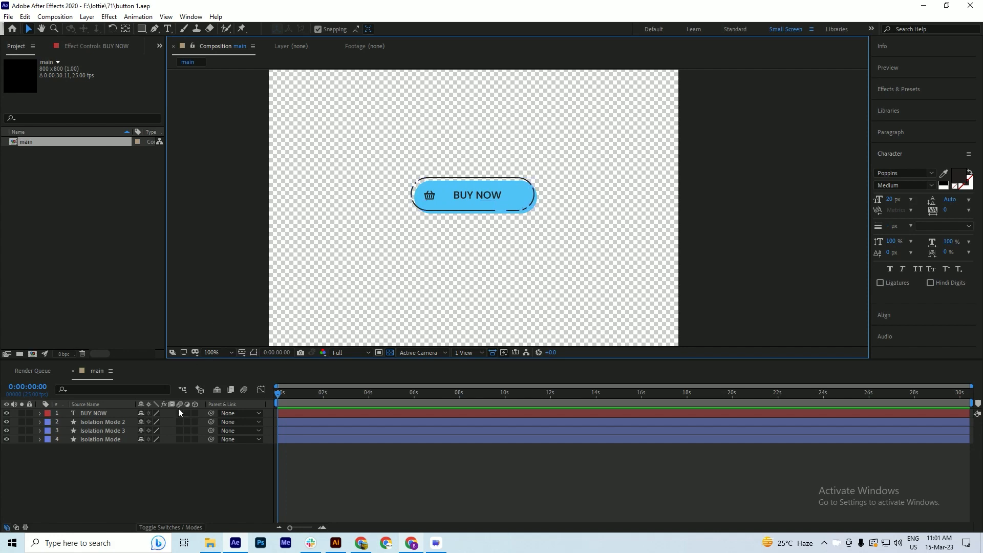
pyautogui.rightClick(86, 481)
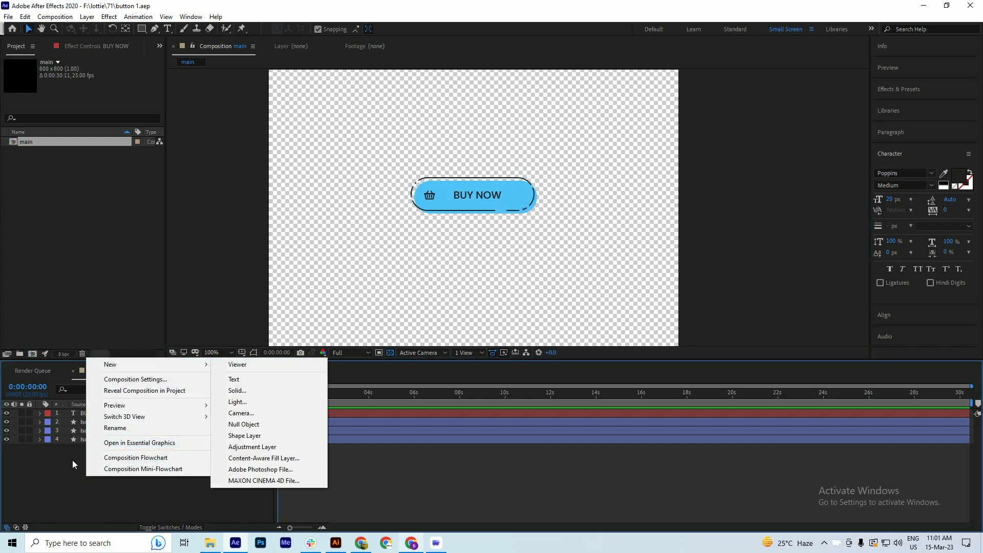
pyautogui.click(75, 459)
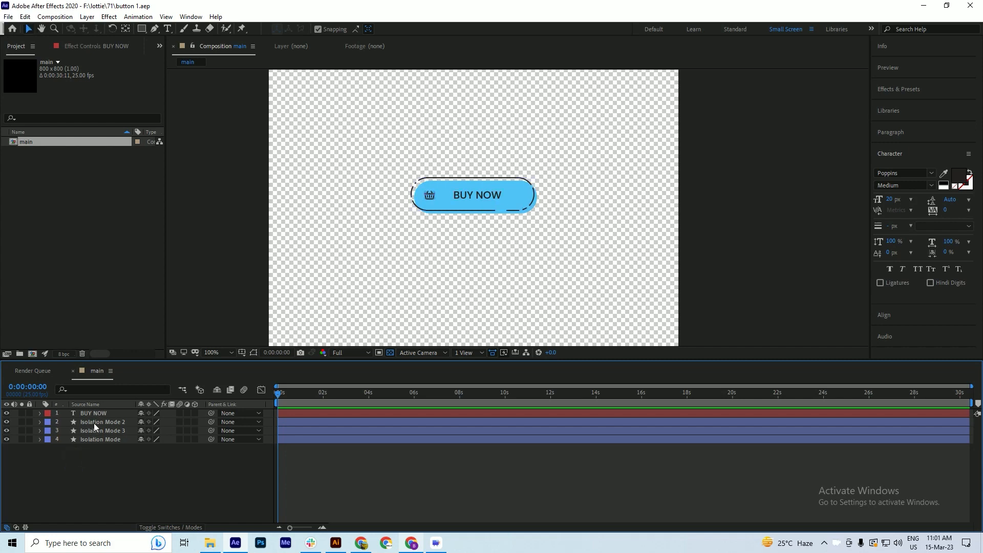
pyautogui.rightClick(99, 458)
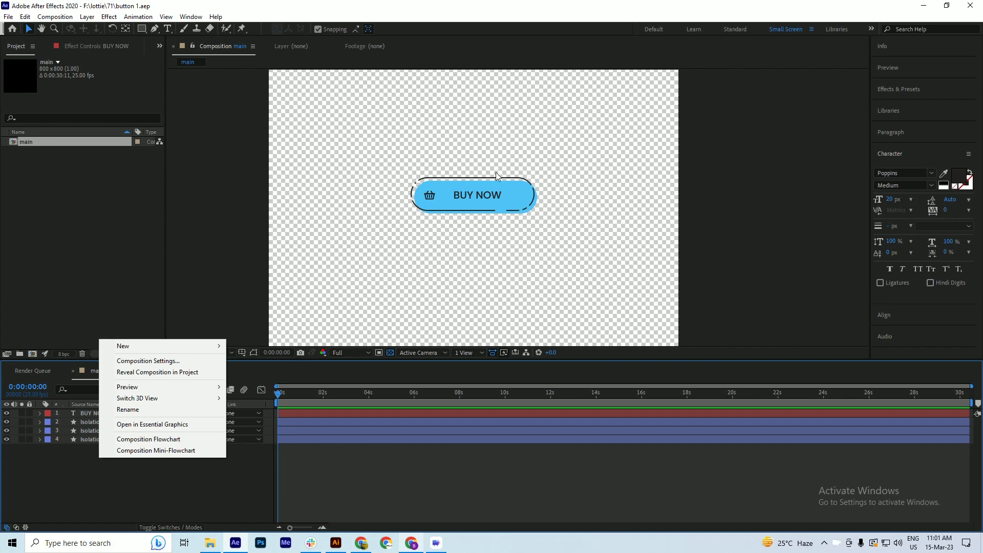
pyautogui.moveTo(125, 348)
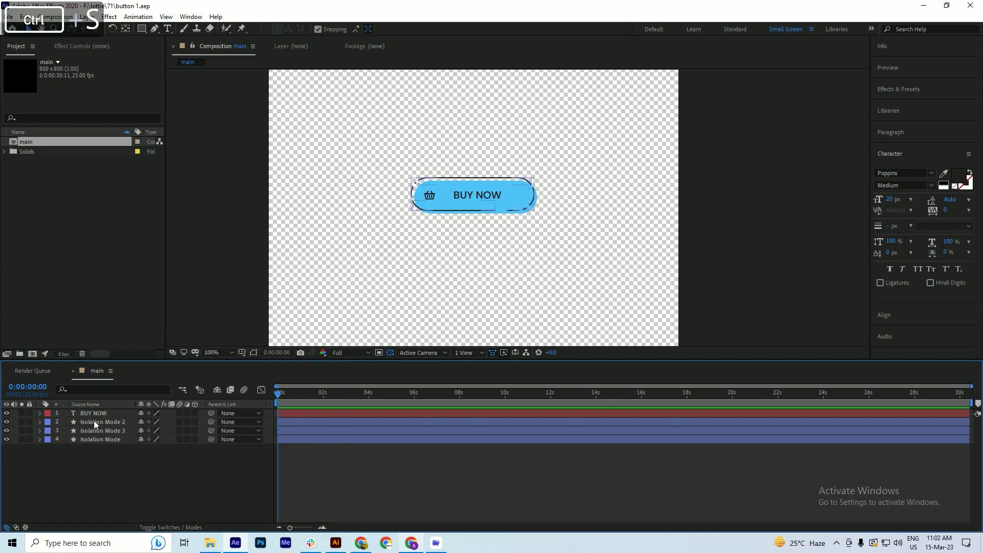
# - Parent the BUY NOW, Isolation Mode 2 and Isolation Mode 3 layers to the Isolation Mode layer
pyautogui.keyDown('shift'); pyautogui.click(98, 413); pyautogui.keyUp('shift')
pyautogui.keyDown('shift'); pyautogui.click(101, 431); pyautogui.keyUp('shift')
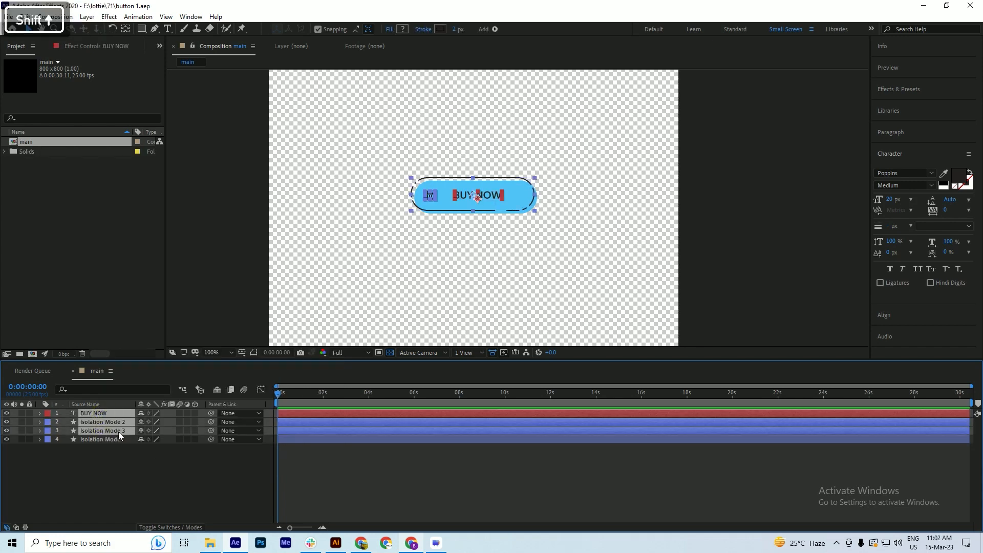
pyautogui.click(104, 441)
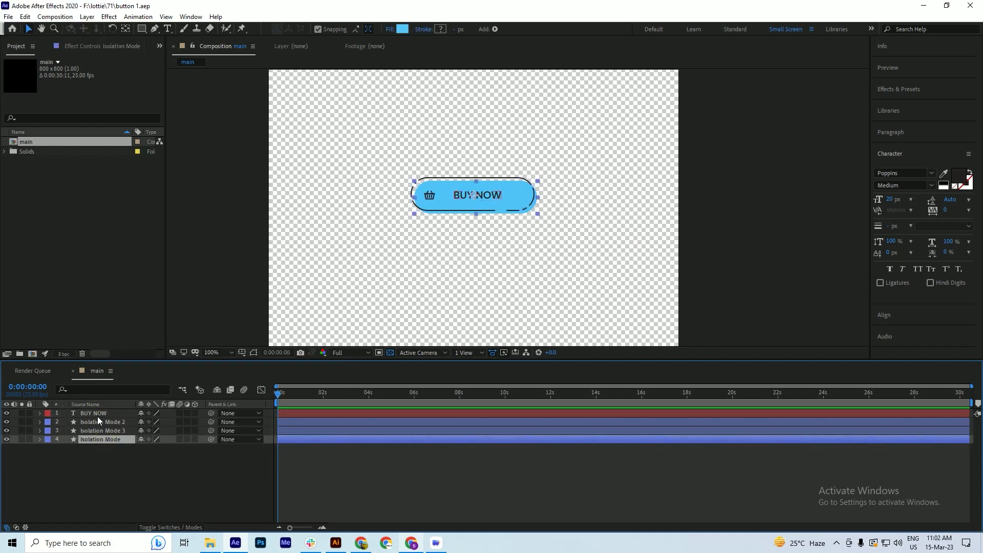
pyautogui.click(96, 415)
pyautogui.keyDown('shift'); pyautogui.click(94, 430); pyautogui.keyUp('shift')
pyautogui.moveTo(211, 414); pyautogui.dragTo(92, 441)
# - Scale the parent Isolation Mode layer up to about 258% and save the project
pyautogui.click(91, 441)
pyautogui.press('s')
pyautogui.moveTo(153, 448); pyautogui.dragTo(229, 446)
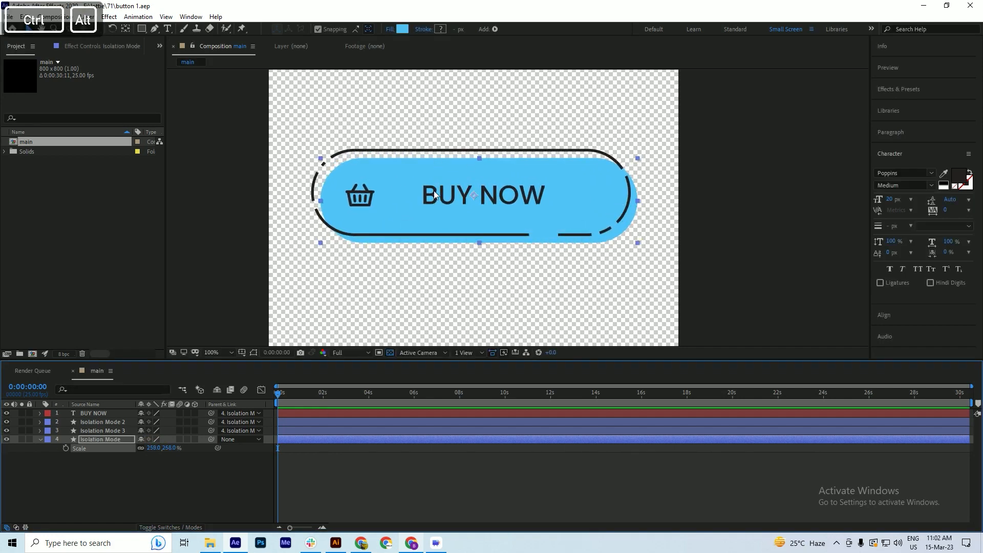
pyautogui.scroll(-2, 434, 190)
pyautogui.scroll(2, 469, 181)
pyautogui.hotkey('ctrl', 's')
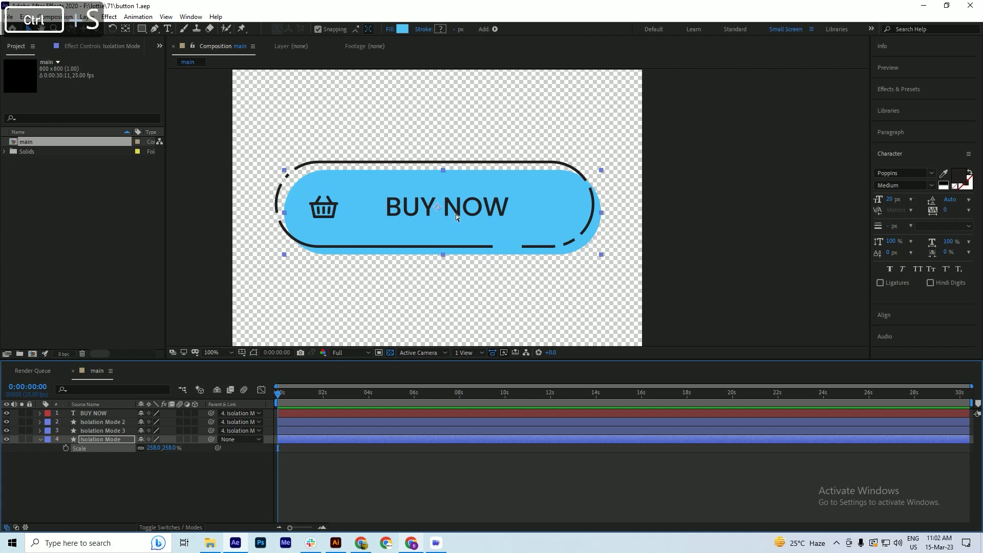
pyautogui.click(53, 502)
pyautogui.hotkey('ctrl', 's')
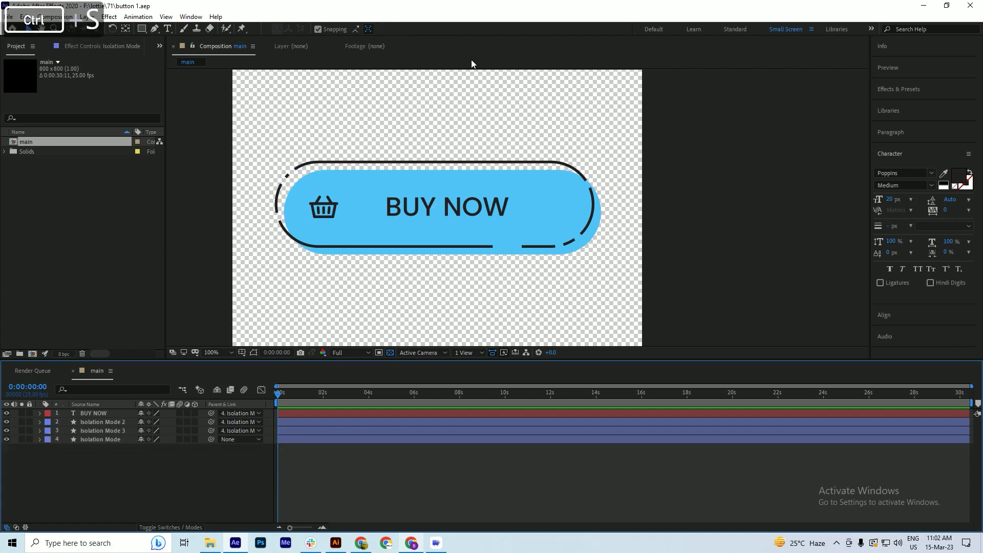
# - Hide every layer except the Isolation Mode 2 outline and save the project
pyautogui.scroll(2, 288, 181)
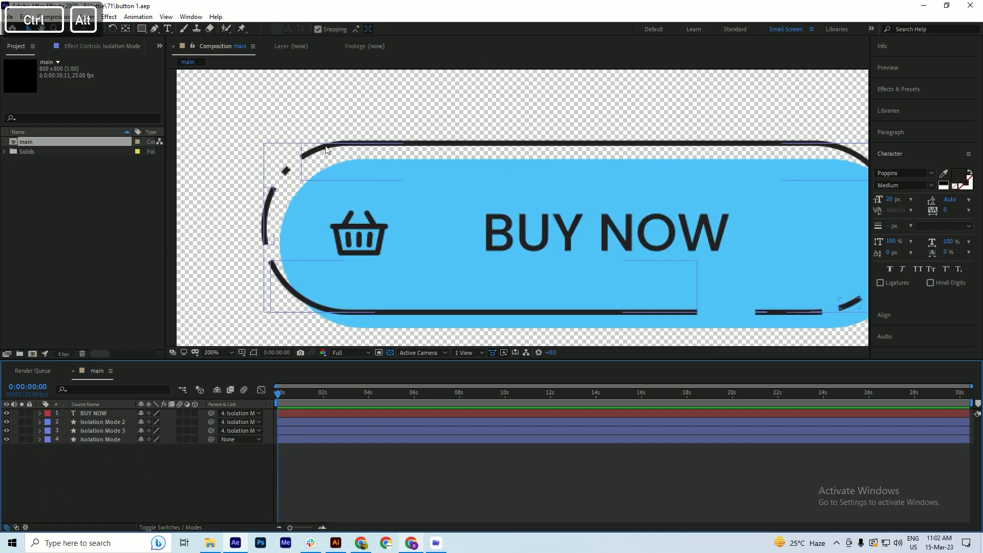
pyautogui.scroll(-2, 290, 146)
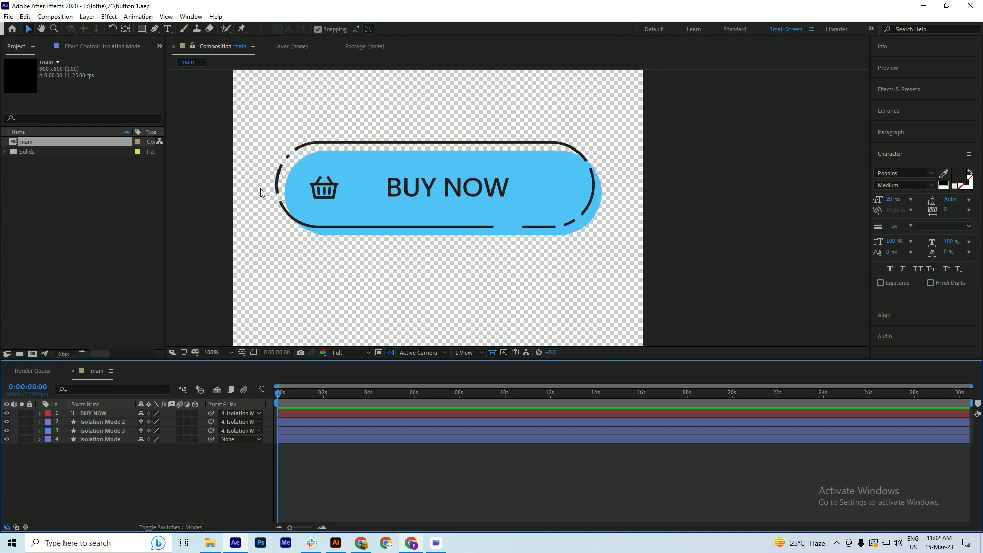
pyautogui.click(6, 413)
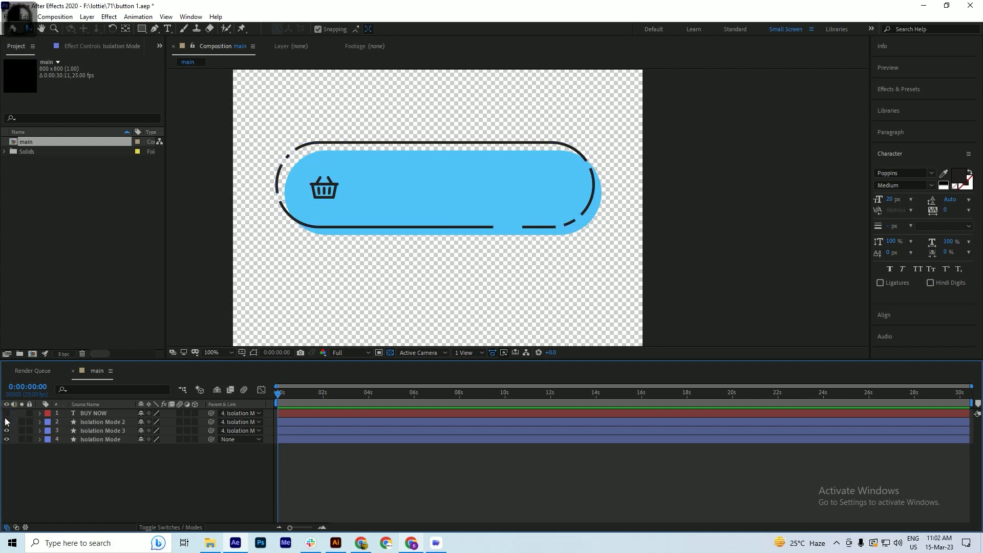
pyautogui.click(6, 430)
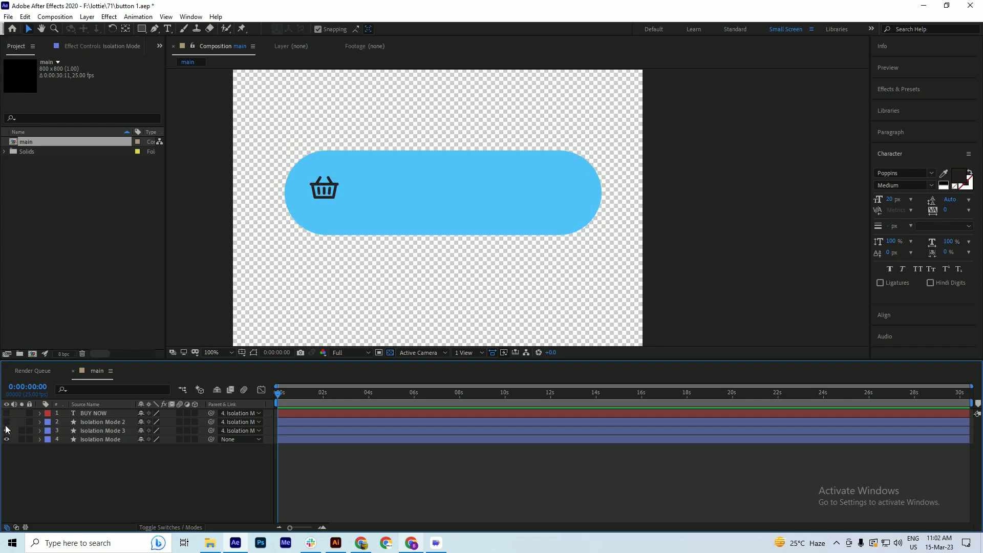
pyautogui.click(7, 431)
pyautogui.click(6, 430)
pyautogui.click(6, 439)
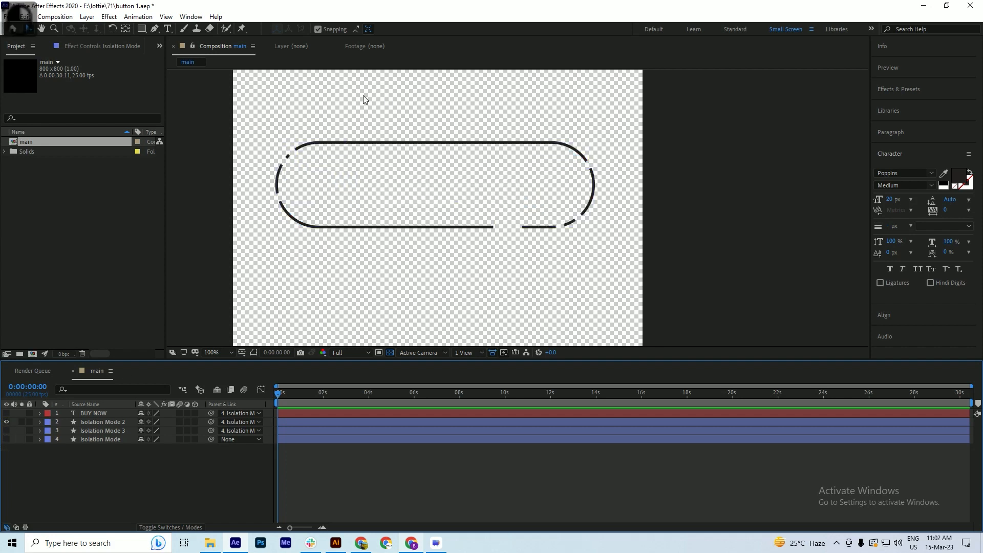
pyautogui.scroll(1, 290, 161)
pyautogui.scroll(-1, 309, 161)
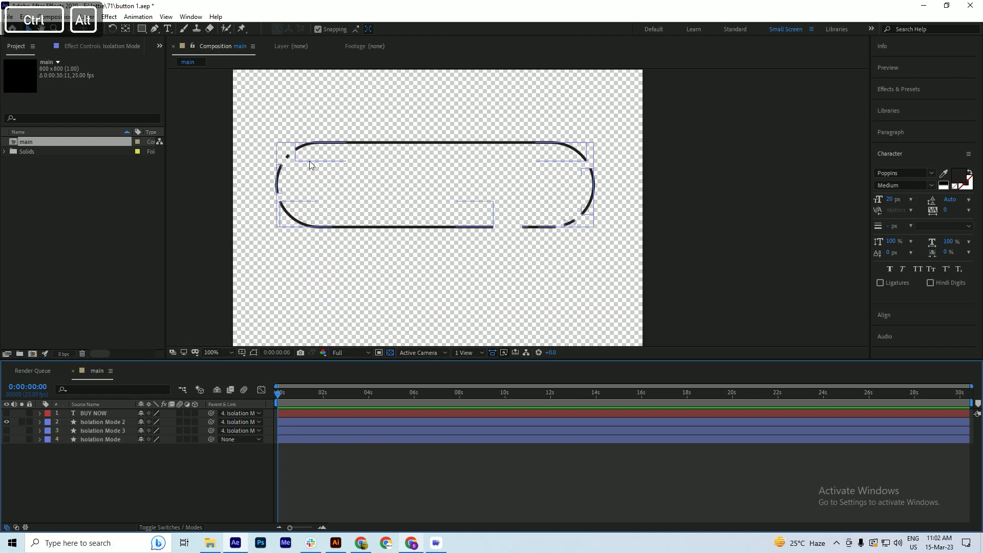
pyautogui.scroll(1, 309, 161)
pyautogui.hotkey('ctrl', 's')
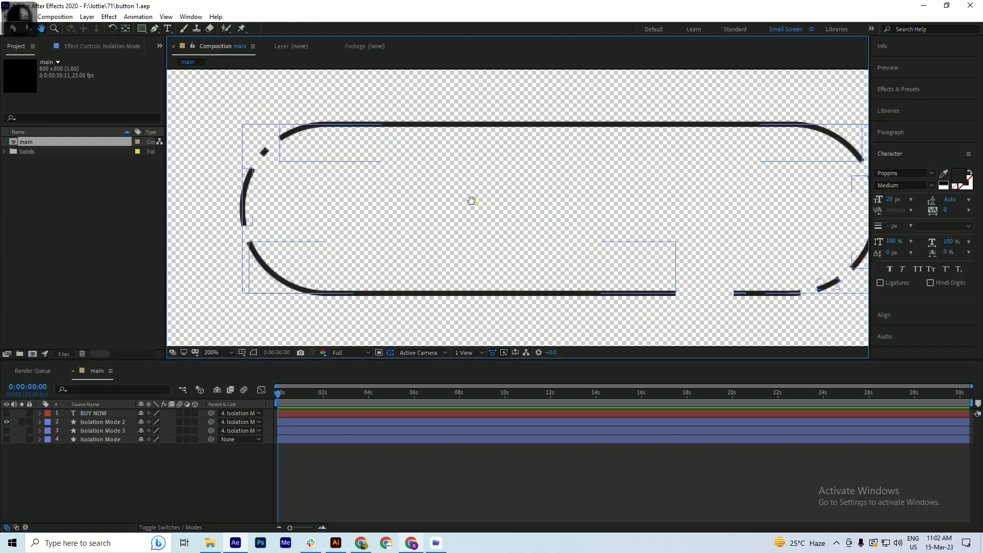
# - Examine the segments and gaps of the broken outline all the way around the button
pyautogui.moveTo(475, 201); pyautogui.dragTo(423, 202)
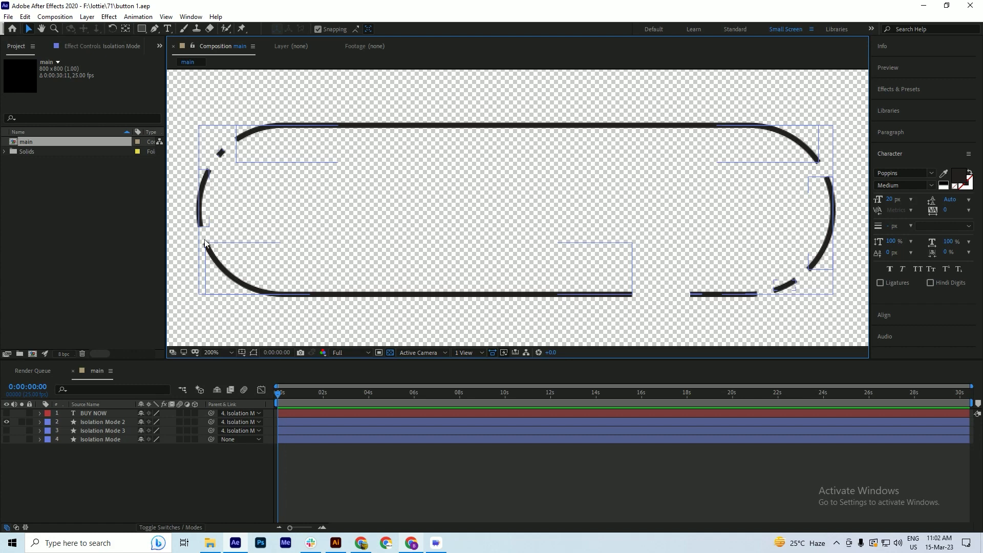
pyautogui.click(66, 490)
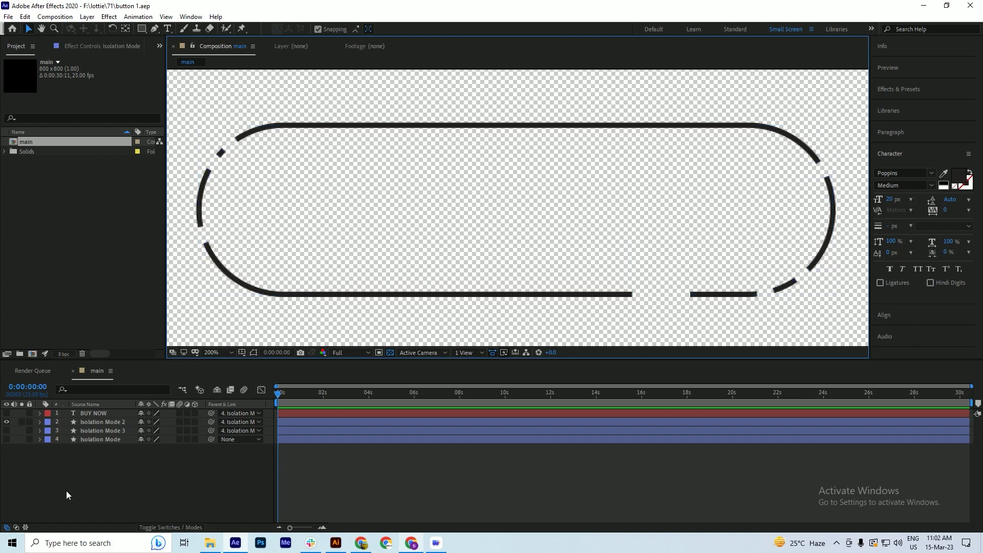
pyautogui.click(248, 139)
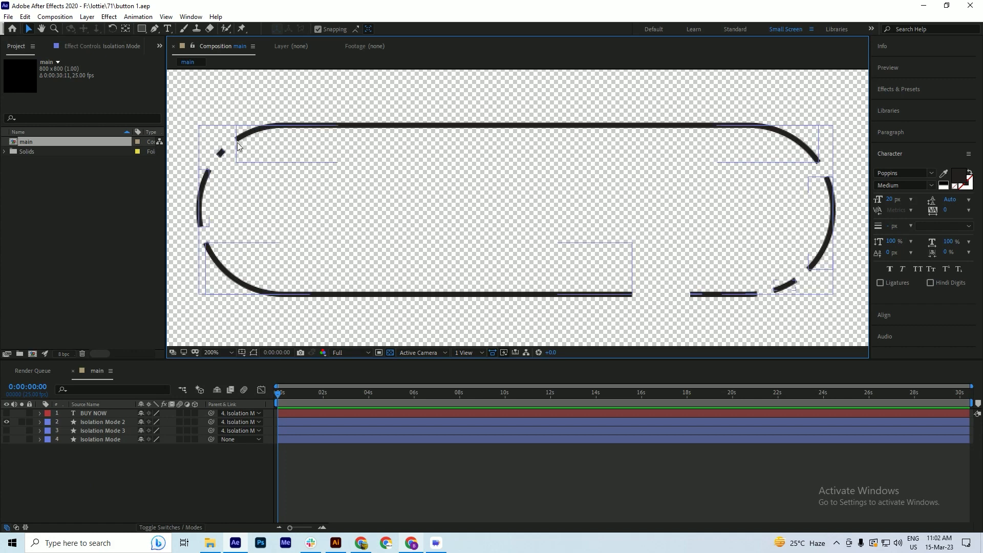
pyautogui.click(441, 122)
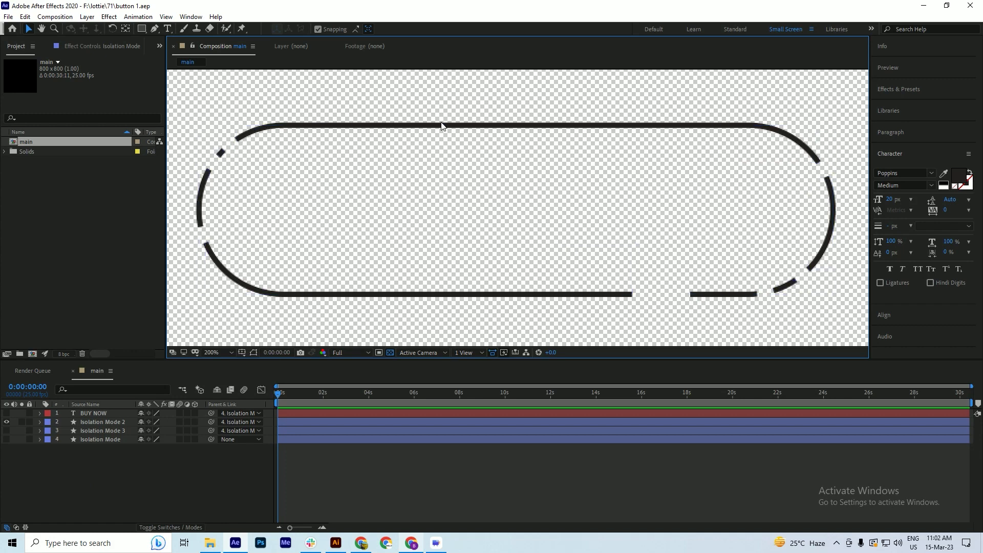
pyautogui.click(707, 126)
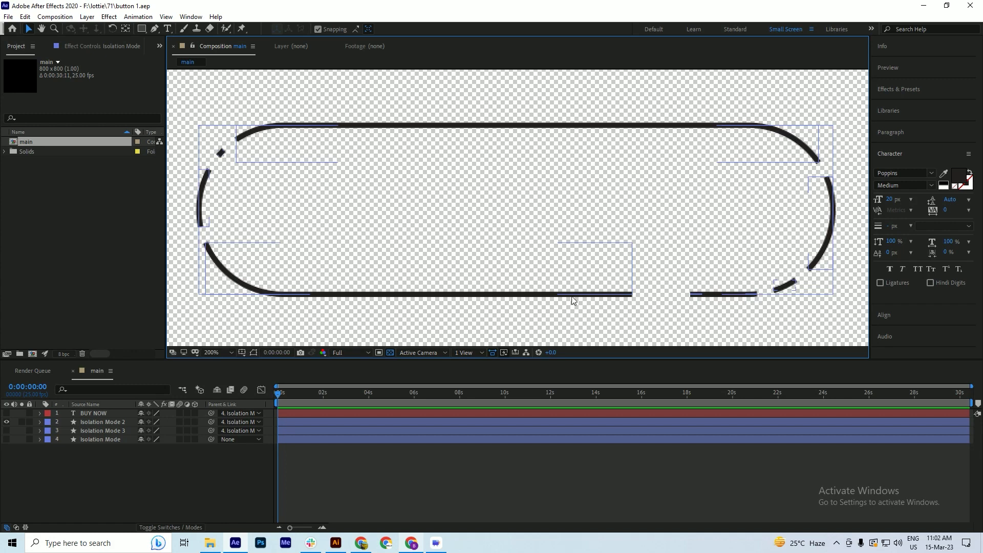
pyautogui.click(391, 296)
# - Create a new shape layer and draw a rectangle of about 618 × 165 px over the broken outline
pyautogui.rightClick(73, 494)
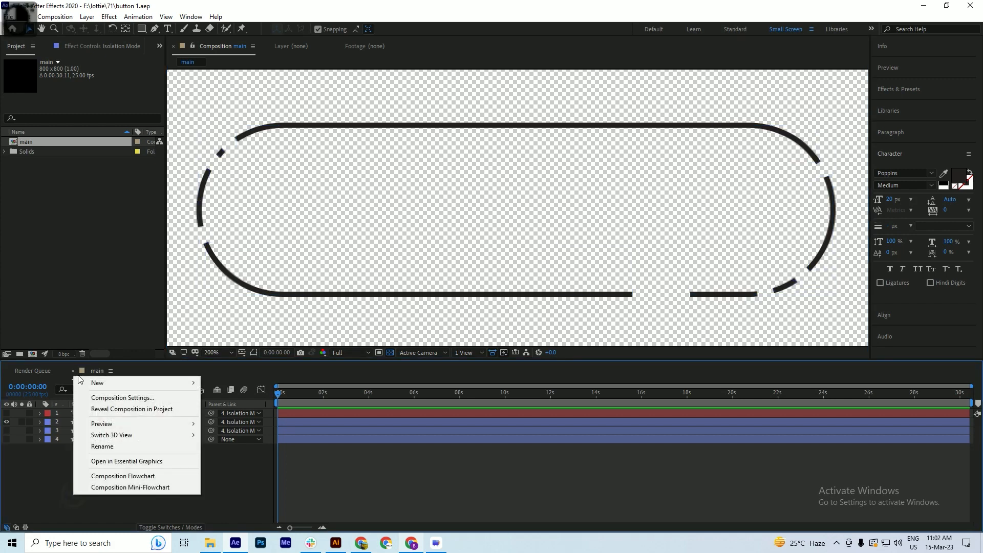
pyautogui.moveTo(105, 382)
pyautogui.click(230, 454)
pyautogui.press('q')
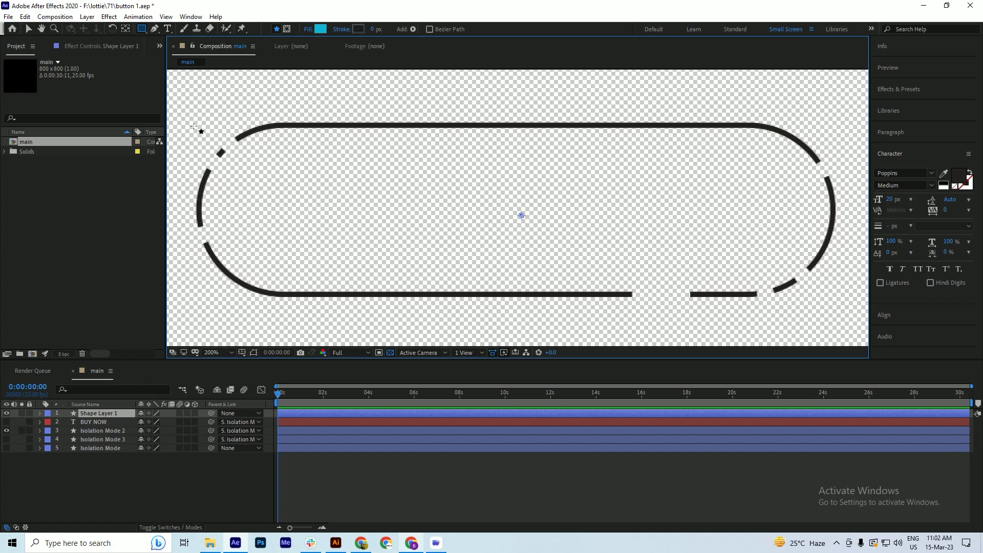
pyautogui.moveTo(193, 126); pyautogui.dragTo(826, 295)
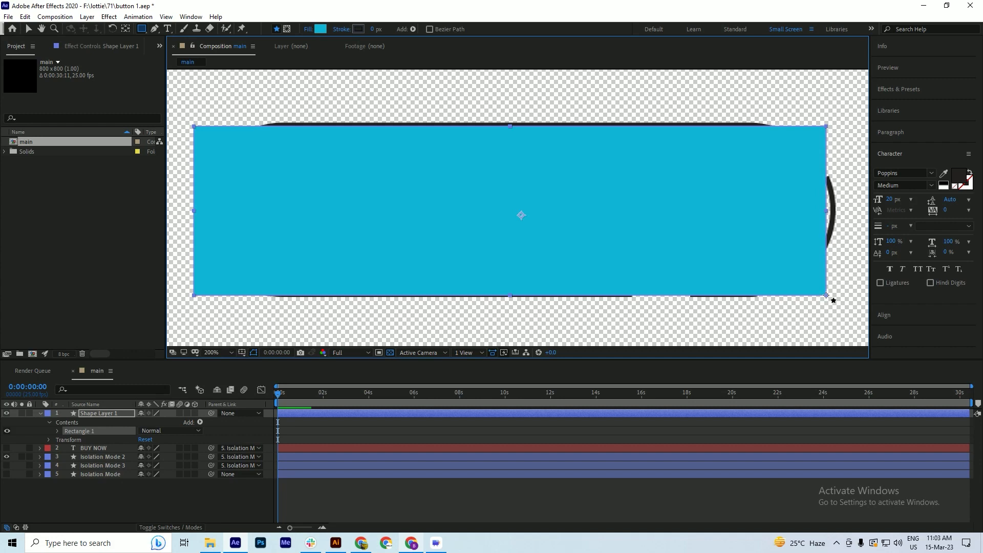
# - Set the rectangle's fill to none and nudge it into alignment with the broken outline
pyautogui.click(307, 29)
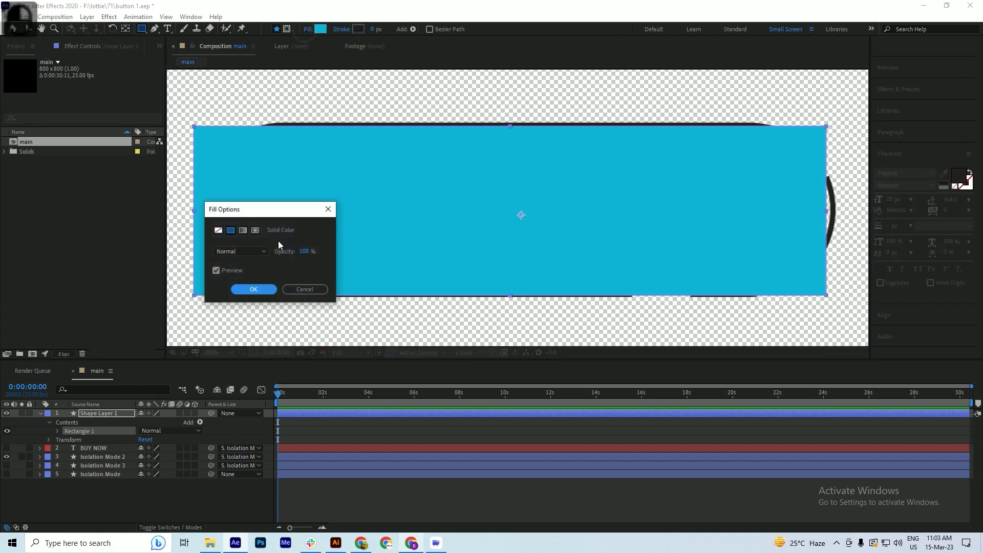
pyautogui.click(218, 230)
pyautogui.click(253, 290)
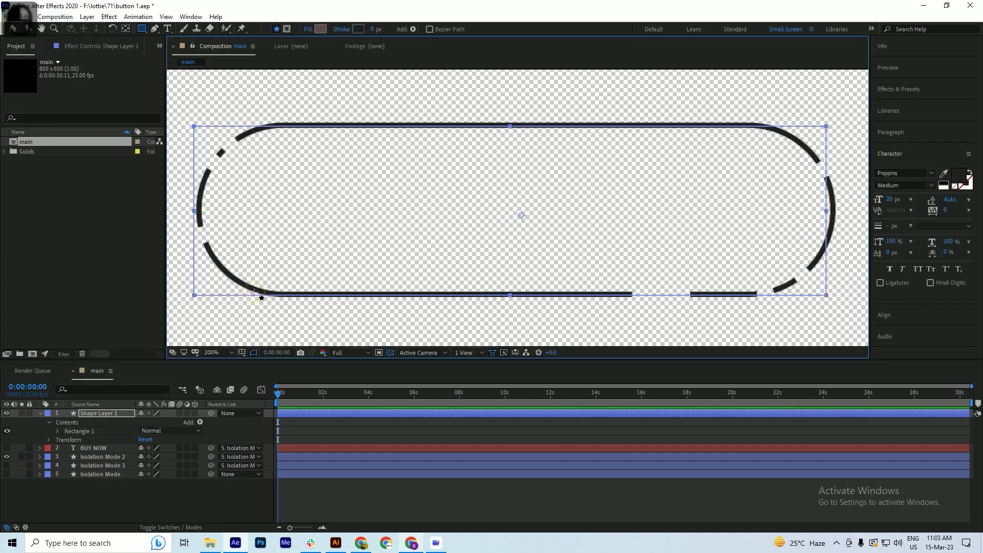
pyautogui.hotkey('shift', 'Right')
pyautogui.hotkey('shift', 'Left')
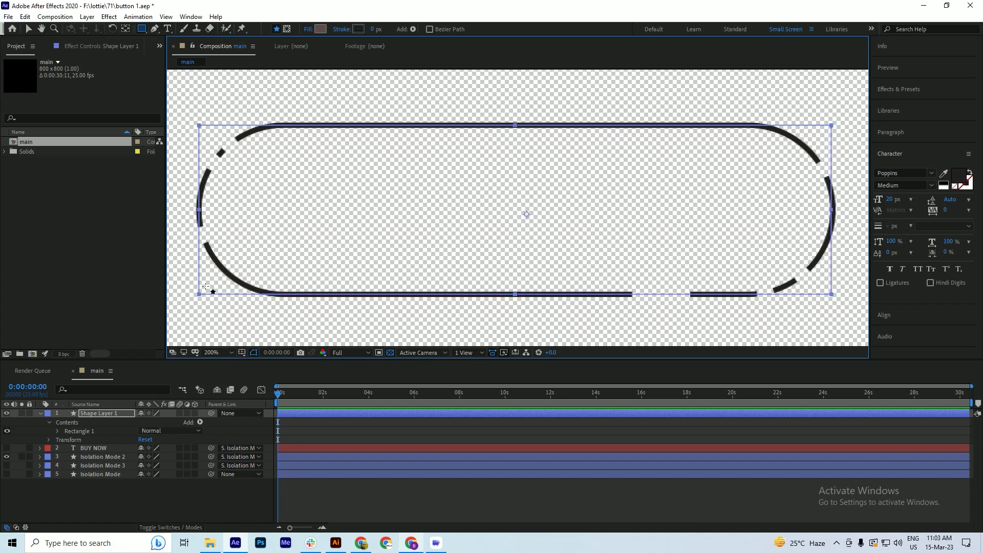
# - Set the rectangle path's roundness to 94 to match the outline's rounded ends, and save the project
pyautogui.click(57, 431)
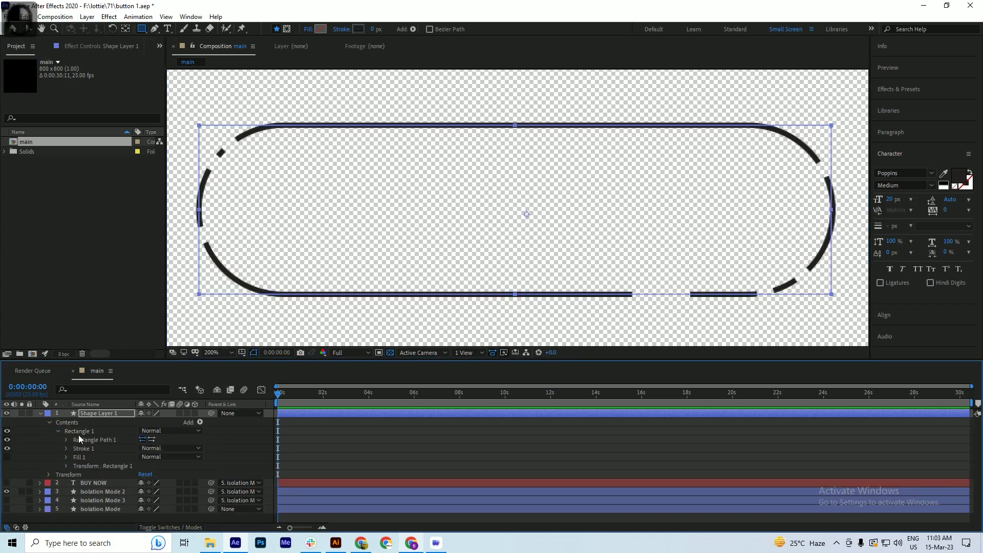
pyautogui.click(66, 439)
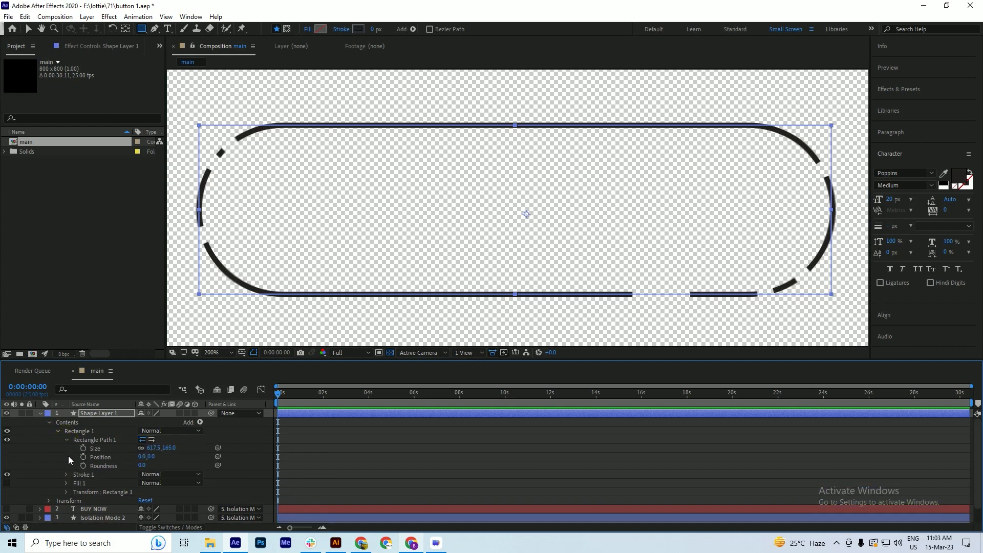
pyautogui.moveTo(143, 466); pyautogui.dragTo(190, 463)
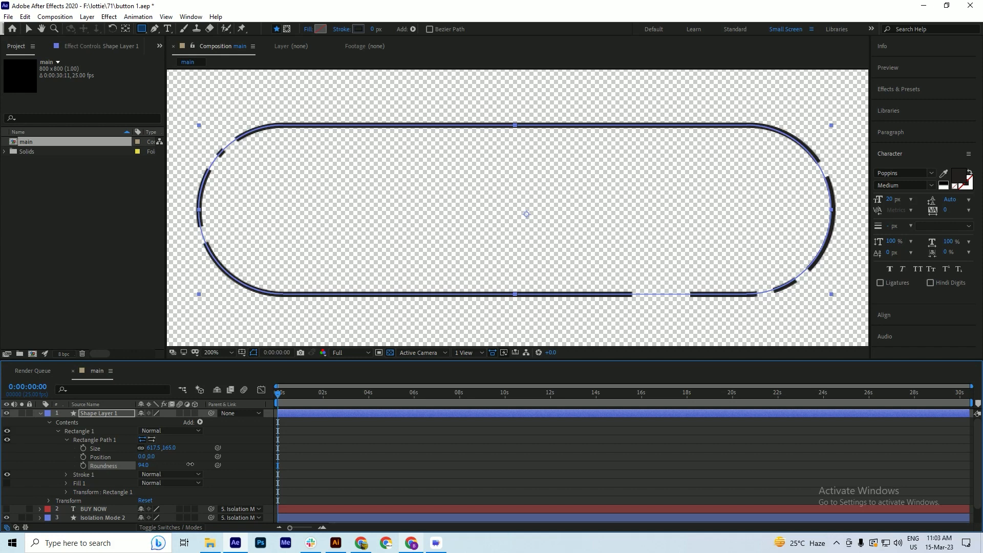
pyautogui.hotkey('ctrl', 's')
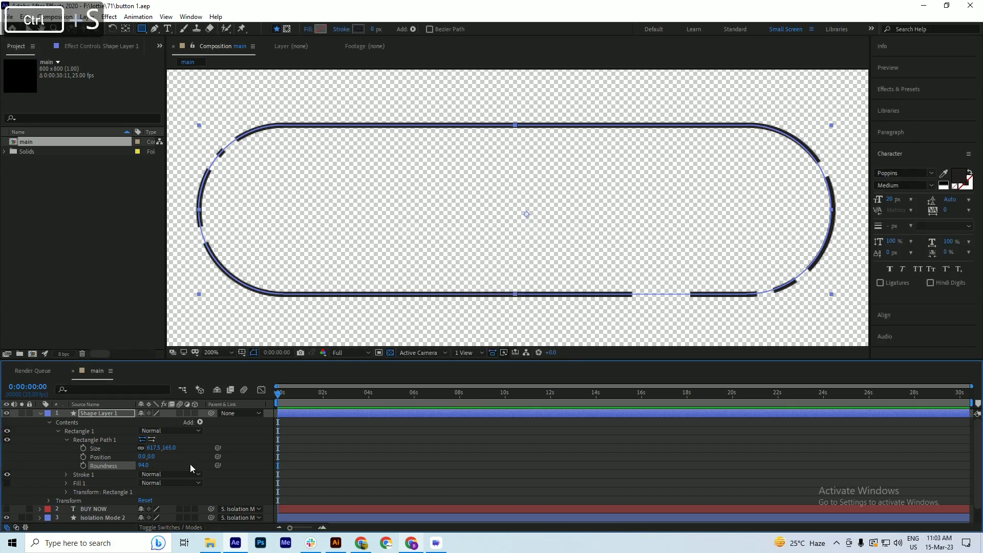
pyautogui.press('Right')
pyautogui.press('Left')
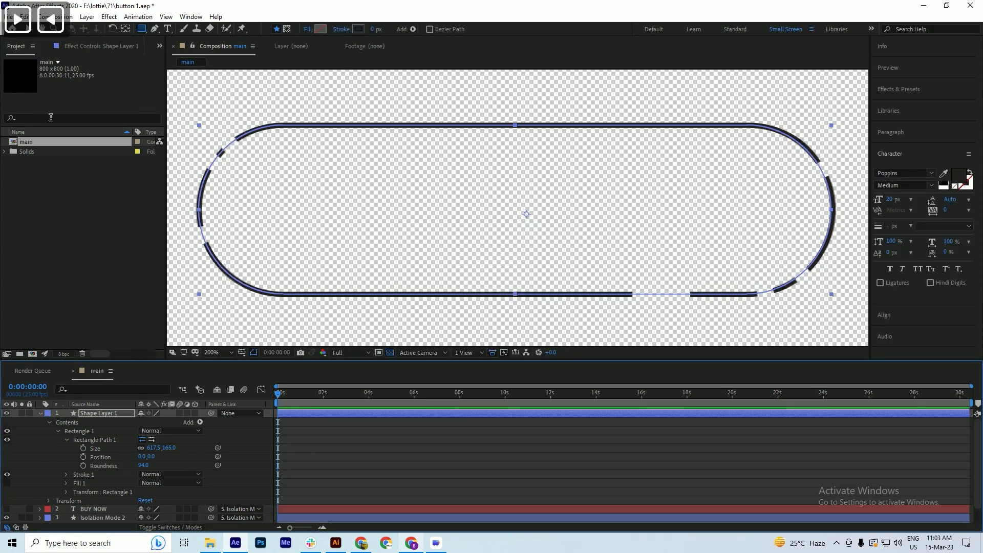
# - Set the rounded rectangle's stroke width to 6 px, collapse the layer's properties and save the project
pyautogui.moveTo(374, 31); pyautogui.dragTo(380, 30)
pyautogui.hotkey('ctrl', 's')
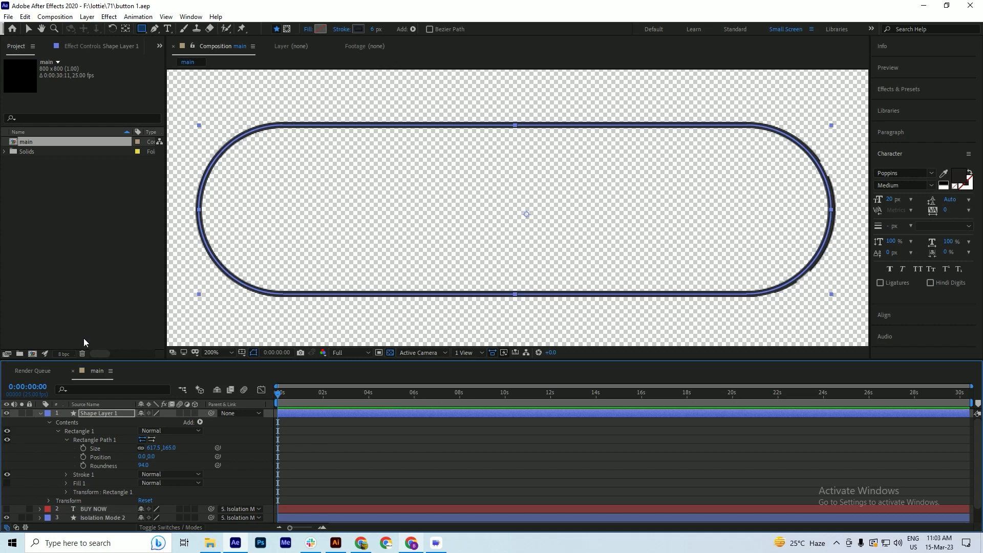
pyautogui.click(39, 414)
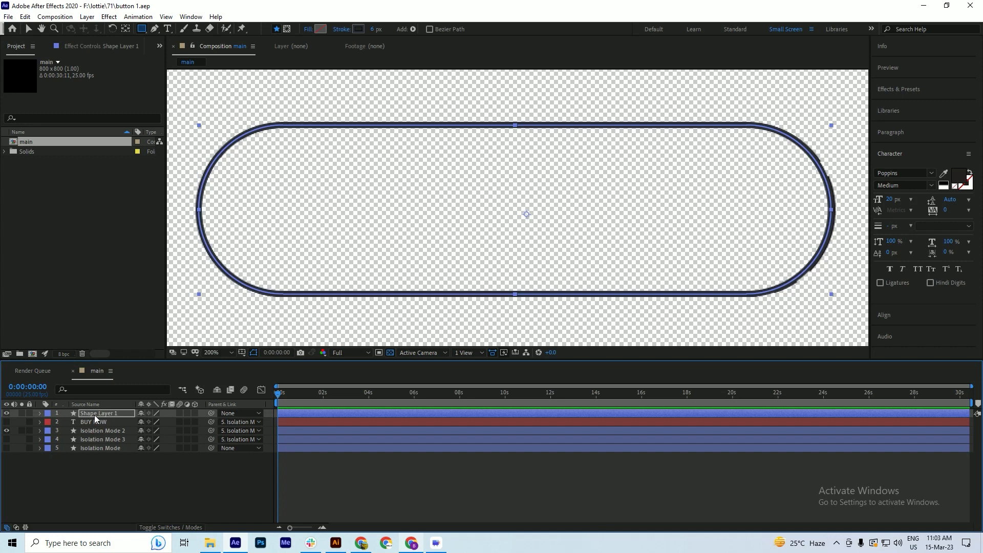
pyautogui.hotkey('ctrl', 's')
# - Nudge Shape Layer 1 slightly to the right over the broken outline and save the project
pyautogui.click(93, 421)
pyautogui.click(97, 414)
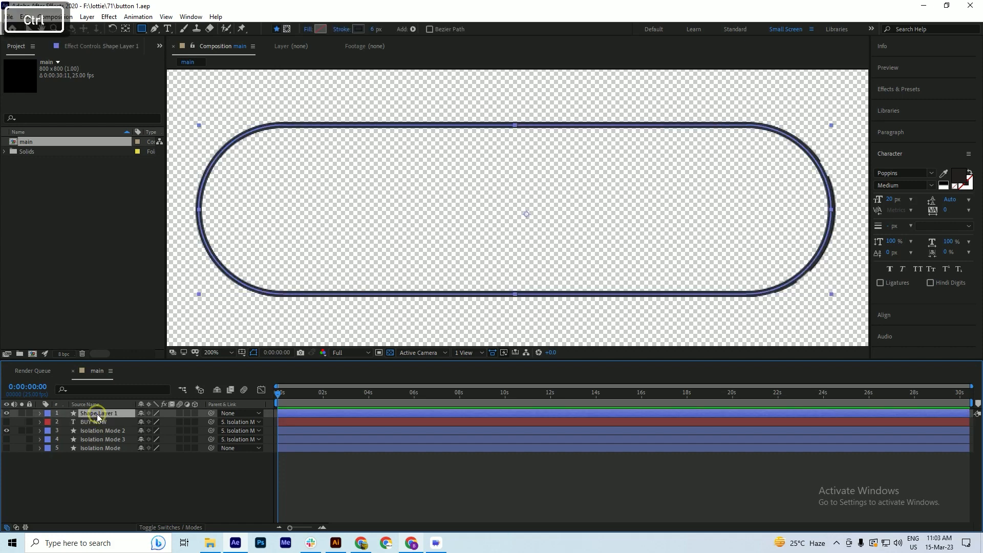
pyautogui.hotkey('ctrl', 's')
pyautogui.press('Right')
pyautogui.hotkey('ctrl', 's')
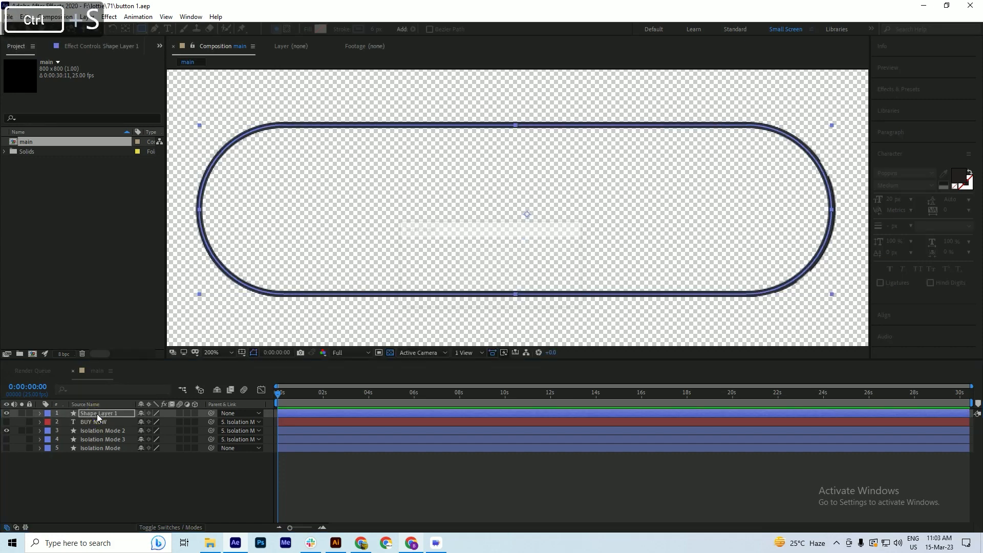
# - Add Trim Paths to Shape Layer 1 and set its End to 93%
pyautogui.scroll(-2, 96, 481)
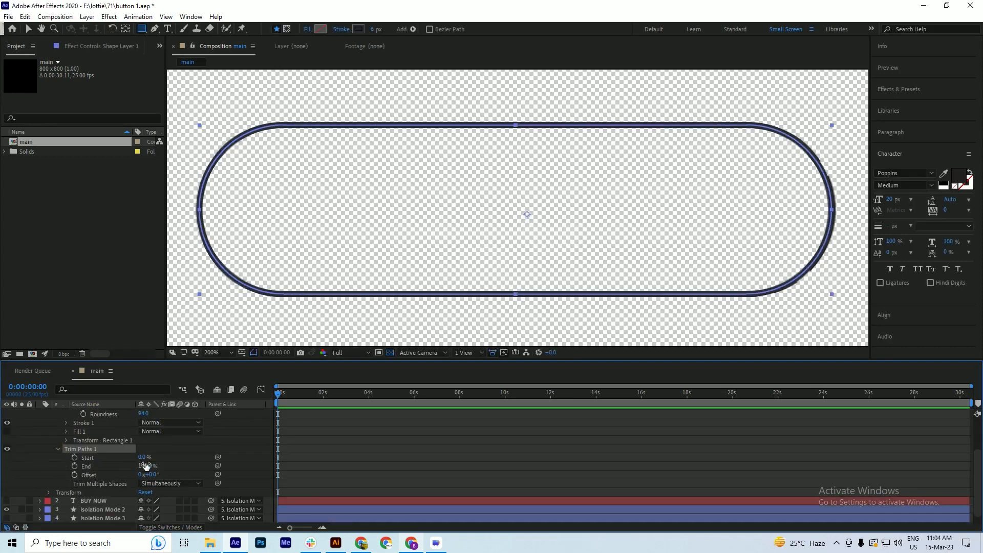
pyautogui.moveTo(145, 465)
pyautogui.mouseDown()
pyautogui.moveTo(137, 467)
pyautogui.moveTo(145, 468)
pyautogui.mouseUp()
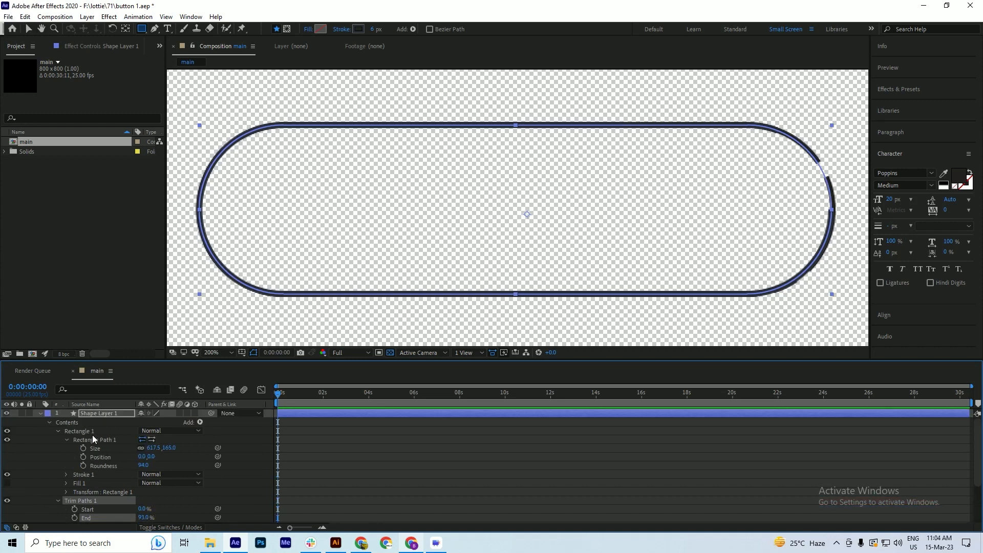
# - Change the stroke colour of the Isolation Mode 2 layer to pinkish red FF0040 and save the project
pyautogui.scroll(-1, 97, 512)
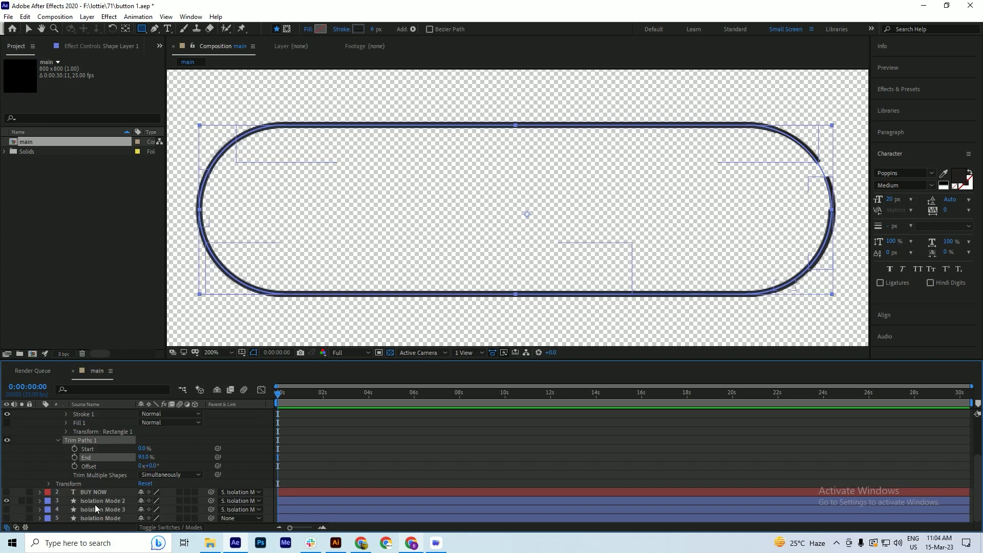
pyautogui.click(97, 501)
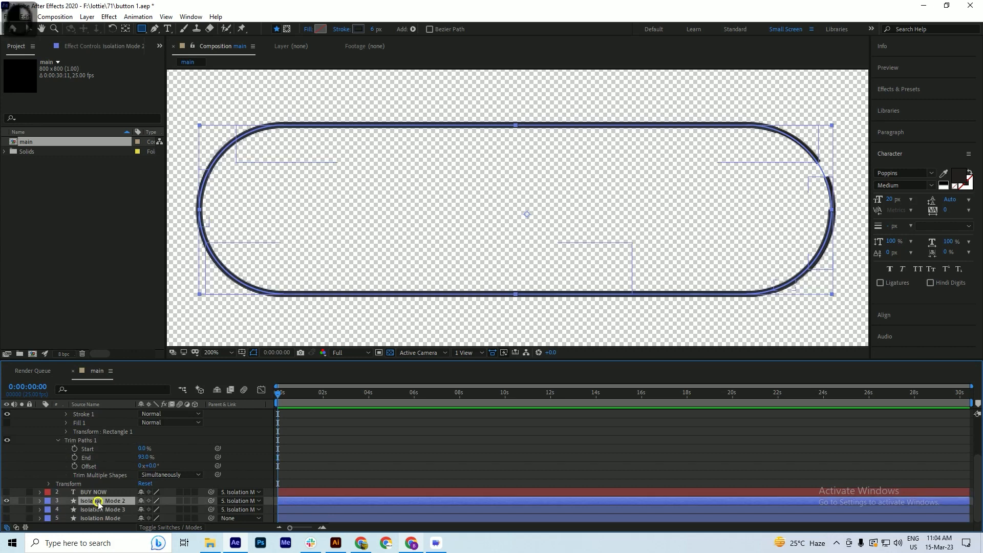
pyautogui.click(358, 30)
pyautogui.moveTo(741, 268); pyautogui.dragTo(840, 191)
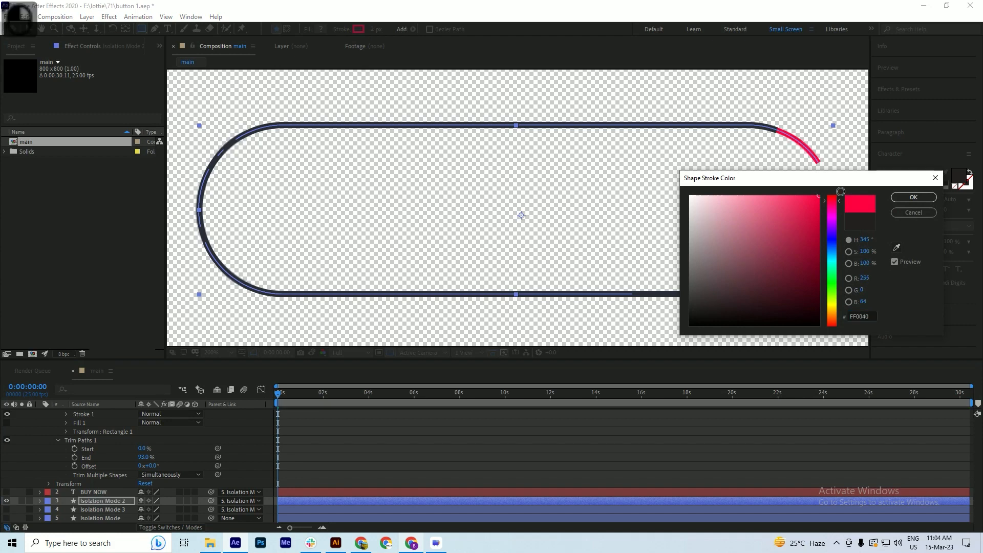
pyautogui.click(916, 197)
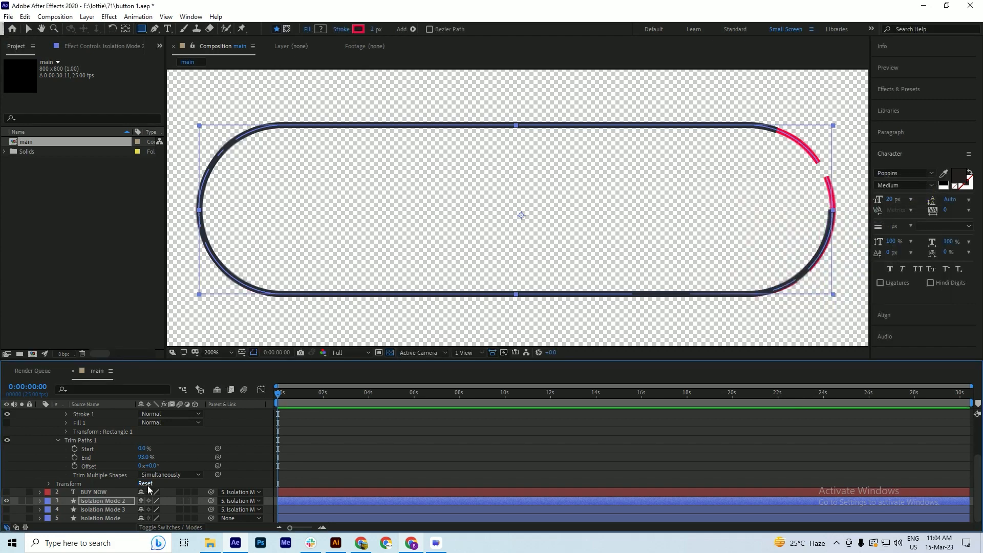
pyautogui.hotkey('ctrl', 's')
# - Set Shape Layer 1's Trim Paths End to about 96% and Start to 55.5% to match the outline's top segment, saving the project
pyautogui.scroll(1, 169, 474)
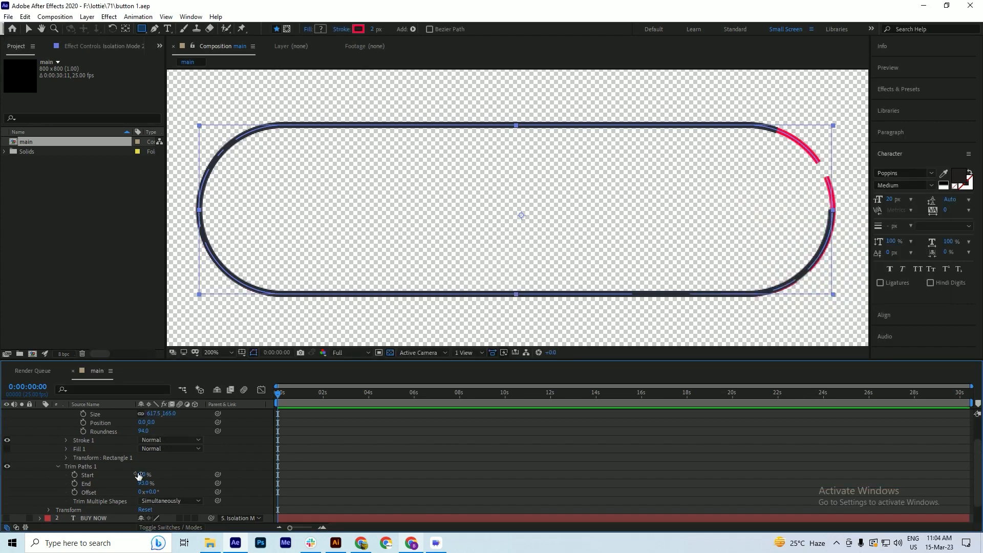
pyautogui.moveTo(145, 484)
pyautogui.mouseDown()
pyautogui.moveTo(132, 489)
pyautogui.moveTo(208, 481)
pyautogui.mouseUp()
pyautogui.press('ctrl')
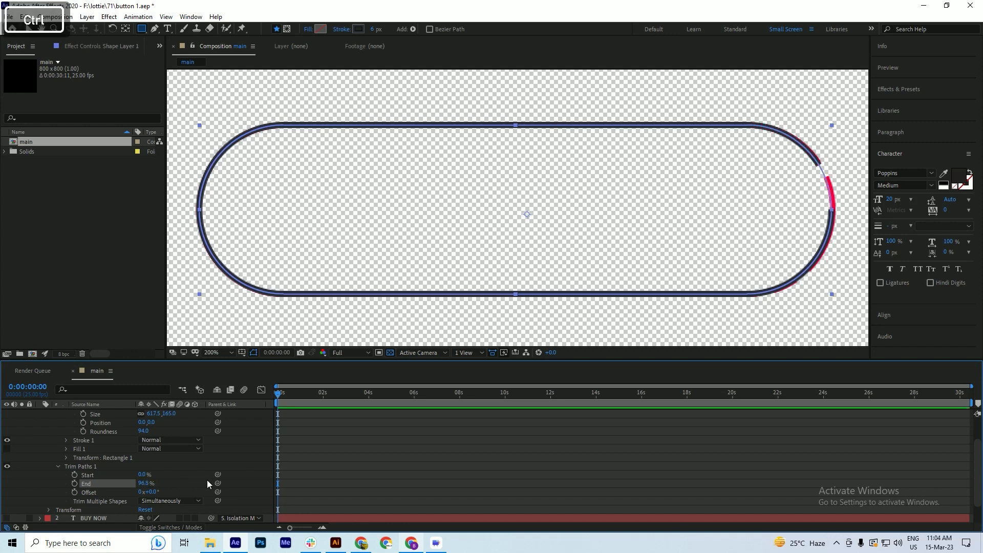
pyautogui.hotkey('ctrl', 's')
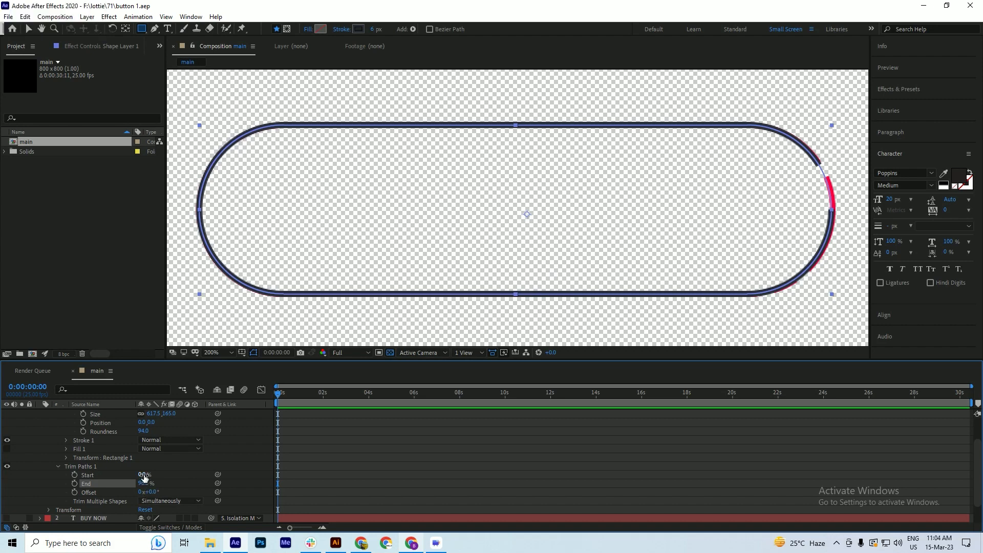
pyautogui.press('ctrl')
pyautogui.moveTo(144, 475)
pyautogui.mouseDown()
pyautogui.moveTo(604, 446)
pyautogui.moveTo(374, 441)
pyautogui.moveTo(439, 430)
pyautogui.moveTo(422, 433)
pyautogui.mouseUp()
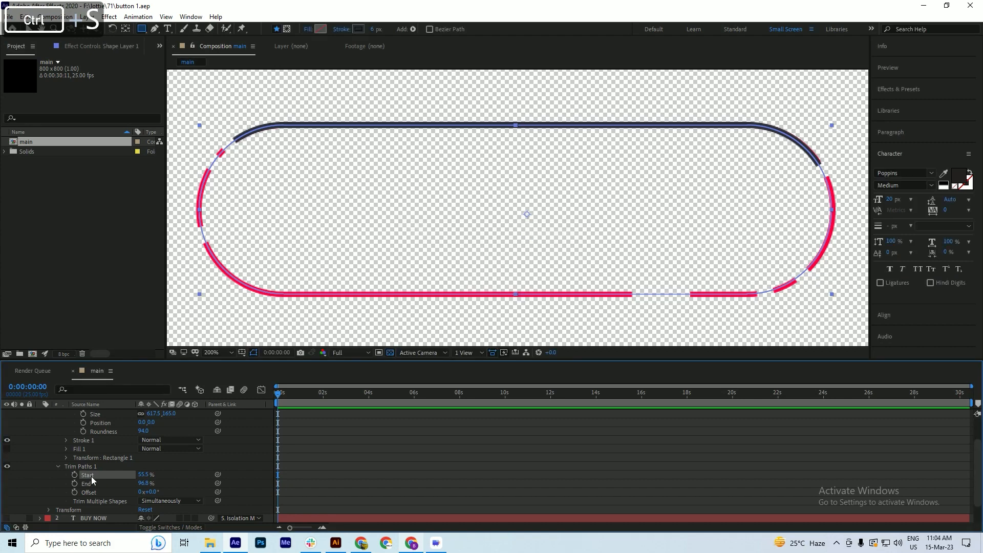
# - Collapse Shape Layer 1's properties, set its label colour to Fuchsia and save the project
pyautogui.scroll(2, 91, 479)
pyautogui.click(40, 414)
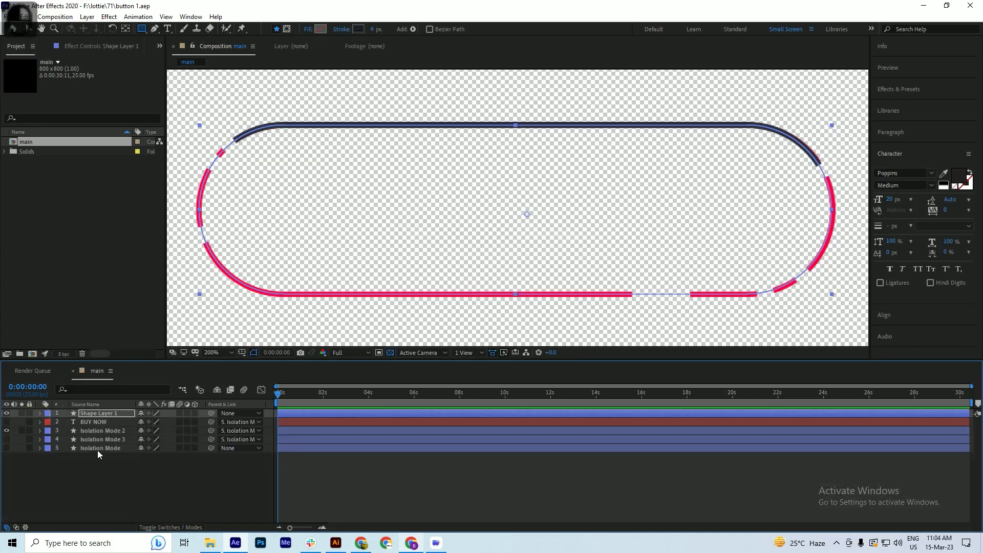
pyautogui.click(95, 470)
pyautogui.click(95, 414)
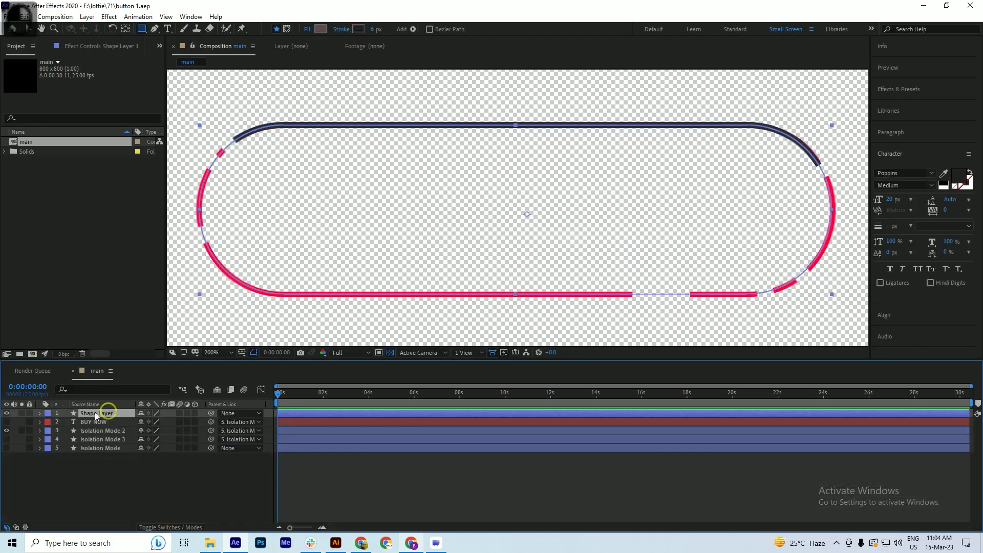
pyautogui.click(52, 414)
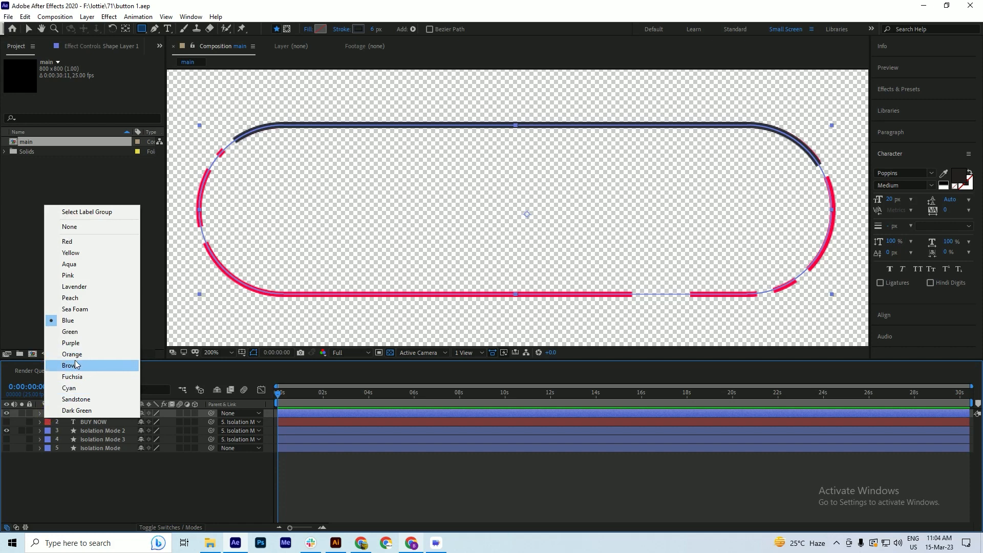
pyautogui.click(71, 365)
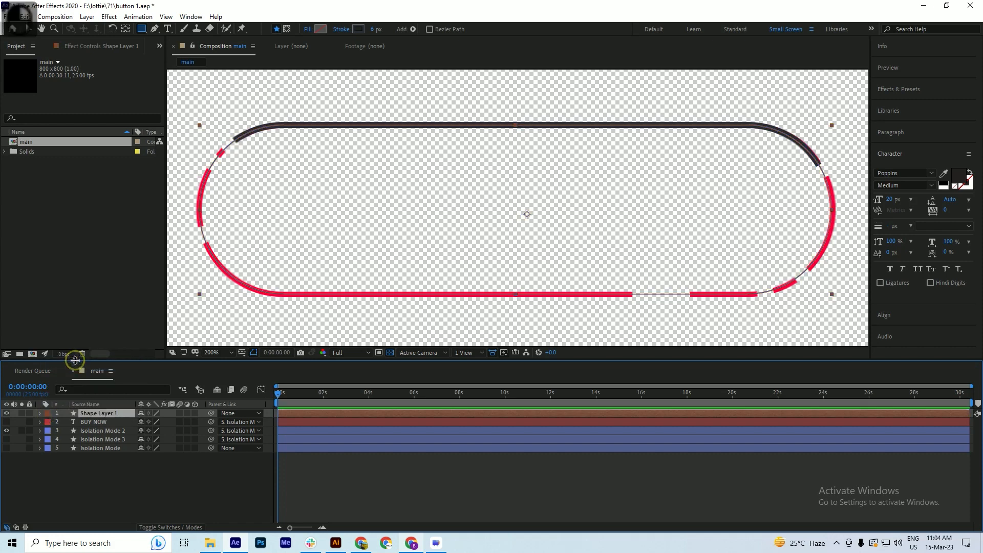
pyautogui.click(54, 413)
pyautogui.click(75, 373)
pyautogui.hotkey('ctrl', 's')
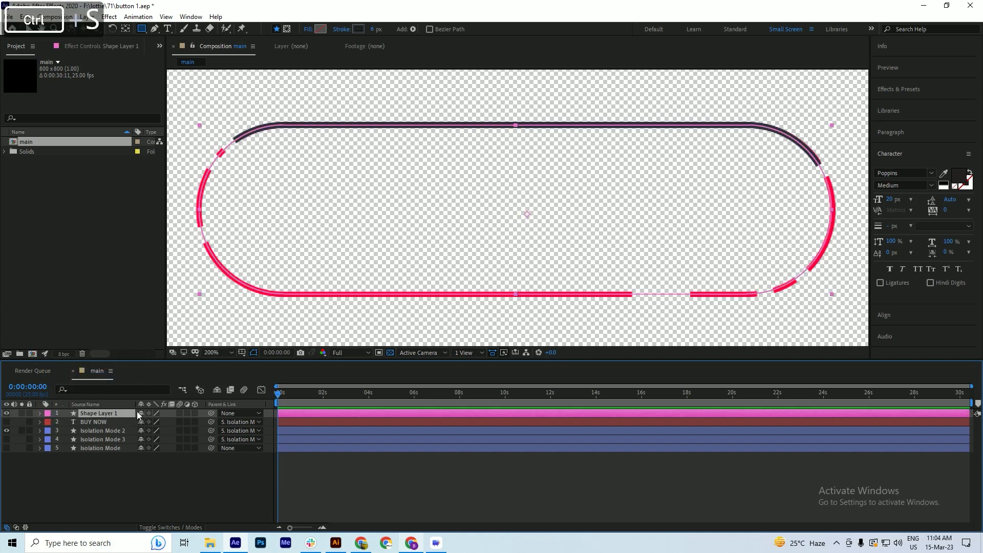
# - Duplicate Shape Layer 1 for the next outline segment and save the project
pyautogui.click(90, 423)
pyautogui.click(98, 414)
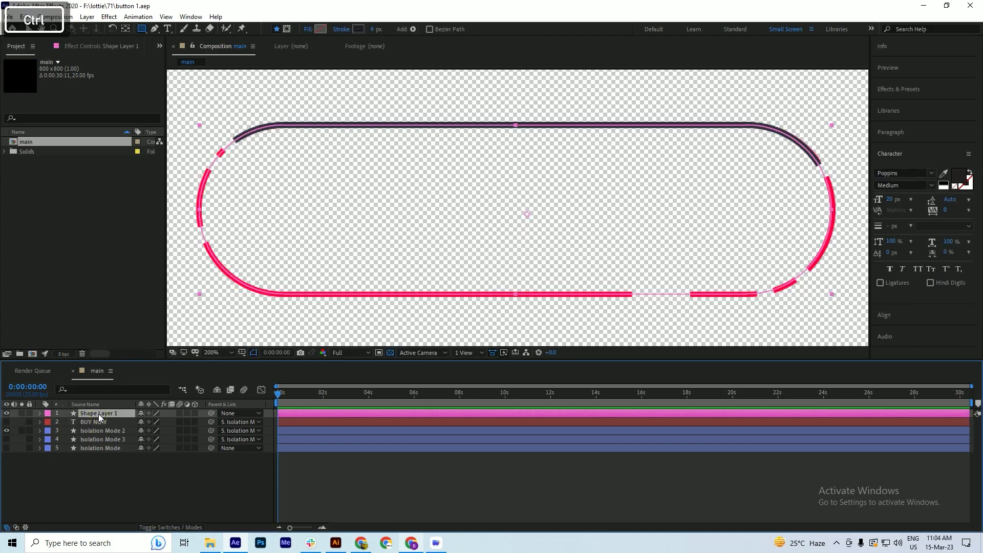
pyautogui.hotkey('ctrl', 'd')
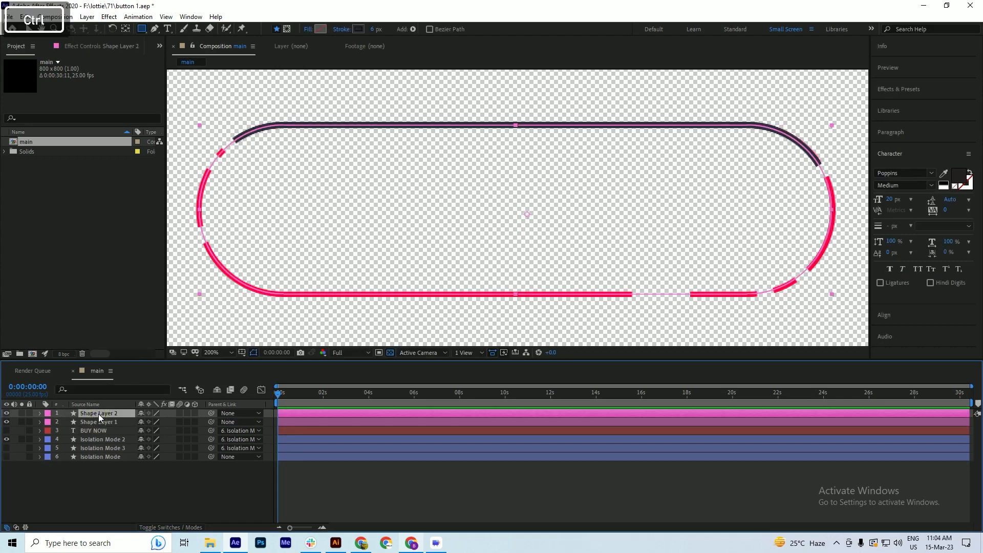
pyautogui.hotkey('ctrl', 's')
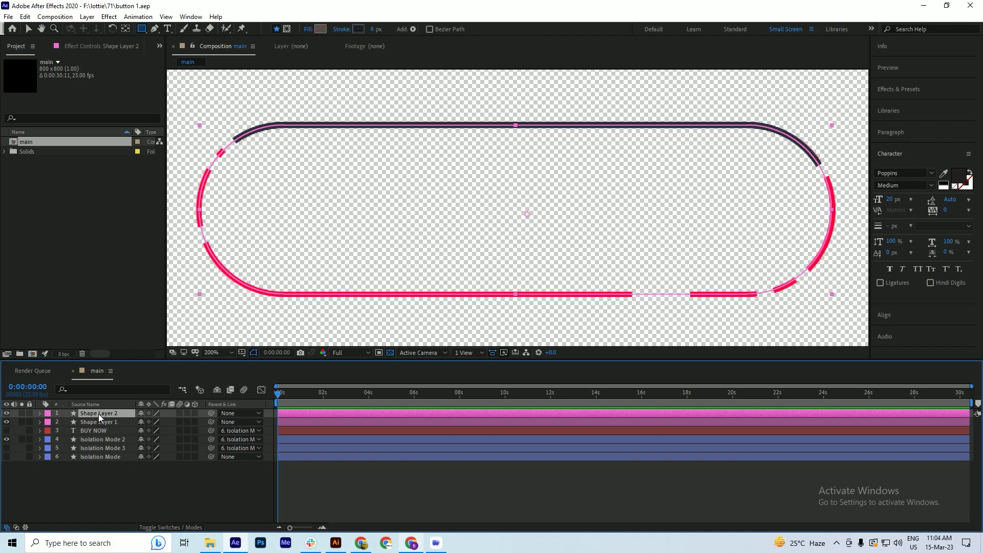
# - Set Shape Layer 2's Trim Paths End to 54.0% and Start to 54.7% to cover the short upper-left dash, and save the project
pyautogui.click(39, 413)
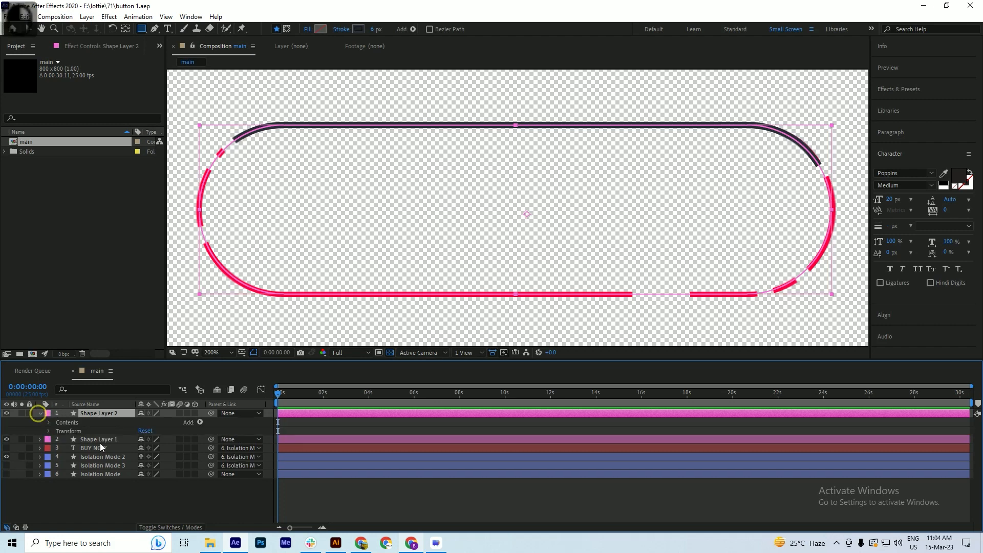
pyautogui.click(48, 423)
pyautogui.click(58, 440)
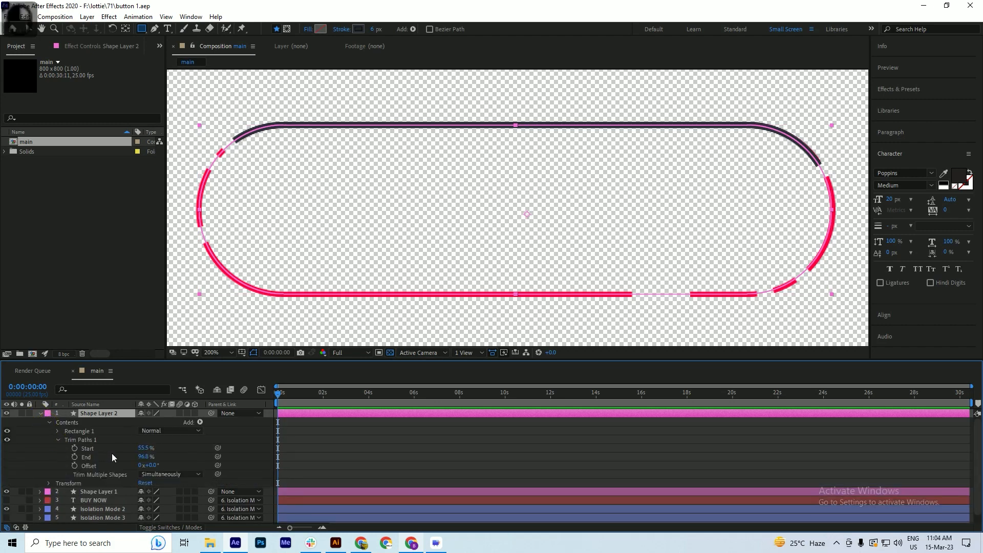
pyautogui.moveTo(148, 457); pyautogui.dragTo(135, 461)
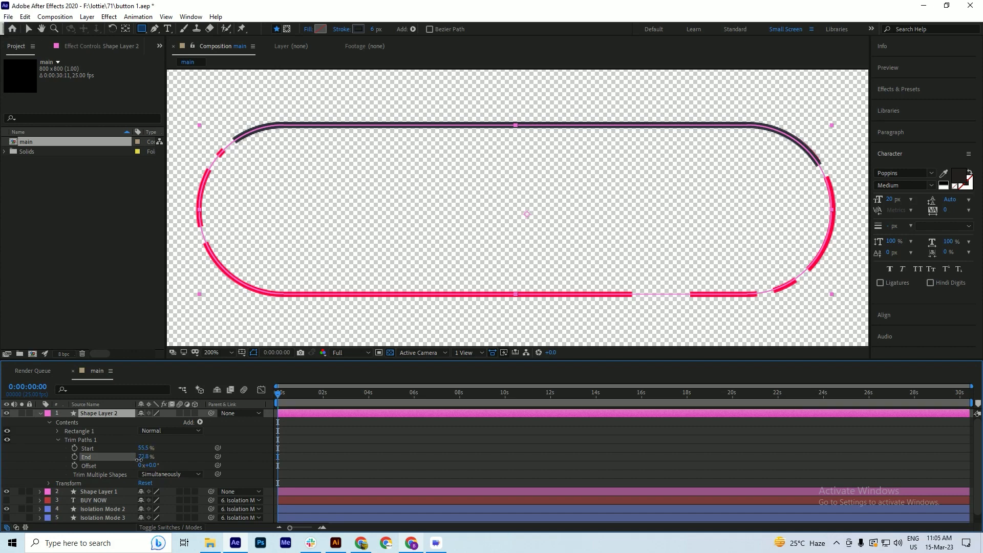
pyautogui.moveTo(133, 459)
pyautogui.mouseDown()
pyautogui.moveTo(122, 460)
pyautogui.moveTo(146, 447)
pyautogui.mouseUp()
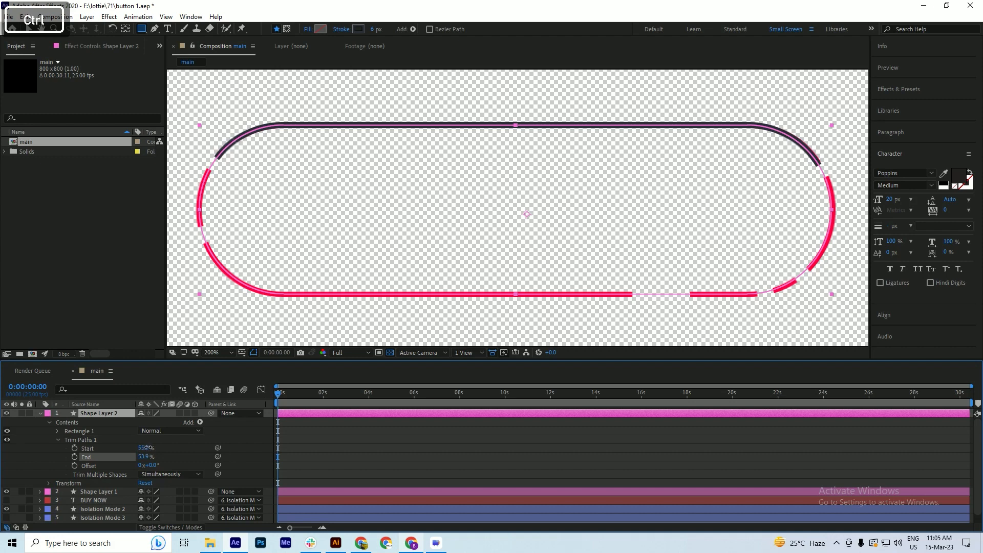
pyautogui.click(145, 447)
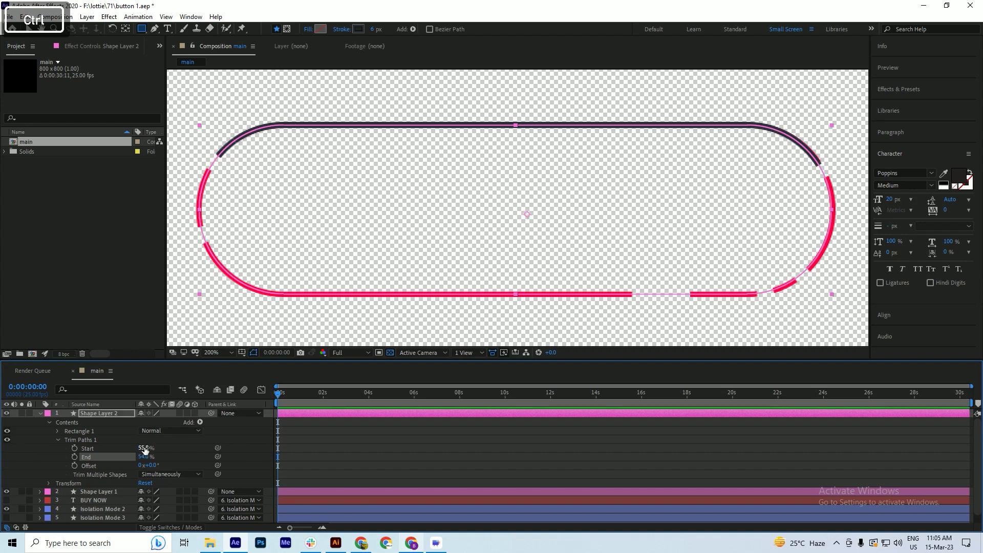
pyautogui.moveTo(145, 447); pyautogui.dragTo(138, 448)
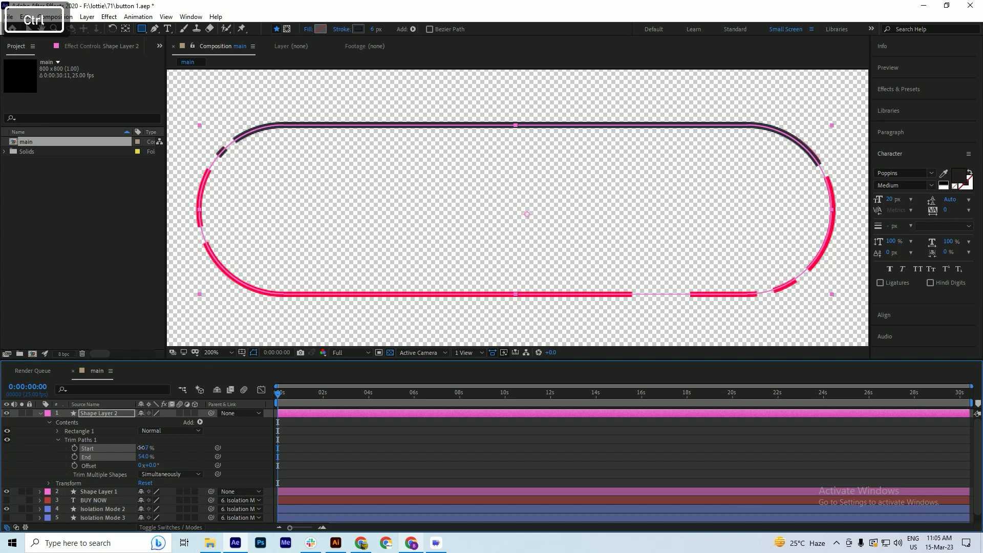
pyautogui.click(143, 447)
pyautogui.hotkey('ctrl', 's')
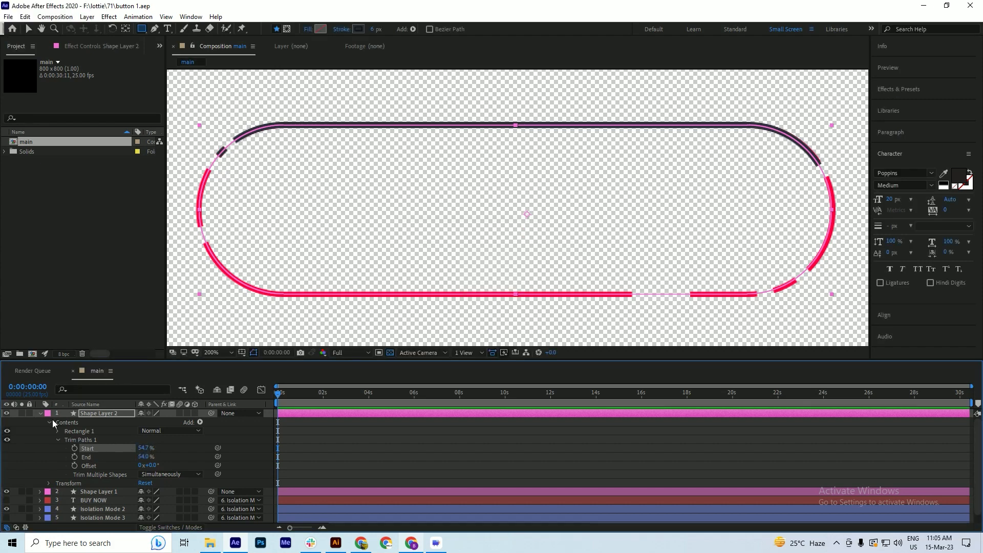
# - Collapse Shape Layer 2's properties, keep the layer unlocked and duplicate it
pyautogui.hotkey('ctrl', 'l')
pyautogui.click(30, 414)
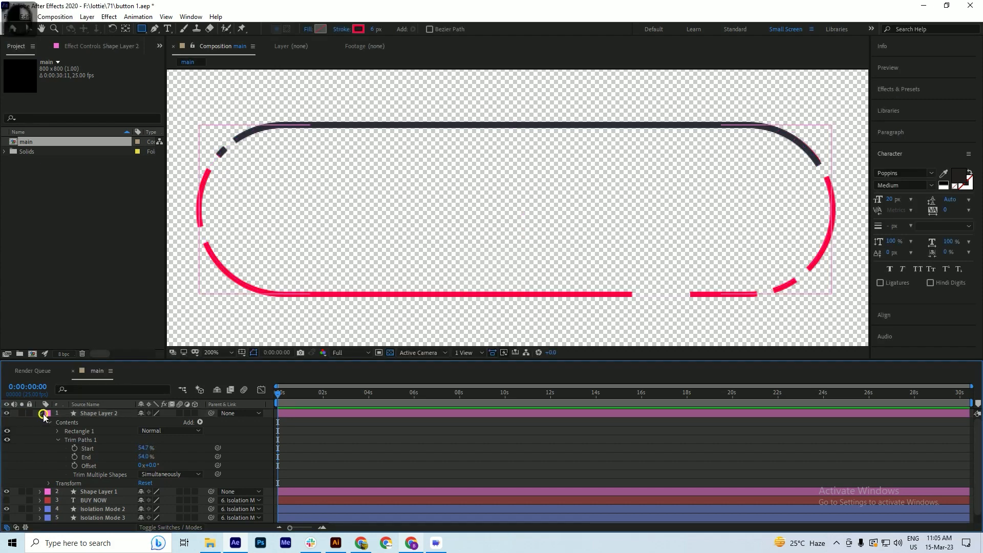
pyautogui.click(41, 413)
pyautogui.click(94, 414)
pyautogui.press('ctrl')
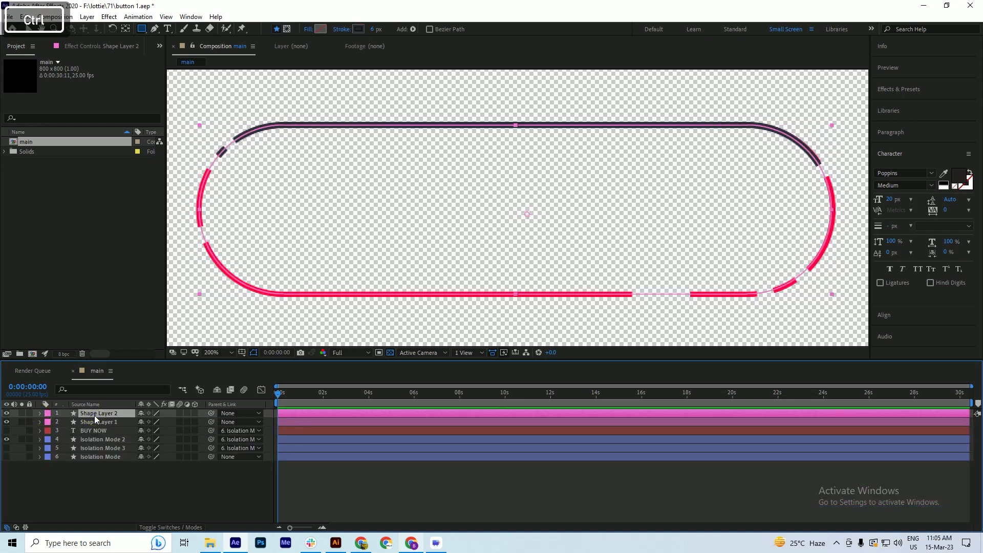
pyautogui.hotkey('ctrl', 'd')
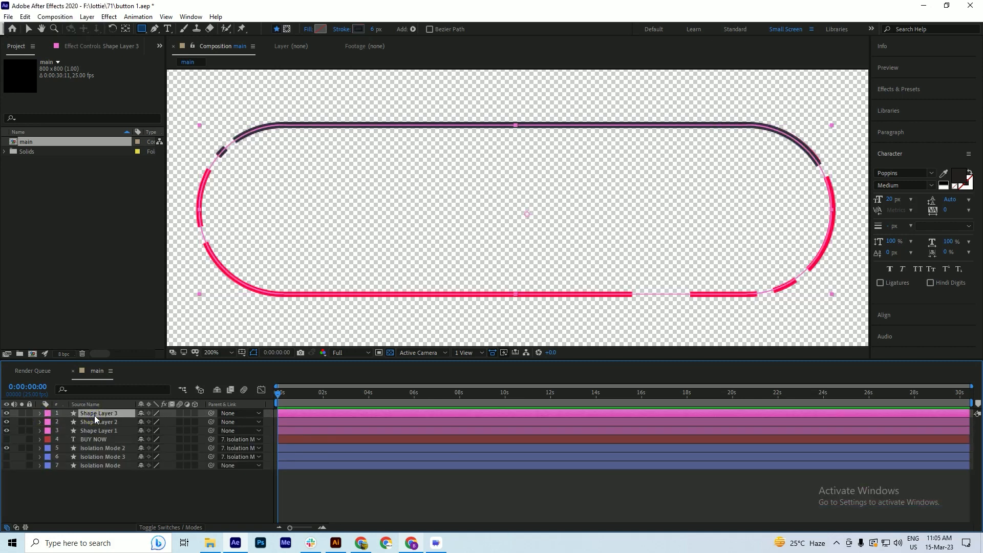
# - Set Shape Layer 3's Trim Paths Start to 53.0% and End to 48.6% to match the outline's left-side segment, then collapse the layer
pyautogui.click(39, 413)
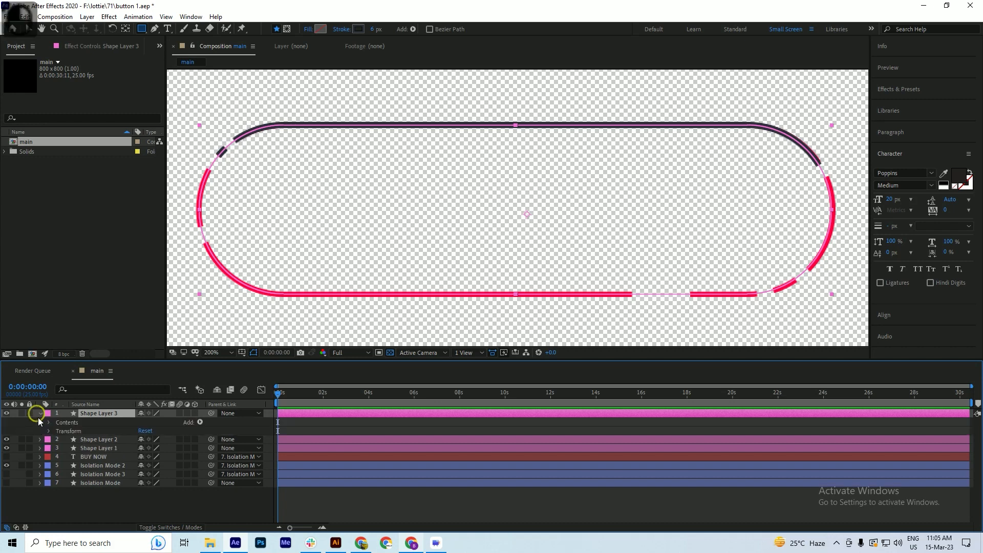
pyautogui.click(49, 423)
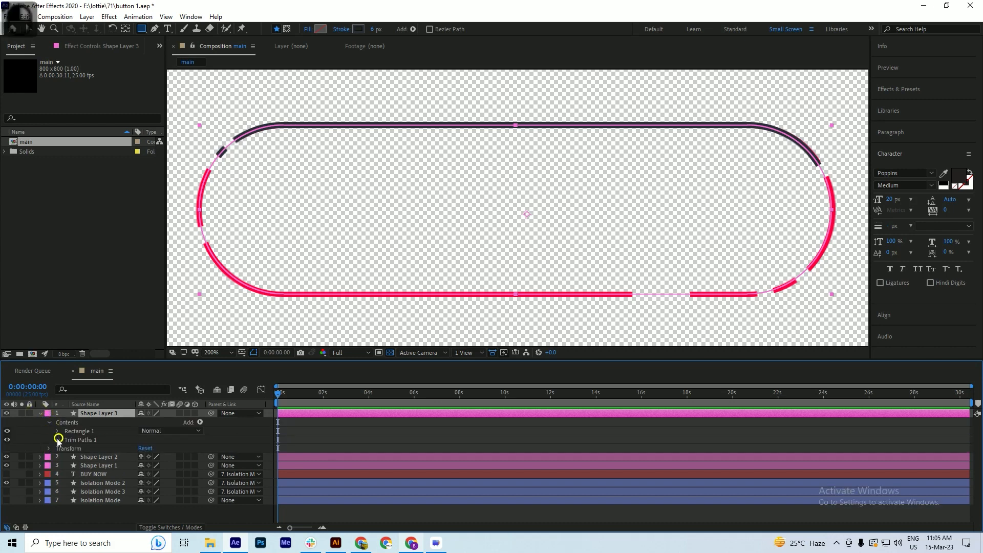
pyautogui.click(57, 439)
pyautogui.moveTo(145, 449); pyautogui.dragTo(128, 454)
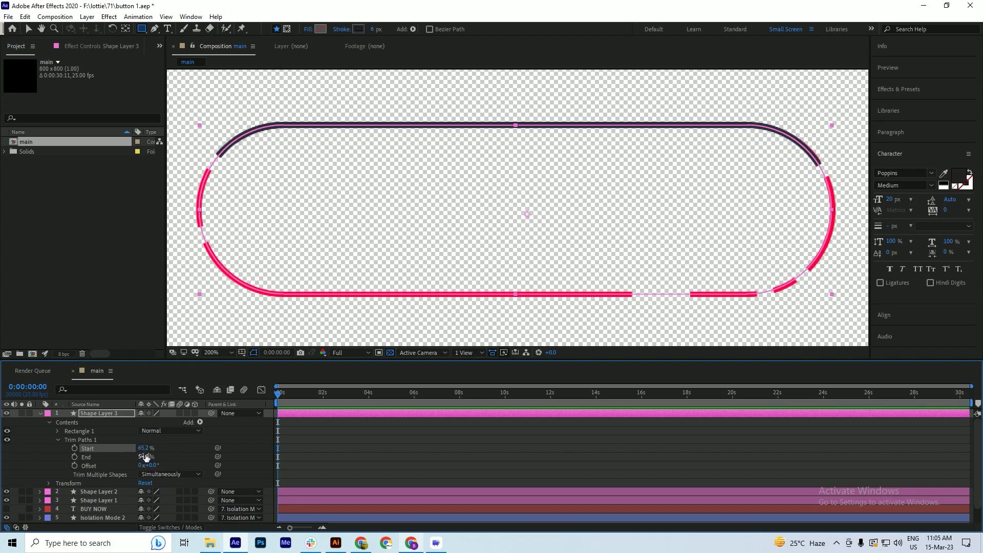
pyautogui.moveTo(144, 457)
pyautogui.mouseDown()
pyautogui.moveTo(186, 445)
pyautogui.moveTo(73, 454)
pyautogui.moveTo(83, 454)
pyautogui.mouseUp()
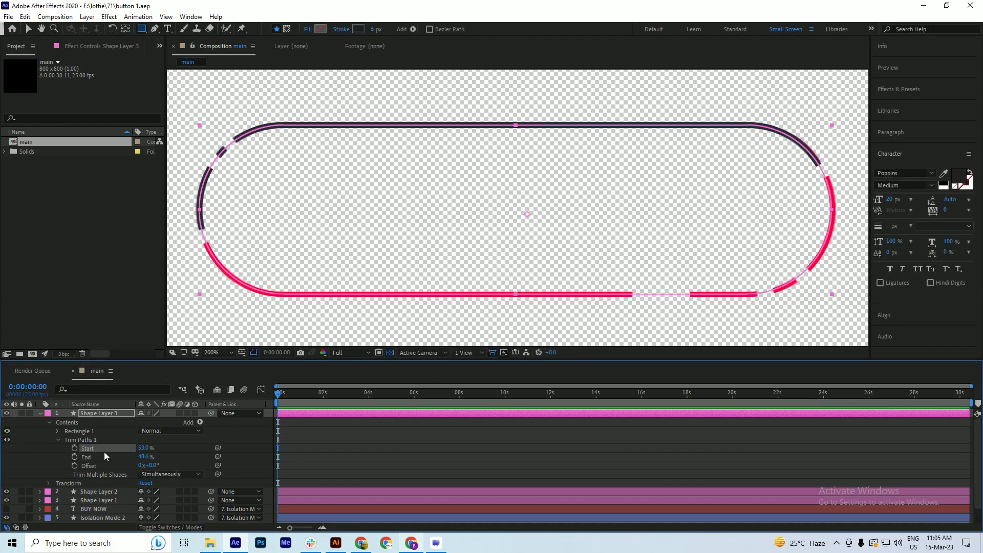
pyautogui.click(40, 413)
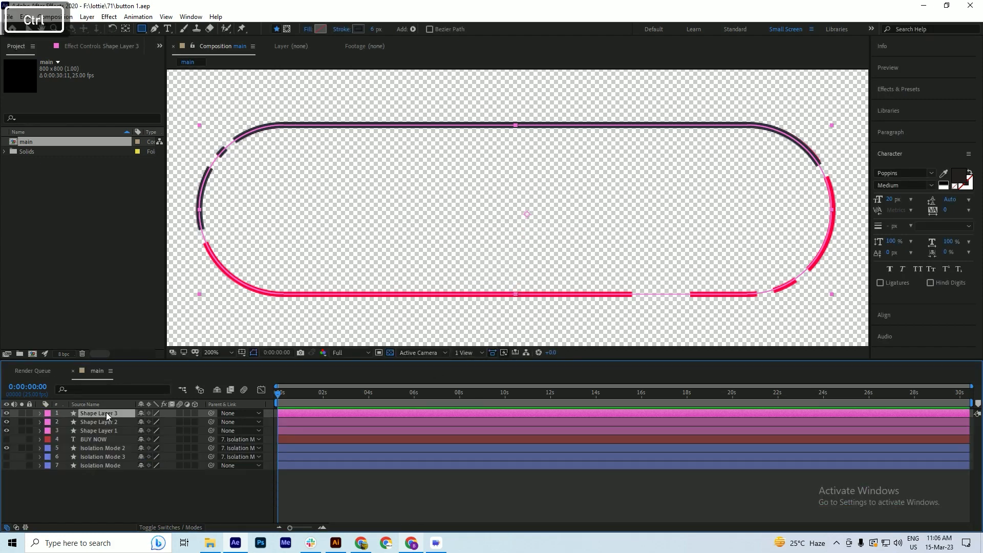
# - Duplicate Shape Layer 3, set the copy's Trim Paths End to 17.0% and Start to 47.8% to cover the lower-left outline segment, and save
pyautogui.hotkey('ctrl', 'd')
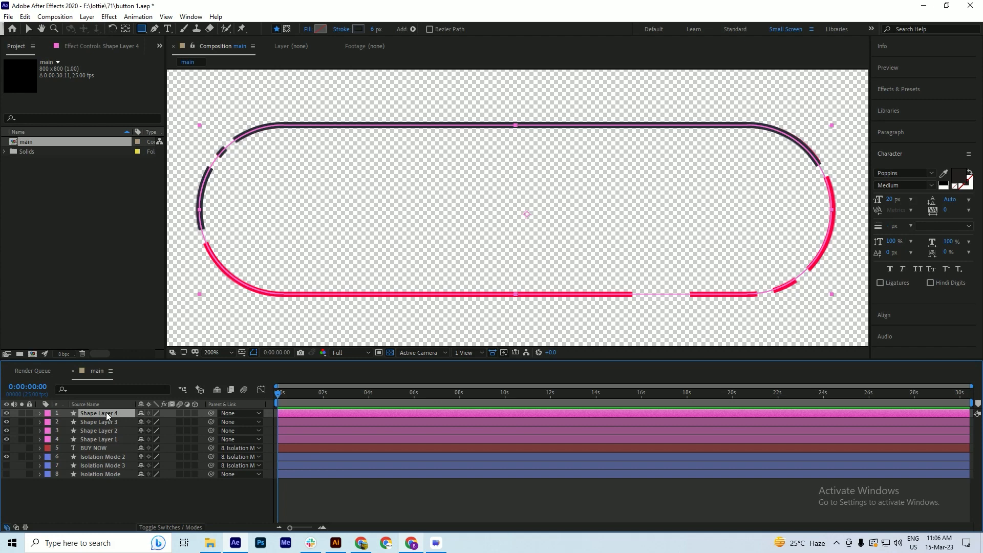
pyautogui.click(39, 413)
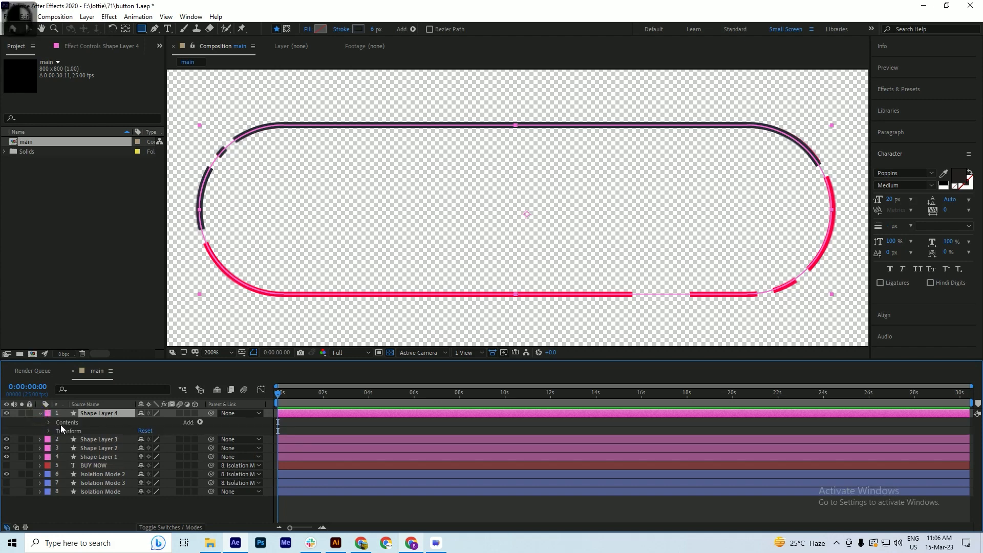
pyautogui.click(46, 422)
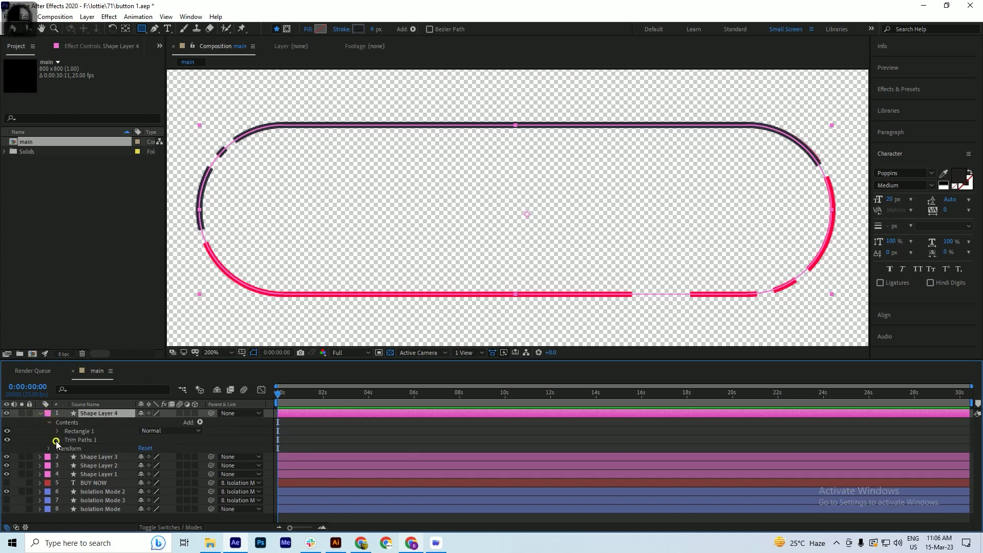
pyautogui.click(57, 440)
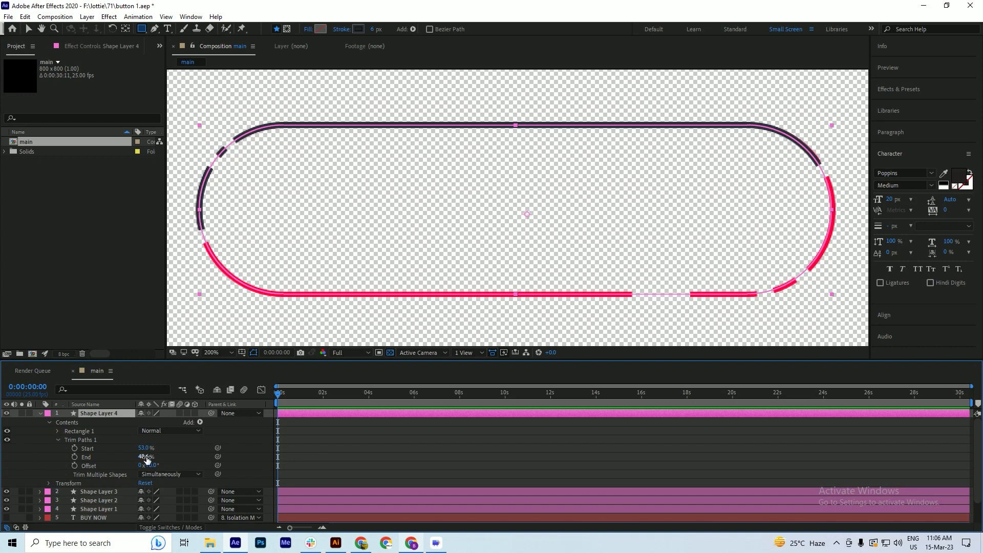
pyautogui.moveTo(147, 459)
pyautogui.mouseDown()
pyautogui.moveTo(168, 458)
pyautogui.moveTo(3, 465)
pyautogui.mouseUp()
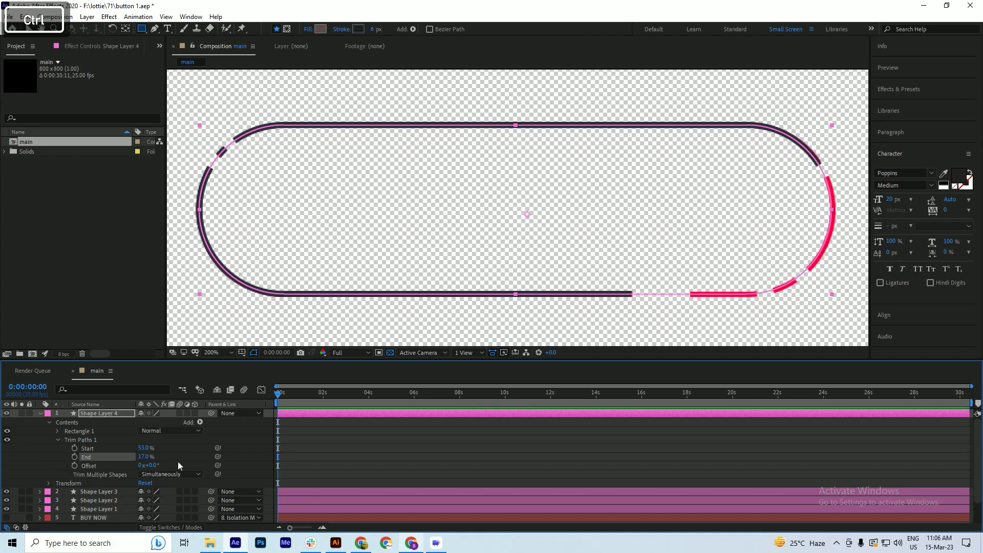
pyautogui.moveTo(146, 449)
pyautogui.mouseDown()
pyautogui.moveTo(118, 449)
pyautogui.moveTo(165, 448)
pyautogui.mouseUp()
pyautogui.hotkey('ctrl', 's')
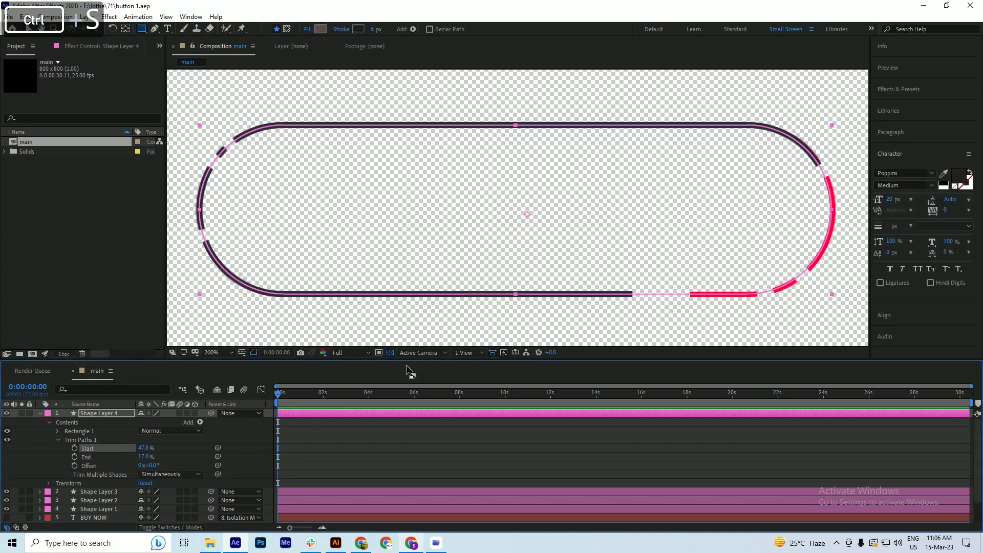
# - Collapse Shape Layer 4, duplicate it and expand the copy's Trim Paths properties
pyautogui.click(41, 413)
pyautogui.click(79, 499)
pyautogui.click(104, 416)
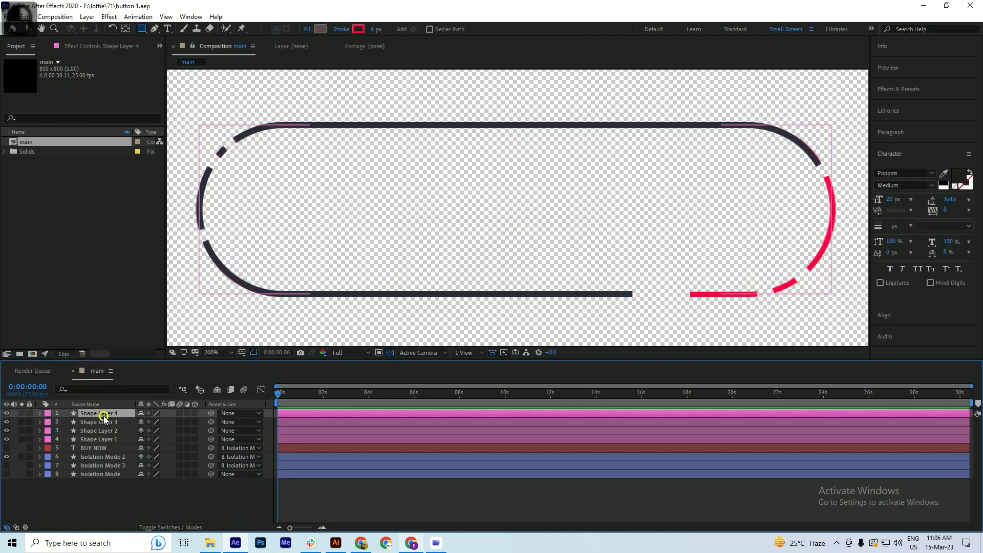
pyautogui.hotkey('ctrl', 'd')
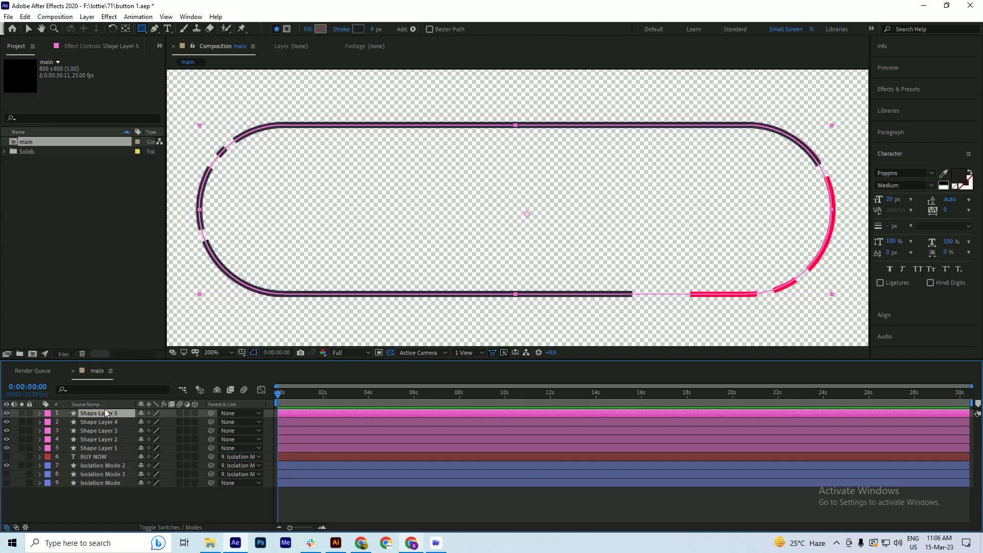
pyautogui.click(40, 414)
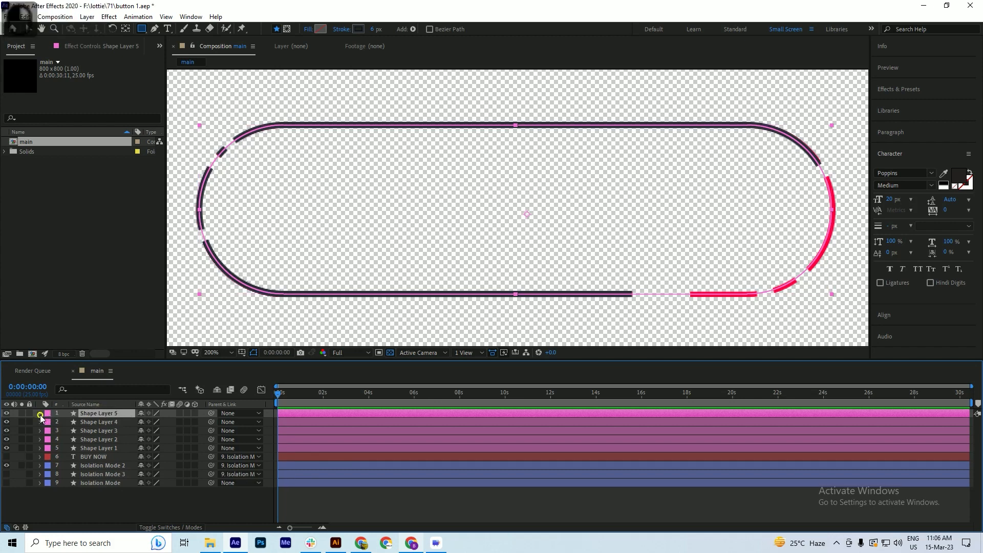
pyautogui.click(48, 423)
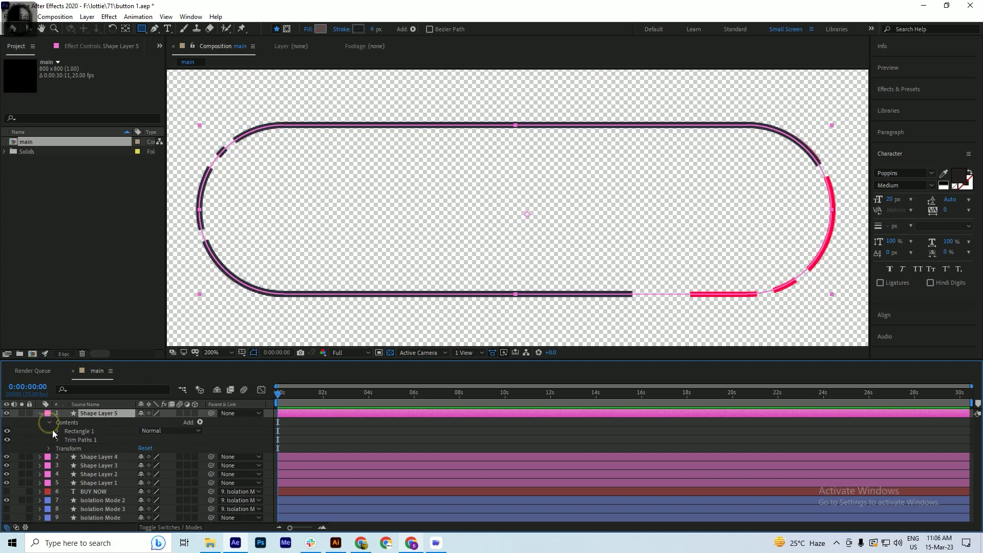
pyautogui.click(58, 441)
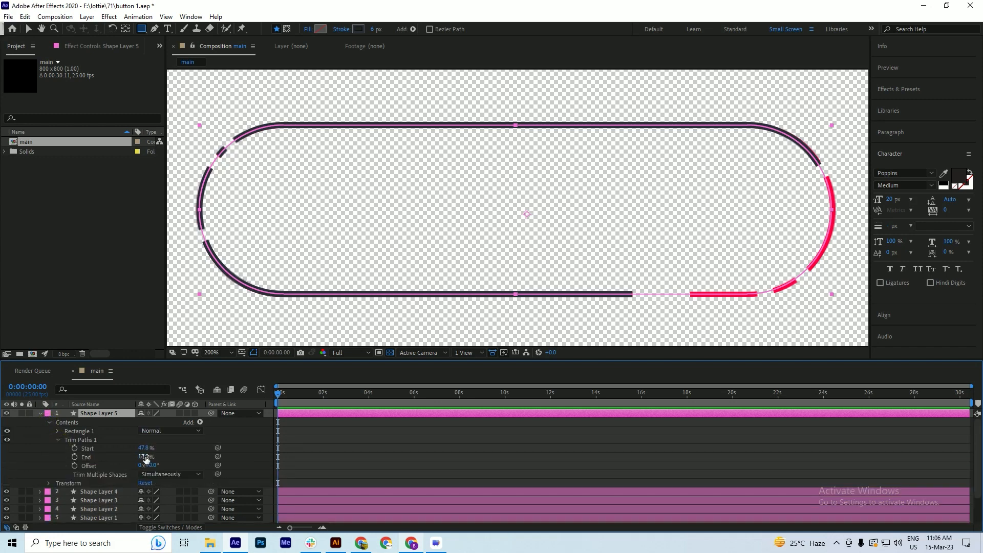
# - Set Shape Layer 5's Trim Paths End to 8.3% and Start to 13.1% to match the short bottom-right line, and save the project
pyautogui.moveTo(145, 456)
pyautogui.mouseDown()
pyautogui.moveTo(109, 469)
pyautogui.moveTo(179, 445)
pyautogui.moveTo(139, 454)
pyautogui.moveTo(165, 454)
pyautogui.mouseUp()
pyautogui.press('ctrl')
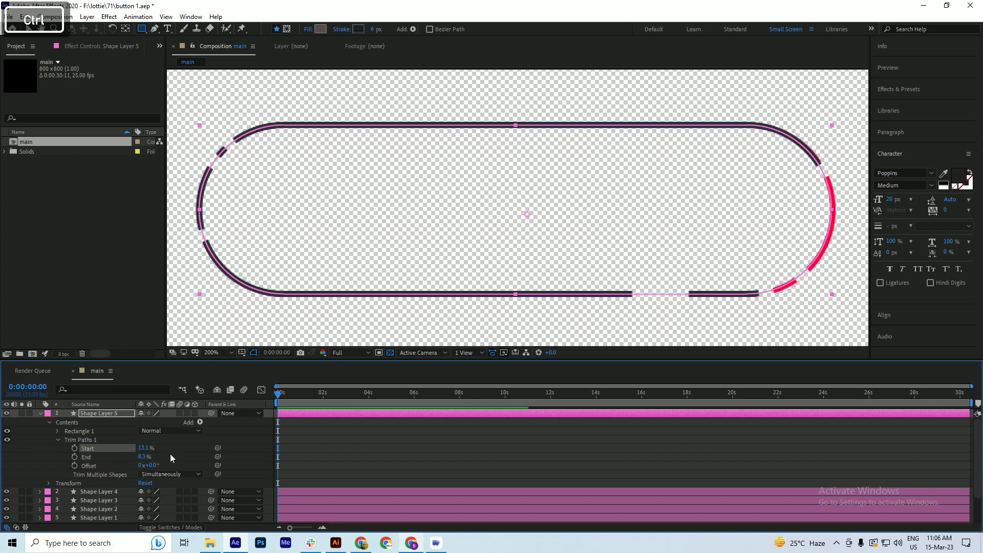
pyautogui.hotkey('ctrl', 's')
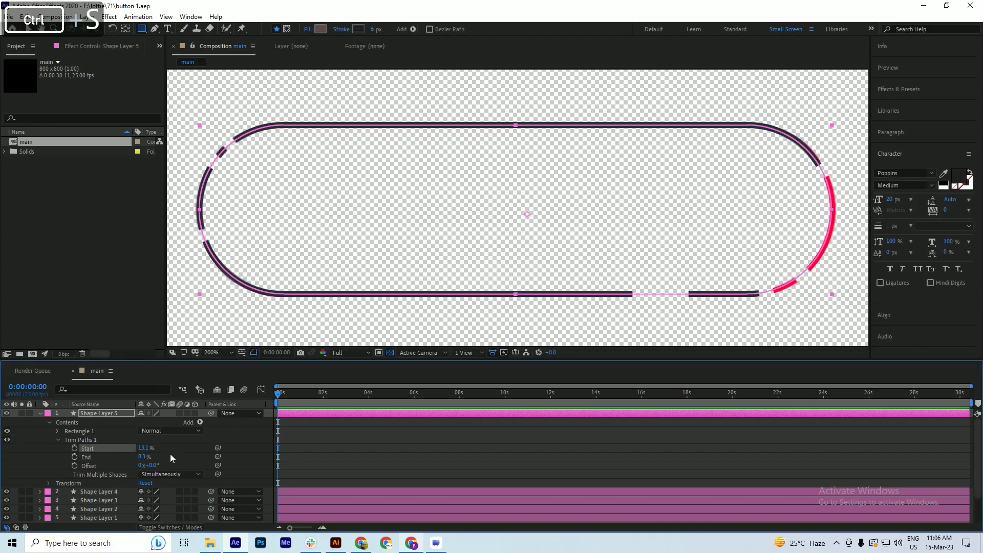
# - Collapse Shape Layer 5, duplicate it and expand Shape Layer 6's Trim Paths properties
pyautogui.click(41, 413)
pyautogui.hotkey('ctrl', 'd')
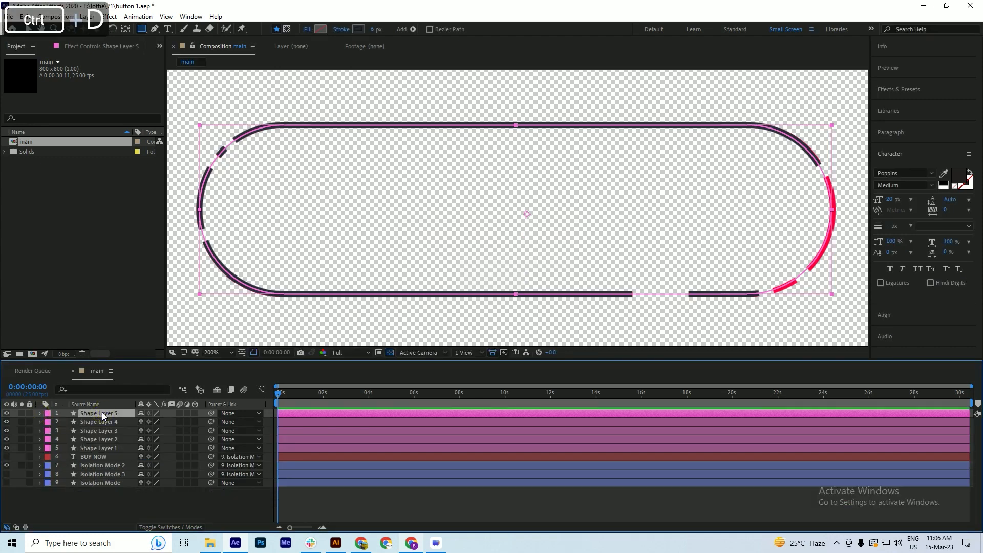
pyautogui.click(40, 413)
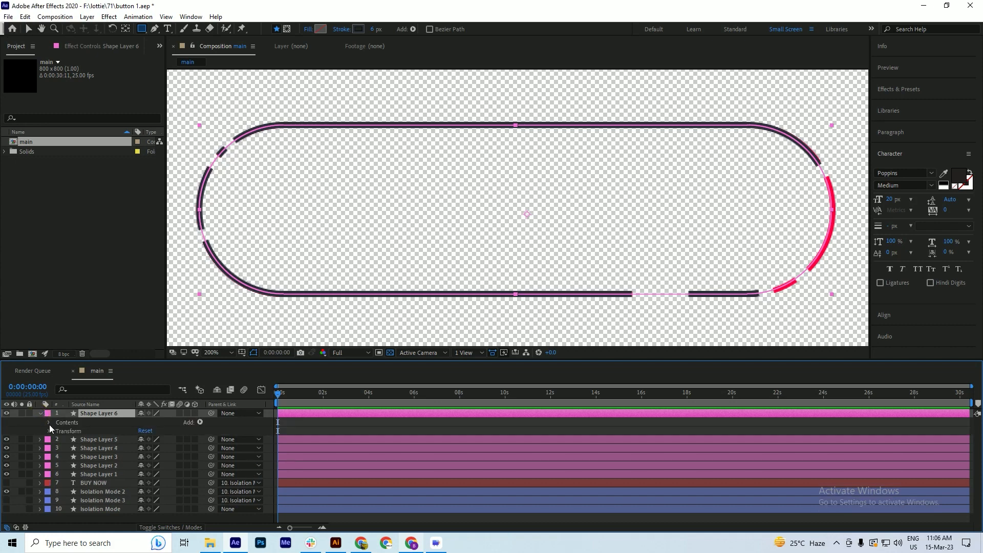
pyautogui.click(49, 432)
pyautogui.click(49, 432)
pyautogui.click(49, 423)
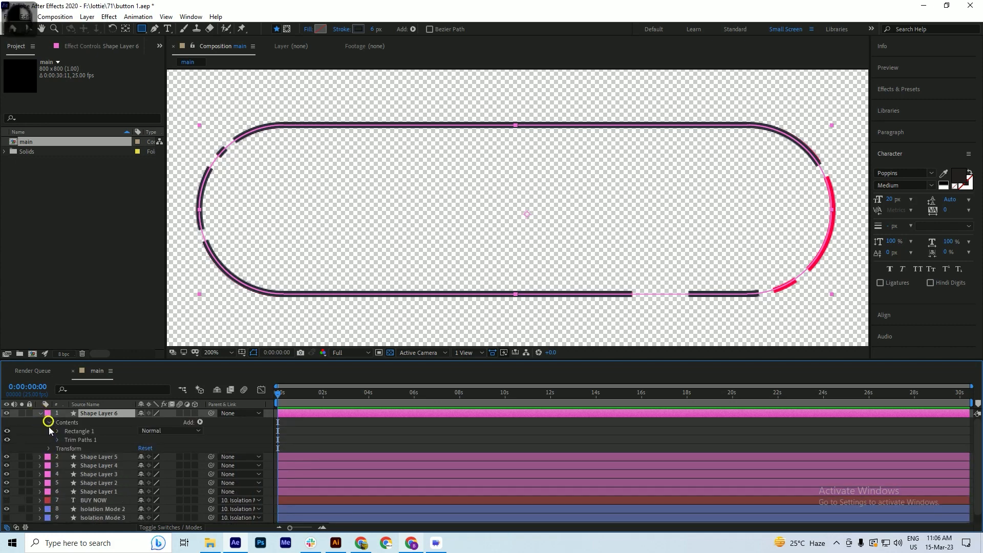
pyautogui.click(56, 439)
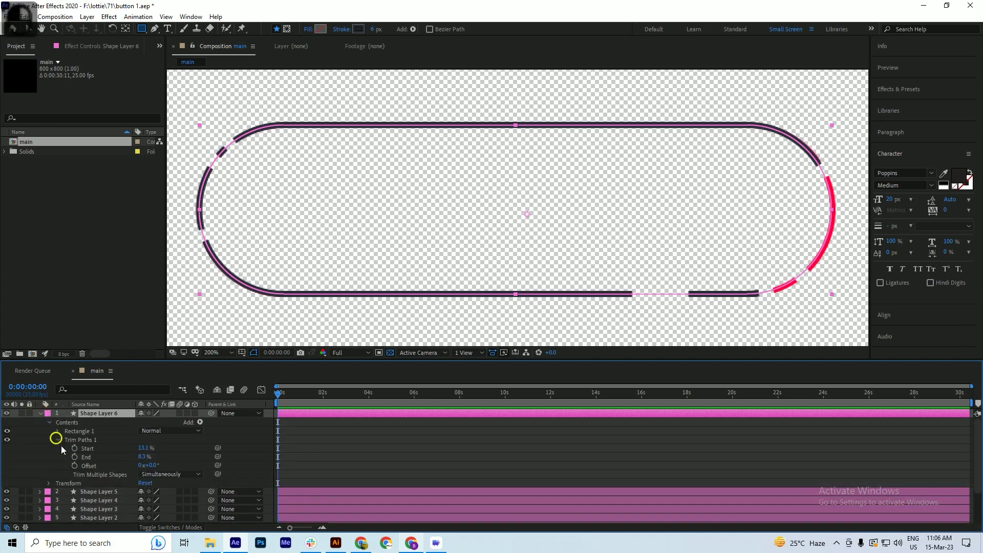
# - Set Shape Layer 6's Trim Paths End to 5.4% and Start to 7.3% to cover the small lower-right dash, and save the project
pyautogui.keyDown('ctrl'); pyautogui.click(144, 458); pyautogui.keyUp('ctrl')
pyautogui.moveTo(143, 457)
pyautogui.mouseDown()
pyautogui.moveTo(184, 450)
pyautogui.moveTo(123, 463)
pyautogui.moveTo(137, 464)
pyautogui.mouseUp()
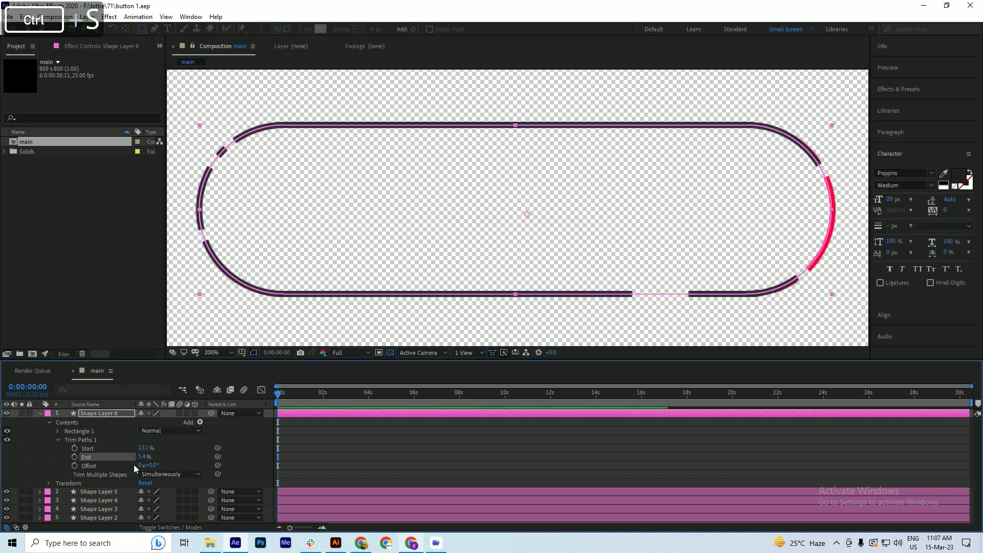
pyautogui.moveTo(142, 448); pyautogui.dragTo(120, 457)
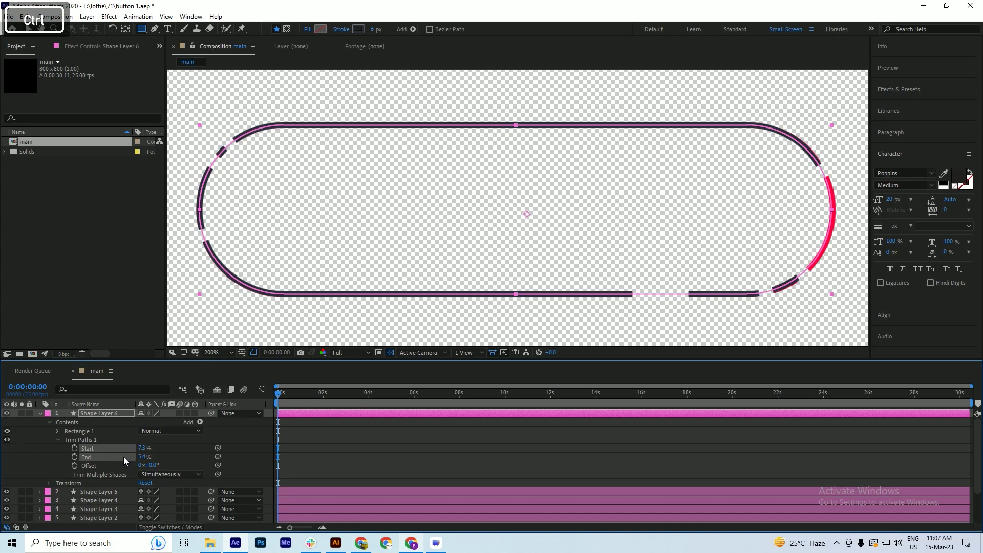
pyautogui.hotkey('ctrl', 's')
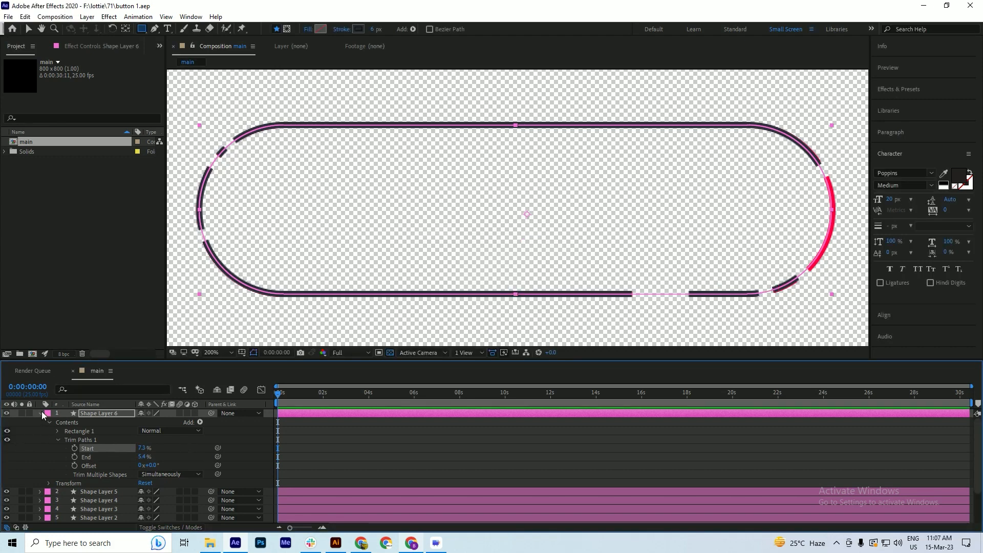
# - Collapse Shape Layer 6, duplicate it and expand Shape Layer 7's Trim Paths properties
pyautogui.click(41, 413)
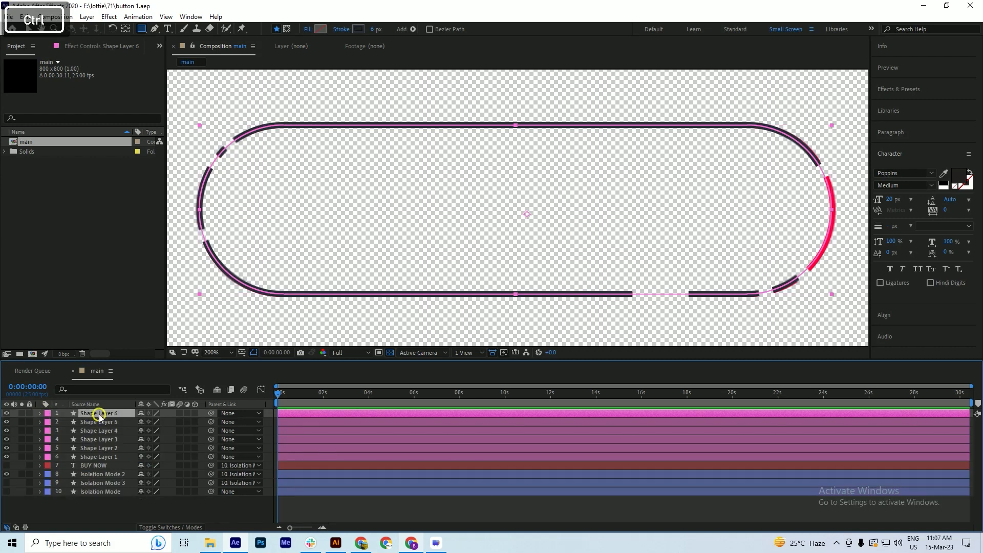
pyautogui.hotkey('ctrl', 'd')
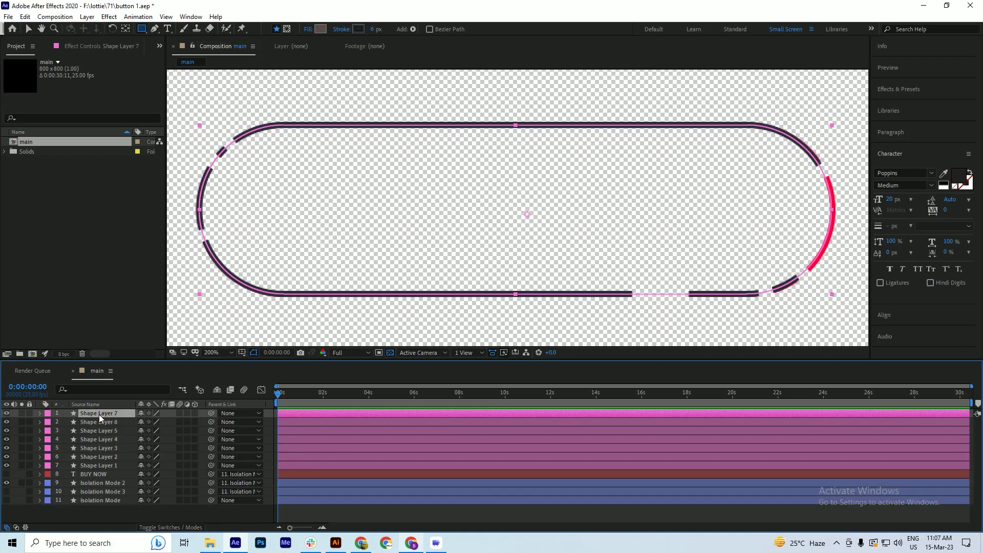
pyautogui.click(38, 414)
pyautogui.click(49, 422)
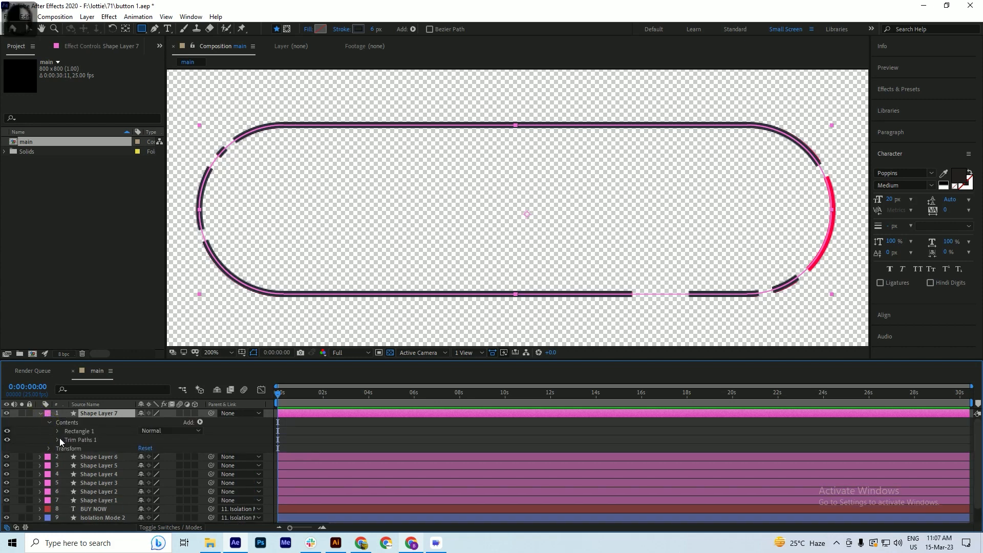
pyautogui.click(58, 439)
# - Set Shape Layer 7's Trim Paths End to 0.0% and Offset to about -8°, reduce Start to match the right-side red segment, and save
pyautogui.moveTo(146, 457)
pyautogui.mouseDown()
pyautogui.moveTo(117, 463)
pyautogui.moveTo(128, 471)
pyautogui.moveTo(111, 479)
pyautogui.moveTo(121, 479)
pyautogui.mouseUp()
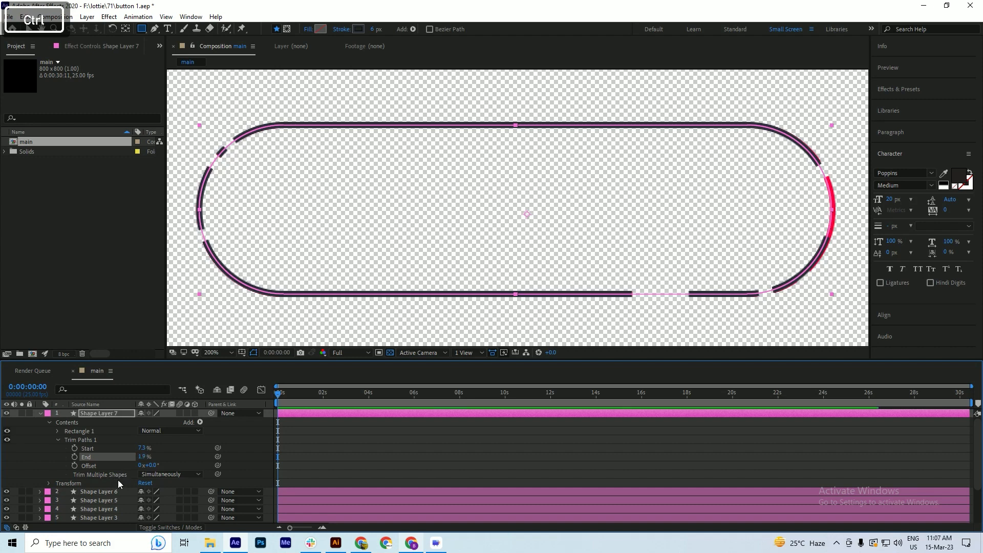
pyautogui.click(144, 457)
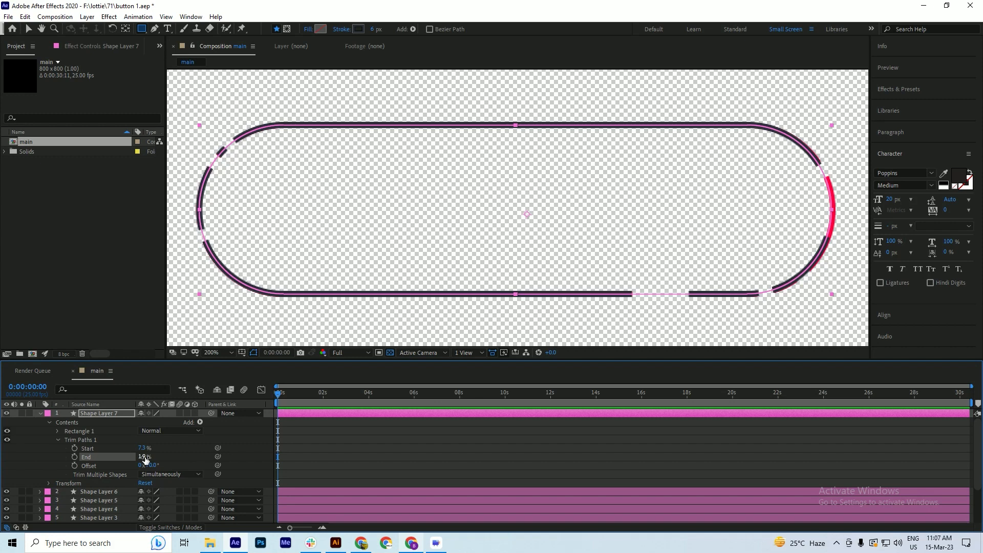
pyautogui.write('12')
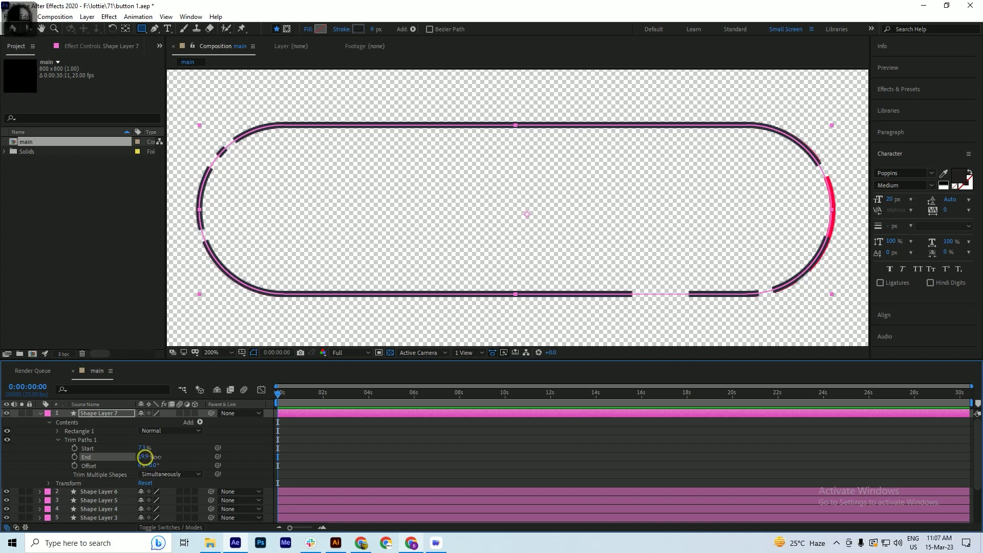
pyautogui.press('Return')
pyautogui.moveTo(142, 465); pyautogui.dragTo(131, 466)
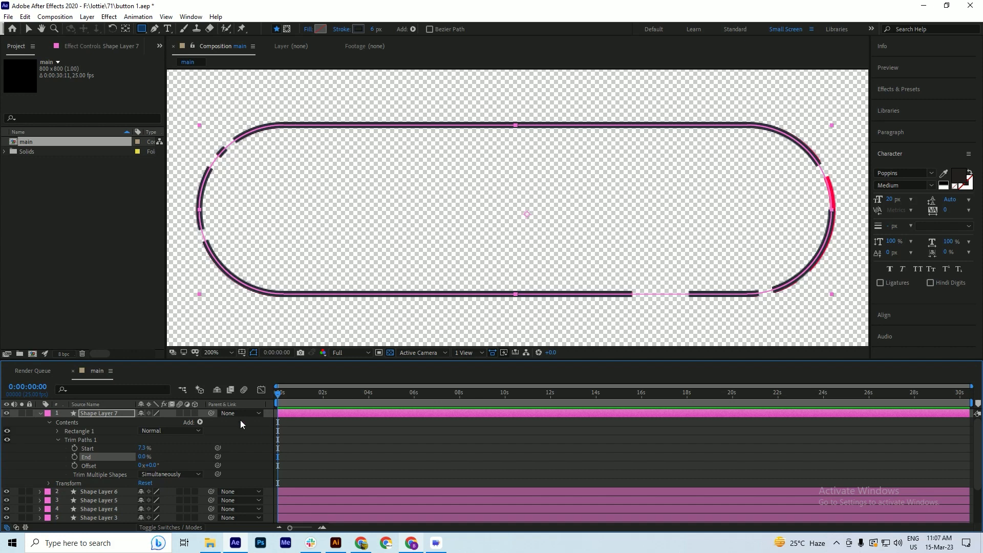
pyautogui.click(151, 465)
pyautogui.moveTo(150, 466)
pyautogui.mouseDown()
pyautogui.moveTo(133, 450)
pyautogui.moveTo(143, 450)
pyautogui.mouseUp()
pyautogui.hotkey('ctrl', 's')
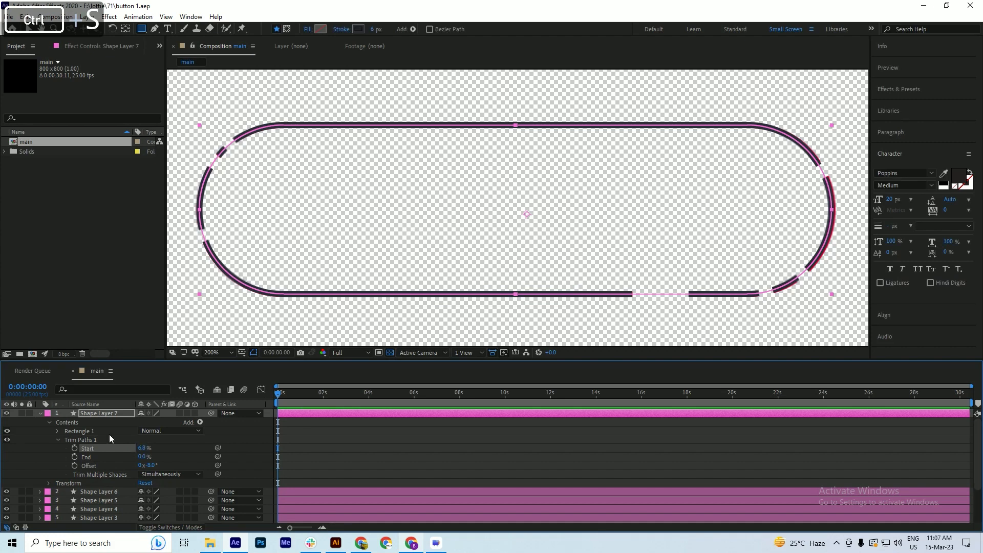
pyautogui.click(41, 414)
pyautogui.click(94, 466)
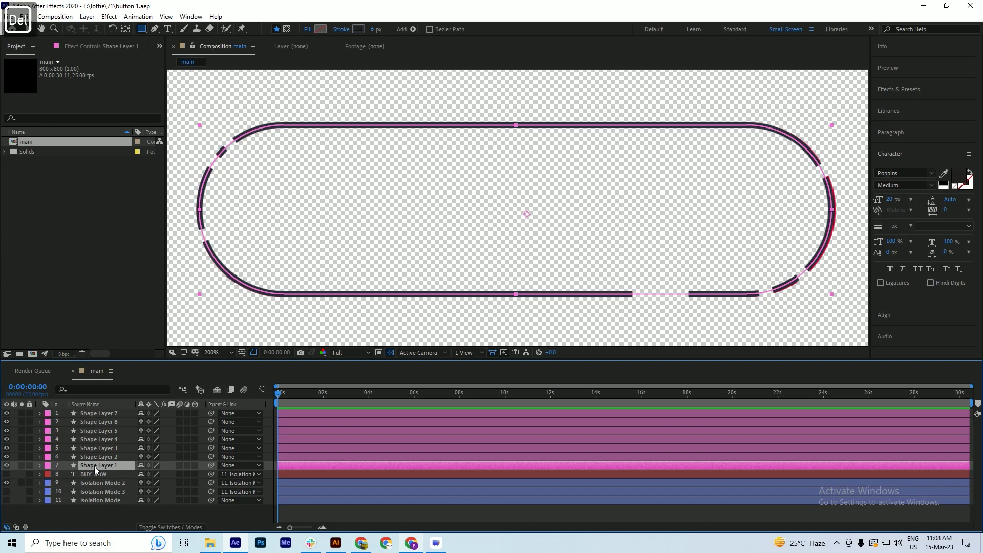
pyautogui.press('Delete')
pyautogui.hotkey('ctrl', 'z')
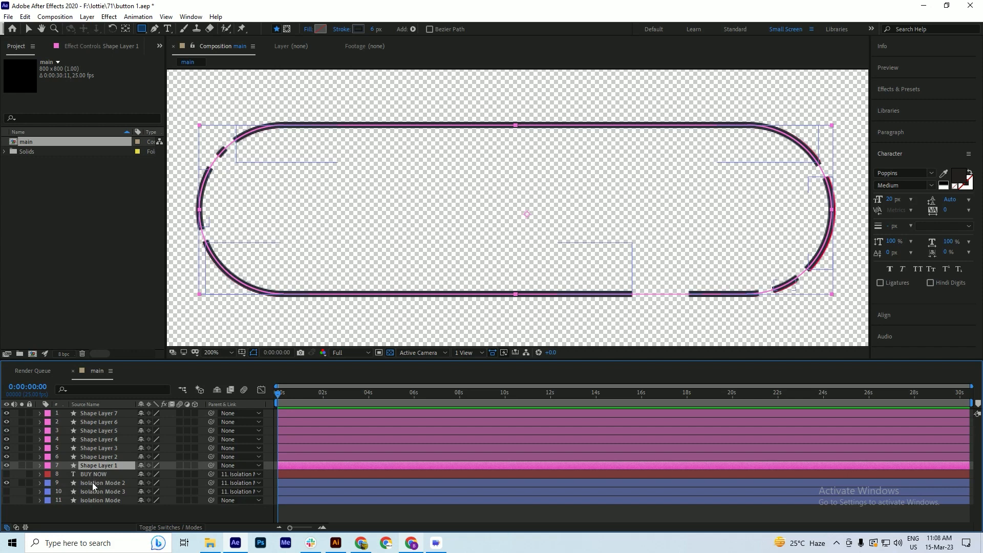
# - Delete the original red outline layer Isolation Mode 2 and save the project with the playhead at the start
pyautogui.click(92, 483)
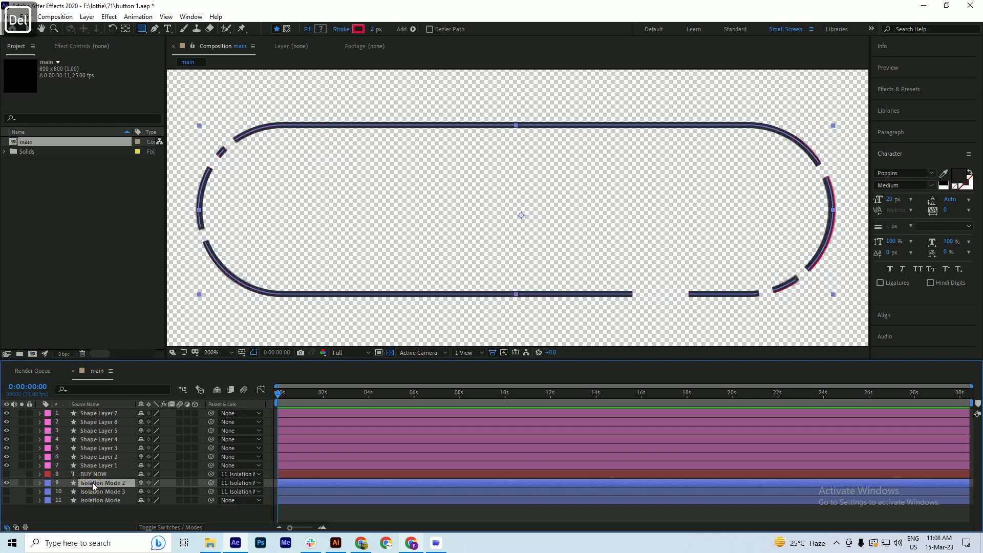
pyautogui.press('Delete')
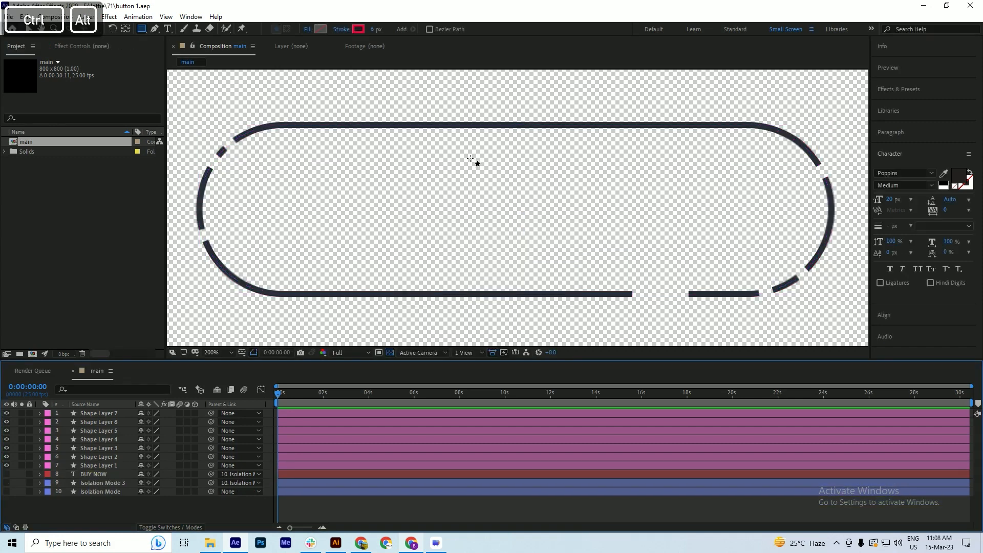
pyautogui.scroll(-1, 468, 159)
pyautogui.scroll(1, 468, 159)
pyautogui.hotkey('ctrl', 's')
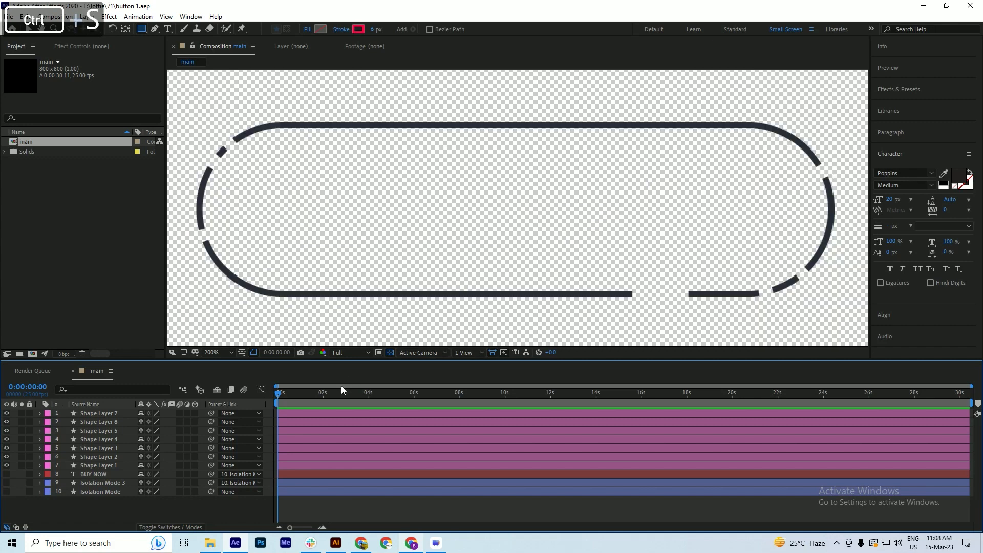
pyautogui.moveTo(284, 394); pyautogui.dragTo(199, 403)
pyautogui.hotkey('ctrl', 's')
# - Select Shape Layers 1 to 7, save the project and expand the selected layers' properties together
pyautogui.click(90, 413)
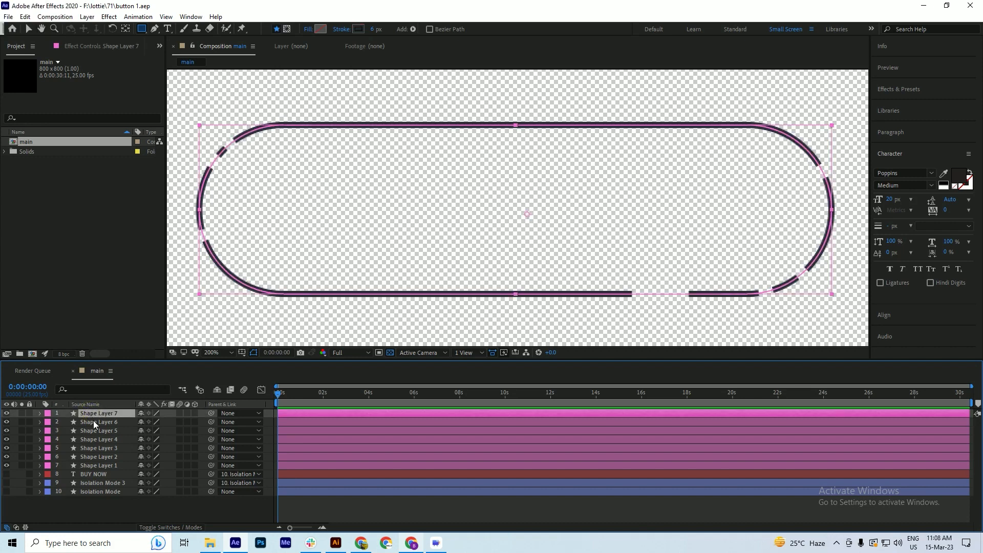
pyautogui.keyDown('shift'); pyautogui.click(93, 466); pyautogui.keyUp('shift')
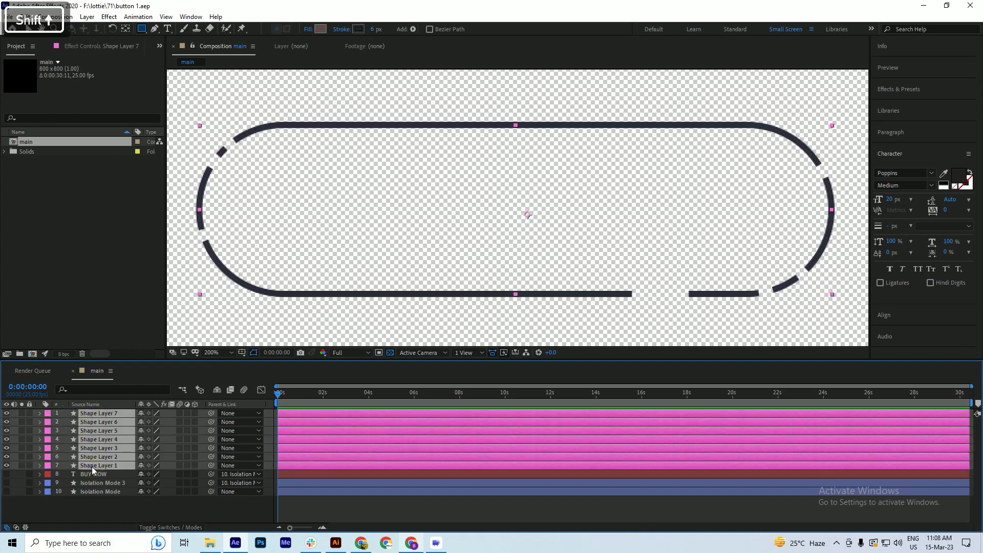
pyautogui.hotkey('ctrl', 's')
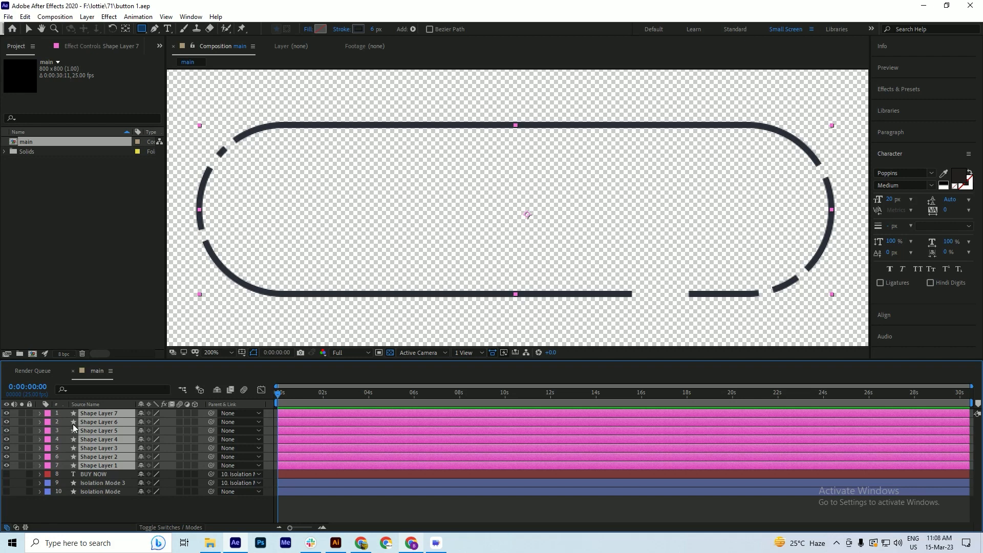
pyautogui.click(40, 414)
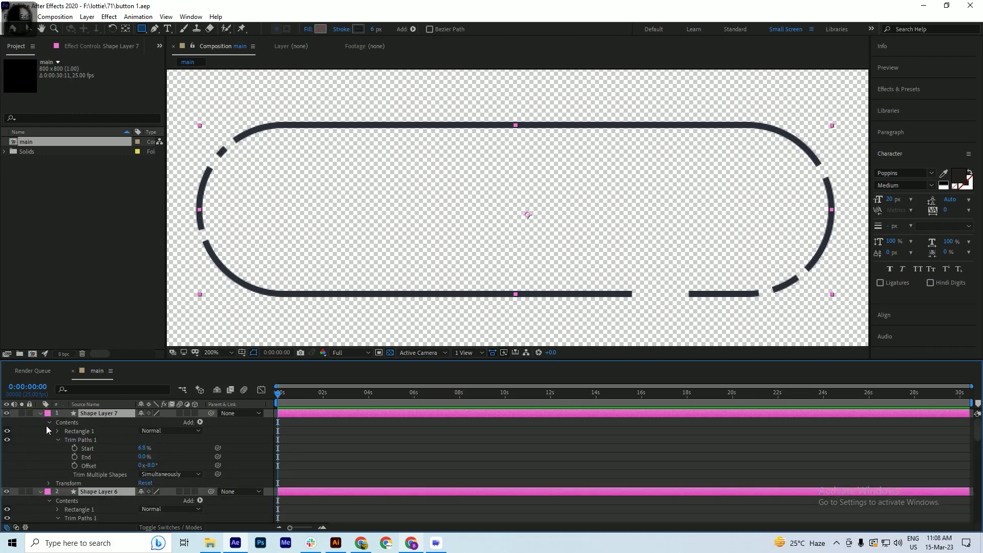
# - Enable Trim Paths Offset keyframing at 0:00:00:00 on Shape Layers 7, 6 and 5
pyautogui.click(75, 465)
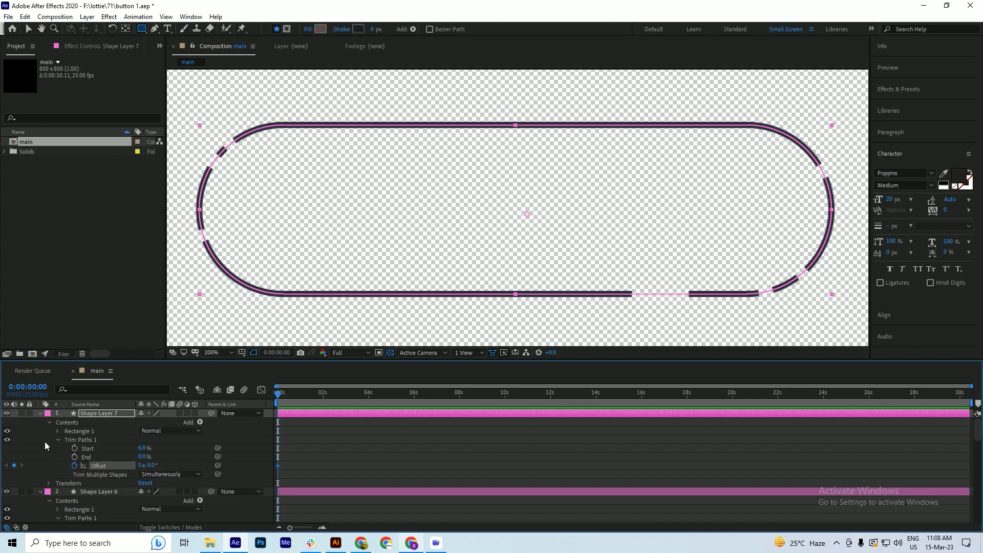
pyautogui.scroll(-3, 44, 444)
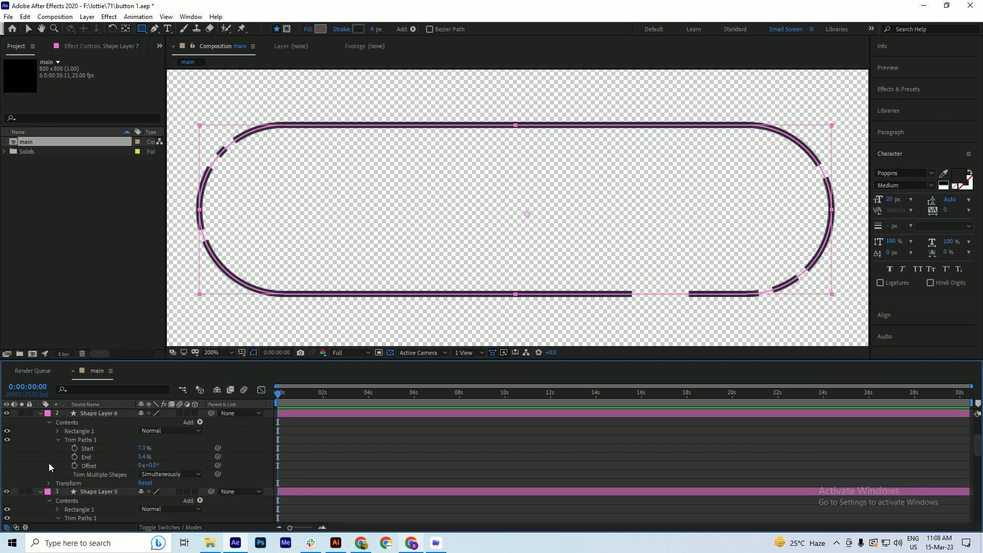
pyautogui.click(74, 466)
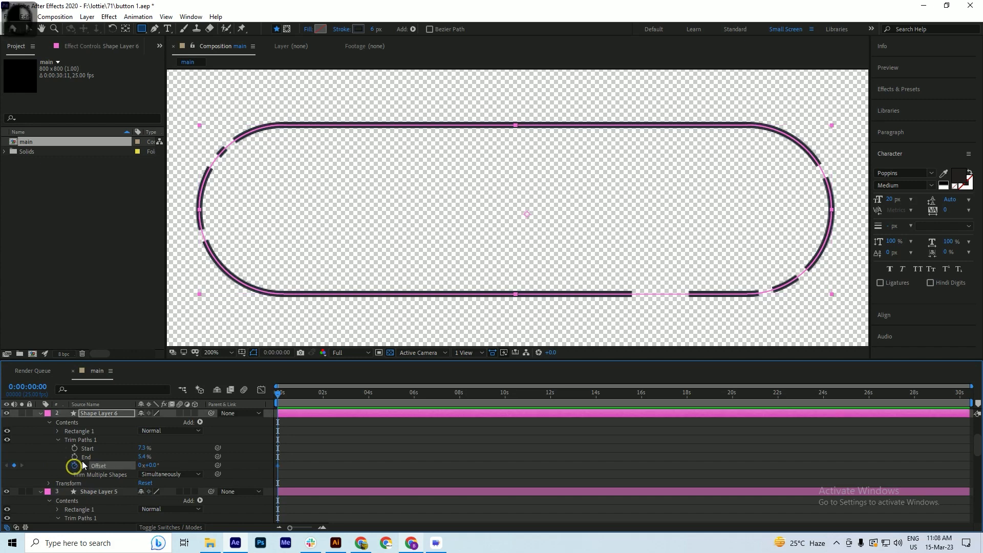
pyautogui.scroll(-1, 85, 458)
pyautogui.scroll(-1, 85, 458)
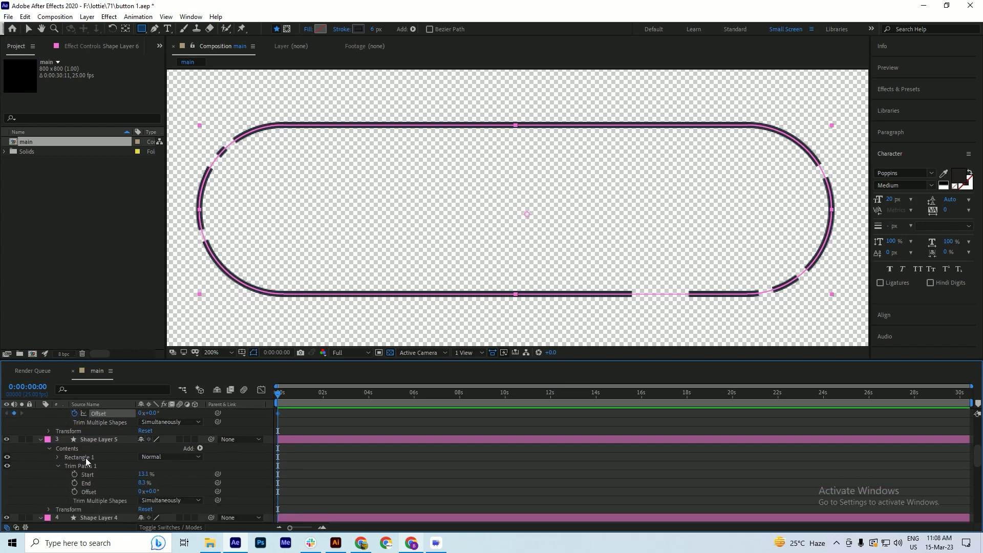
pyautogui.click(75, 491)
# - Enable Trim Paths Offset keyframing at 0:00:00:00 on Shape Layers 4, 3 and 2
pyautogui.scroll(-2, 92, 470)
pyautogui.scroll(-2, 82, 476)
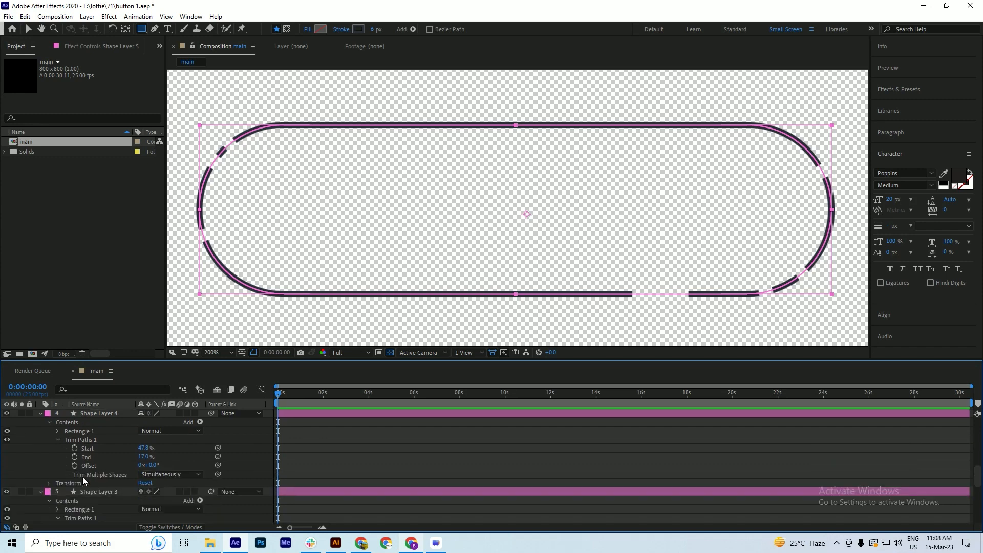
pyautogui.click(74, 465)
pyautogui.scroll(-4, 102, 461)
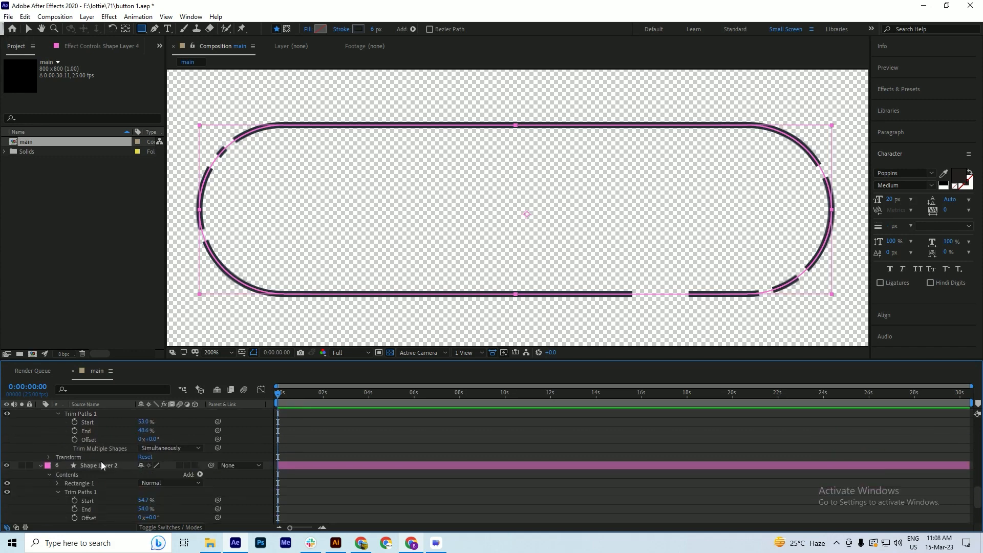
pyautogui.click(75, 439)
pyautogui.scroll(-2, 106, 441)
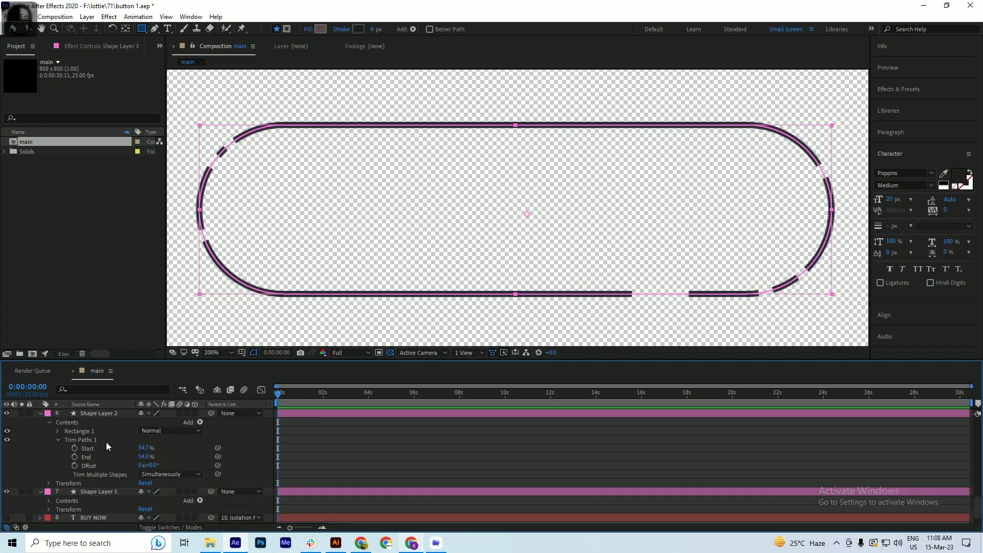
pyautogui.click(76, 465)
# - Expand Shape Layer 1's Contents and Trim Paths, and enable Offset keyframing at 0:00:00:00
pyautogui.scroll(-1, 76, 467)
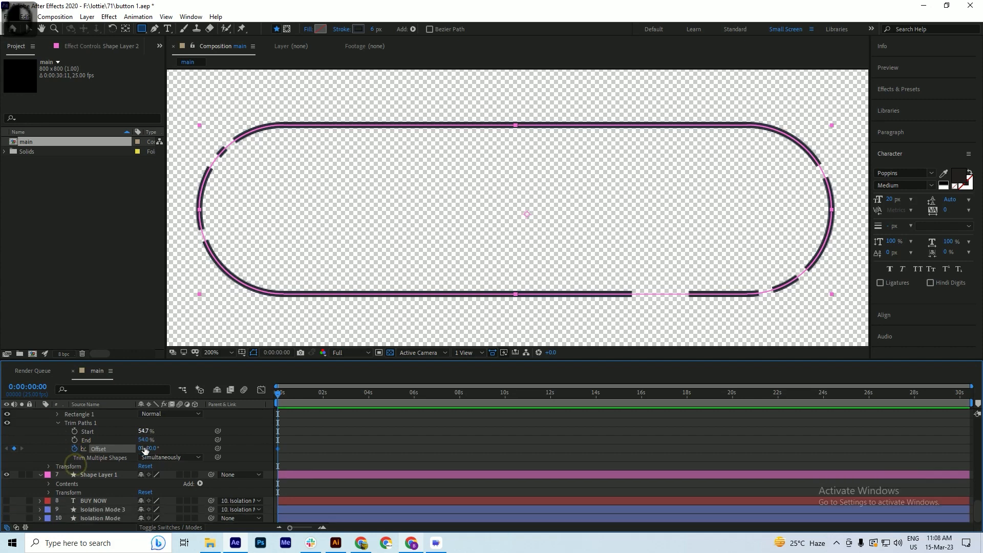
pyautogui.click(48, 483)
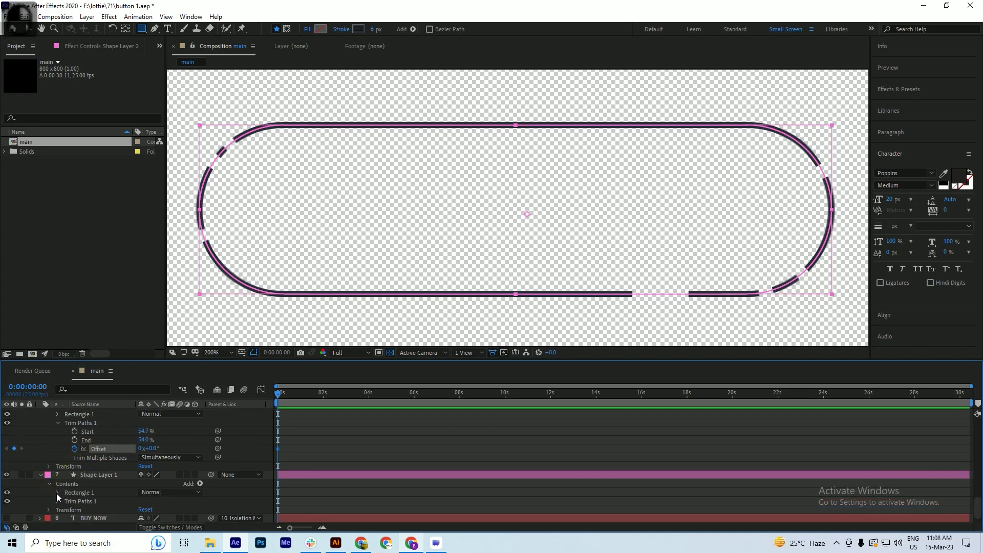
pyautogui.click(58, 500)
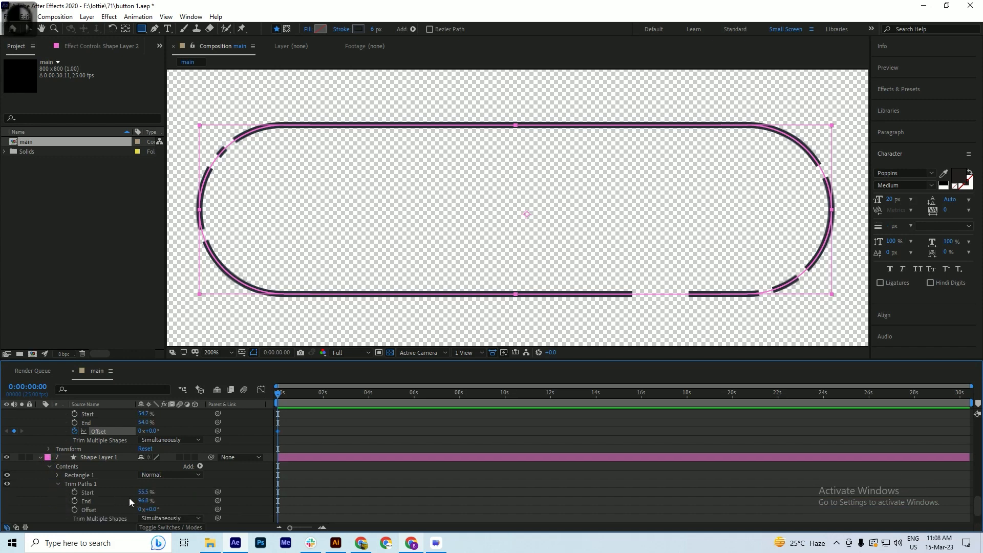
pyautogui.click(74, 509)
# - Show only the keyframed properties of all layers and select Shape Layers 7 through 1
pyautogui.hotkey('ctrl', 'a')
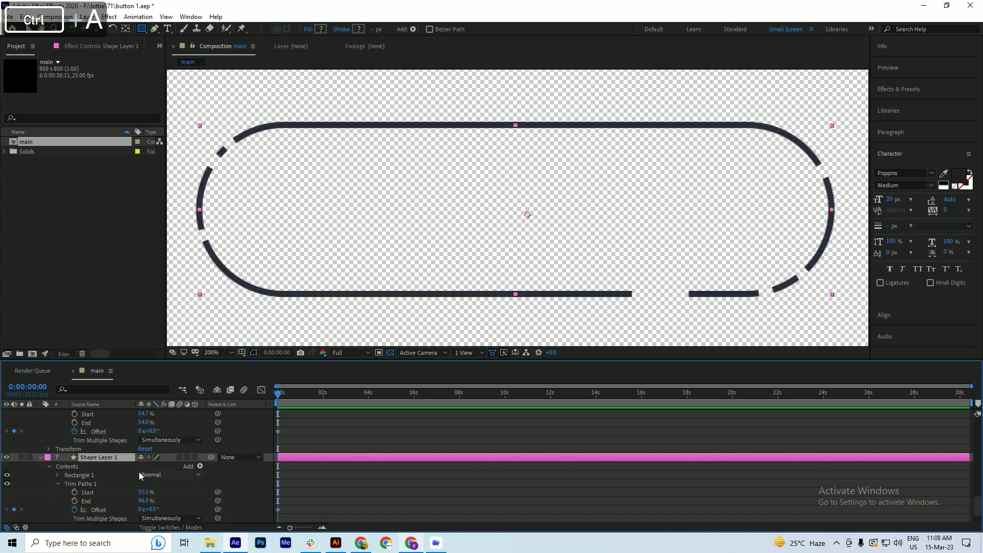
pyautogui.press('u')
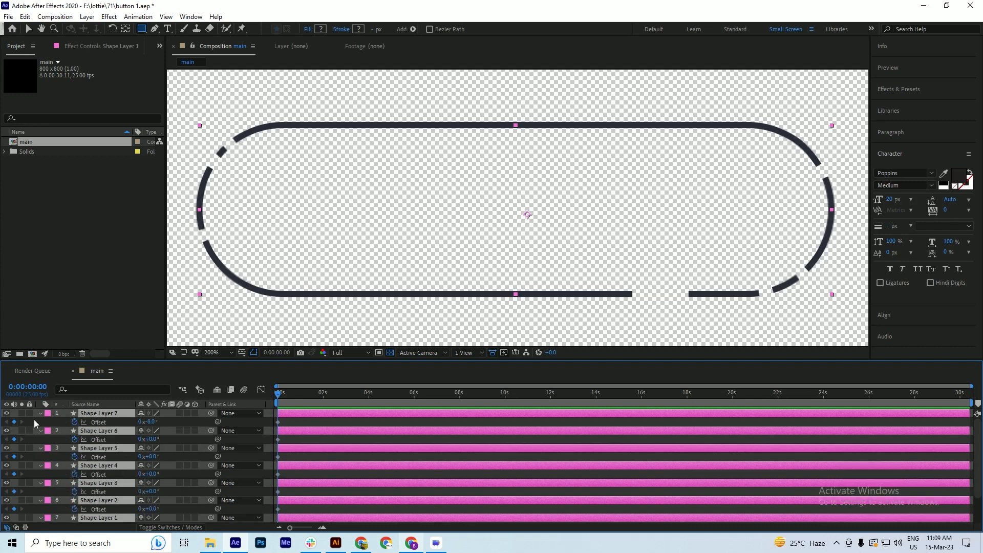
pyautogui.press('F2')
pyautogui.click(99, 415)
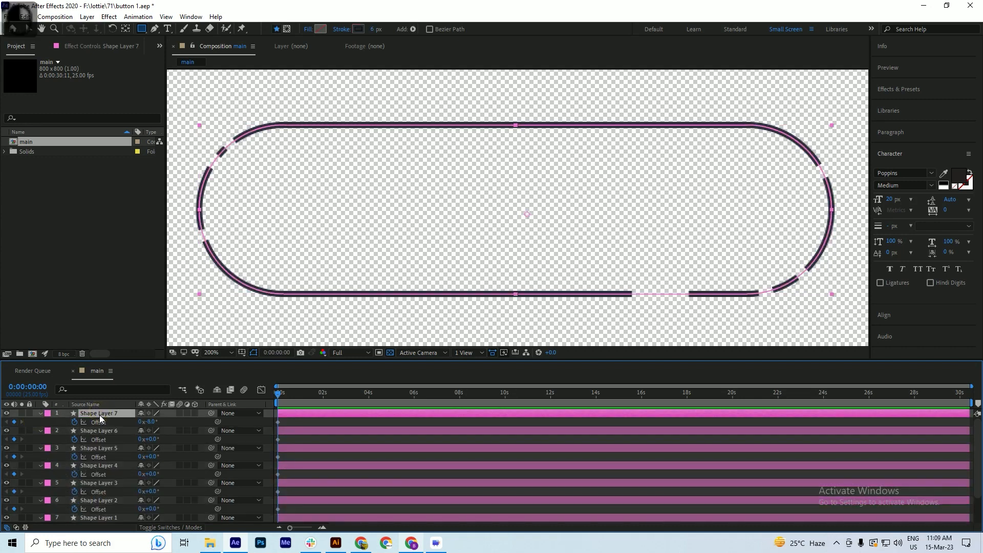
pyautogui.scroll(-2, 100, 418)
pyautogui.keyDown('shift'); pyautogui.click(97, 483); pyautogui.keyUp('shift')
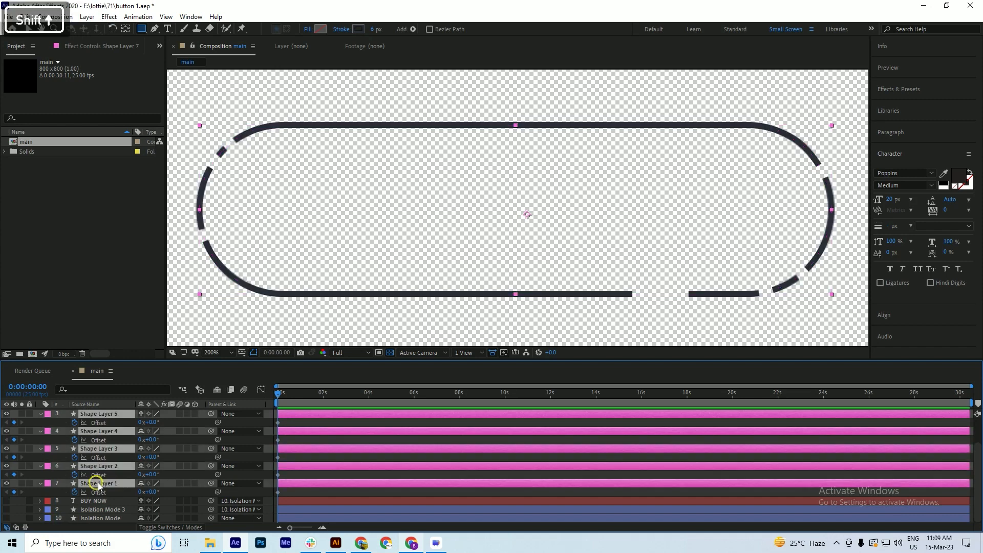
# - Move the playhead to 0:00:06:01
pyautogui.scroll(2, 374, 454)
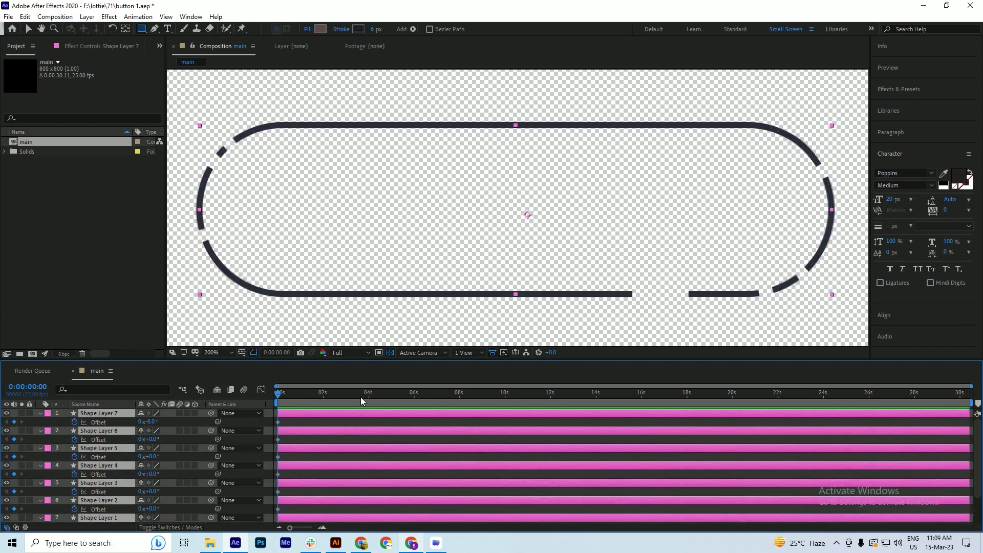
pyautogui.moveTo(397, 395); pyautogui.dragTo(450, 401)
pyautogui.moveTo(458, 397); pyautogui.dragTo(415, 400)
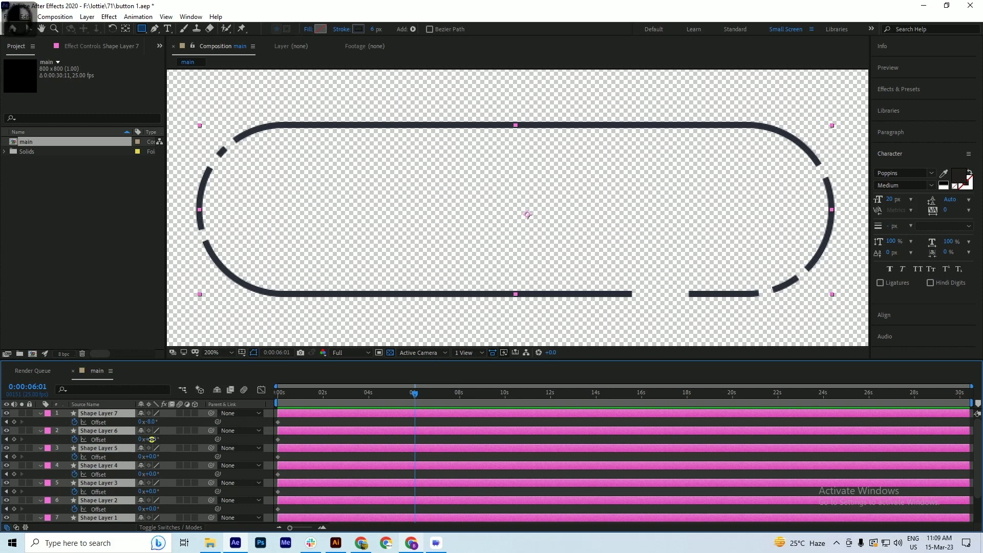
# - Try changing Shape Layer 6's Offset to 198° and then Shape Layer 1's Offset at 0:00:06:01, undoing each change
pyautogui.moveTo(150, 439); pyautogui.dragTo(262, 447)
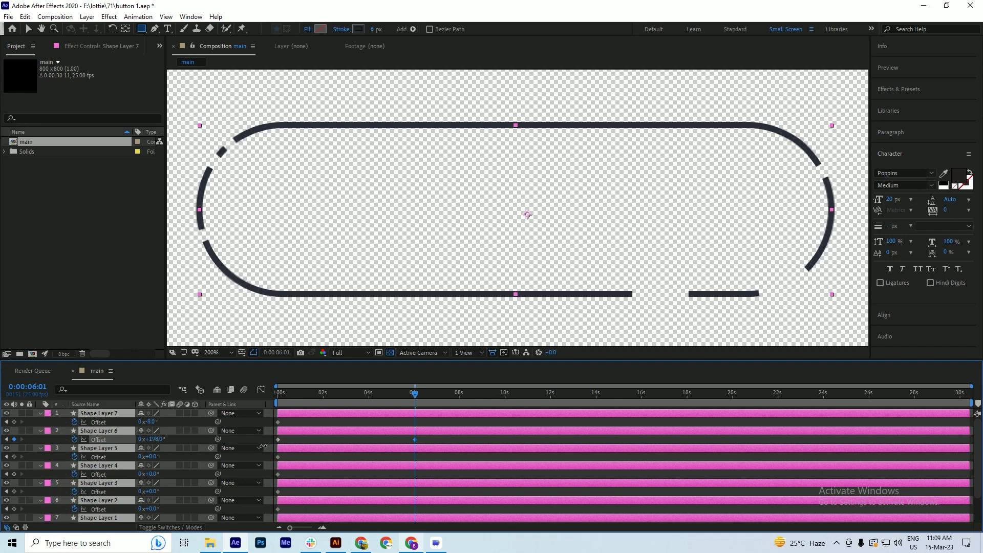
pyautogui.hotkey('ctrl', 'z')
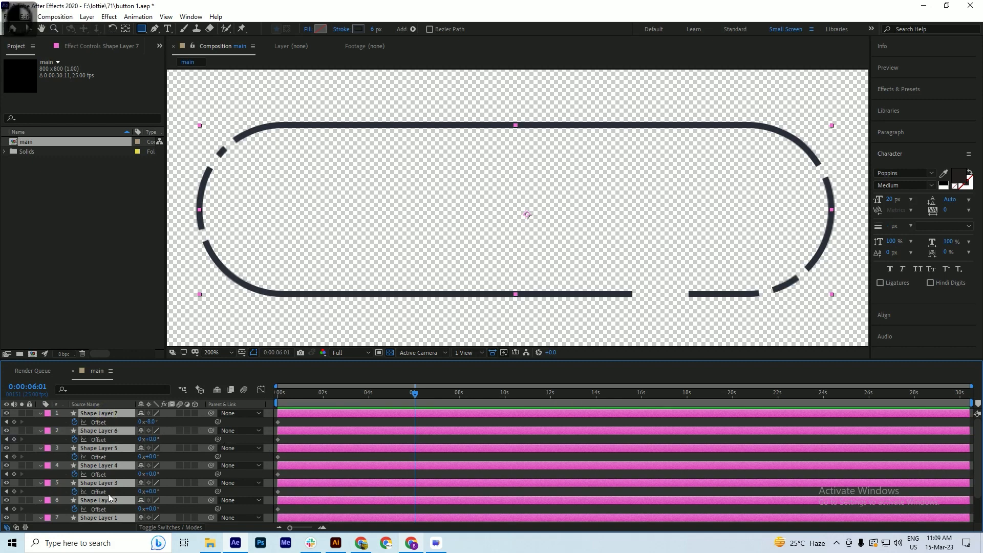
pyautogui.scroll(-2, 110, 496)
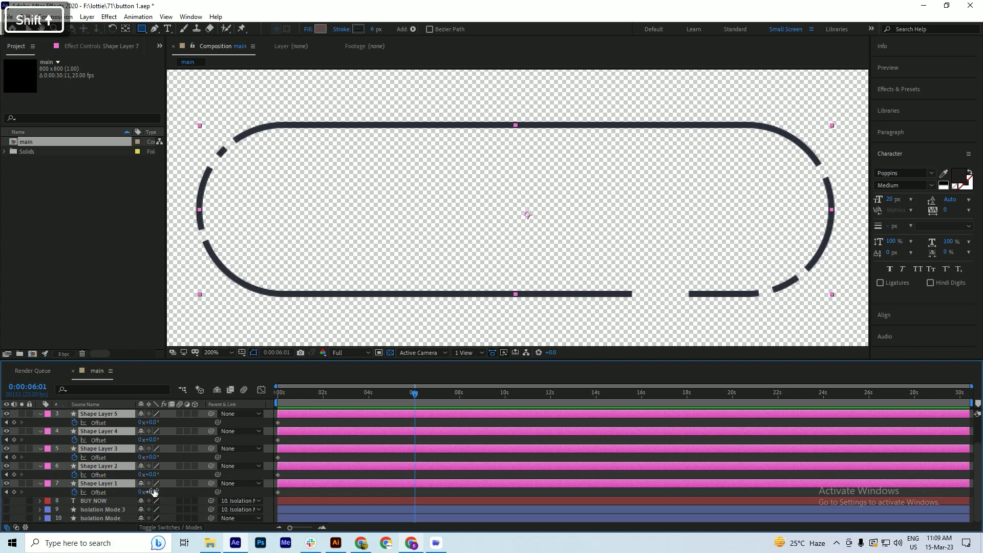
pyautogui.moveTo(153, 491); pyautogui.dragTo(184, 492)
pyautogui.hotkey('ctrl', 'z')
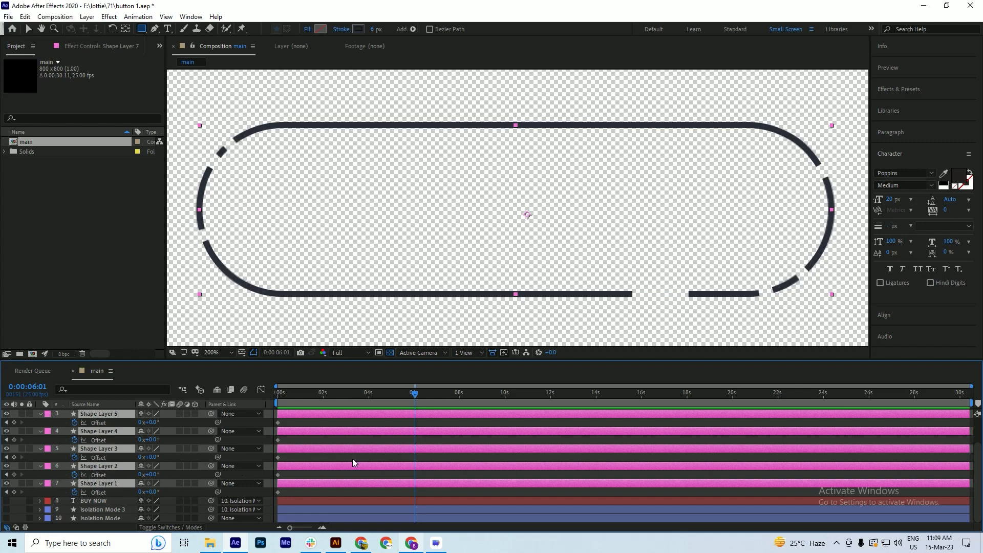
pyautogui.scroll(2, 352, 459)
pyautogui.scroll(1, 352, 463)
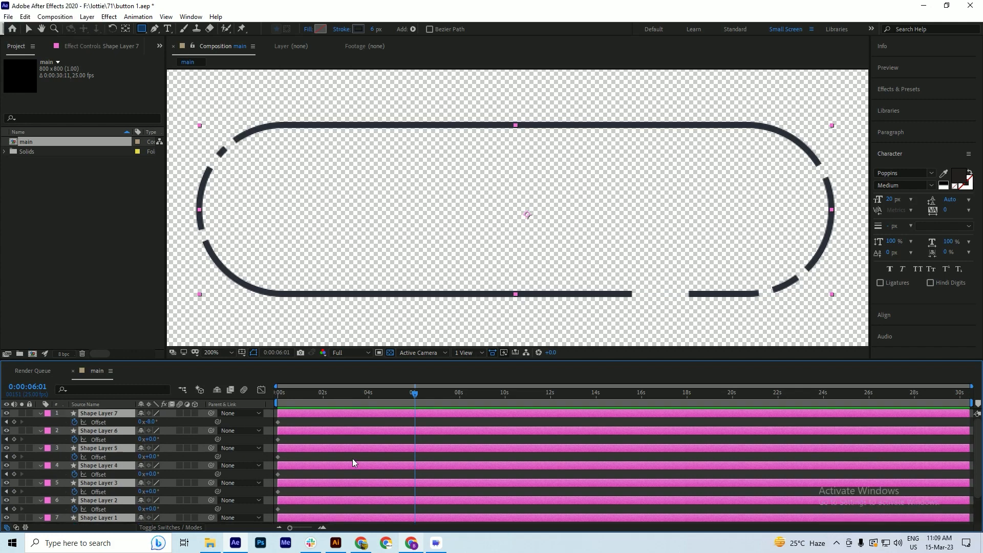
# - Set the Offset revolutions to 1 on Shape Layers 7 and 6 at 0:00:06:01
pyautogui.click(140, 421)
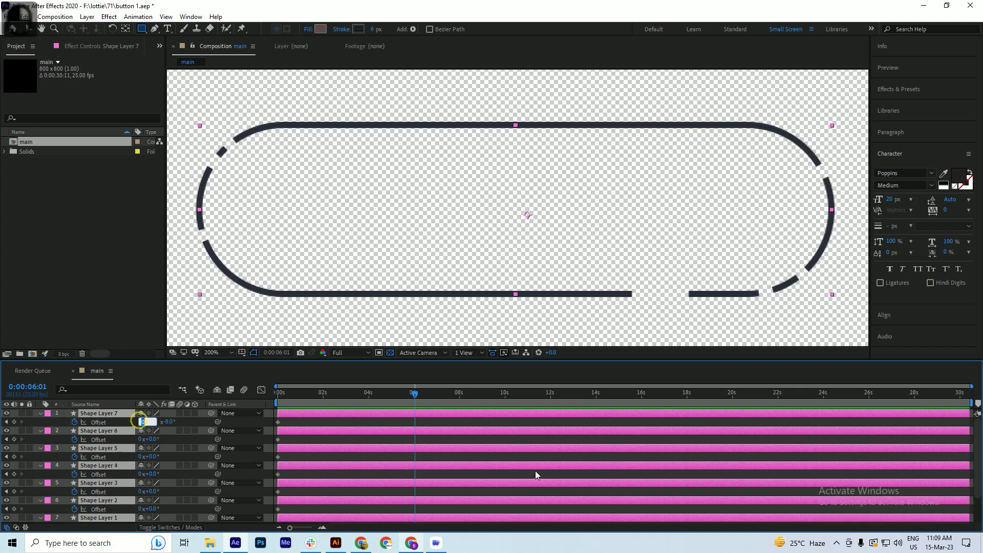
pyautogui.write('1')
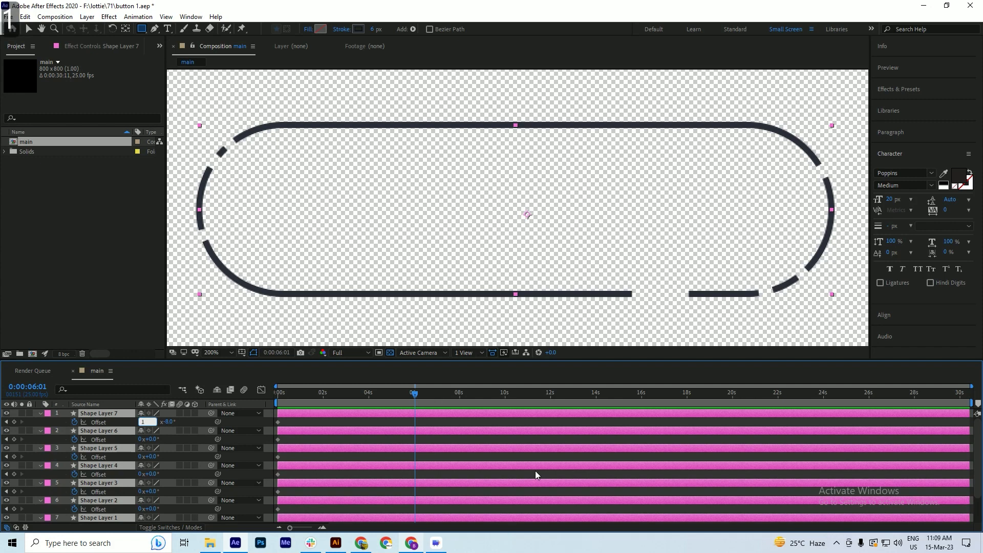
pyautogui.press('Return')
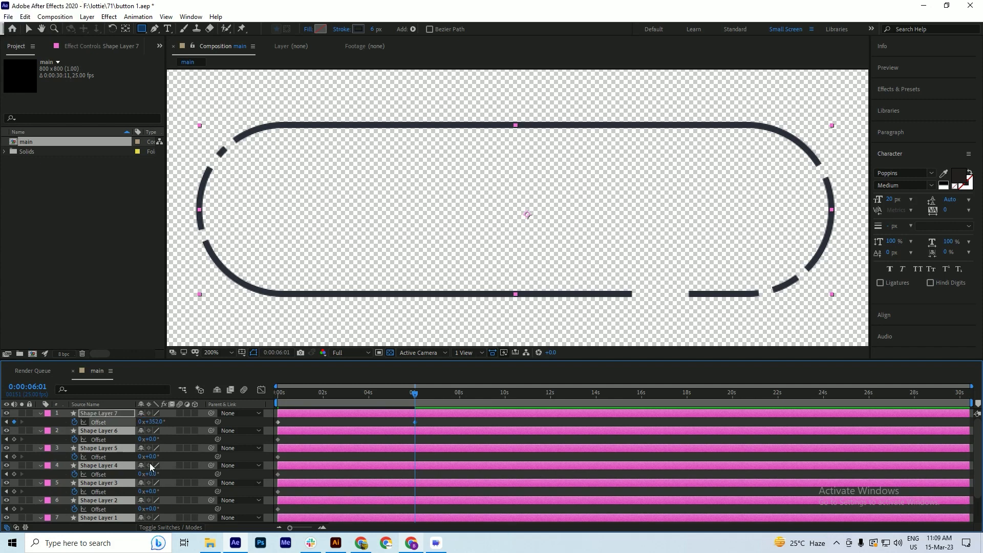
pyautogui.click(141, 439)
pyautogui.write('1')
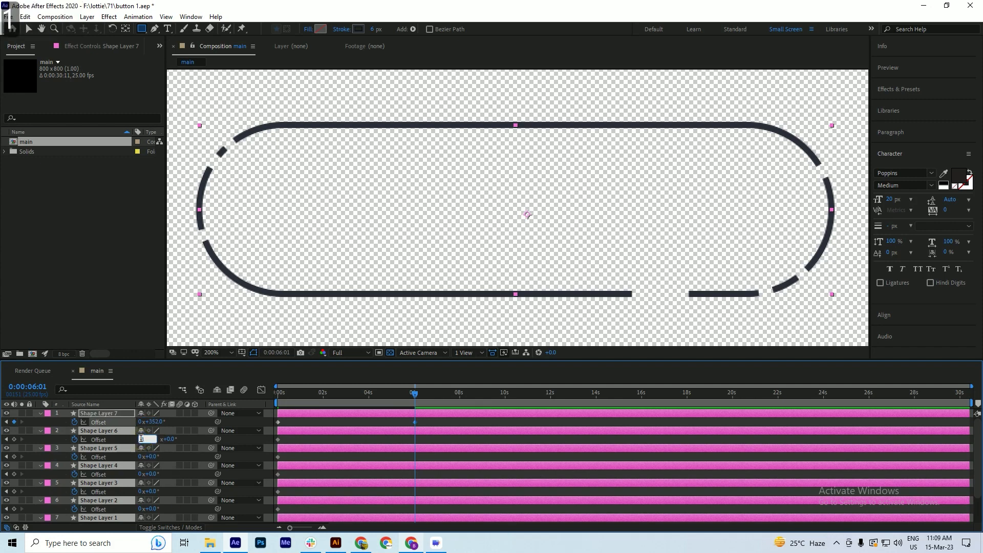
pyautogui.press('Return')
# - Set the Offset revolutions to 1 on Shape Layers 5 and 4 at 0:00:06:01
pyautogui.click(142, 456)
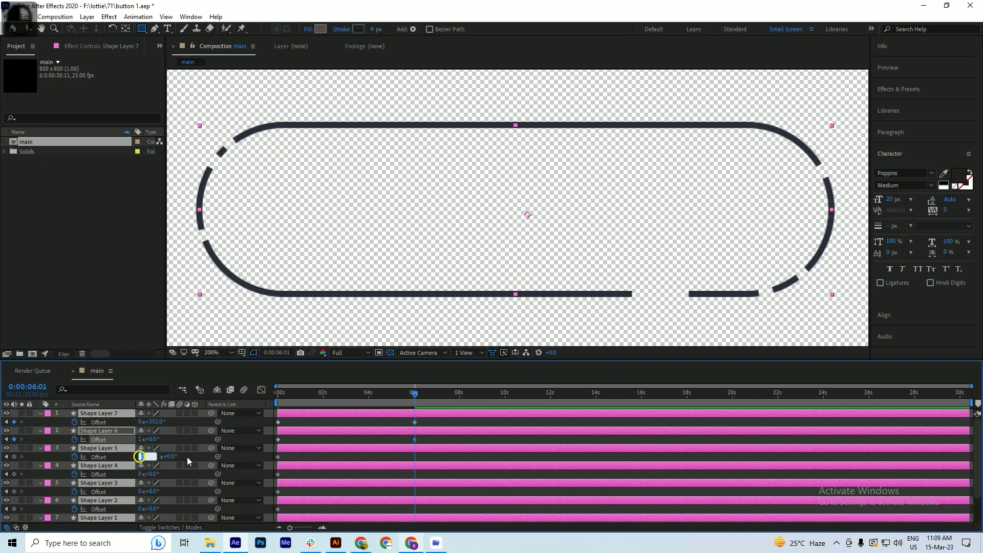
pyautogui.write('1')
pyautogui.press('Return')
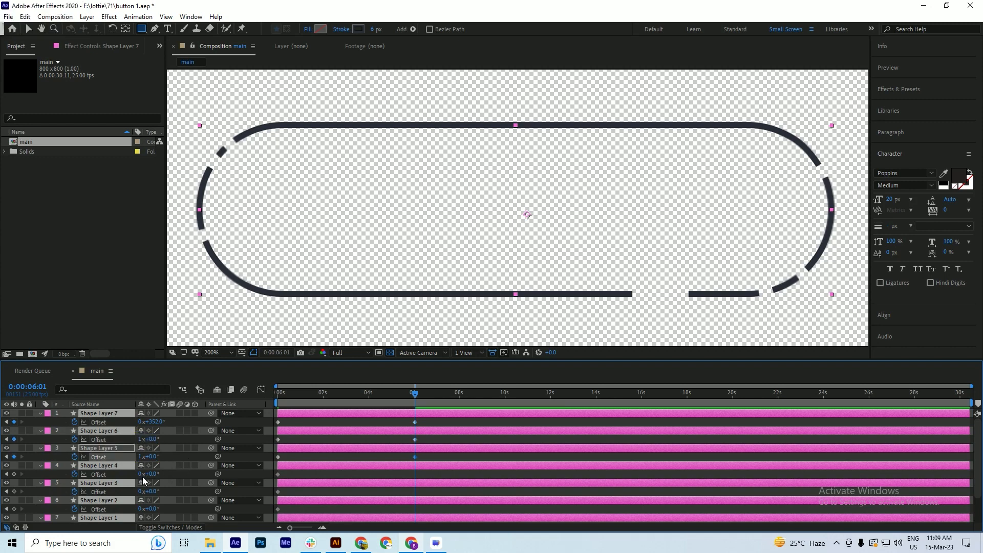
pyautogui.click(140, 475)
pyautogui.write('1')
pyautogui.press('Return')
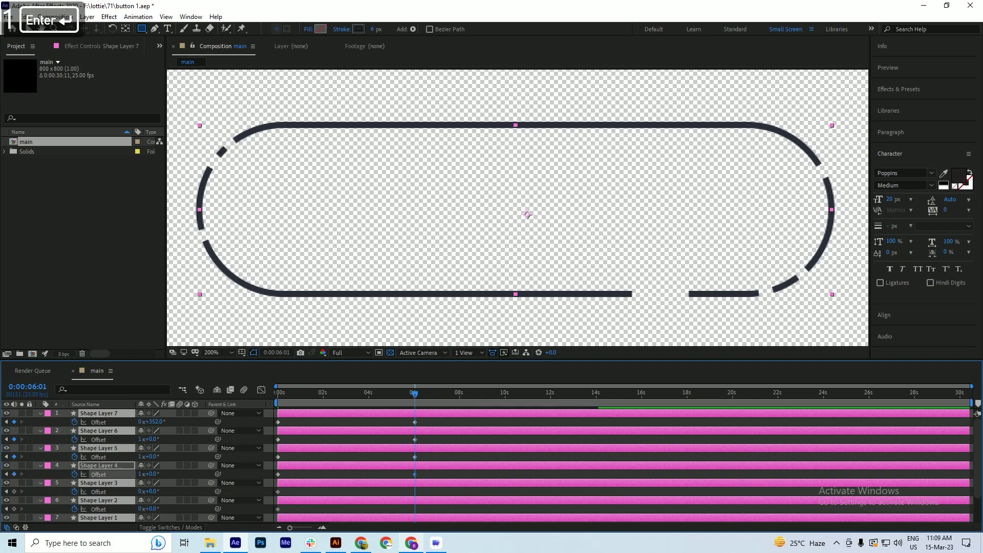
# - Set the Offset revolutions to 1 on Shape Layers 3 and 2 at 0:00:06:01
pyautogui.click(141, 492)
pyautogui.write('1')
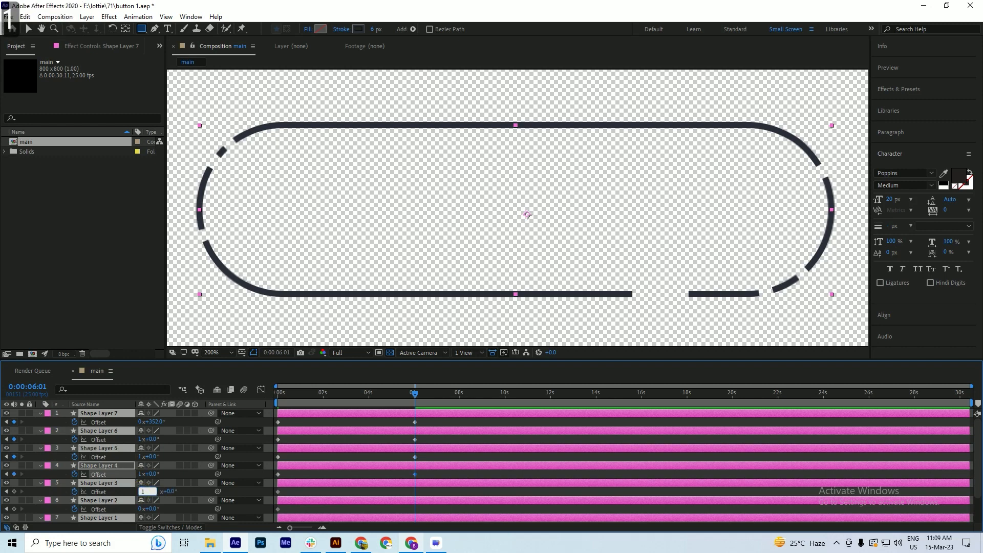
pyautogui.press('Return')
pyautogui.click(139, 509)
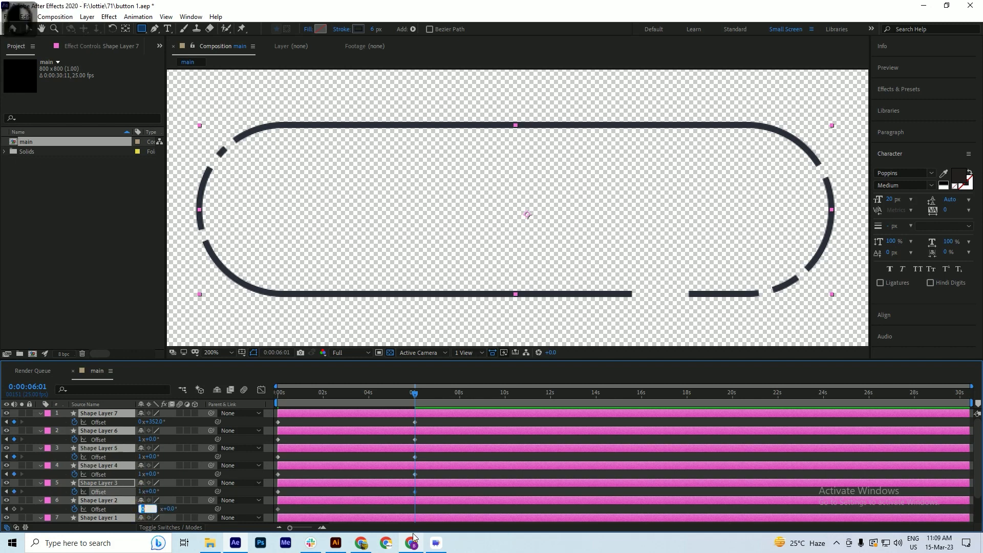
pyautogui.write('1')
pyautogui.press('Return')
pyautogui.scroll(-2, 176, 478)
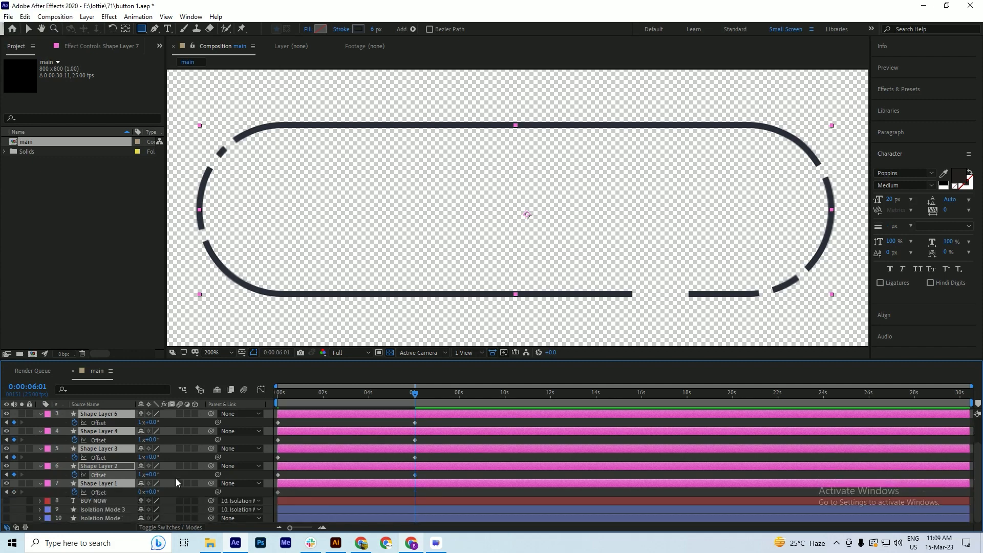
# - Set the Offset revolutions to 1 on Shape Layer 1 at 0:00:06:01
pyautogui.click(140, 491)
pyautogui.write('1')
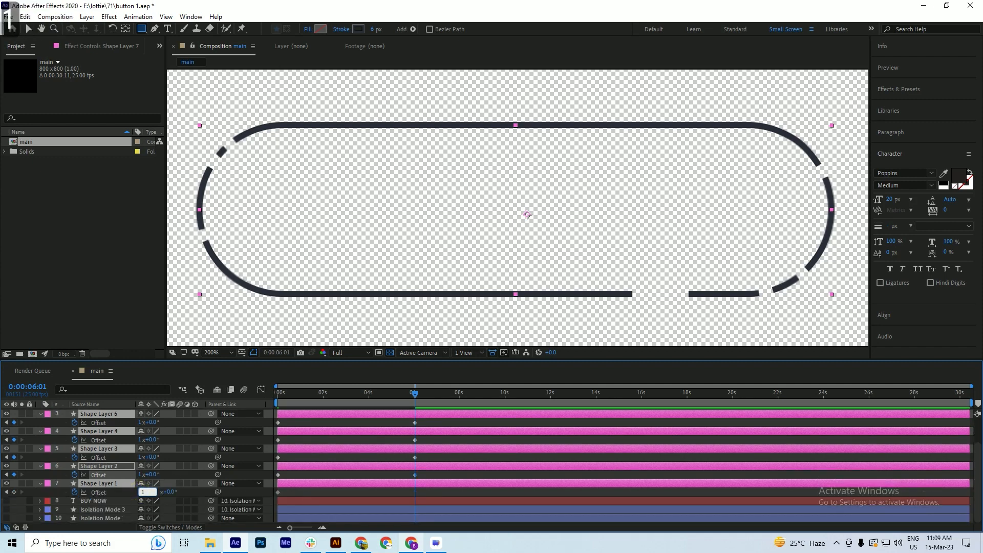
pyautogui.press('Return')
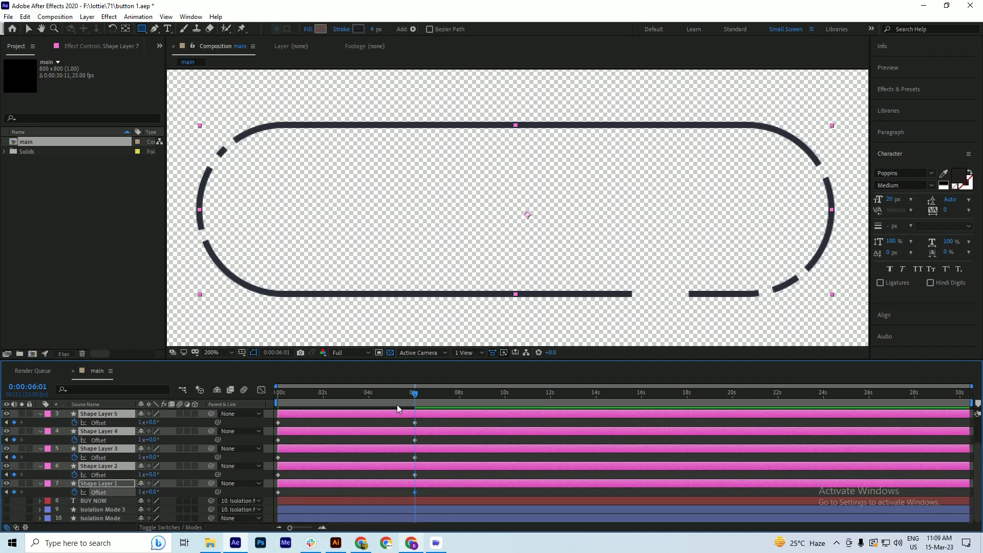
# - Check the outline's rotation by scrubbing between the first and last Offset keyframes and playing it from the start
pyautogui.scroll(2, 382, 443)
pyautogui.moveTo(391, 397); pyautogui.dragTo(249, 426)
pyautogui.press('k')
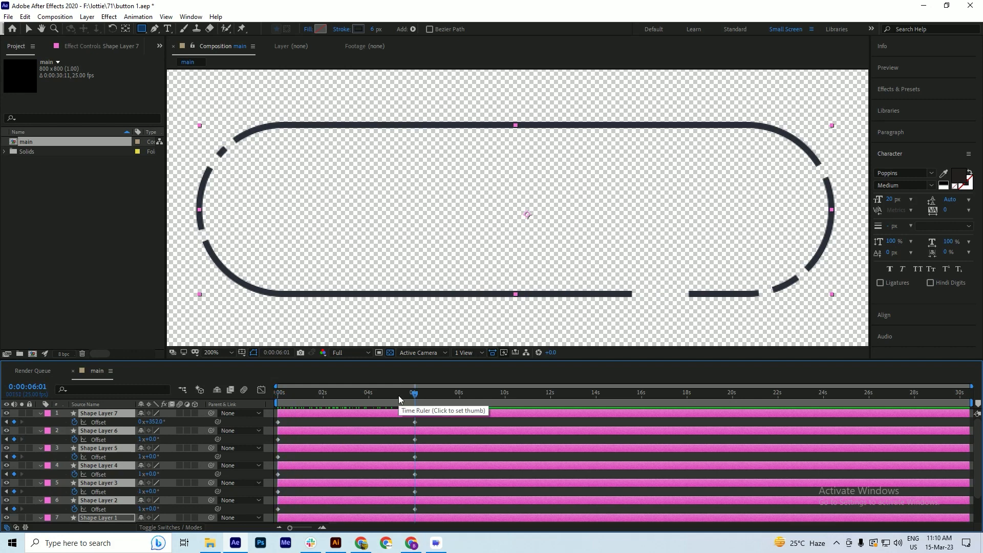
pyautogui.click(51, 421)
pyautogui.click(98, 413)
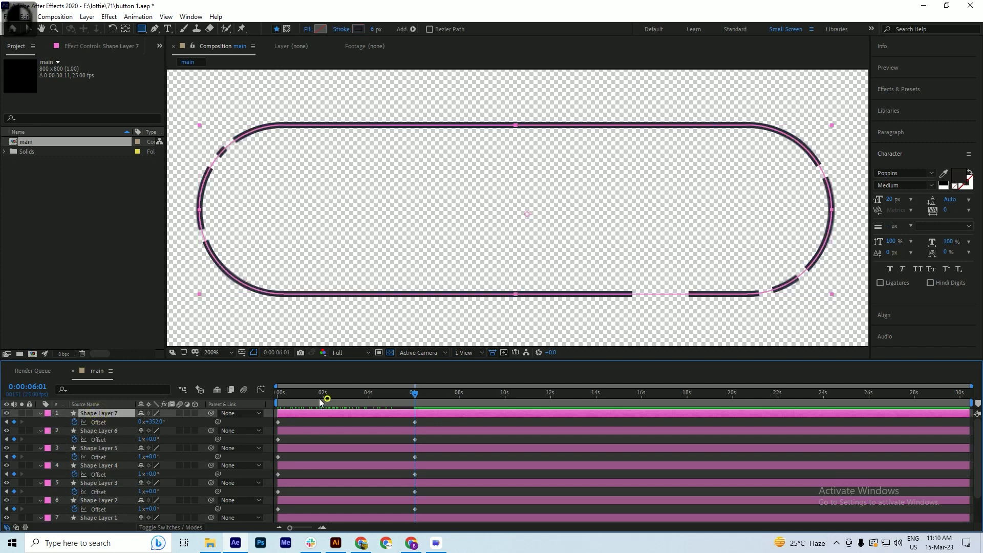
pyautogui.moveTo(321, 399); pyautogui.dragTo(228, 411)
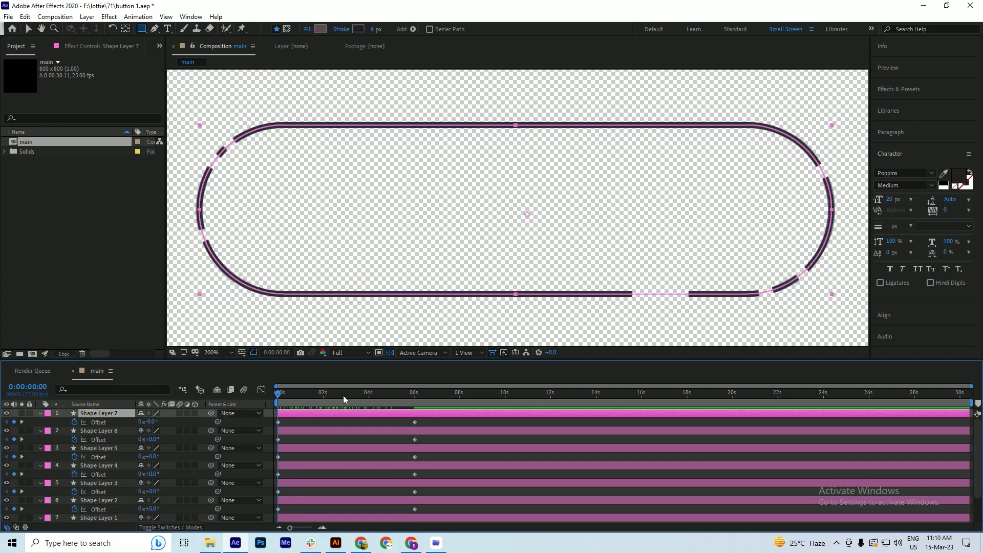
pyautogui.moveTo(343, 395); pyautogui.dragTo(416, 406)
pyautogui.press('Home')
pyautogui.press('space')
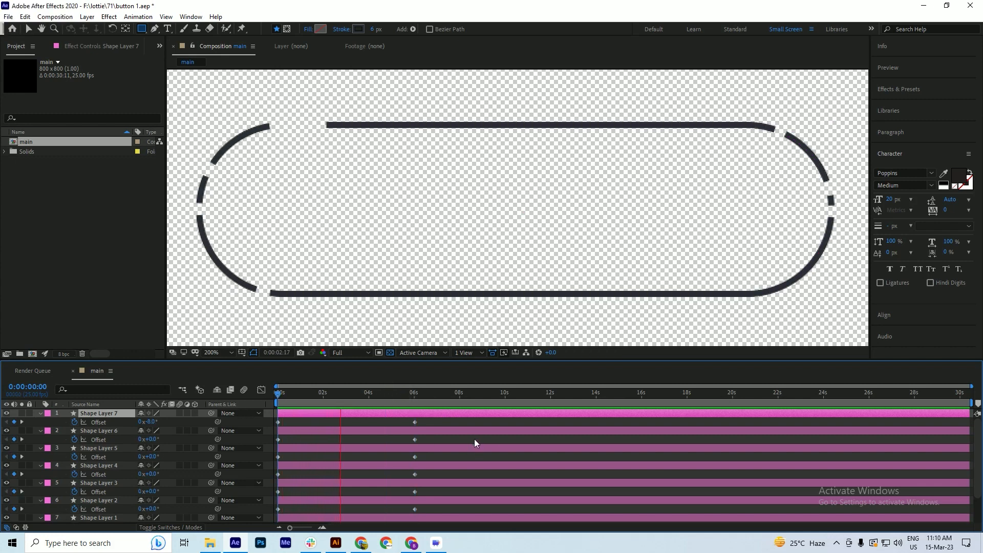
pyautogui.press('space')
# - End the work area at the last Offset keyframes, 0:00:06:01, and trim the composition to it
pyautogui.click(415, 401)
pyautogui.moveTo(418, 403); pyautogui.dragTo(413, 400)
pyautogui.scroll(4, 417, 404)
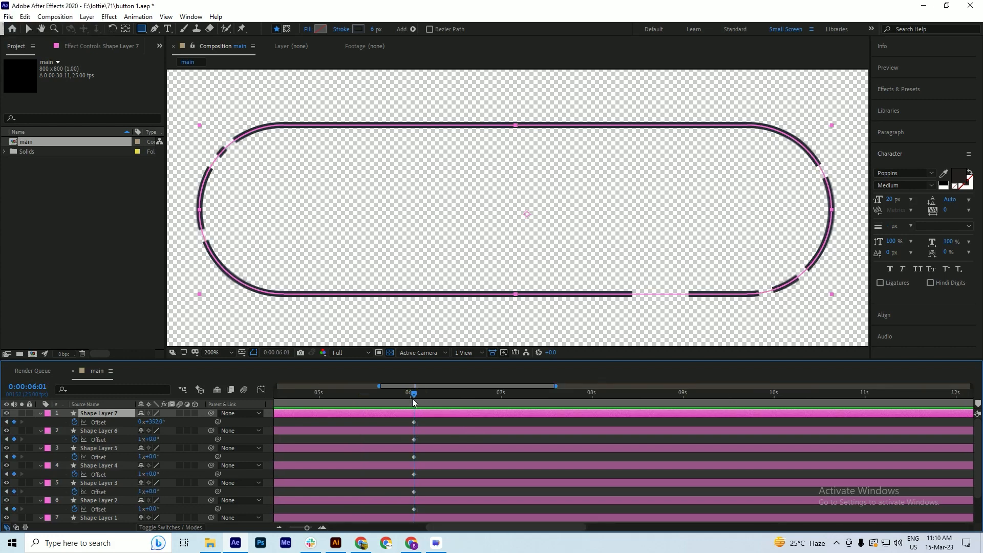
pyautogui.press('n')
pyautogui.rightClick(385, 403)
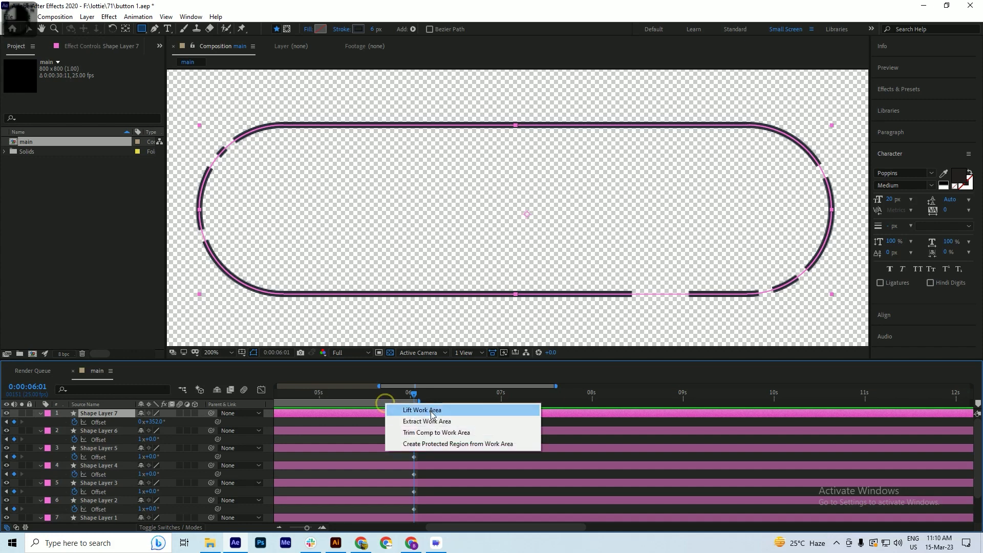
pyautogui.click(443, 434)
pyautogui.scroll(-4, 484, 452)
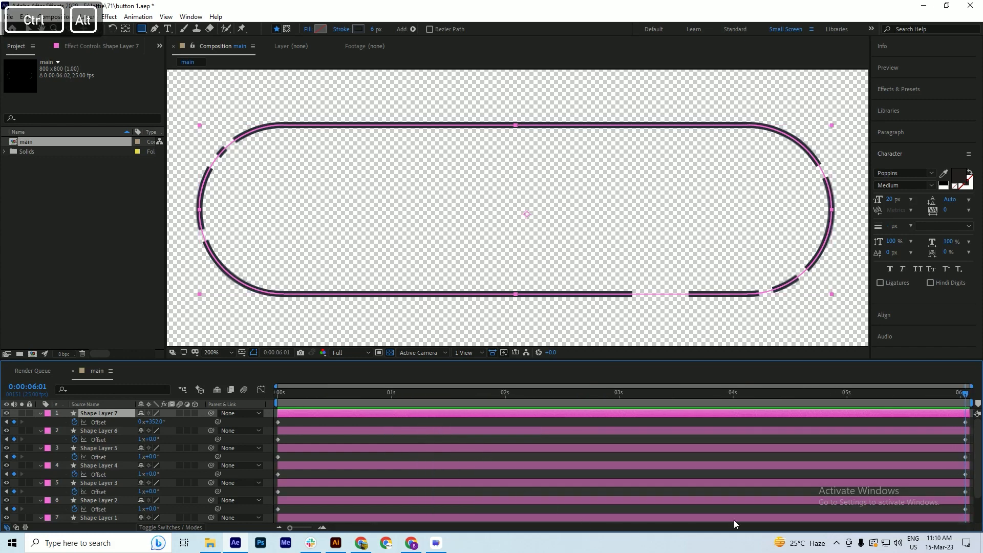
# - Play back the trimmed composition to check the rotating outline and save the project
pyautogui.press('space')
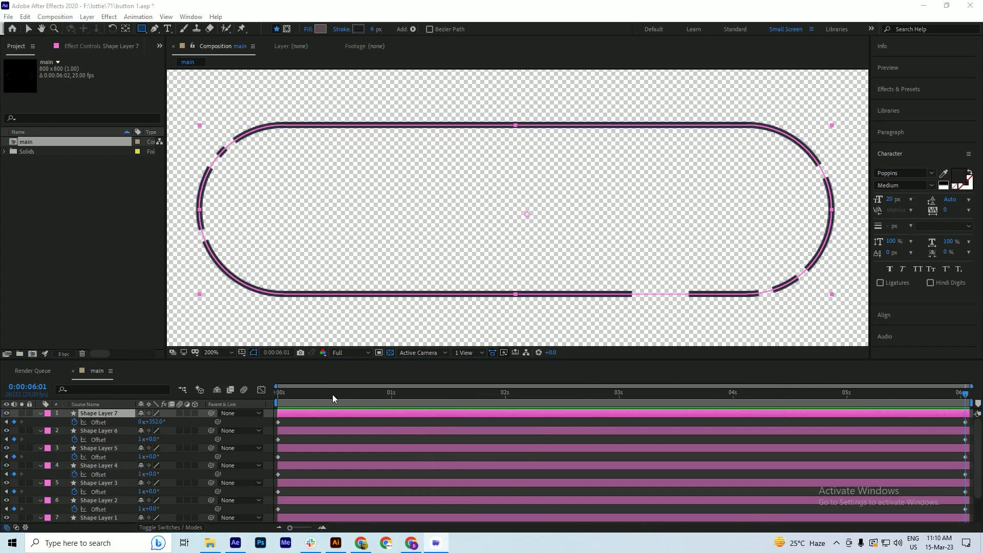
pyautogui.press('space')
pyautogui.moveTo(468, 396); pyautogui.dragTo(683, 394)
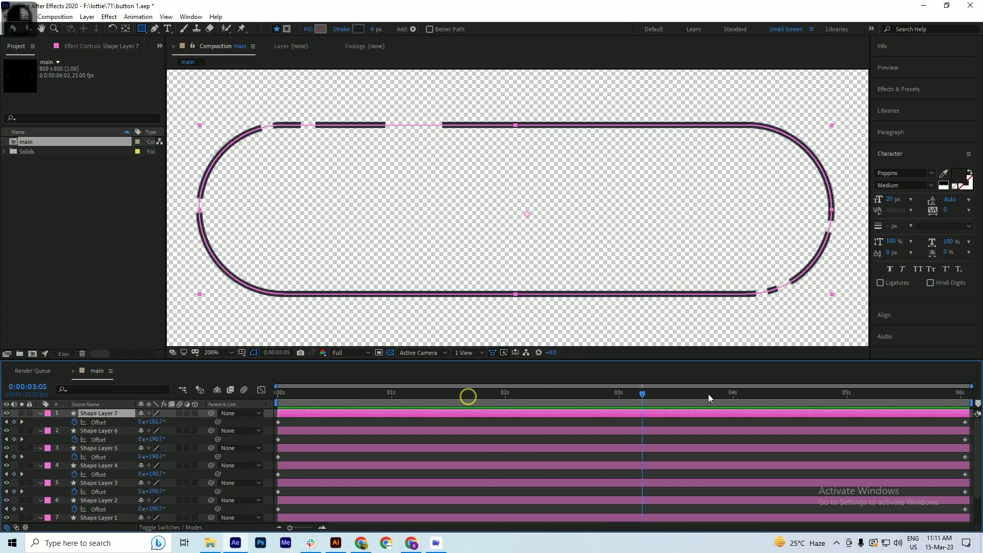
pyautogui.press('space')
pyautogui.hotkey('ctrl', 's')
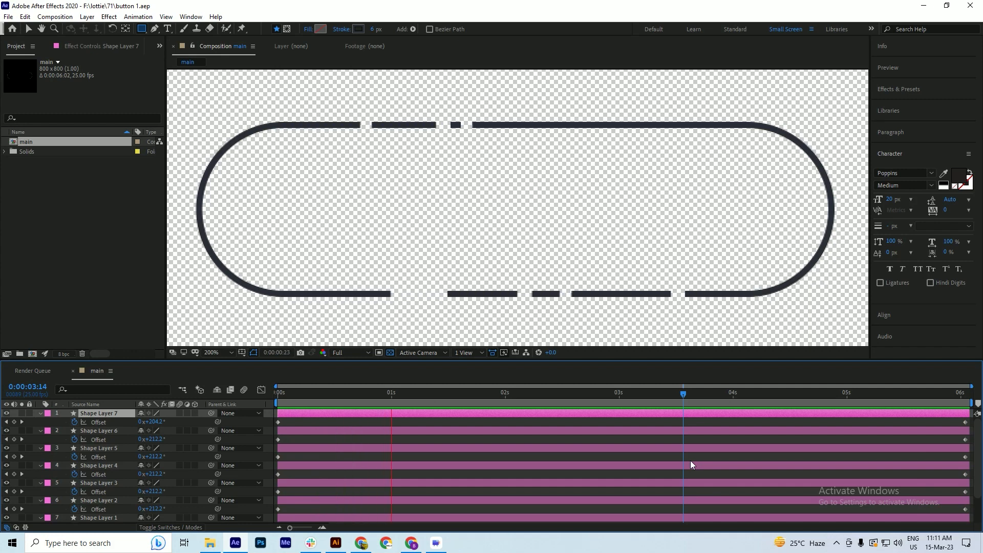
pyautogui.press('space')
# - Collapse the keyframed properties of all layers and make the BUY NOW, Isolation Mode 3 and Isolation Mode layers visible, saving the project
pyautogui.hotkey('ctrl', 'a')
pyautogui.press('u')
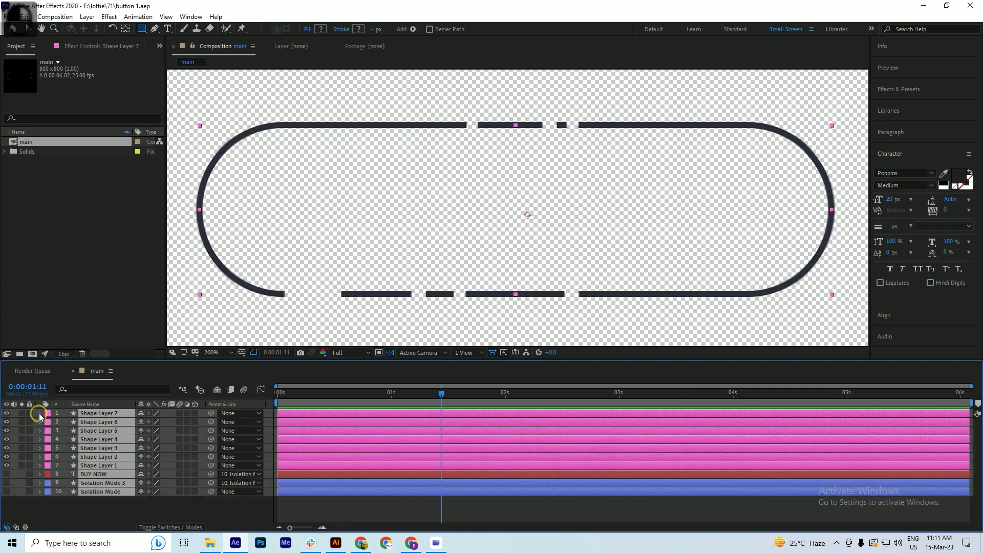
pyautogui.click(51, 520)
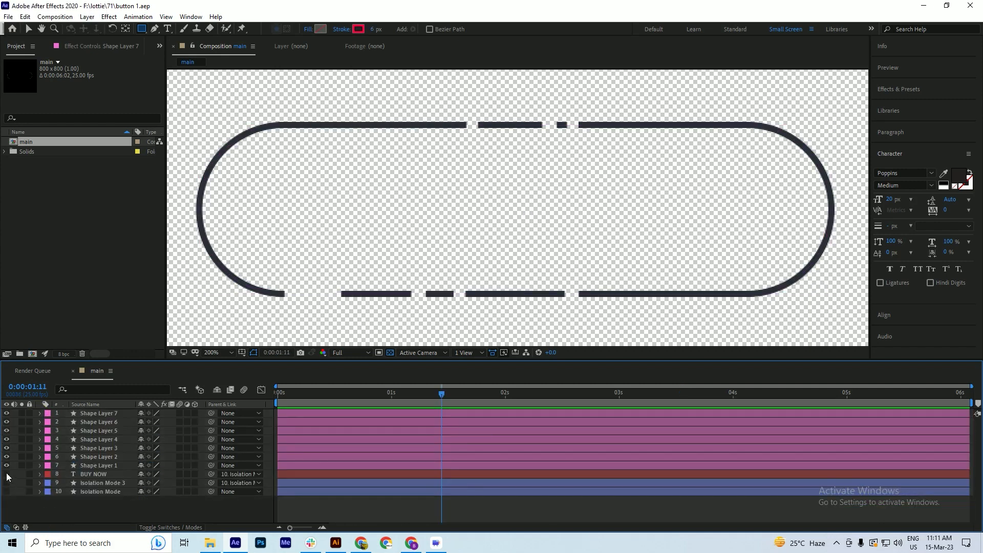
pyautogui.moveTo(6, 474); pyautogui.dragTo(6, 491)
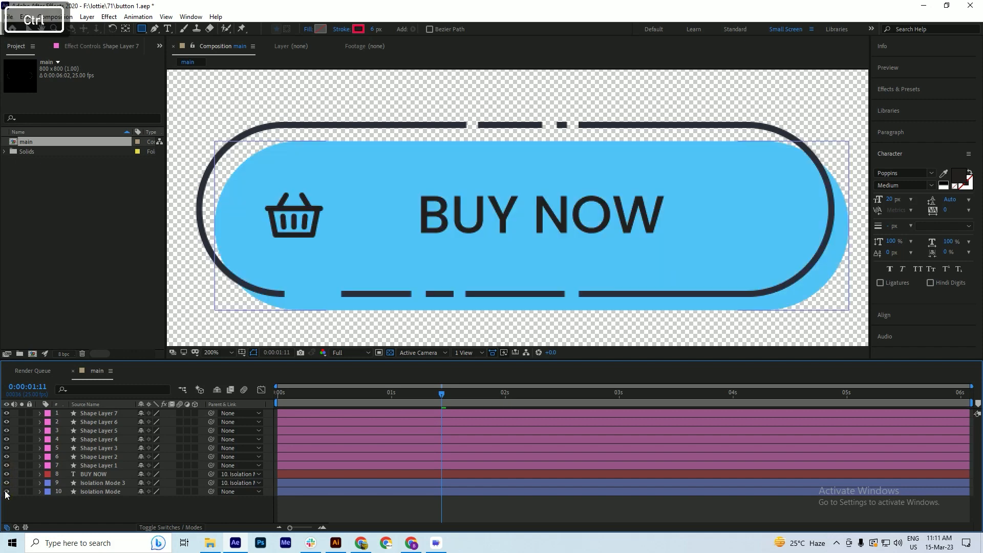
pyautogui.hotkey('ctrl', 's')
# - Move the current time to 0:00:00:07 and save the project
pyautogui.scroll(-1, 433, 129)
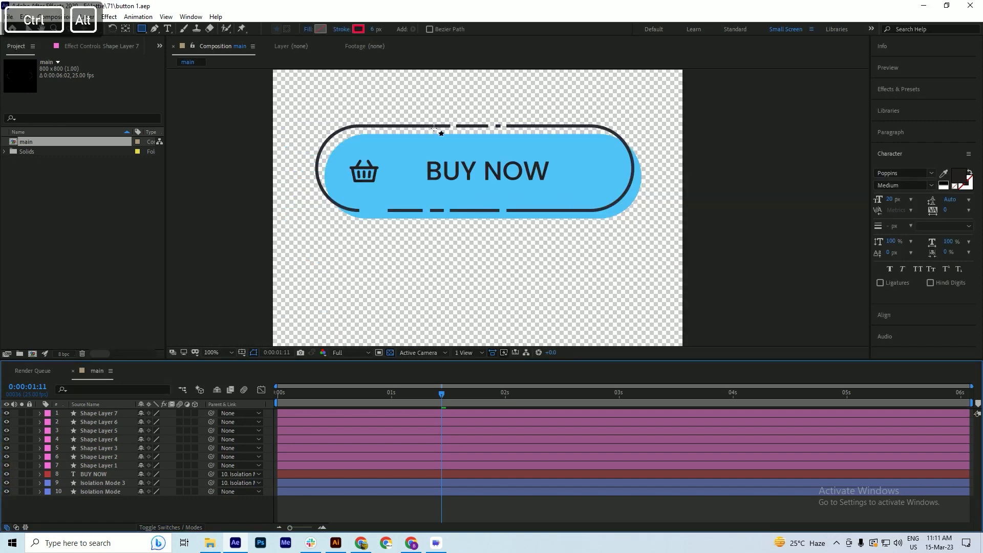
pyautogui.scroll(1, 433, 129)
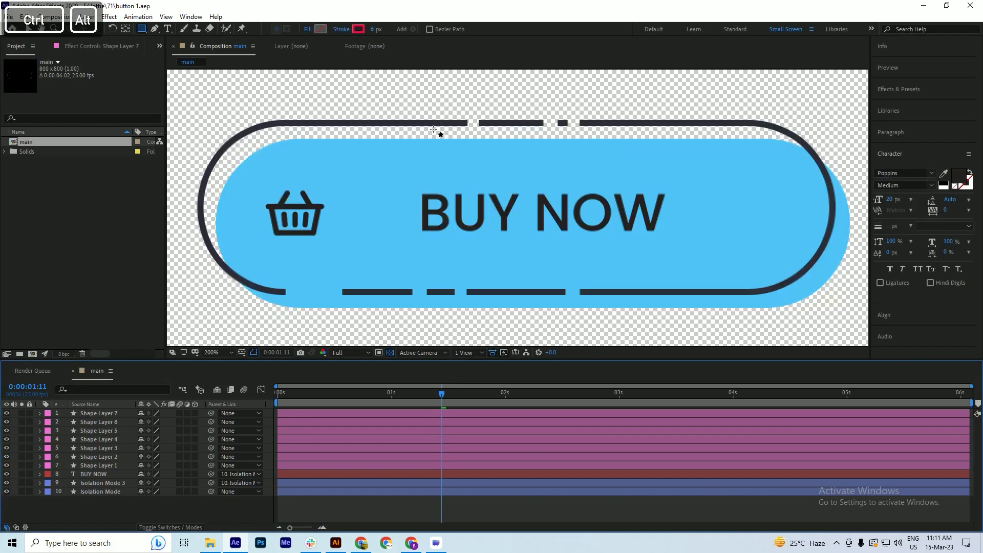
pyautogui.click(308, 392)
pyautogui.hotkey('ctrl', 's')
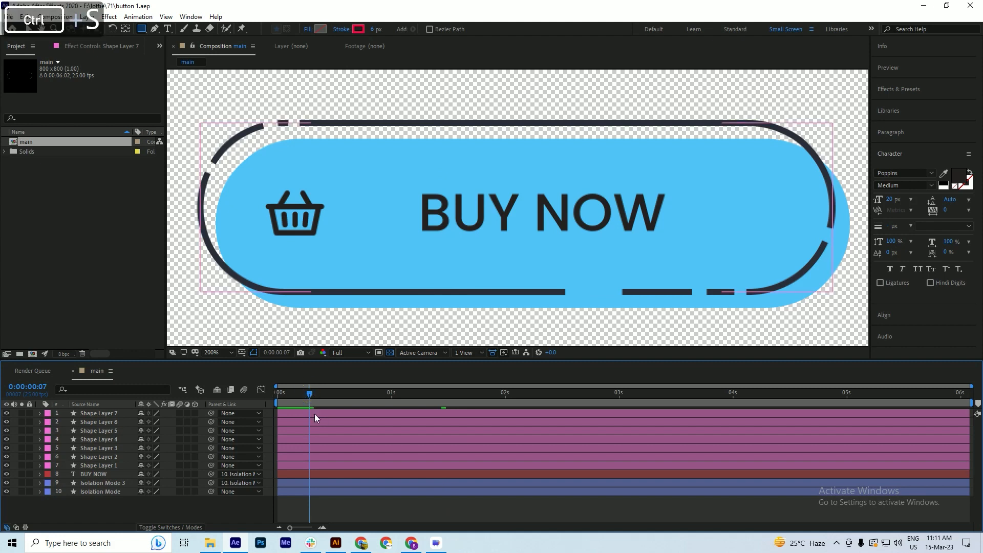
# - Try moving the BUY NOW text layer toward the basket icon, undoing each move
pyautogui.click(94, 473)
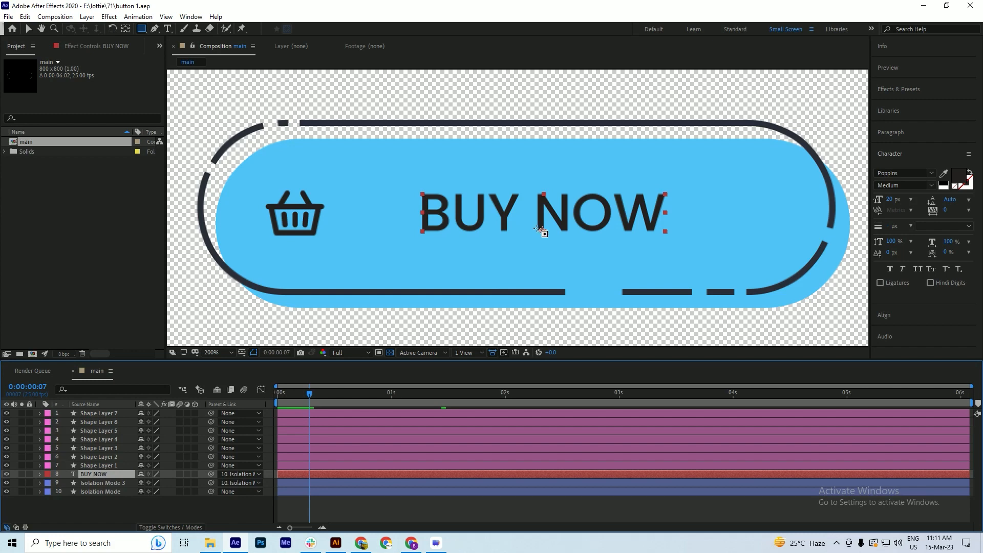
pyautogui.press('v')
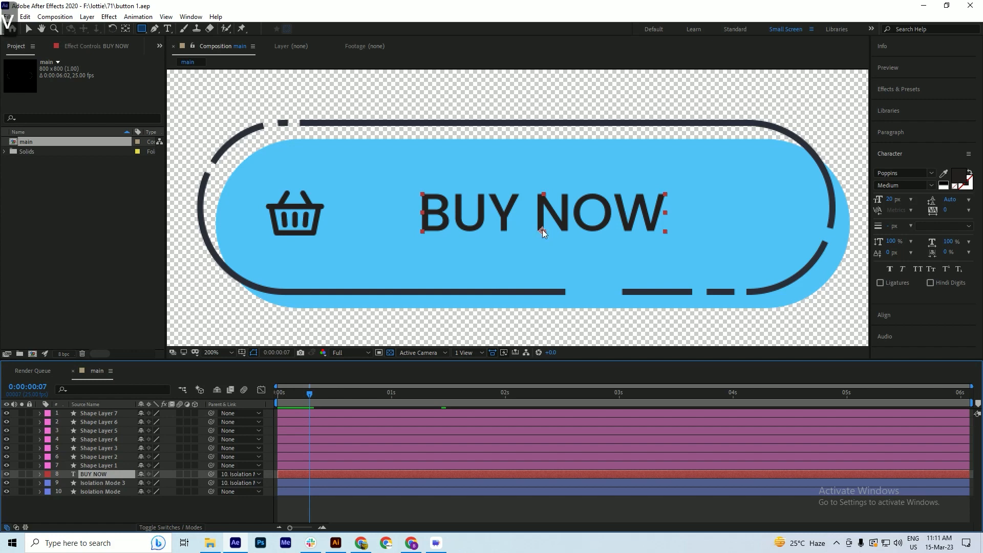
pyautogui.moveTo(542, 230); pyautogui.dragTo(410, 206)
pyautogui.hotkey('ctrl', 'z')
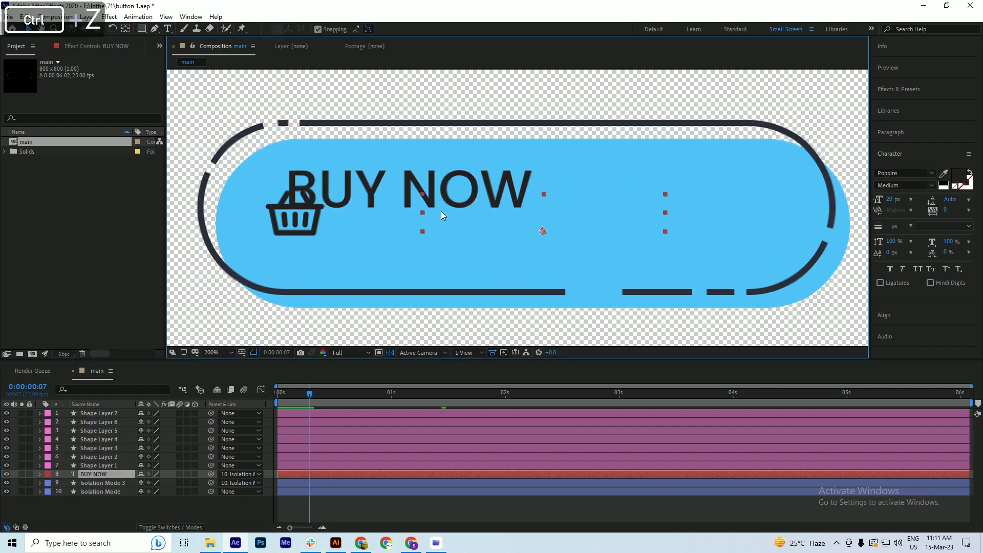
pyautogui.moveTo(544, 233); pyautogui.dragTo(486, 225)
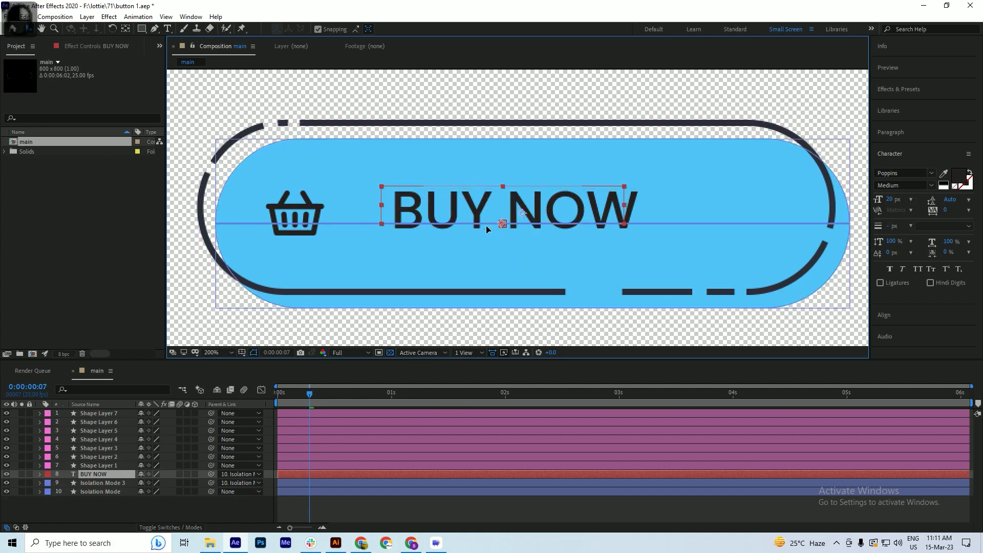
pyautogui.hotkey('ctrl', 'z')
# - Move the BUY NOW text's anchor point to the middle of its left edge and save the project
pyautogui.press('y')
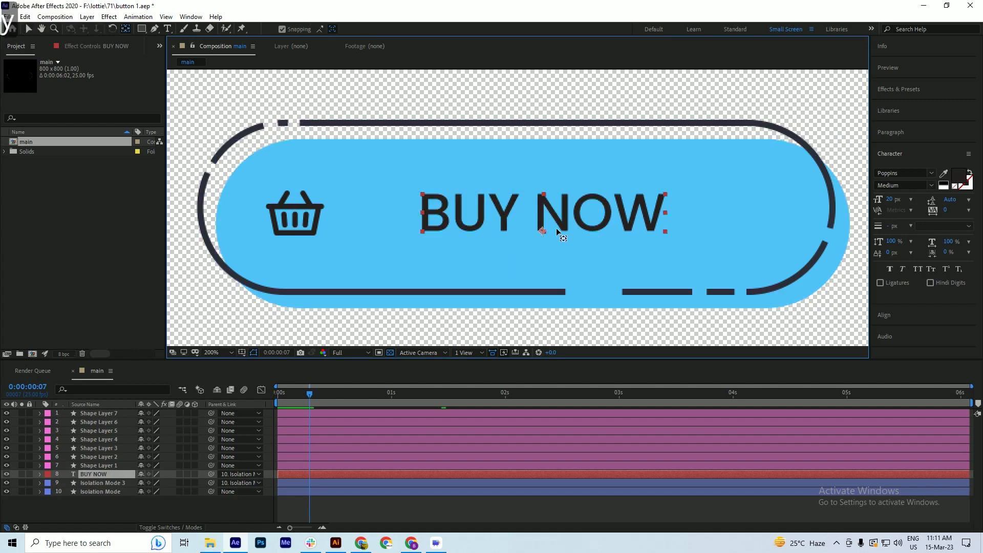
pyautogui.moveTo(542, 233); pyautogui.dragTo(422, 213)
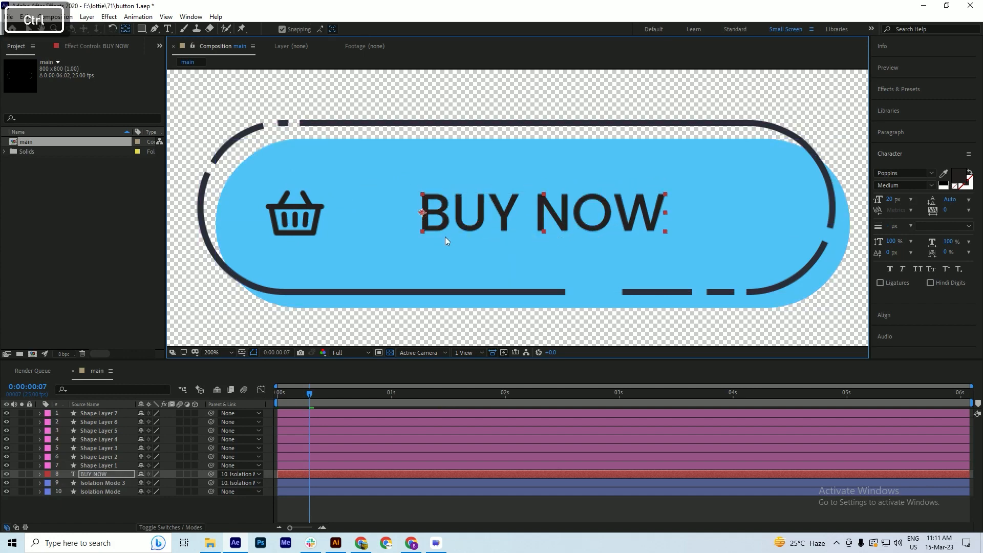
pyautogui.hotkey('ctrl', 's')
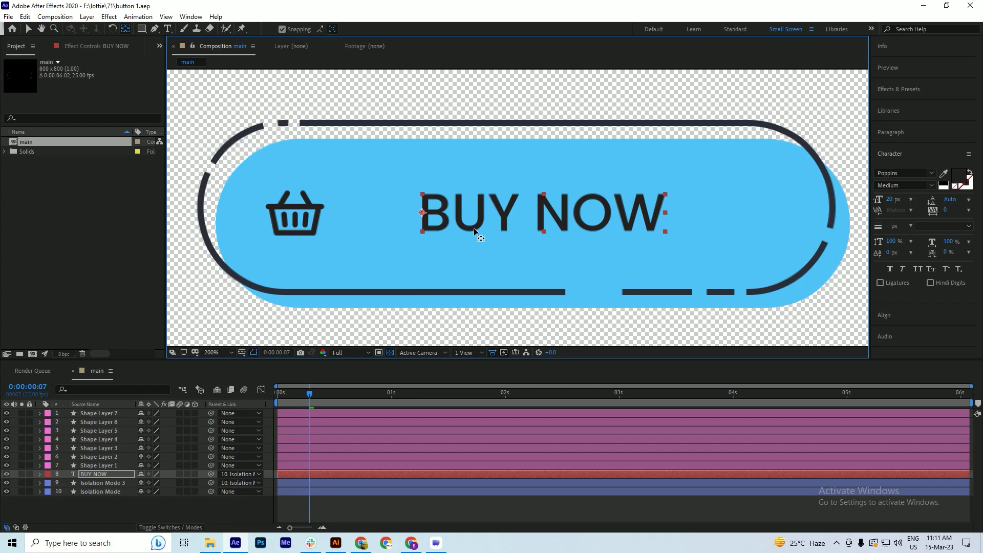
pyautogui.hotkey('ctrl', 's')
# - Add a Tracking animator to the BUY NOW text layer
pyautogui.click(39, 474)
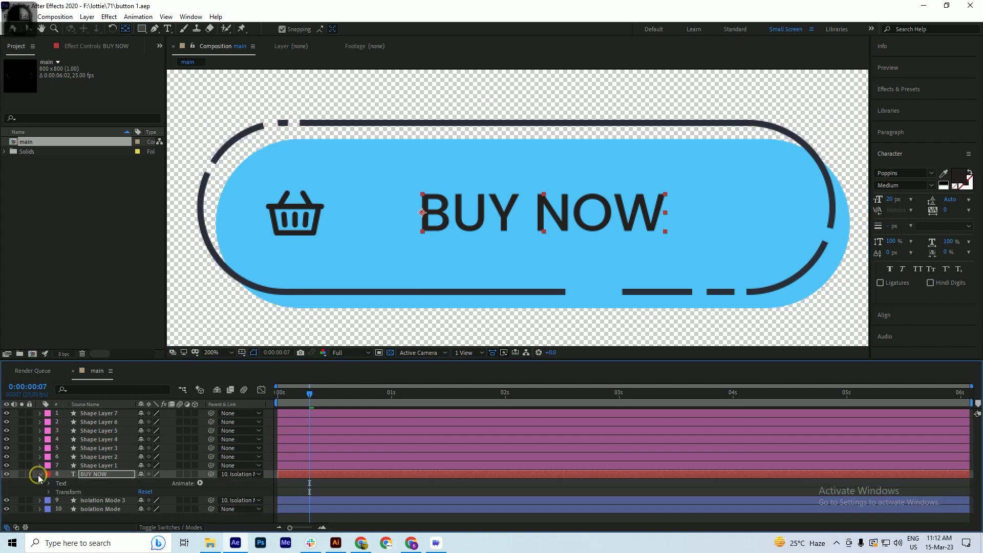
pyautogui.click(200, 482)
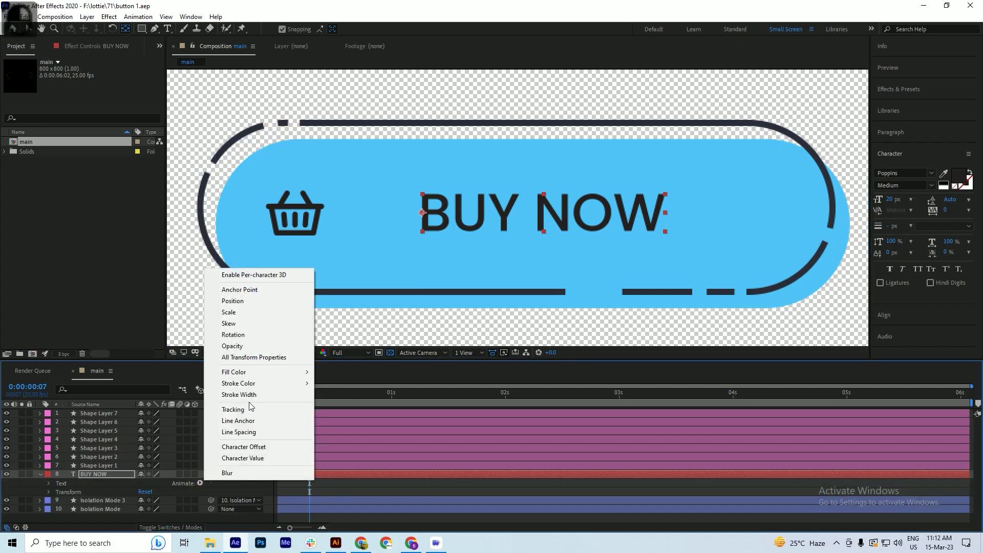
pyautogui.click(244, 410)
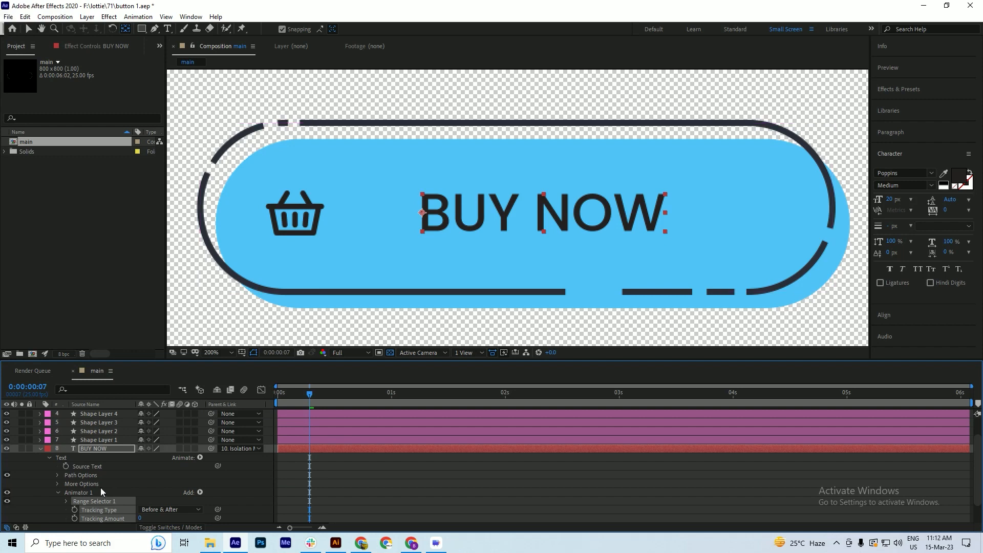
# - Try widening the BUY NOW text's Tracking Amount, reset it to 0 and save the project
pyautogui.scroll(-3, 155, 487)
pyautogui.moveTo(143, 493); pyautogui.dragTo(143, 493)
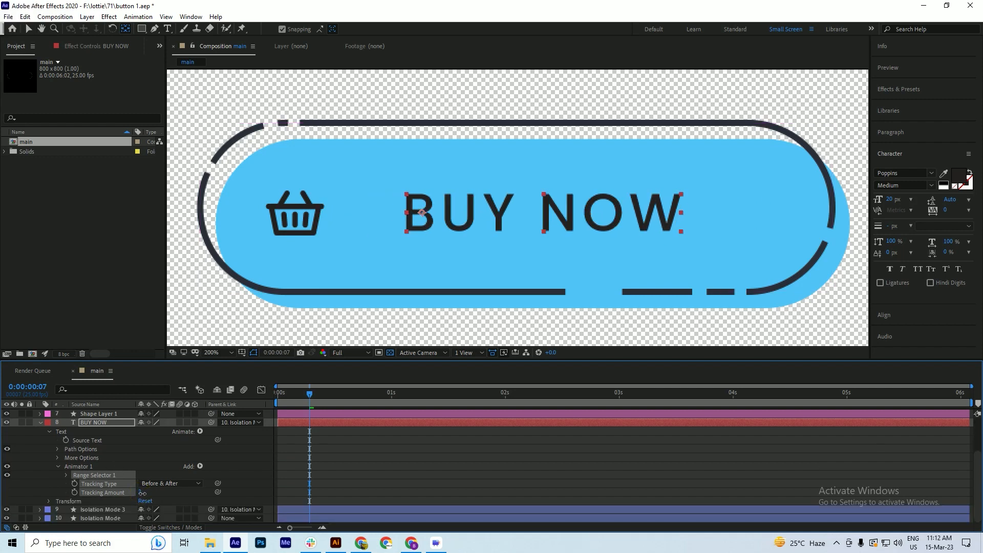
pyautogui.click(140, 493)
pyautogui.write('0')
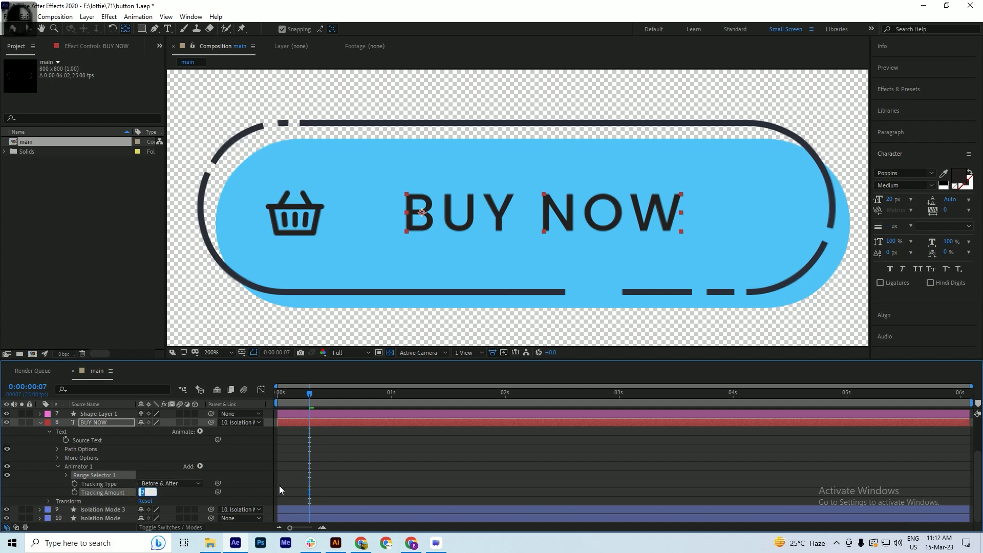
pyautogui.press('Return')
pyautogui.hotkey('ctrl', 's')
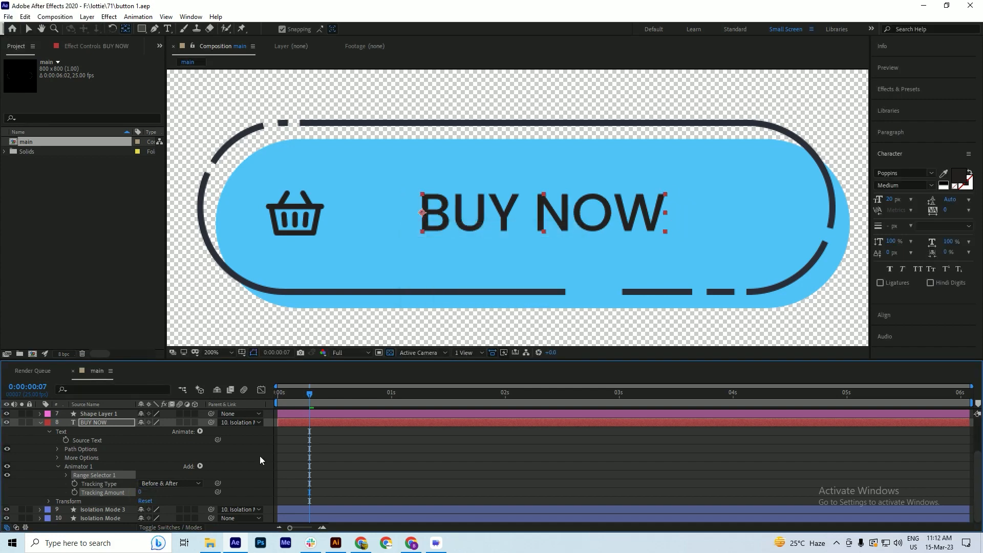
# - Set the animator's Tracking Type to After and try a larger Tracking Amount, undoing the amount change
pyautogui.click(180, 485)
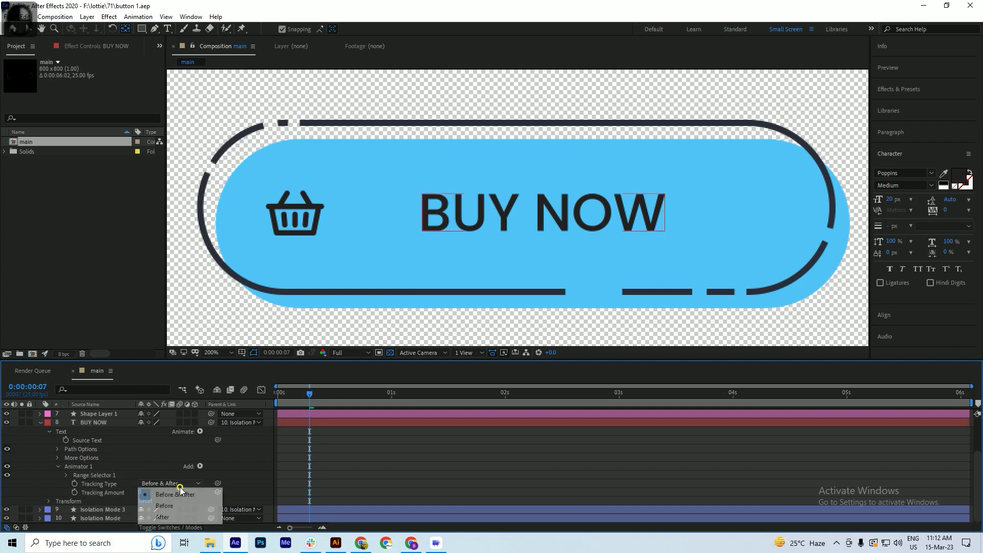
pyautogui.click(174, 518)
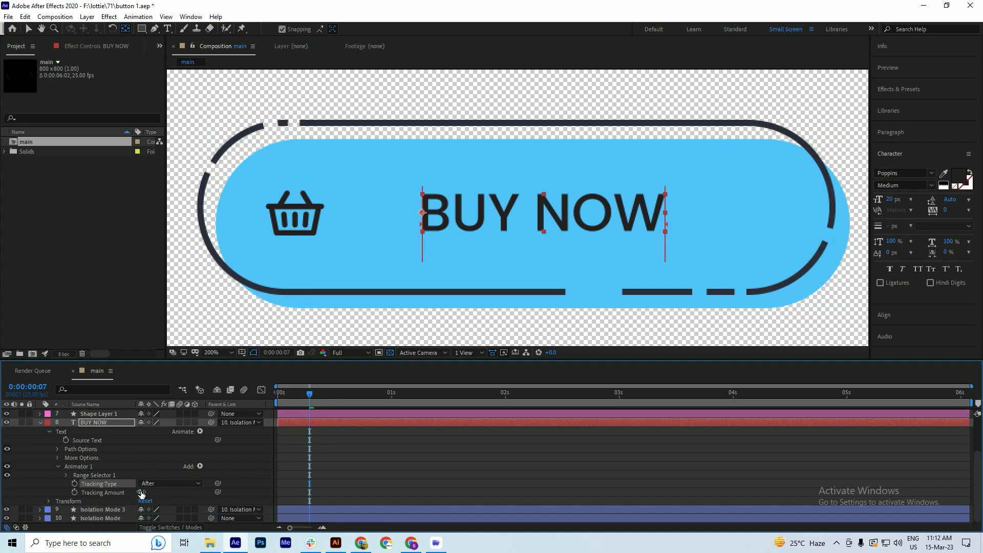
pyautogui.moveTo(141, 493); pyautogui.dragTo(144, 492)
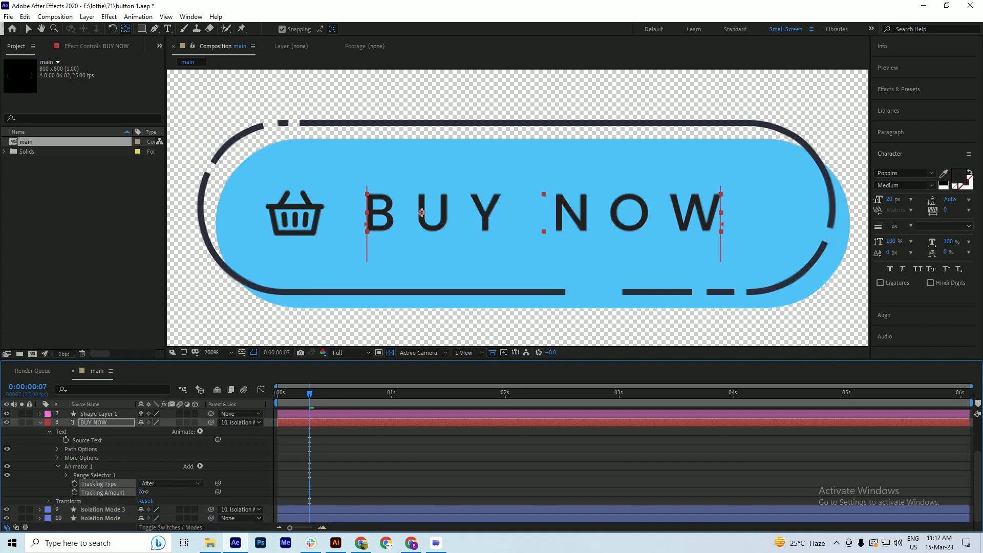
pyautogui.hotkey('ctrl', 'z')
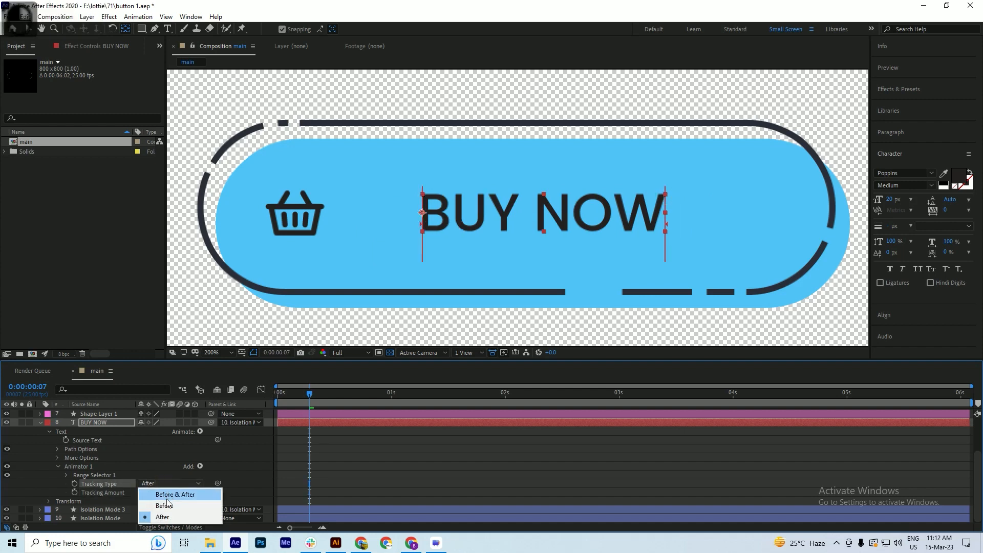
# - Try the Before Tracking Type with a larger Tracking Amount and undo the changes back to Before & After
pyautogui.click(165, 506)
pyautogui.moveTo(141, 493); pyautogui.dragTo(146, 491)
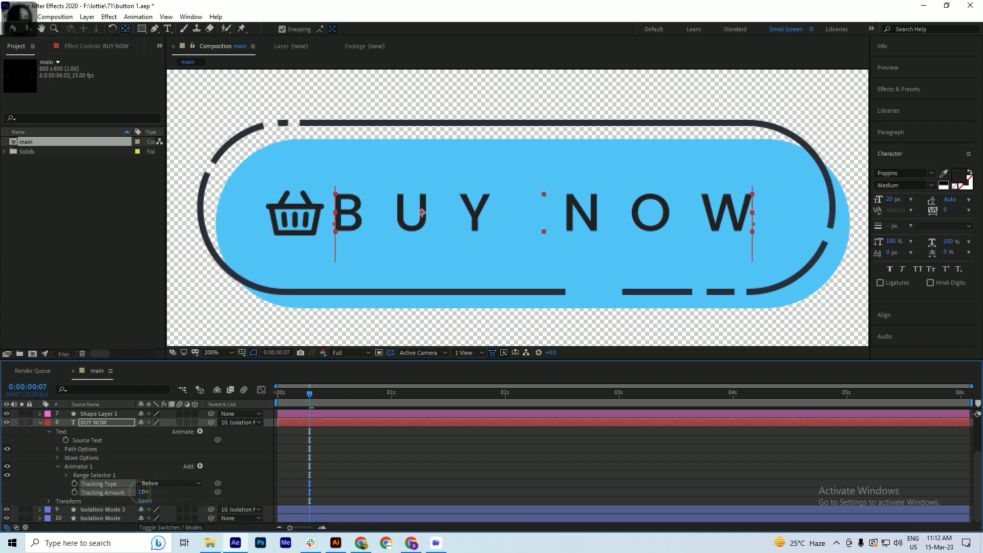
pyautogui.hotkey('ctrl', 'z')
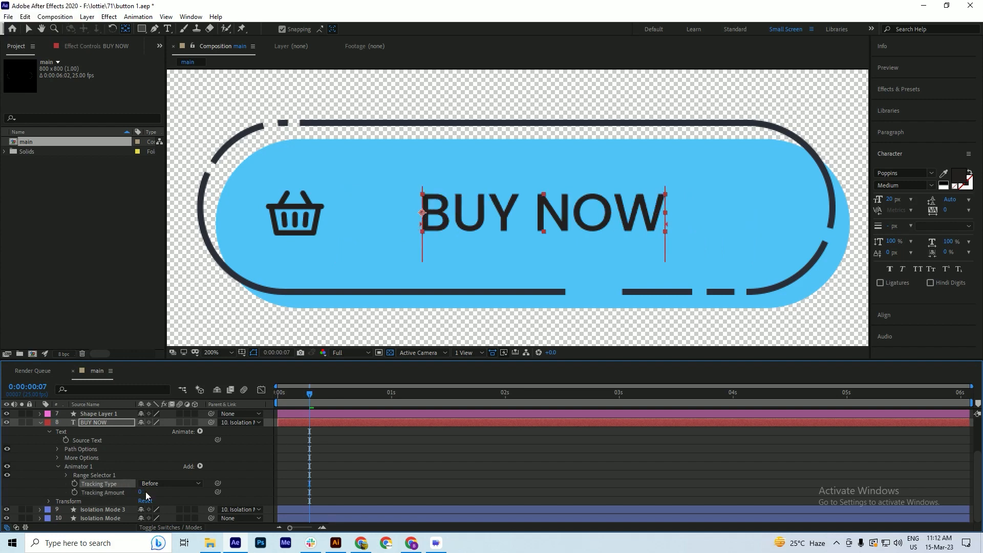
pyautogui.hotkey('ctrl', 'z')
pyautogui.hotkey('ctrl', 'z')
# - Left-align the paragraph of the BUY NOW text layer
pyautogui.click(92, 424)
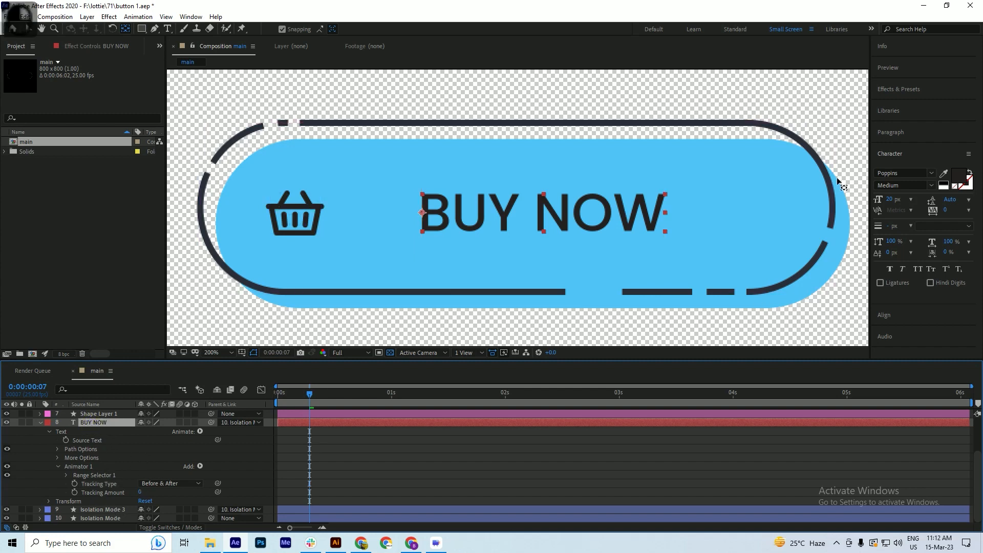
pyautogui.click(892, 131)
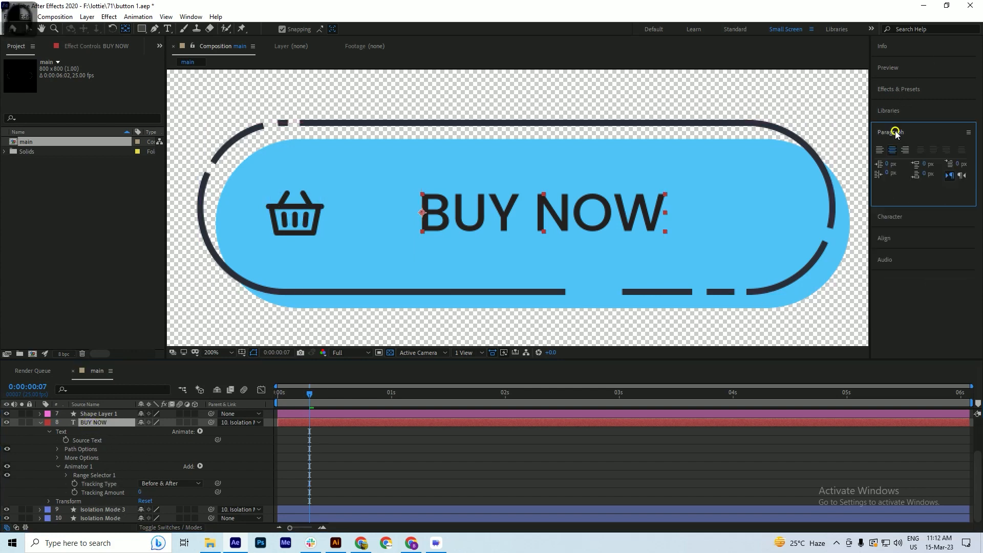
pyautogui.click(880, 150)
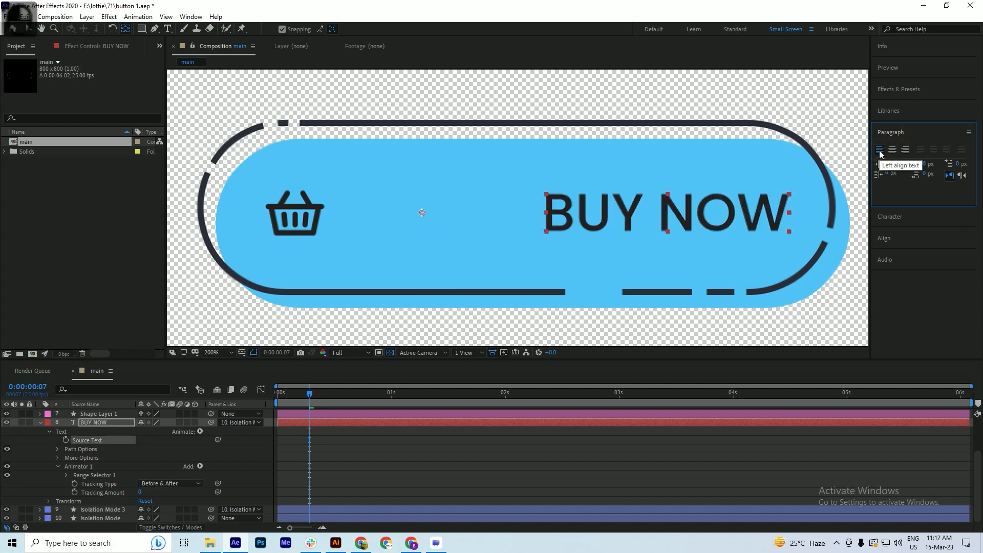
# - Try tightening the left-aligned text with a negative Tracking Amount and undo the change
pyautogui.click(146, 492)
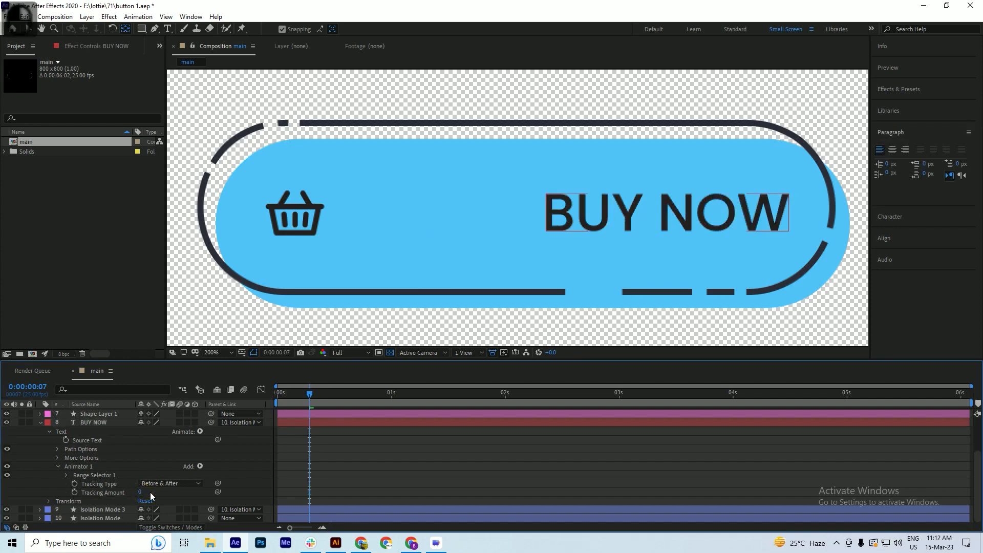
pyautogui.moveTo(143, 493)
pyautogui.mouseDown()
pyautogui.moveTo(176, 493)
pyautogui.moveTo(142, 492)
pyautogui.mouseUp()
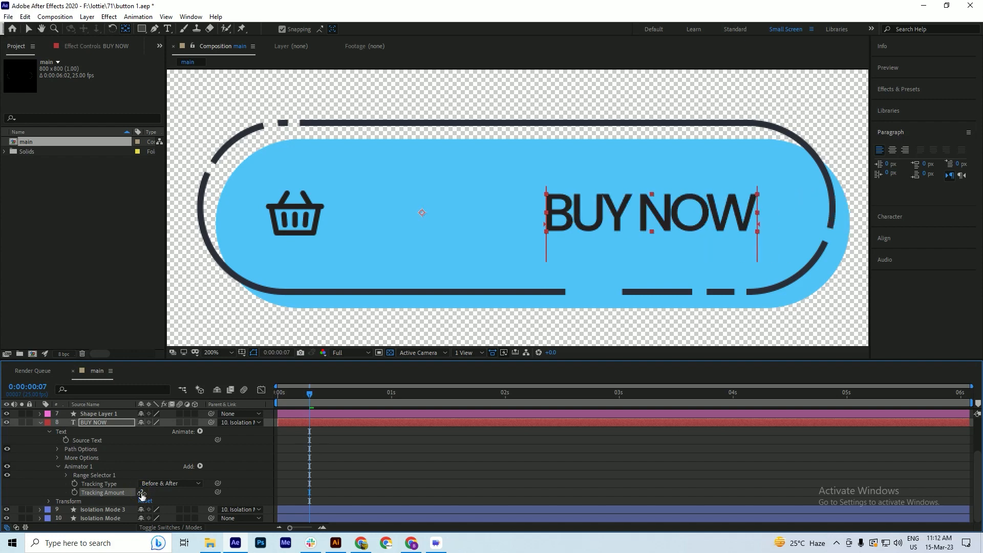
pyautogui.hotkey('ctrl', 'z')
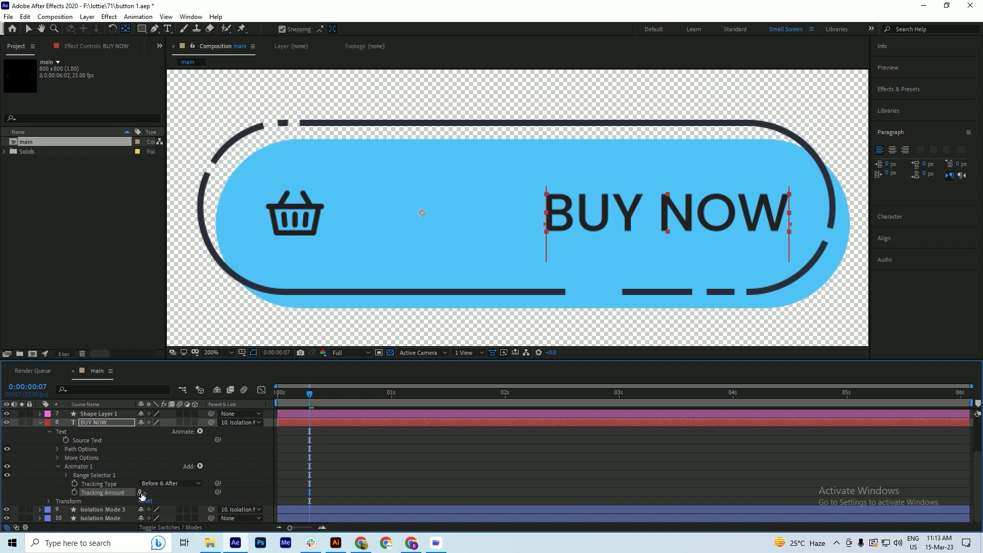
# - Show the rulers, place a vertical guide through the BUY NOW text's anchor point and save the project
pyautogui.hotkey('ctrl', 'r')
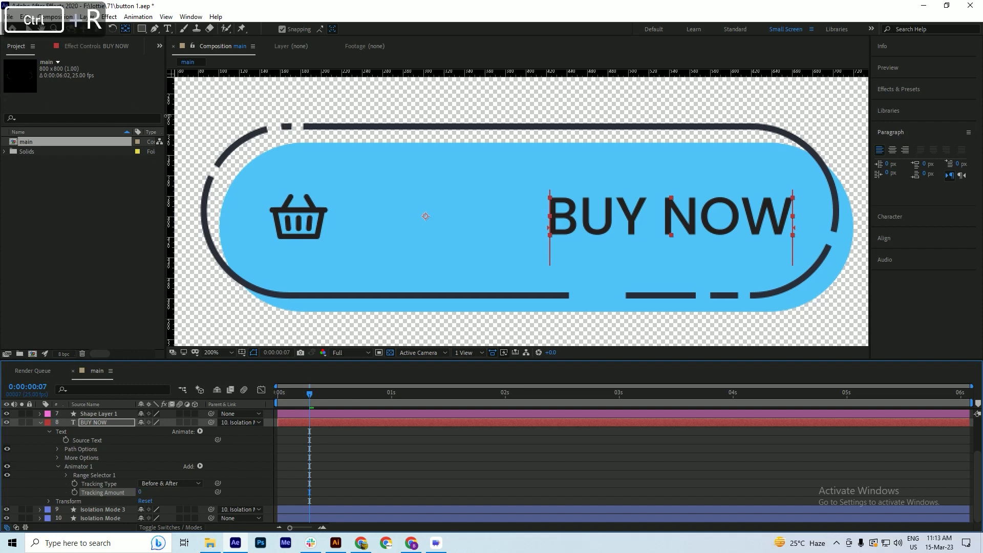
pyautogui.moveTo(173, 172); pyautogui.dragTo(426, 194)
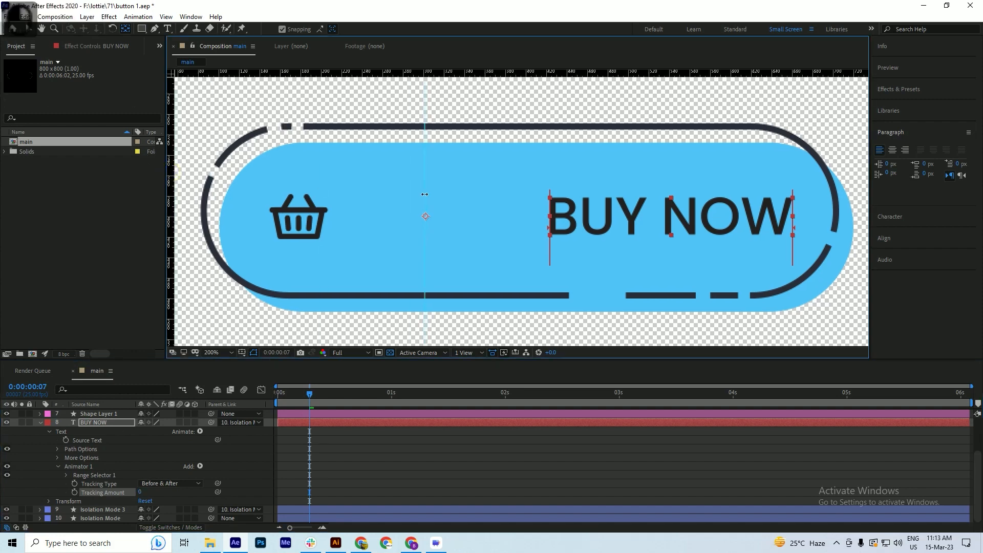
pyautogui.hotkey('ctrl', 's')
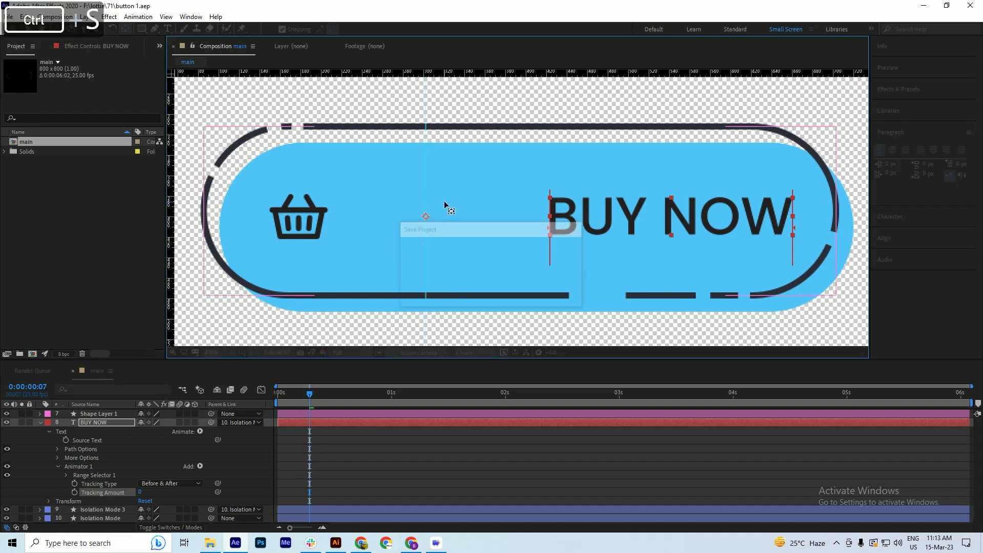
# - Nudge the BUY NOW text left until its left edge meets the guide, centre its anchor point and save the project
pyautogui.press('Left')
pyautogui.press('Left')
pyautogui.press('Left')
pyautogui.press('Left')
pyautogui.press('Left')
pyautogui.press('Left')
pyautogui.press('Left')
pyautogui.press('Left')
pyautogui.press('Left')
pyautogui.press('Left')
pyautogui.press('Left')
pyautogui.press('Left')
pyautogui.press('Left')
pyautogui.press('Left')
pyautogui.press('Left')
pyautogui.press('Left')
pyautogui.press('Left')
pyautogui.press('Left')
pyautogui.press('Left')
pyautogui.press('Left')
pyautogui.press('Left')
pyautogui.press('Left')
pyautogui.press('Left')
pyautogui.press('Left')
pyautogui.press('Left')
pyautogui.press('Left')
pyautogui.press('Left')
pyautogui.press('Left')
pyautogui.press('Left')
pyautogui.press('Left')
pyautogui.press('Left')
pyautogui.press('Left')
pyautogui.press('Left')
pyautogui.press('Left')
pyautogui.press('Left')
pyautogui.press('Left')
pyautogui.press('Left')
pyautogui.press('Left')
pyautogui.press('Left')
pyautogui.press('Left')
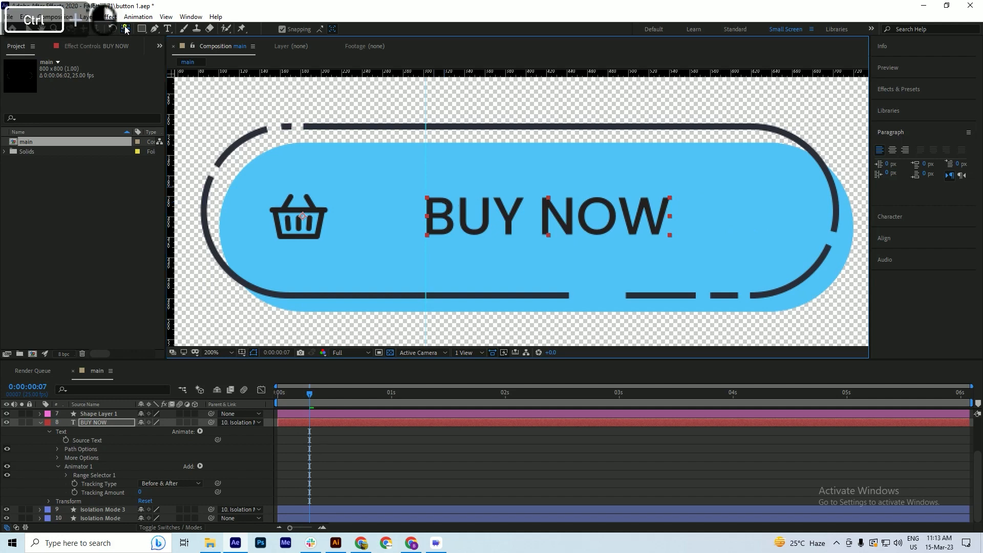
pyautogui.hotkey('ctrl', 's')
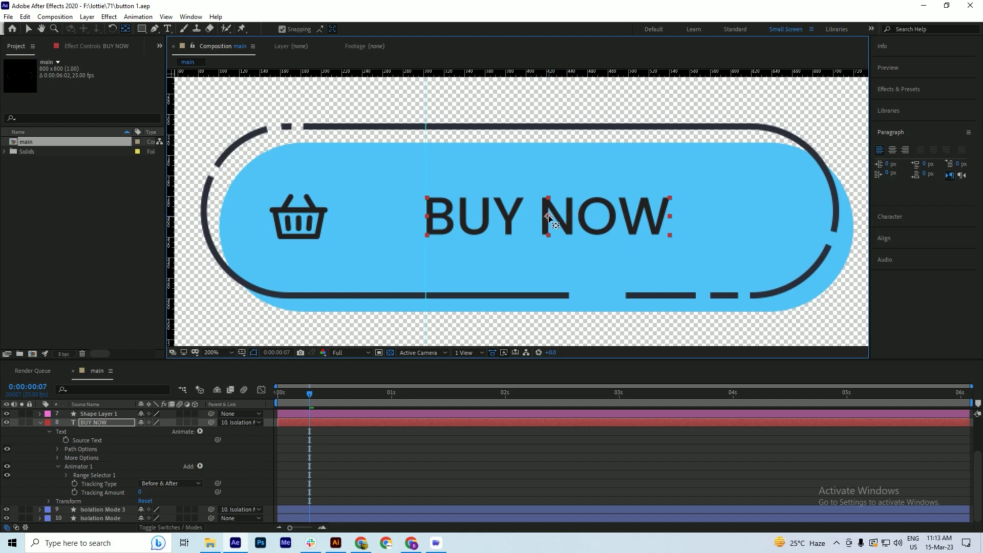
pyautogui.press('ctrl')
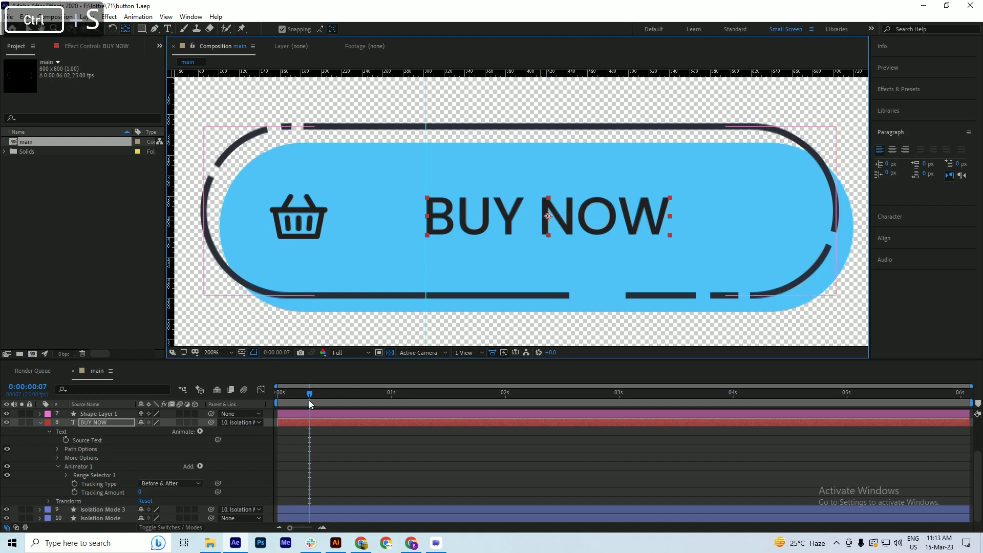
# - Add a Tracking Amount keyframe with value 0 at 0:00:00:02 and save the project
pyautogui.moveTo(310, 394); pyautogui.dragTo(285, 404)
pyautogui.hotkey('ctrl', 's')
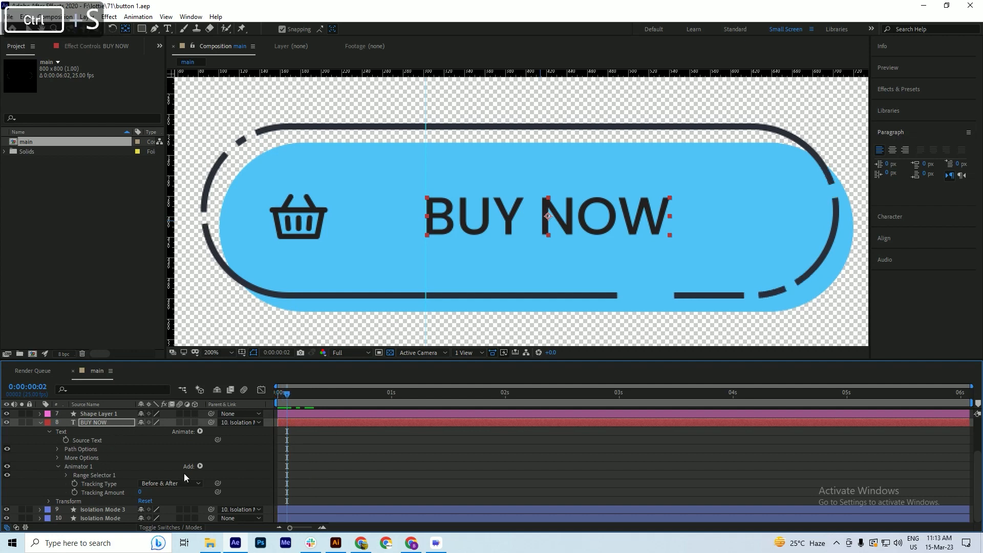
pyautogui.click(143, 491)
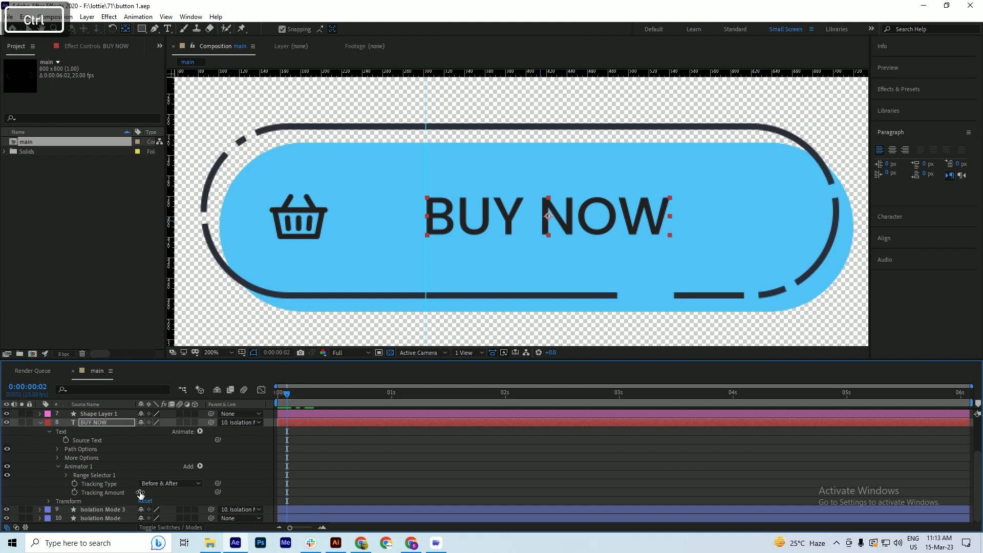
pyautogui.moveTo(140, 492); pyautogui.dragTo(136, 494)
pyautogui.hotkey('ctrl', 'z')
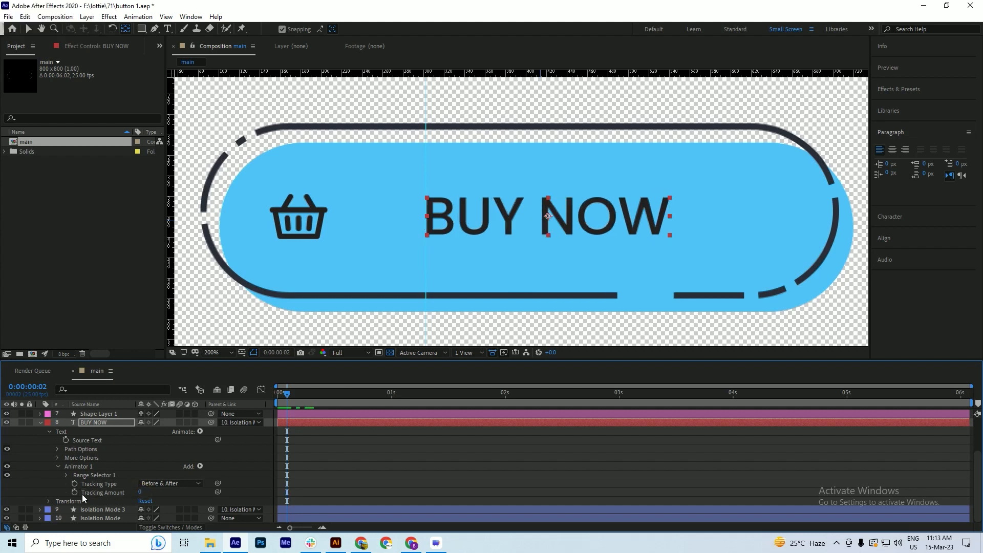
pyautogui.click(75, 492)
pyautogui.hotkey('ctrl', 's')
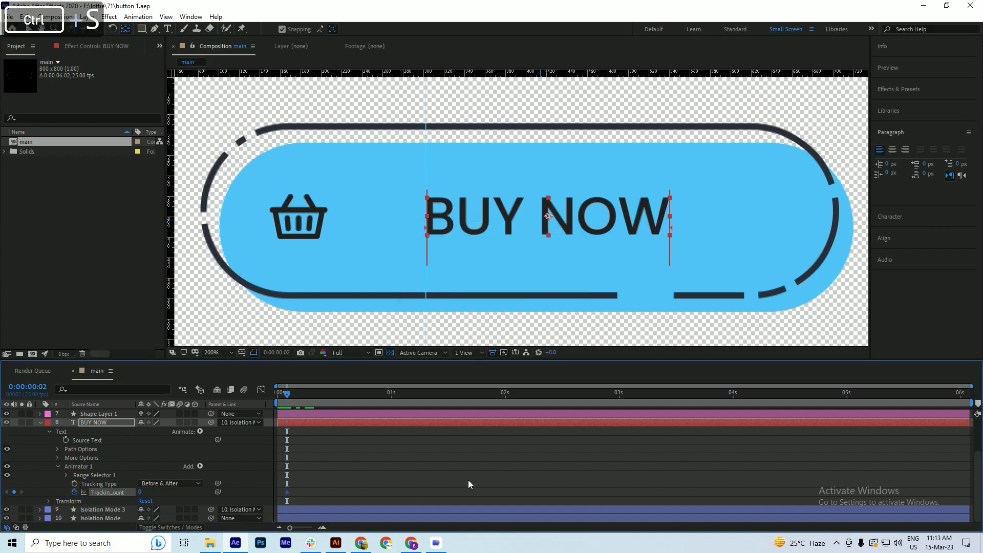
# - Advance five frames to 0:00:00:07, set the Tracking Amount to -2 and save the project
pyautogui.scroll(1, 273, 485)
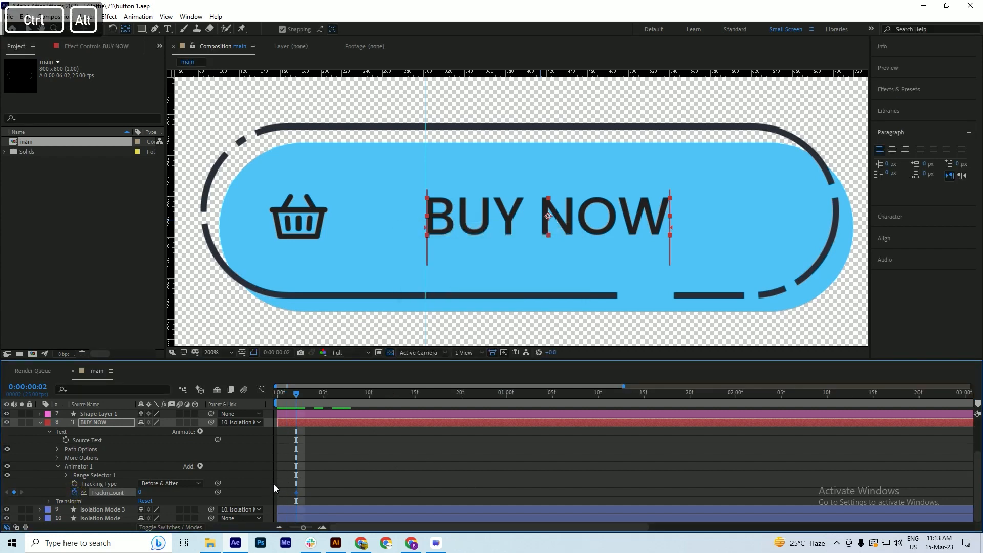
pyautogui.hotkey('ctrl', 'Right')
pyautogui.hotkey('ctrl', 'Right')
pyautogui.hotkey('ctrl', 'Right')
pyautogui.hotkey('ctrl', 'Right')
pyautogui.hotkey('ctrl', 'Right')
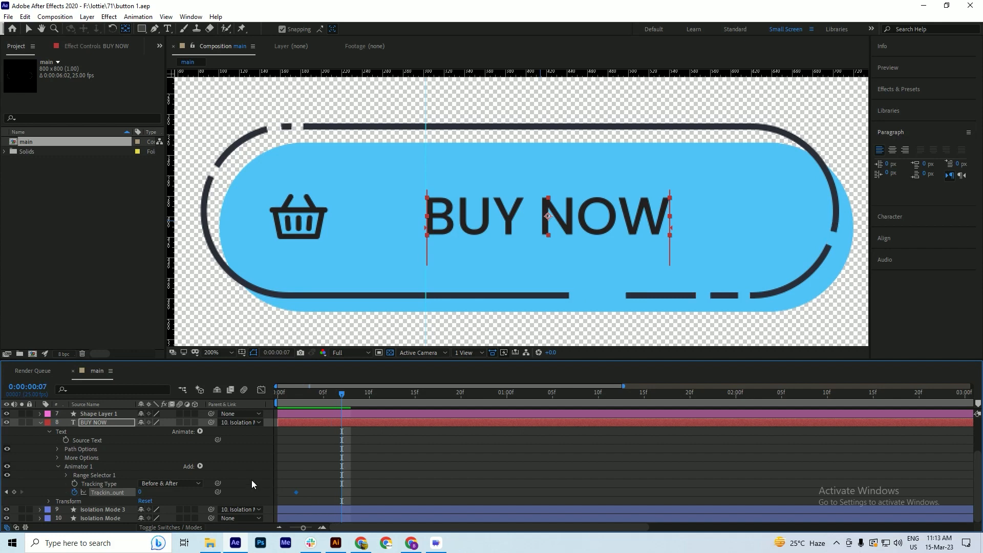
pyautogui.moveTo(141, 492); pyautogui.dragTo(132, 495)
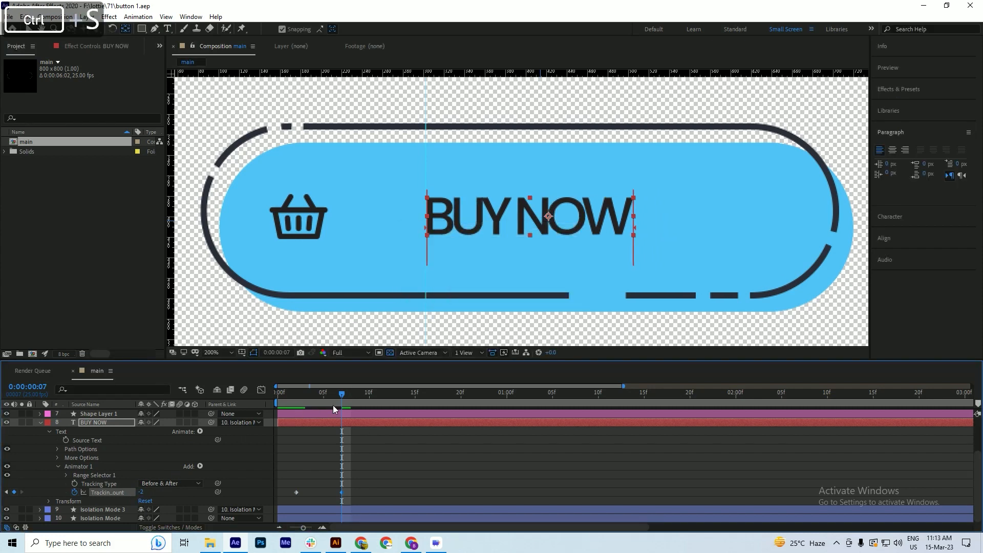
# - Keyframe the Tracking Amount at 6 on 0:00:00:15 and at -2 on 0:00:00:23
pyautogui.moveTo(342, 395); pyautogui.dragTo(415, 405)
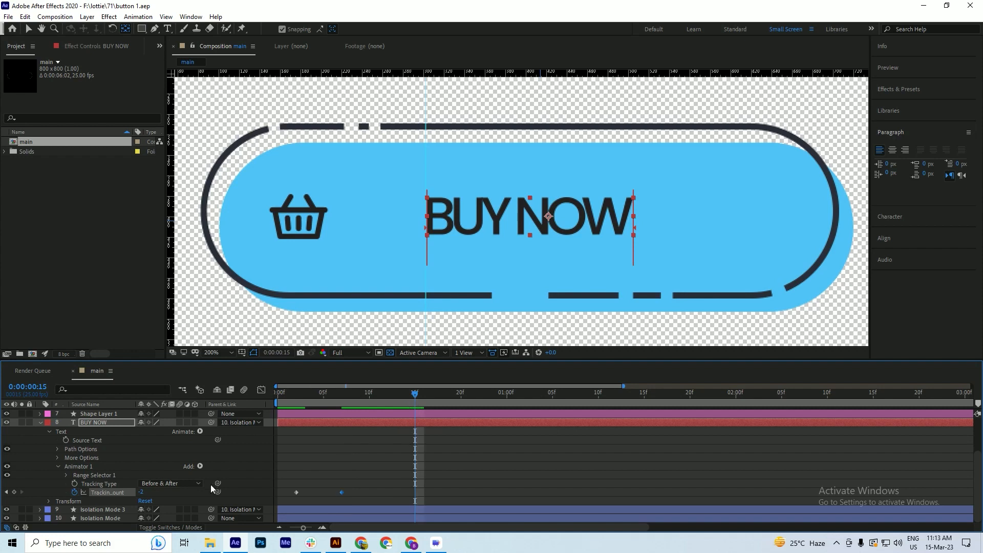
pyautogui.moveTo(143, 495); pyautogui.dragTo(183, 491)
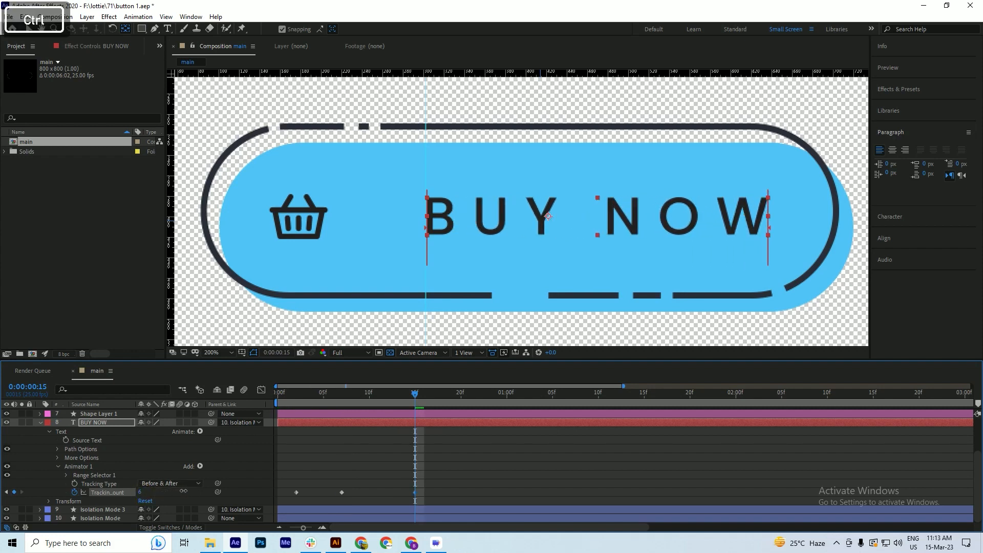
pyautogui.click(444, 404)
pyautogui.moveTo(446, 400); pyautogui.dragTo(485, 403)
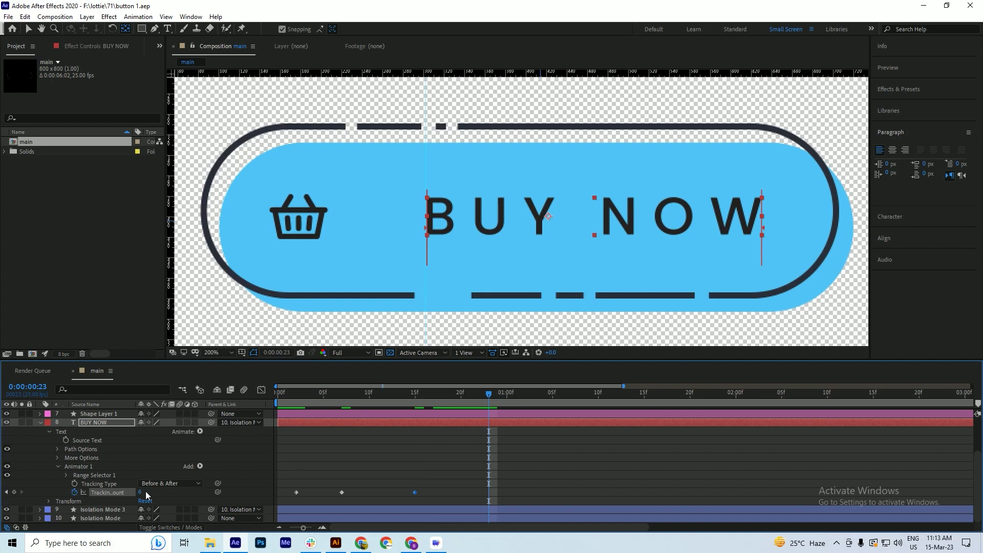
pyautogui.moveTo(141, 492); pyautogui.dragTo(112, 501)
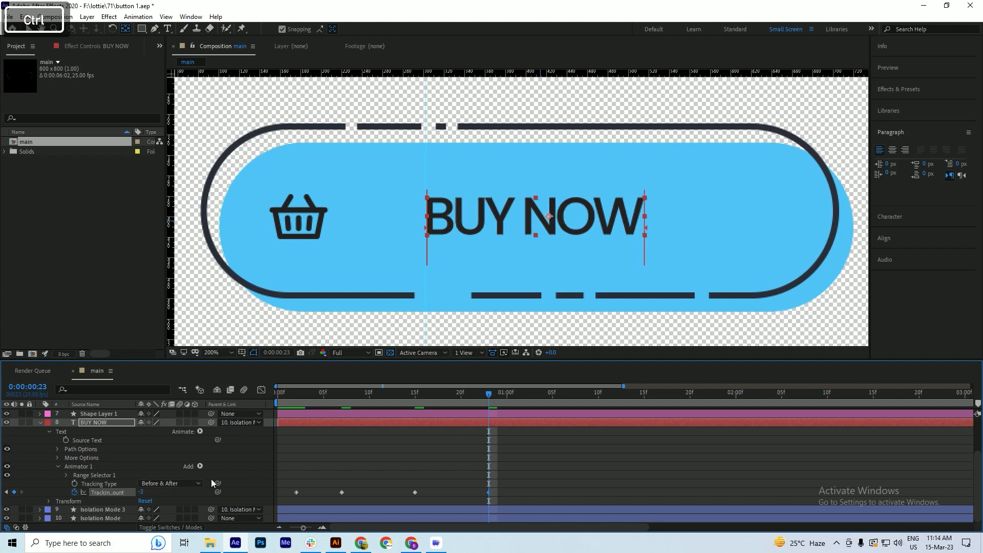
# - Keyframe the Tracking Amount at 3 on 0:00:01:06 and at -1 on 0:00:01:13
pyautogui.moveTo(508, 394); pyautogui.dragTo(561, 401)
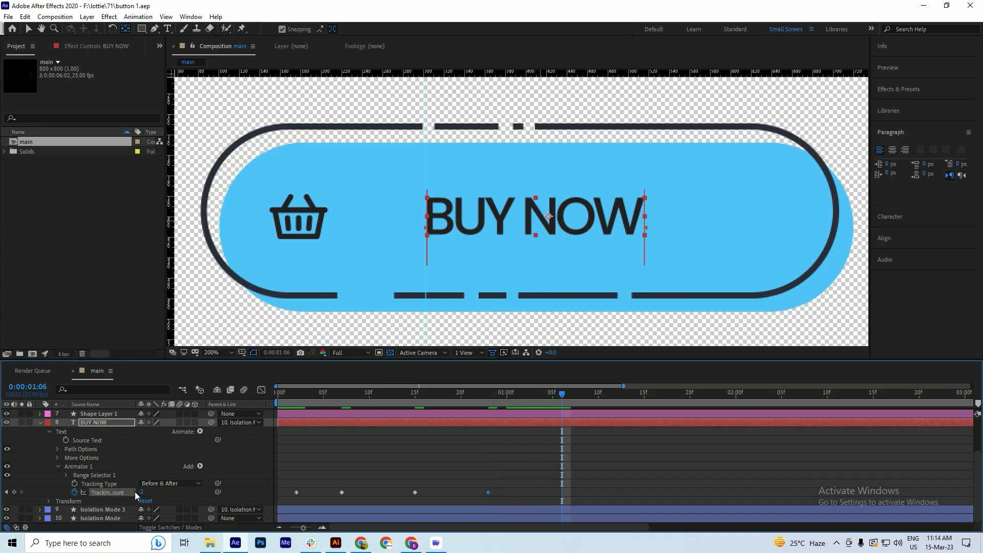
pyautogui.moveTo(141, 492); pyautogui.dragTo(162, 492)
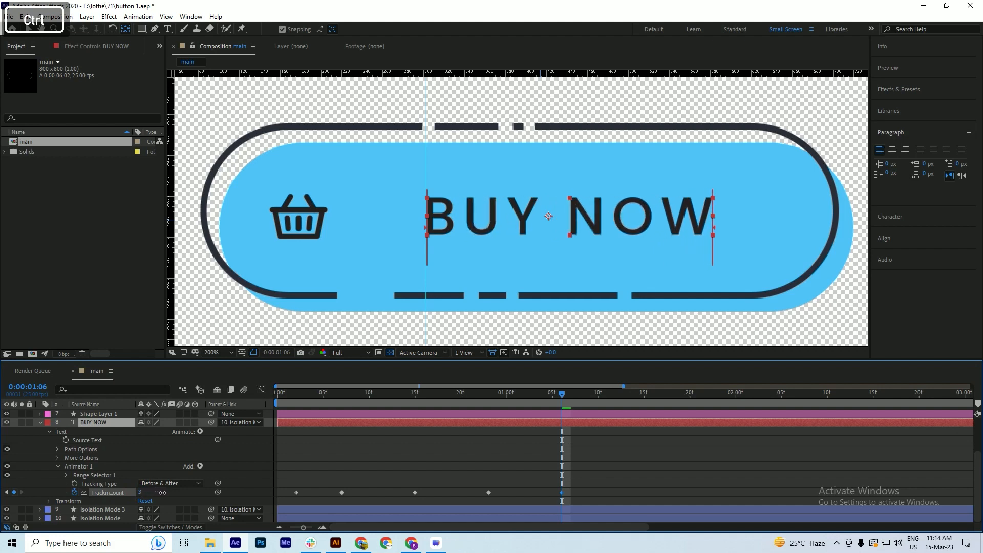
pyautogui.moveTo(561, 403); pyautogui.dragTo(628, 404)
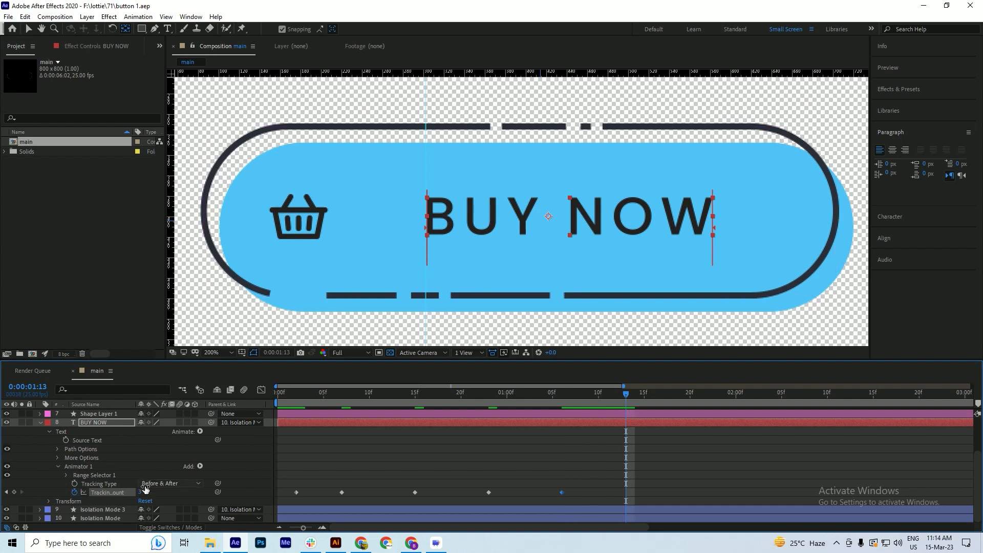
pyautogui.moveTo(143, 491); pyautogui.dragTo(127, 497)
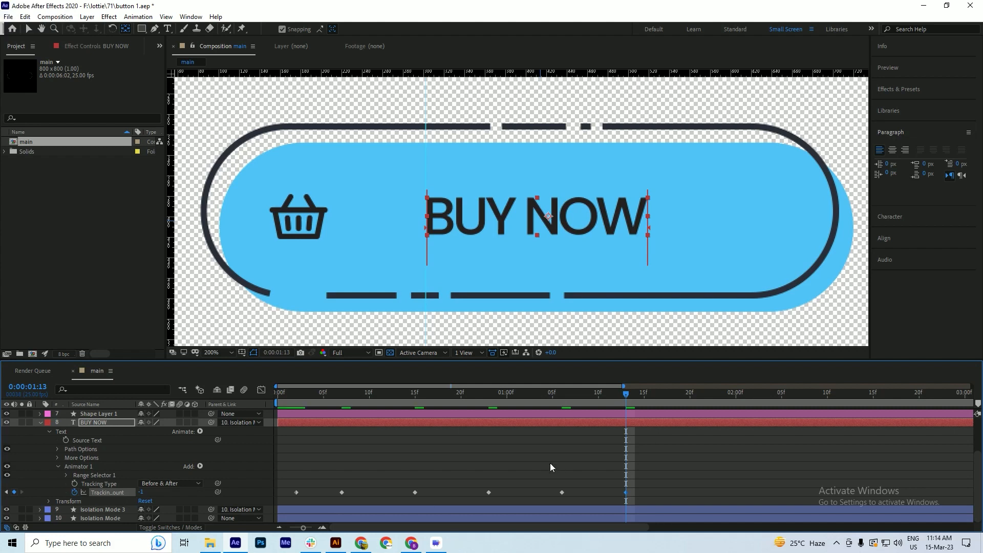
# - Keyframe the Tracking Amount at 2 on 0:00:01:21 and save the project
pyautogui.click(646, 394)
pyautogui.moveTo(654, 398); pyautogui.dragTo(701, 403)
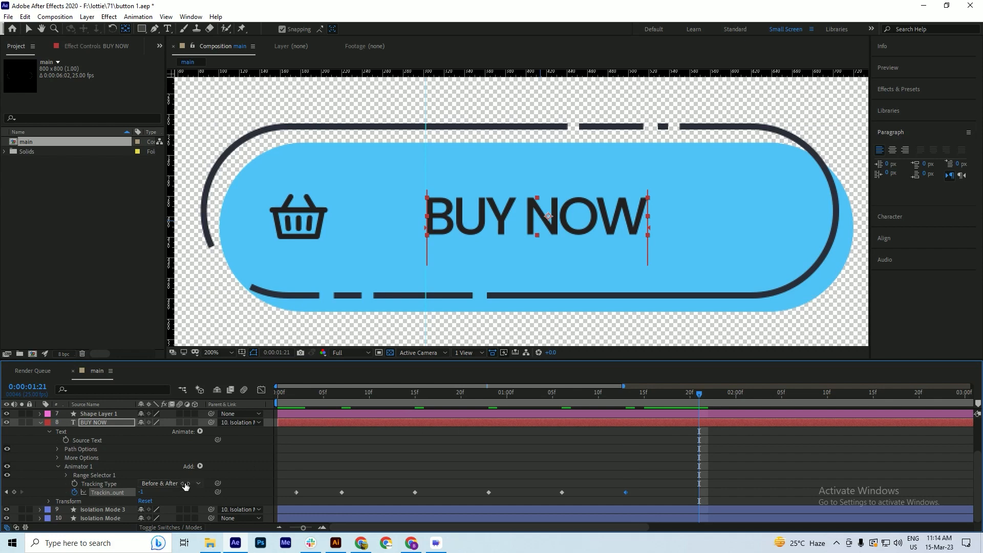
pyautogui.moveTo(139, 494); pyautogui.dragTo(160, 492)
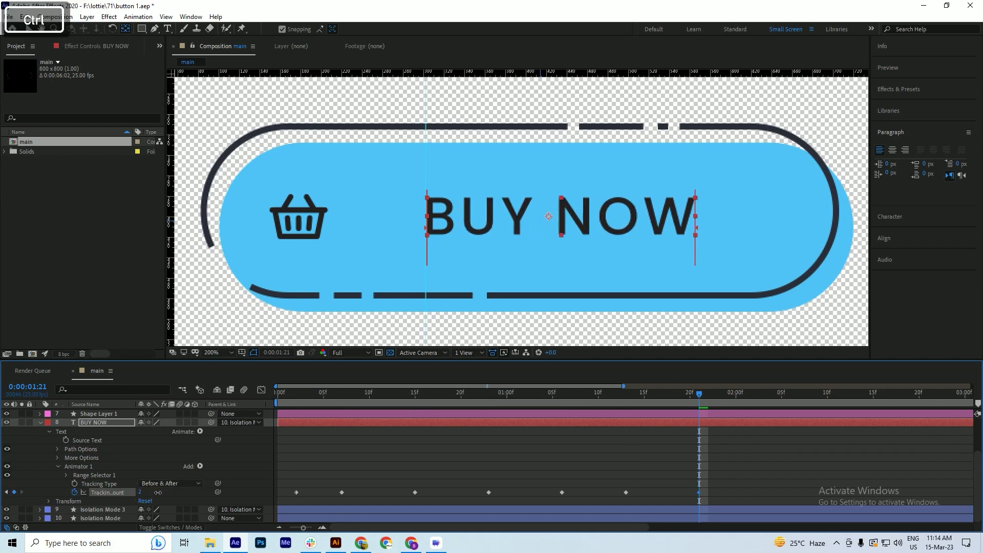
pyautogui.hotkey('ctrl', 's')
# - Keyframe the Tracking Amount at 0 on 0:00:02:03 and preview the text animation
pyautogui.moveTo(712, 391); pyautogui.dragTo(761, 405)
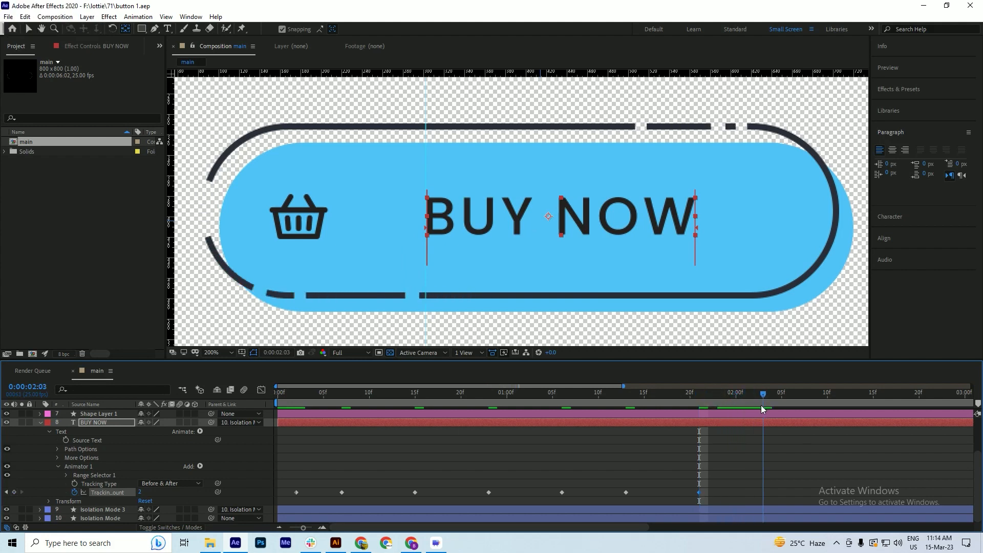
pyautogui.click(141, 493)
pyautogui.write('0')
pyautogui.press('Return')
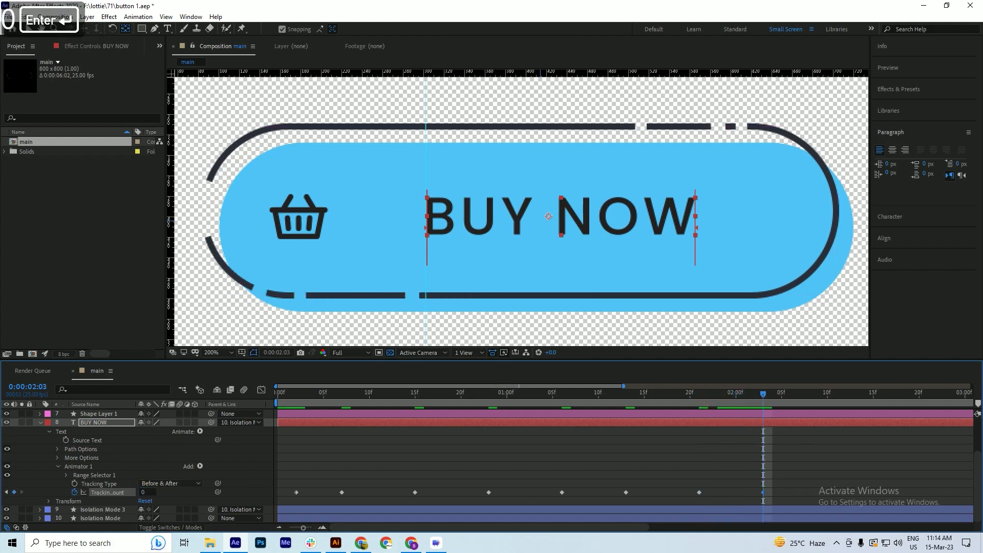
pyautogui.press('Return')
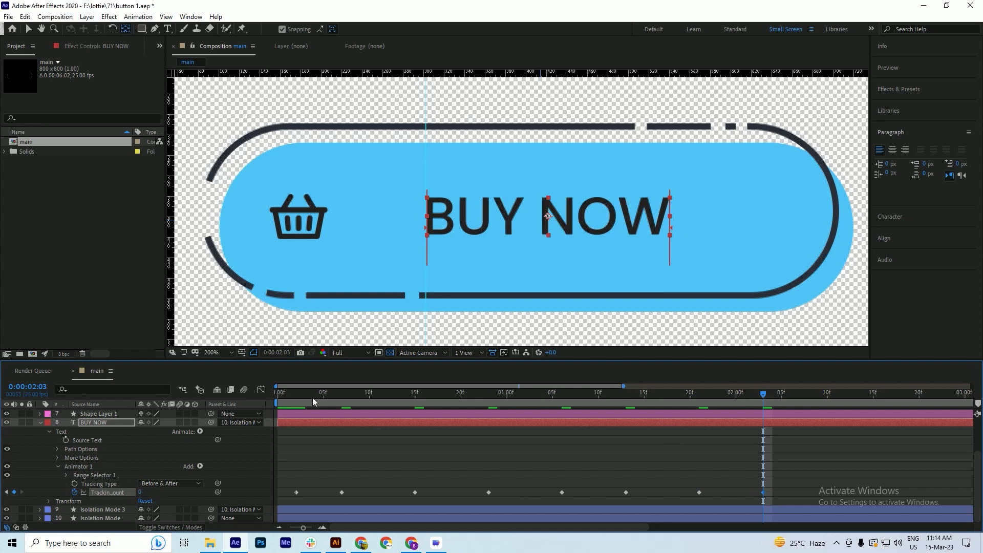
pyautogui.click(329, 395)
pyautogui.press('space')
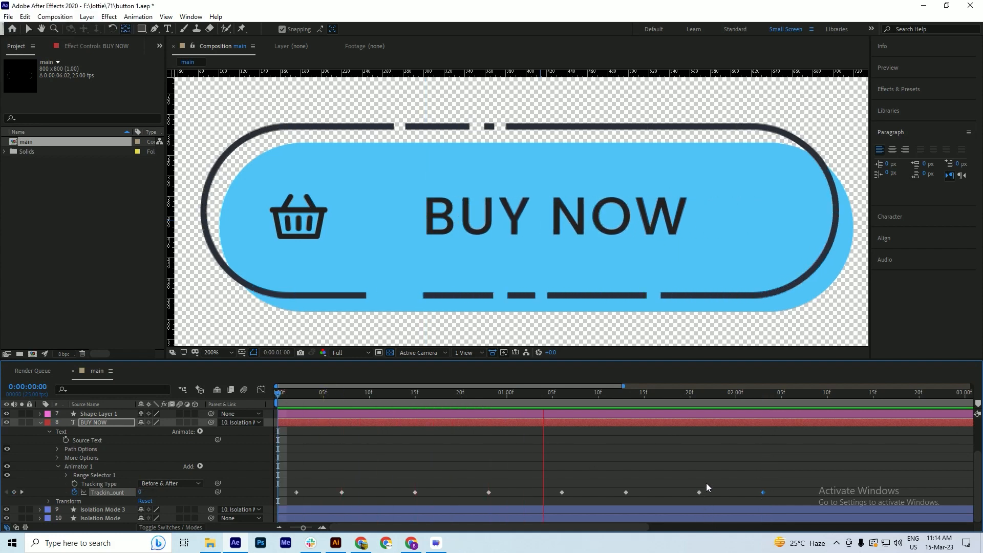
# - Apply Easy Ease to all the Tracking Amount keyframes and preview the text animation
pyautogui.moveTo(778, 483); pyautogui.dragTo(280, 502)
pyautogui.press('F9')
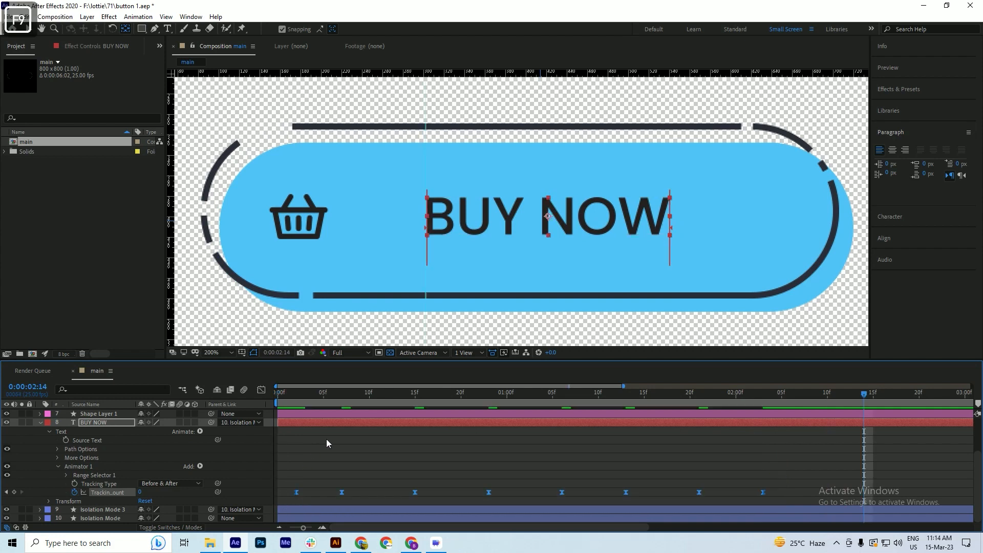
pyautogui.click(336, 393)
pyautogui.press('space')
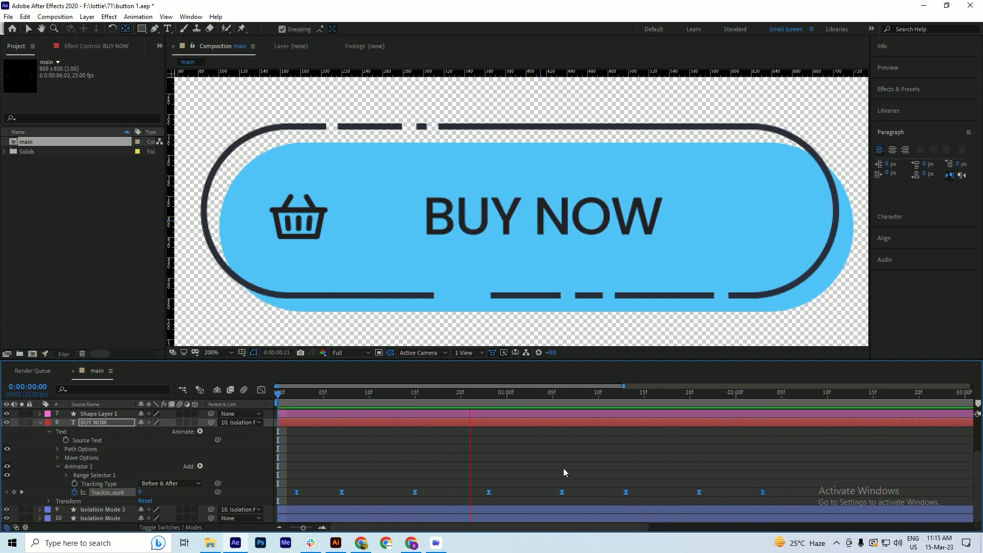
pyautogui.press('space')
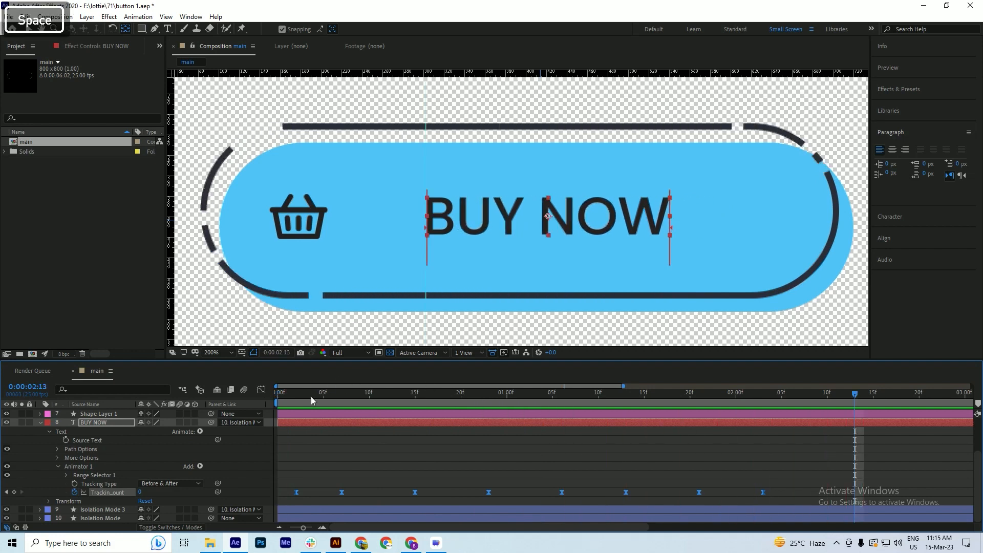
# - Keyframe the BUY NOW text's Scale at 100% on 0:00:00:00 and at 112.2% on 0:00:00:06, and save the project
pyautogui.moveTo(312, 396); pyautogui.dragTo(296, 416)
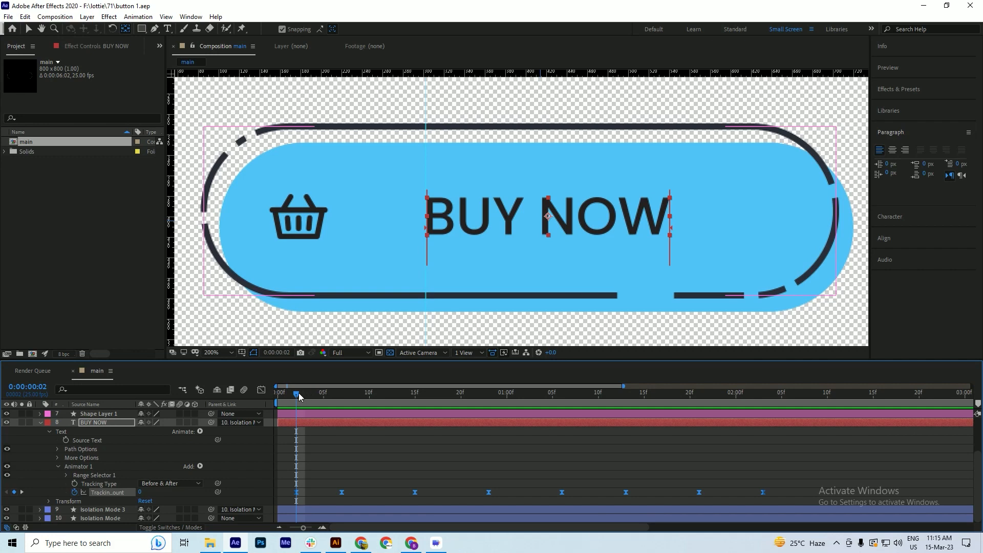
pyautogui.press('Home')
pyautogui.press('s')
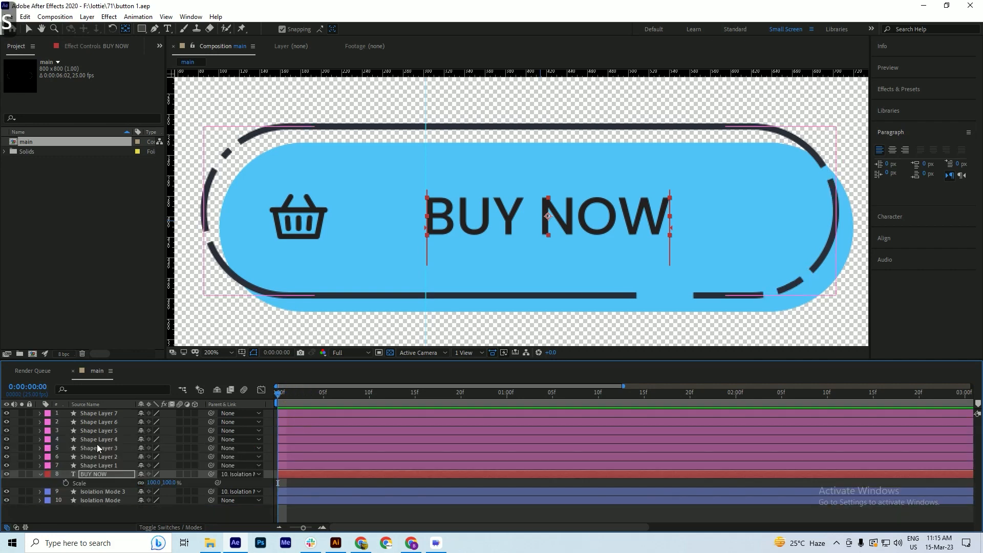
pyautogui.press('s')
pyautogui.press('s')
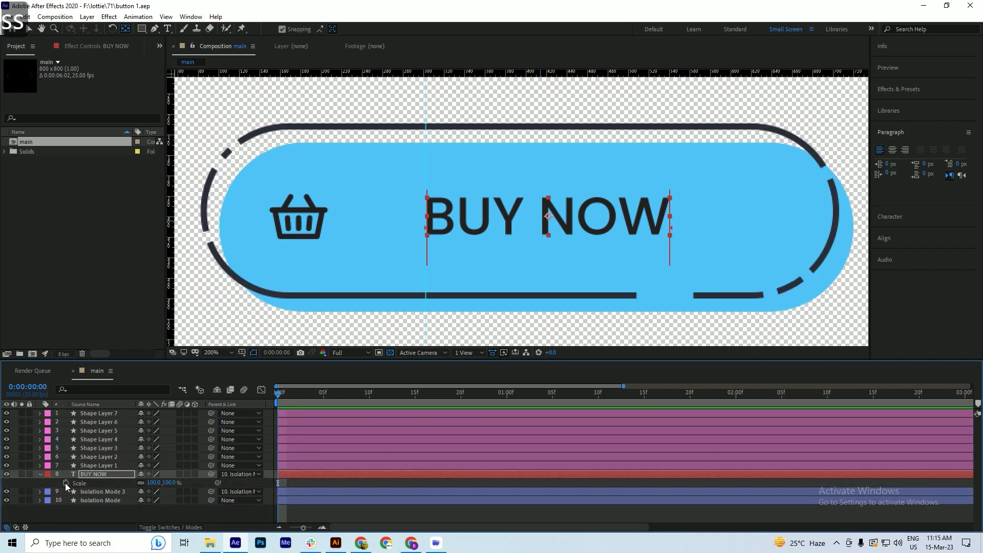
pyautogui.click(65, 483)
pyautogui.moveTo(281, 394); pyautogui.dragTo(333, 407)
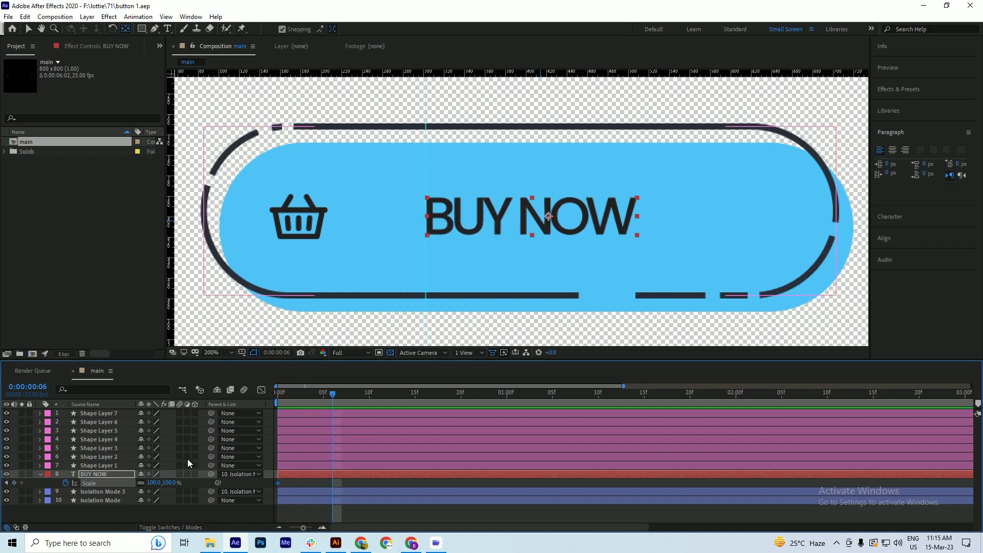
pyautogui.moveTo(154, 483); pyautogui.dragTo(217, 483)
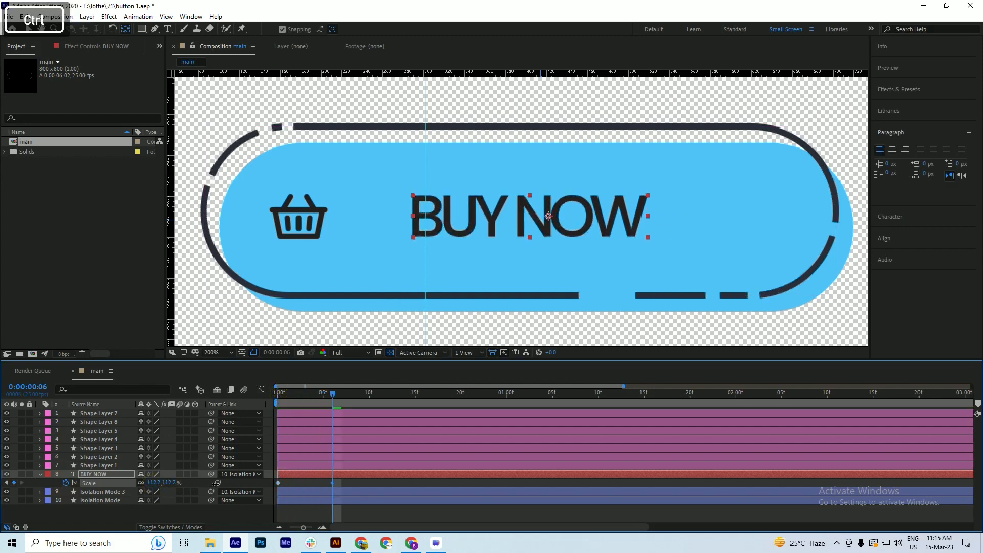
pyautogui.hotkey('ctrl', 's')
# - Apply Easy Ease to both Scale keyframes of the BUY NOW text, previewing the animation before and after
pyautogui.moveTo(318, 399); pyautogui.dragTo(231, 406)
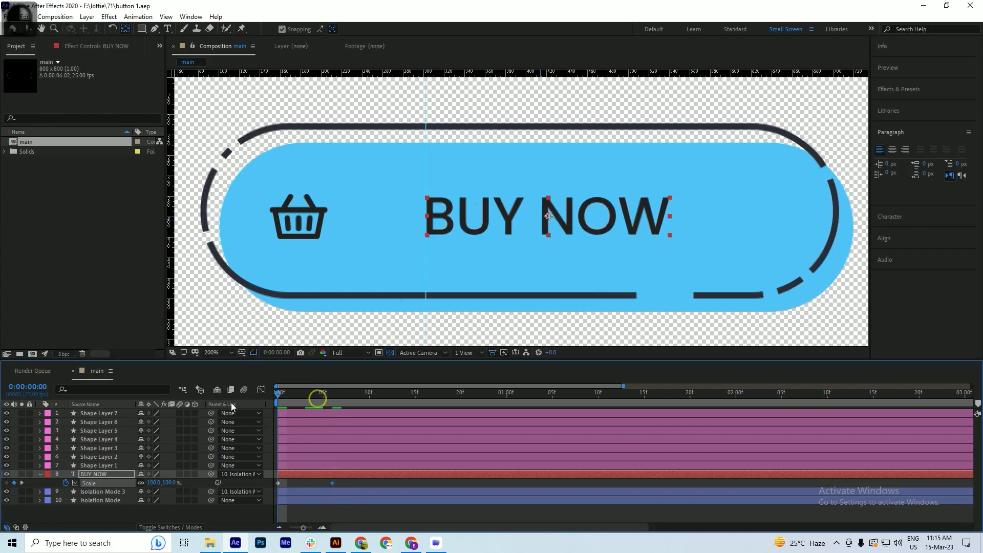
pyautogui.press('space')
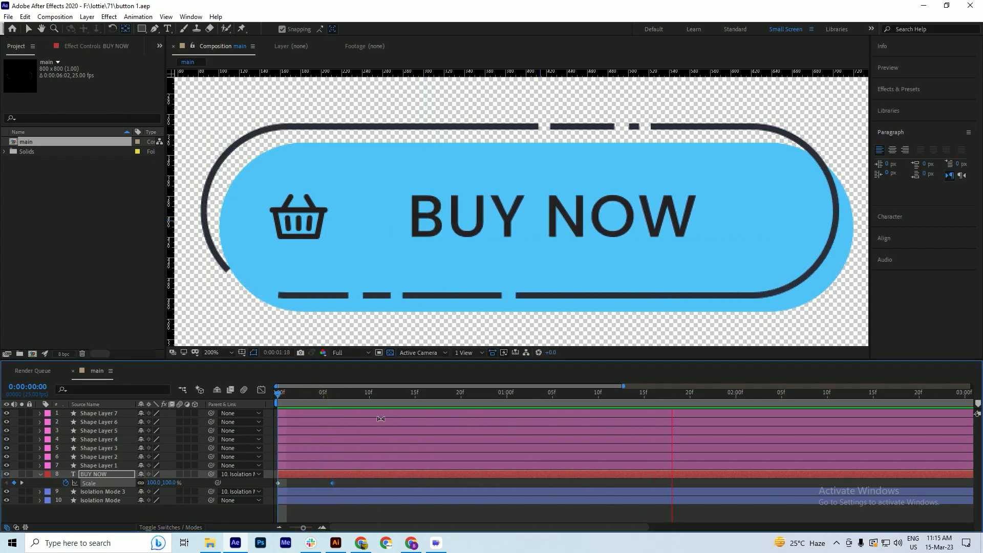
pyautogui.press('space')
pyautogui.moveTo(349, 481); pyautogui.dragTo(271, 491)
pyautogui.press('F9')
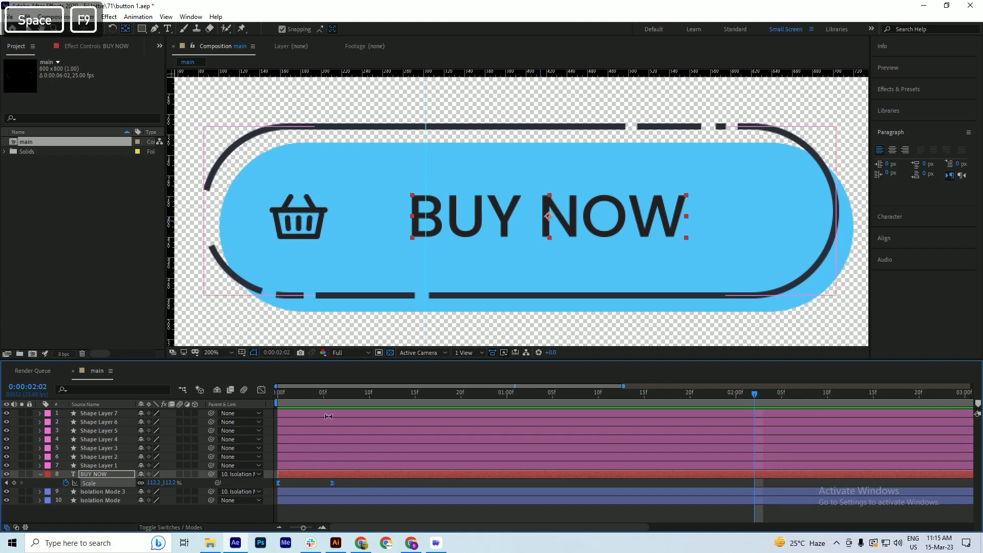
pyautogui.moveTo(334, 396); pyautogui.dragTo(267, 403)
pyautogui.press('space')
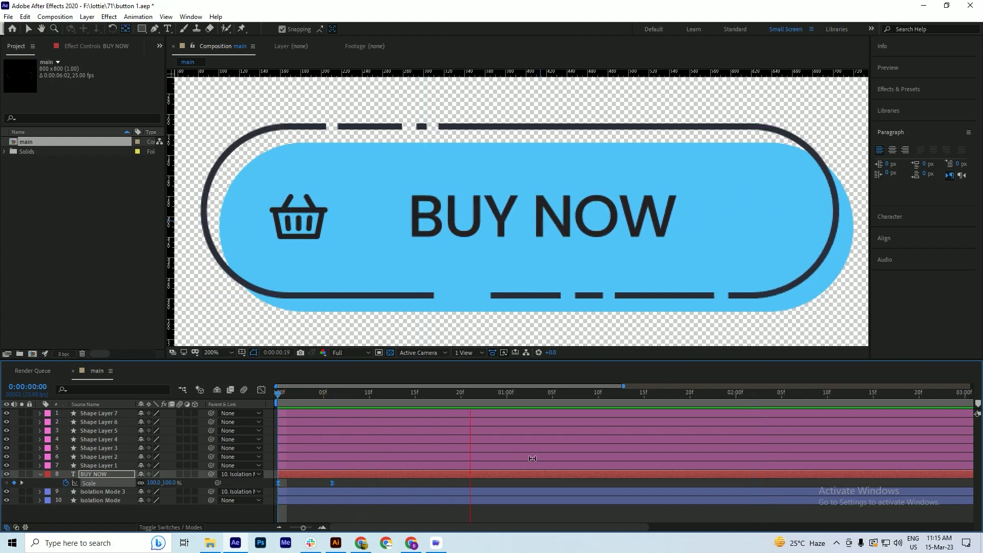
pyautogui.press('space')
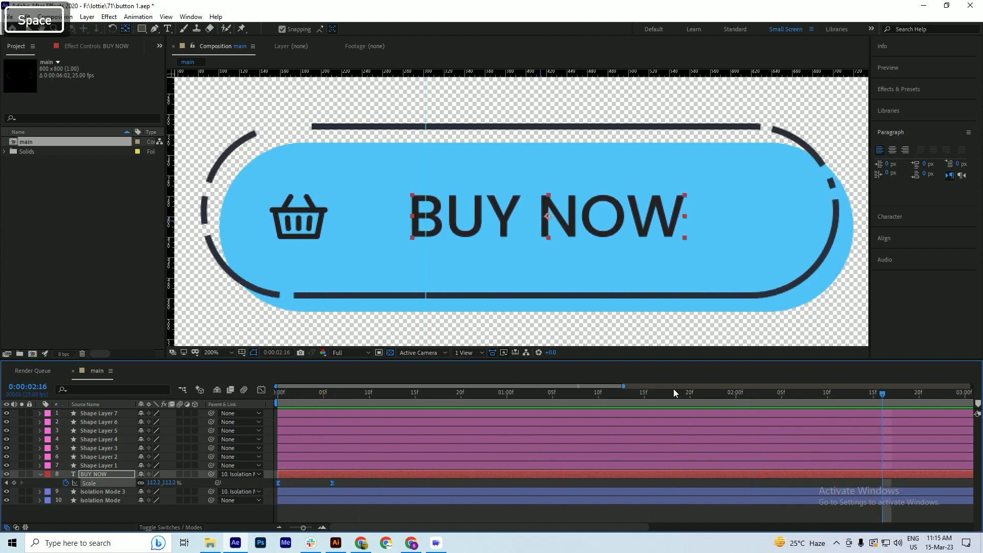
# - Copy the text's two Scale keyframes to 0:00:02:03 and time-reverse the pasted pair
pyautogui.moveTo(659, 390); pyautogui.dragTo(763, 422)
pyautogui.moveTo(351, 485); pyautogui.dragTo(259, 484)
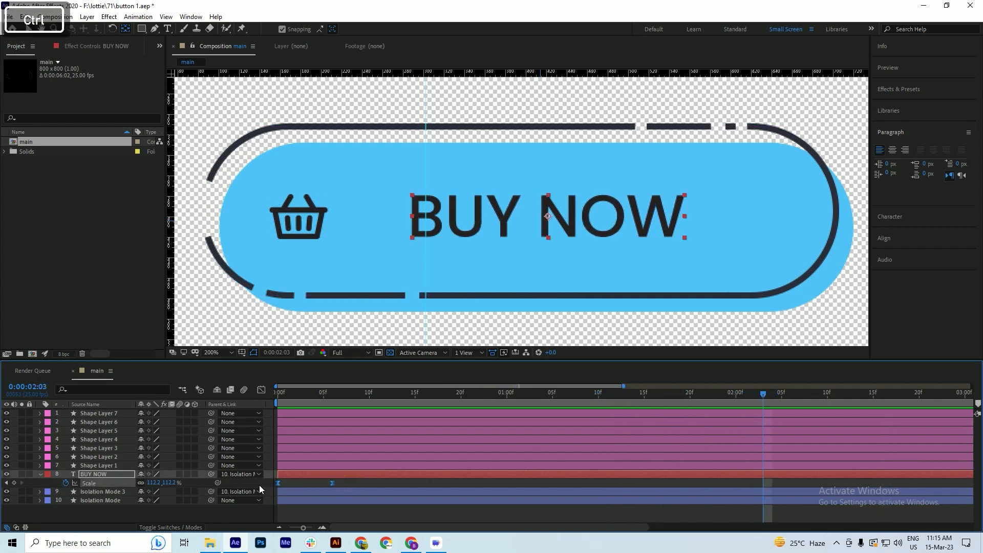
pyautogui.hotkey('ctrl', 'c')
pyautogui.hotkey('ctrl', 'v')
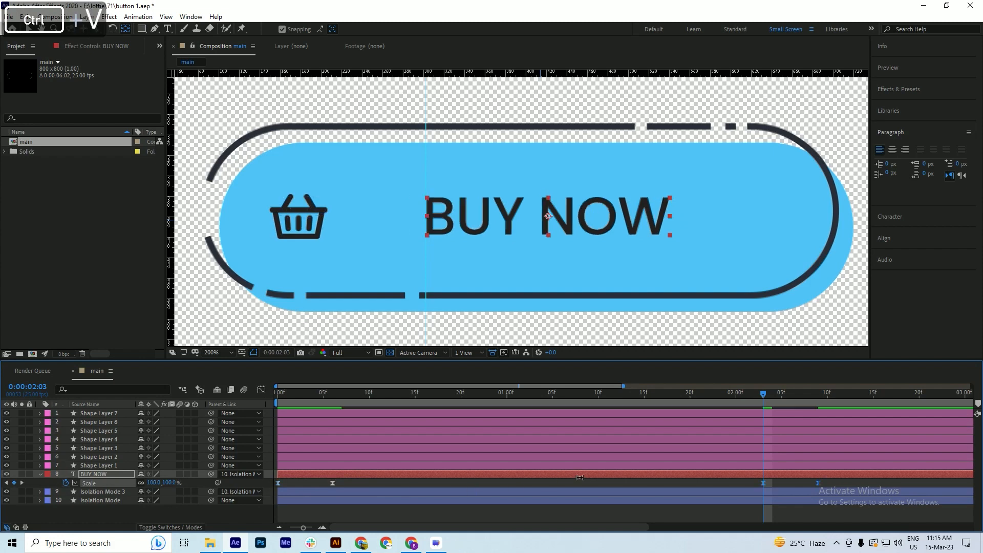
pyautogui.rightClick(763, 483)
pyautogui.moveTo(819, 474)
pyautogui.click(755, 475)
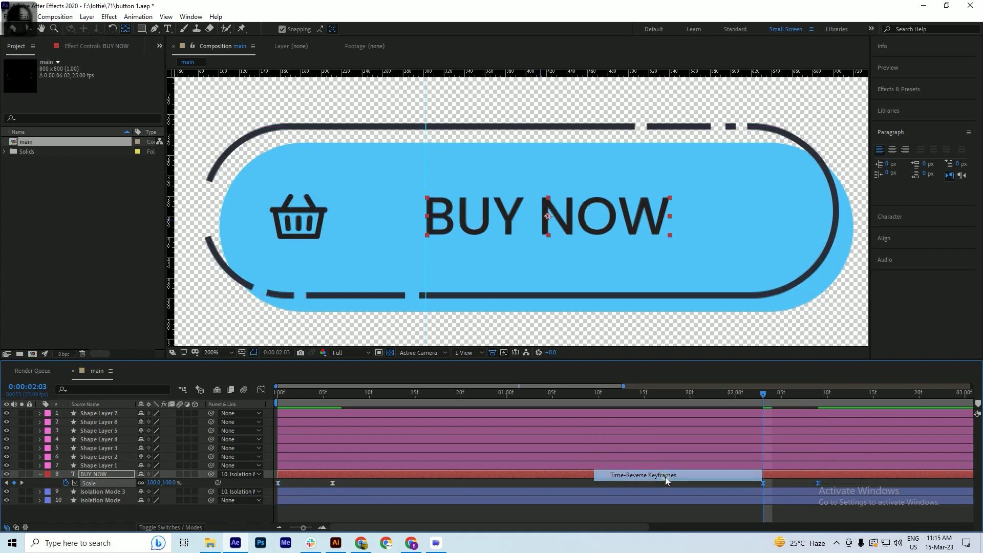
# - Preview the text's scale and tracking animation, step through its first frames and return to 0:00:00:00
pyautogui.click(761, 394)
pyautogui.press('space')
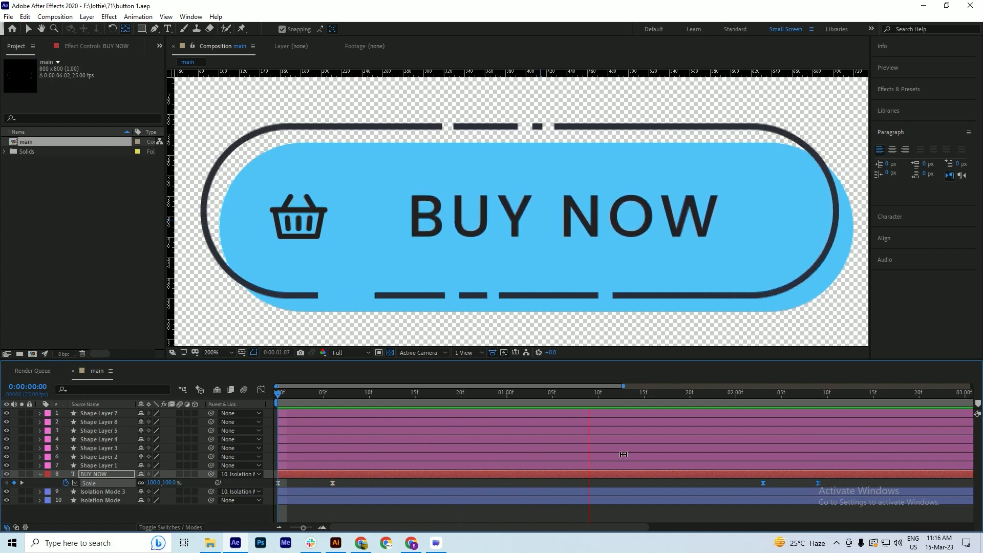
pyautogui.press('space')
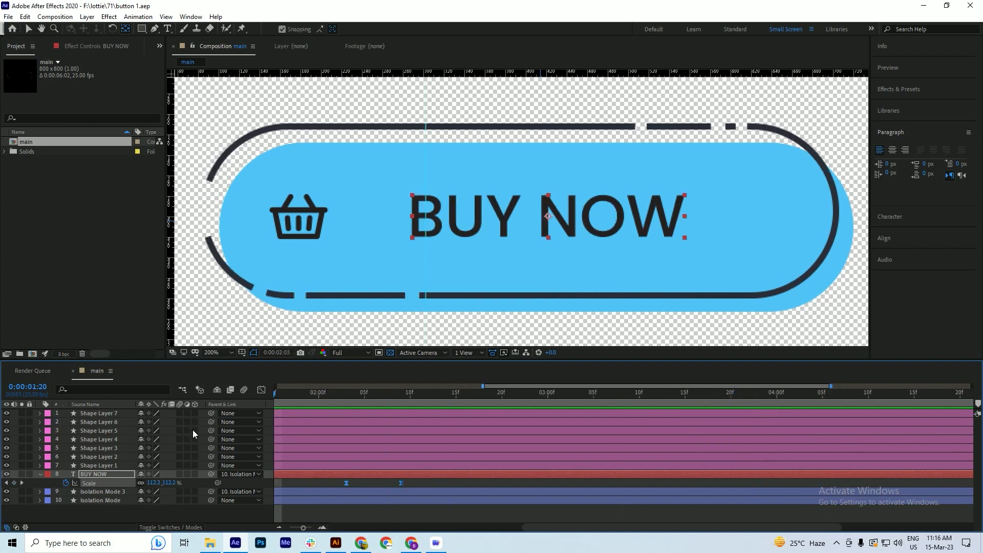
pyautogui.press('Home')
pyautogui.press('pagedown')
pyautogui.press('pagedown')
pyautogui.press('pagedown')
pyautogui.press('pagedown')
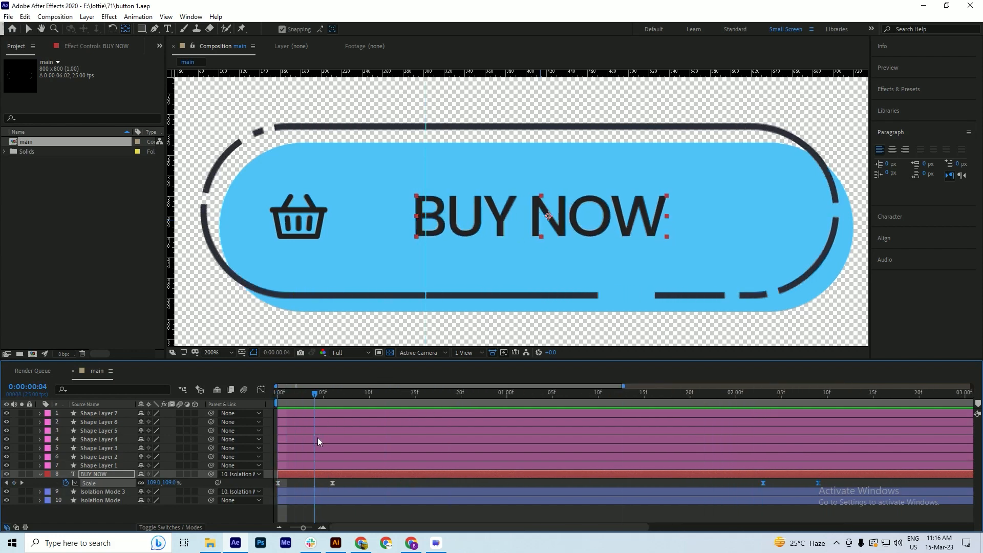
pyautogui.keyDown('ctrl'); pyautogui.click(287, 450); pyautogui.keyUp('ctrl')
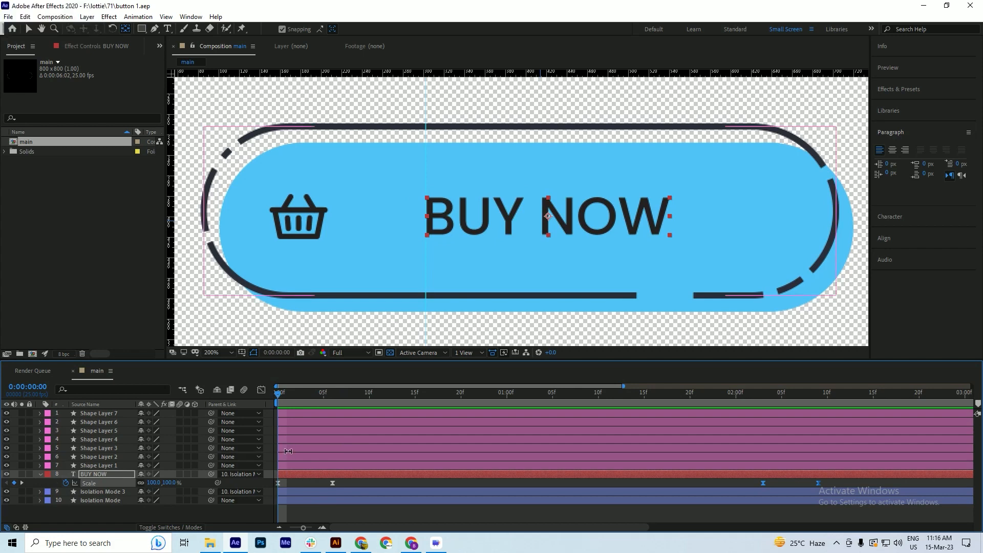
# - Select the basket icon's layer, Isolation Mode 3, centre its anchor point on the icon and save the project
pyautogui.click(99, 465)
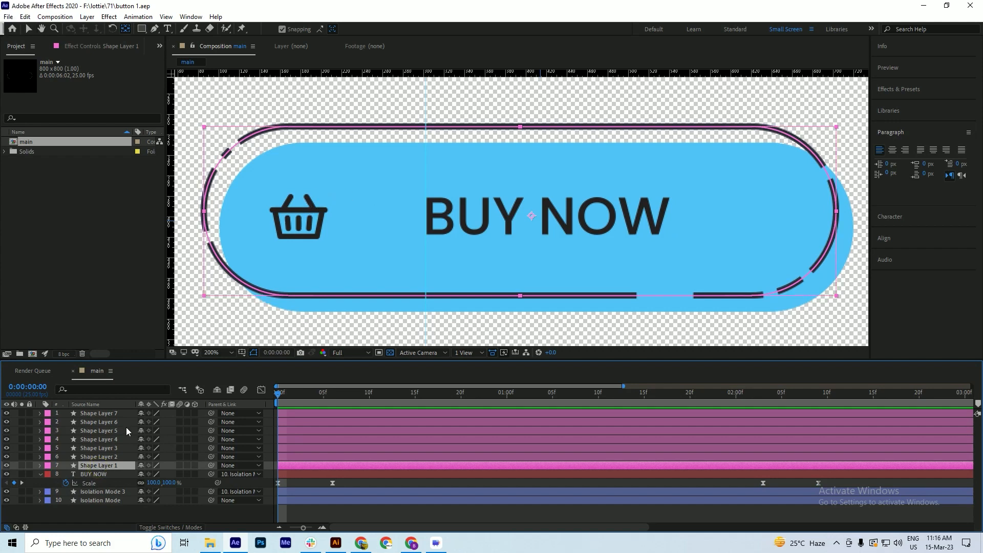
pyautogui.click(92, 492)
pyautogui.hotkey('ctrl', 's')
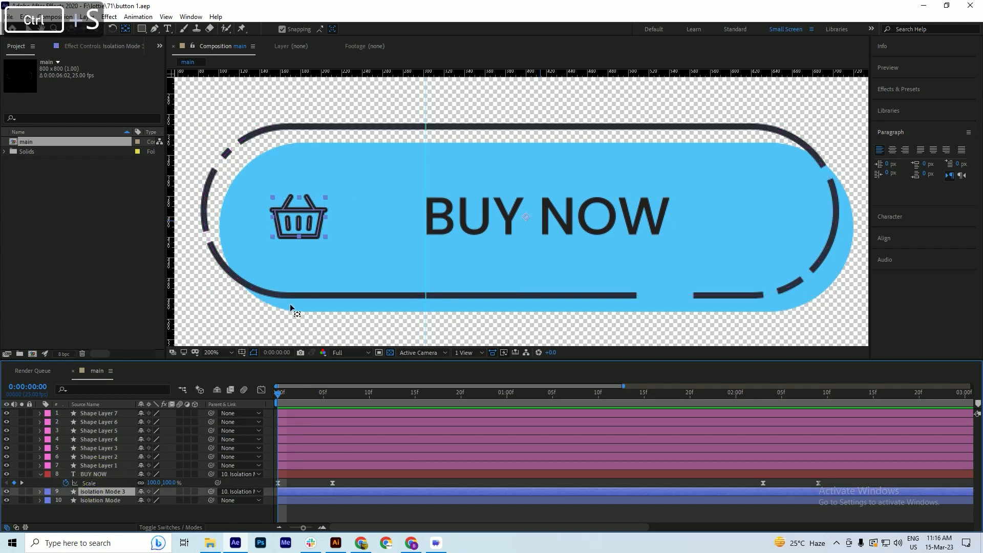
pyautogui.hotkey('ctrl', 's')
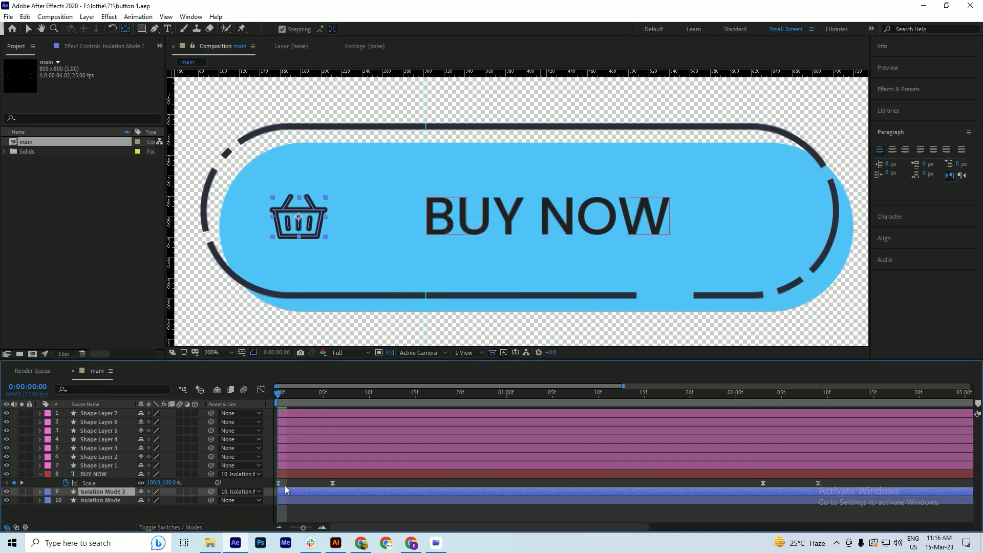
# - Keyframe the basket's Scale at 100% on 0:00:00:00 and at 150% on 0:00:00:06, and save the project
pyautogui.press('s')
pyautogui.click(65, 500)
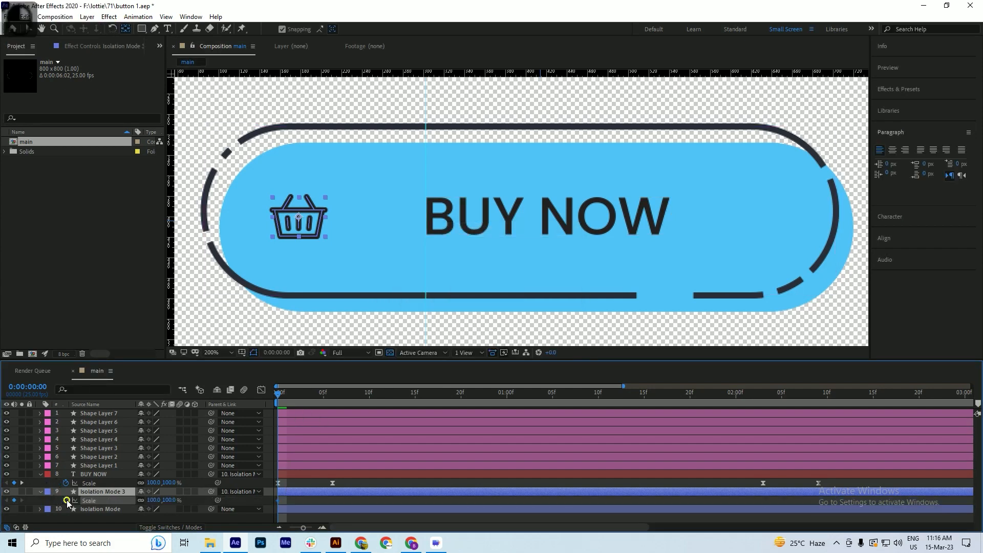
pyautogui.hotkey('ctrl', 's')
pyautogui.moveTo(302, 402); pyautogui.dragTo(334, 413)
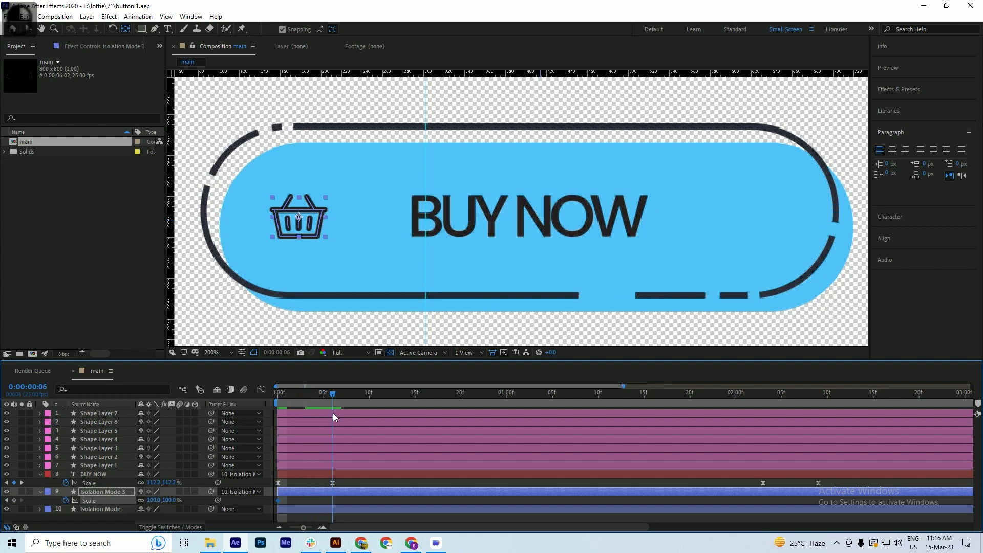
pyautogui.moveTo(153, 500); pyautogui.dragTo(404, 488)
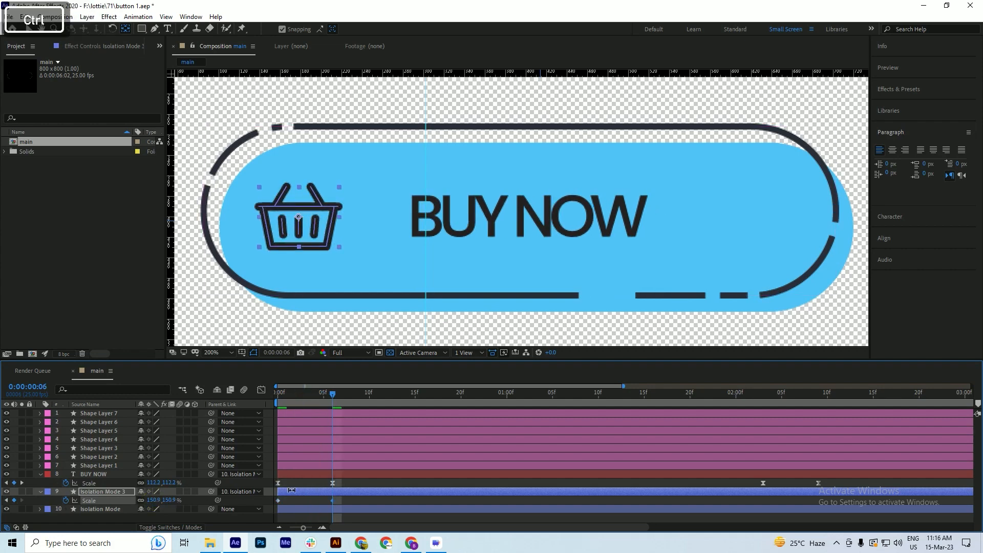
pyautogui.click(154, 500)
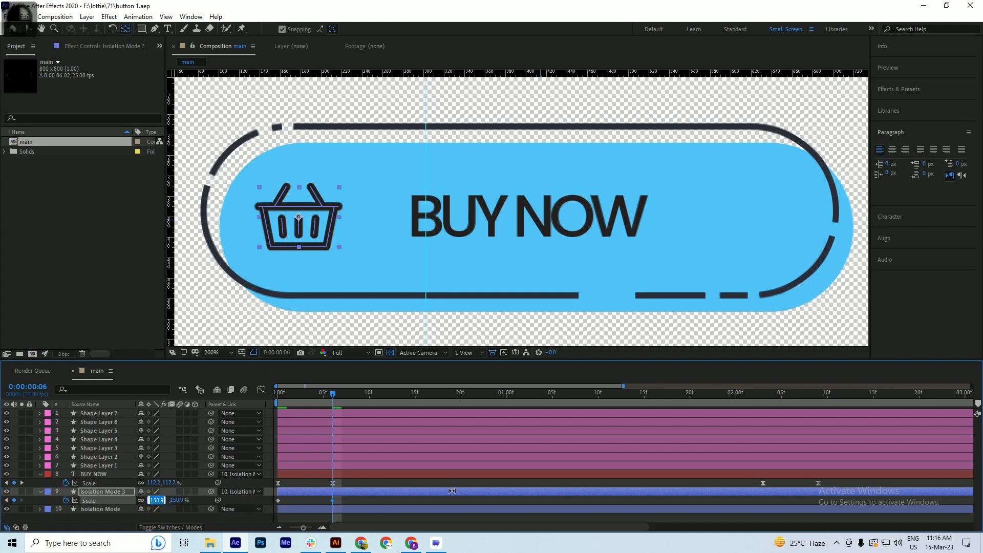
pyautogui.press('Return')
pyautogui.hotkey('ctrl', 's')
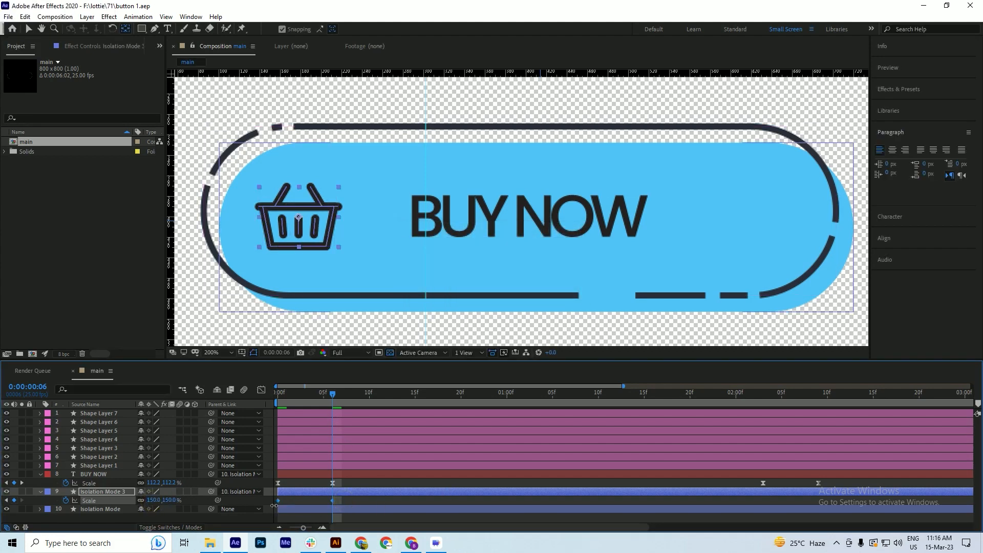
# - Apply Easy Ease to the basket's Scale keyframes, preview the motion and save the project
pyautogui.press('F9')
pyautogui.moveTo(329, 397)
pyautogui.mouseDown()
pyautogui.moveTo(279, 394)
pyautogui.moveTo(331, 397)
pyautogui.mouseUp()
pyautogui.press('space')
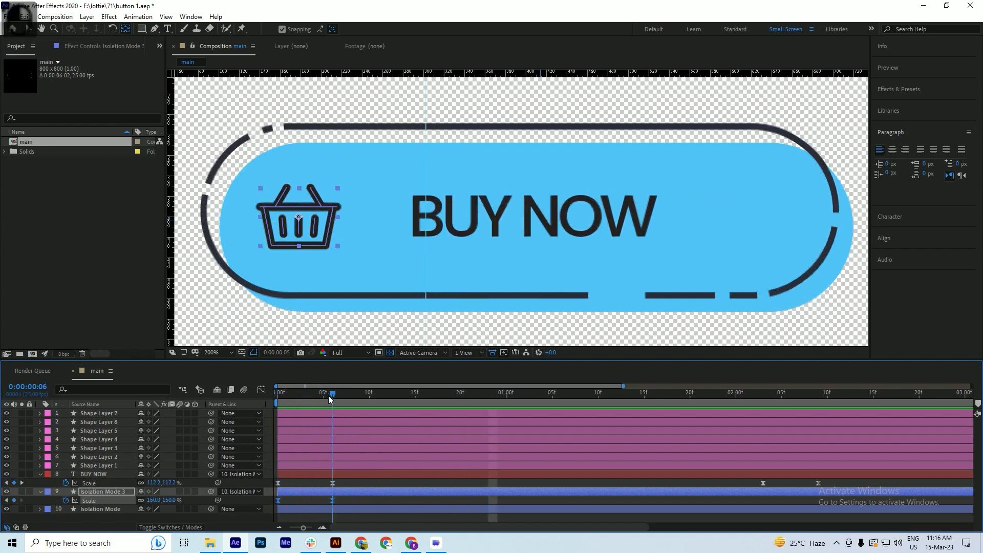
pyautogui.hotkey('ctrl', 's')
# - Keyframe the basket's Rotation at 0° on 0:00:00:06 and at 15.7° on 0:00:00:10, and save the project
pyautogui.click(359, 495)
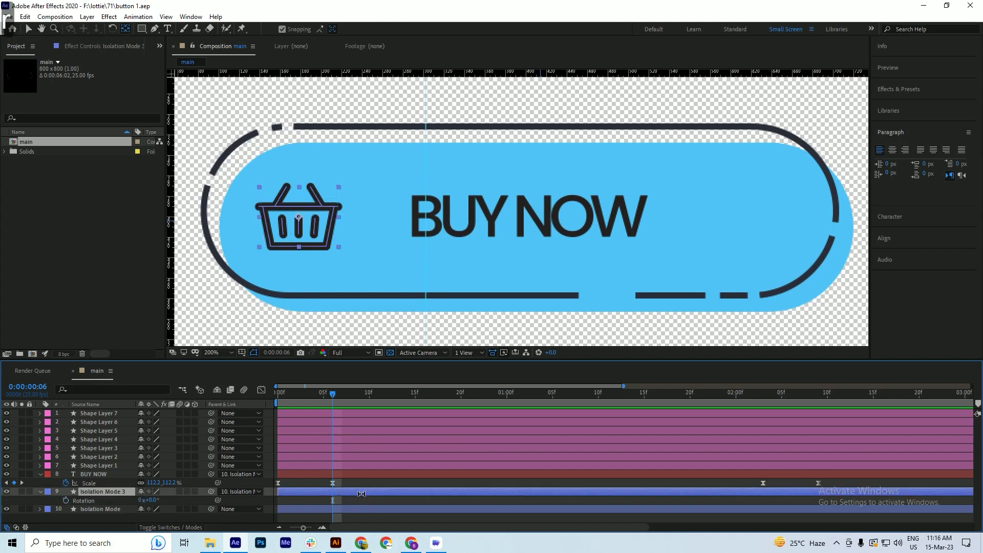
pyautogui.click(66, 500)
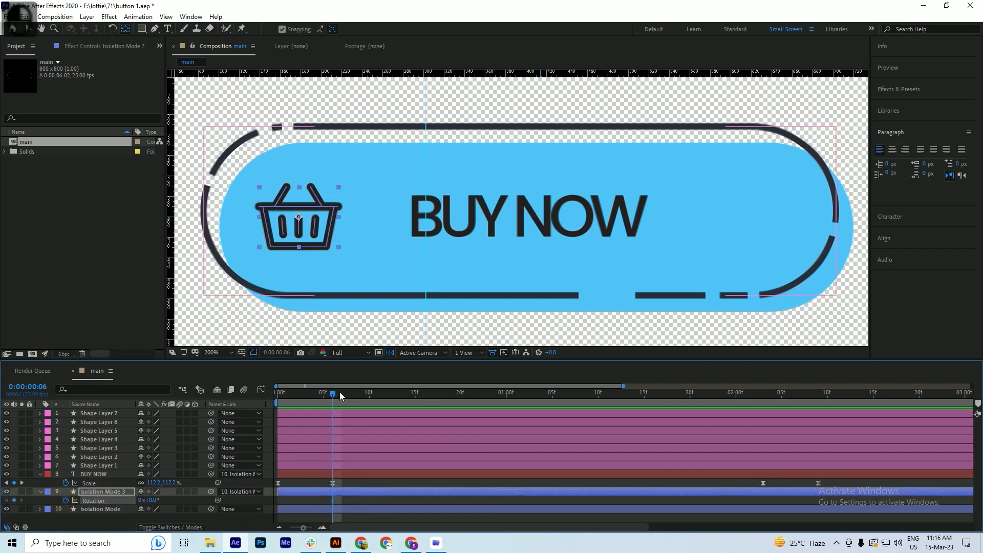
pyautogui.moveTo(334, 398); pyautogui.dragTo(371, 402)
pyautogui.click(371, 400)
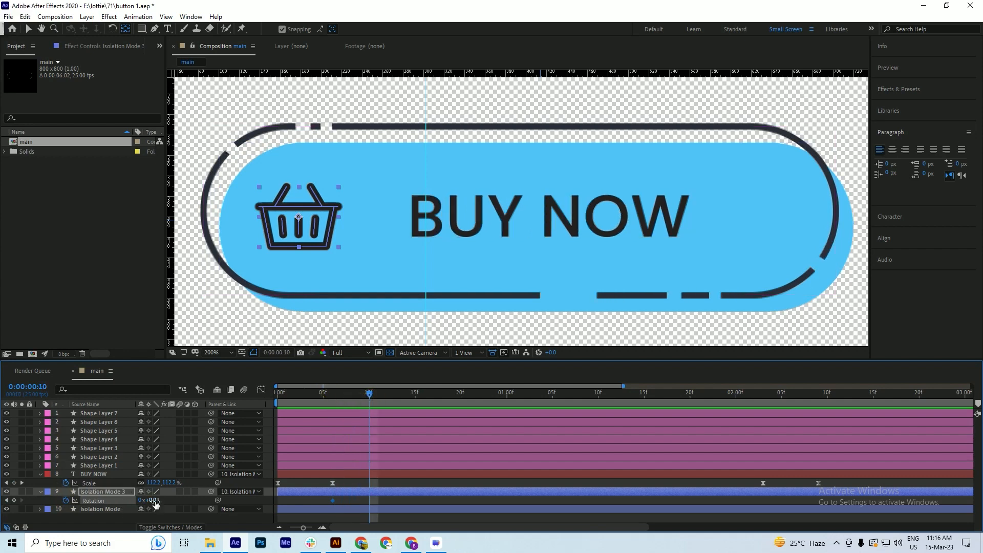
pyautogui.moveTo(150, 500); pyautogui.dragTo(233, 492)
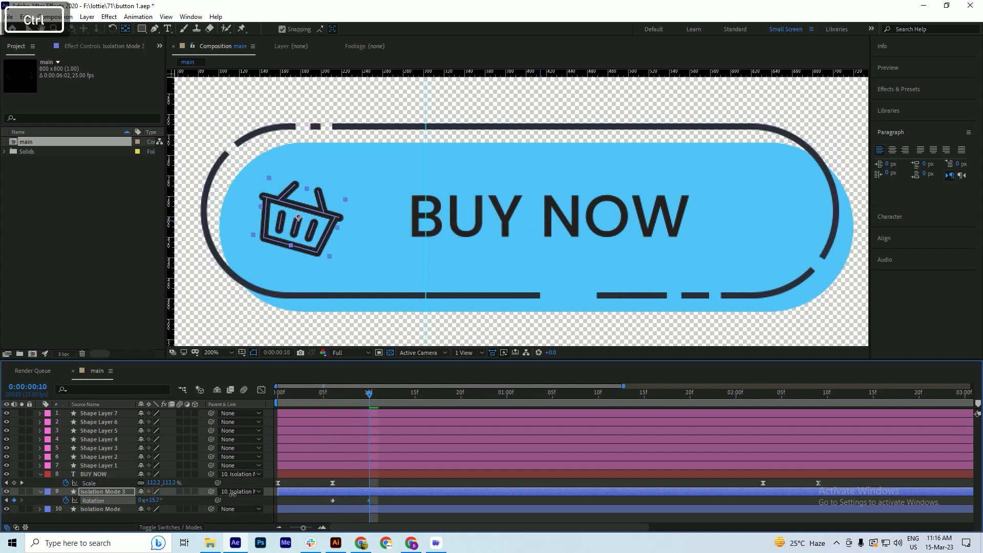
pyautogui.hotkey('ctrl', 's')
# - Keyframe the basket's Rotation at 0° on 0:00:00:14 and save the project
pyautogui.moveTo(369, 399); pyautogui.dragTo(404, 404)
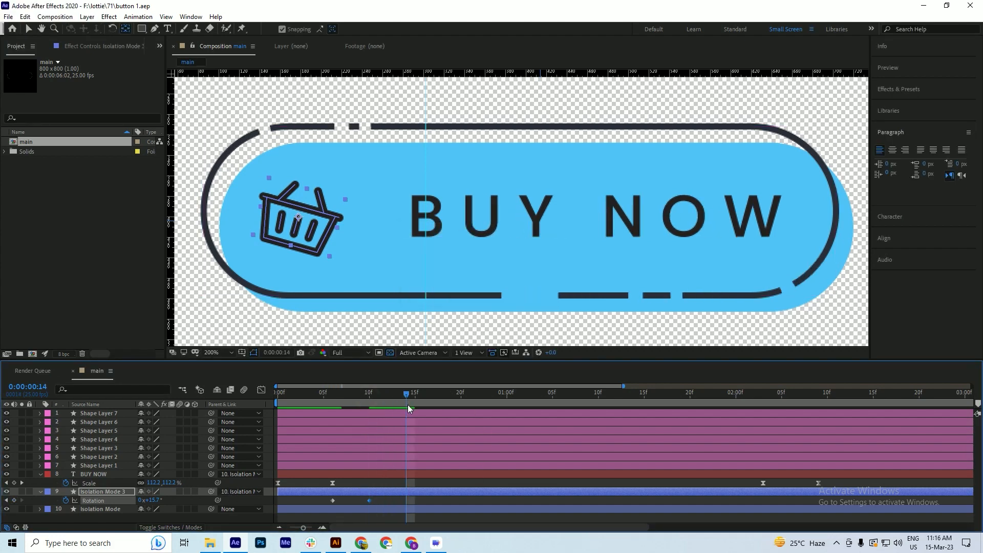
pyautogui.click(150, 501)
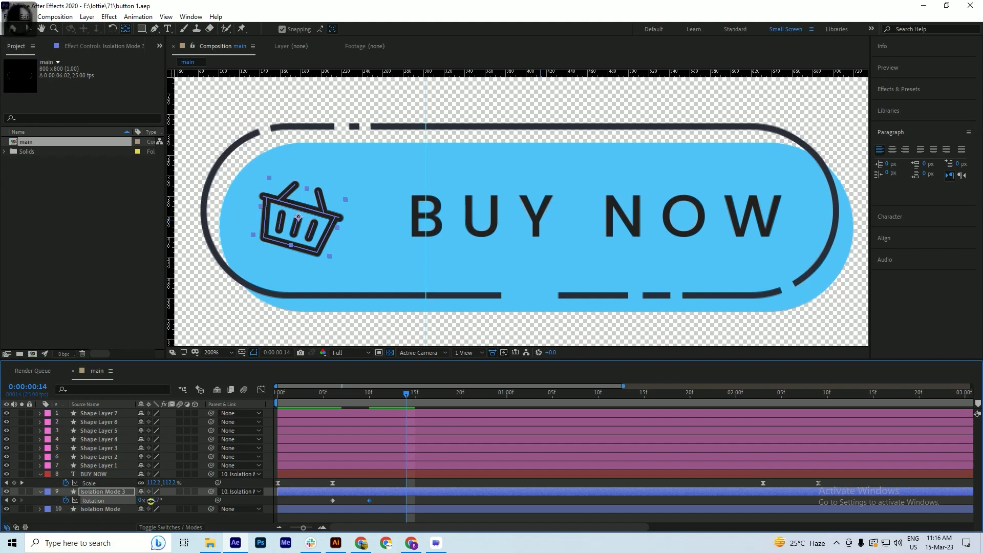
pyautogui.write('0')
pyautogui.press('Return')
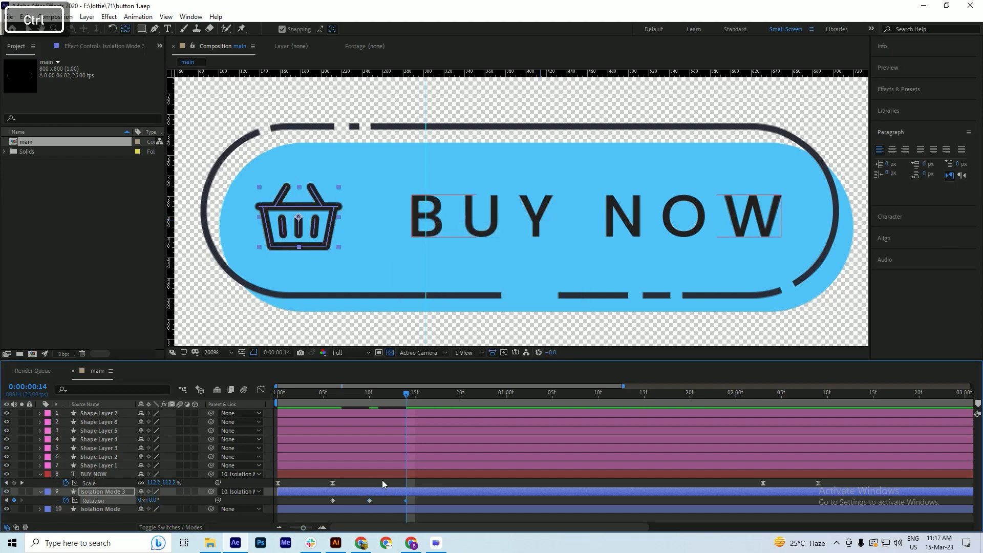
pyautogui.hotkey('ctrl', 's')
# - Switch to Chrome, open the bookmarked Top Five AE Expressions page in a new tab and copy the Inertial Bounce v1.2 expression code
pyautogui.click(361, 543)
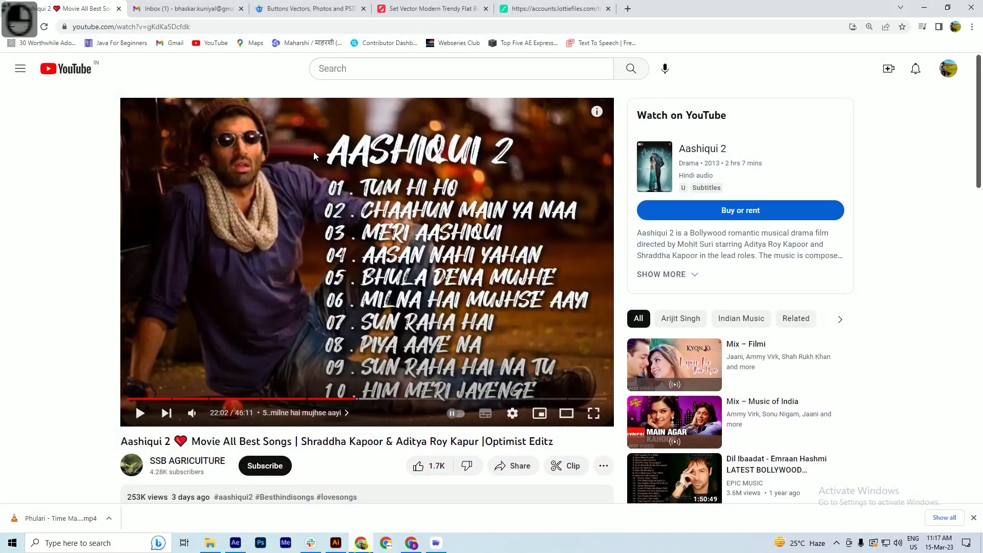
pyautogui.click(628, 8)
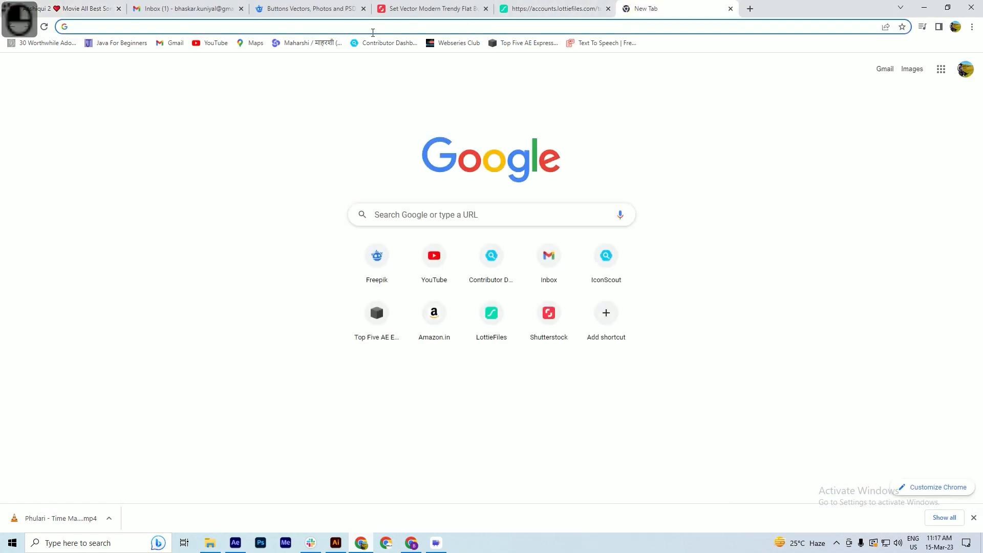
pyautogui.click(544, 49)
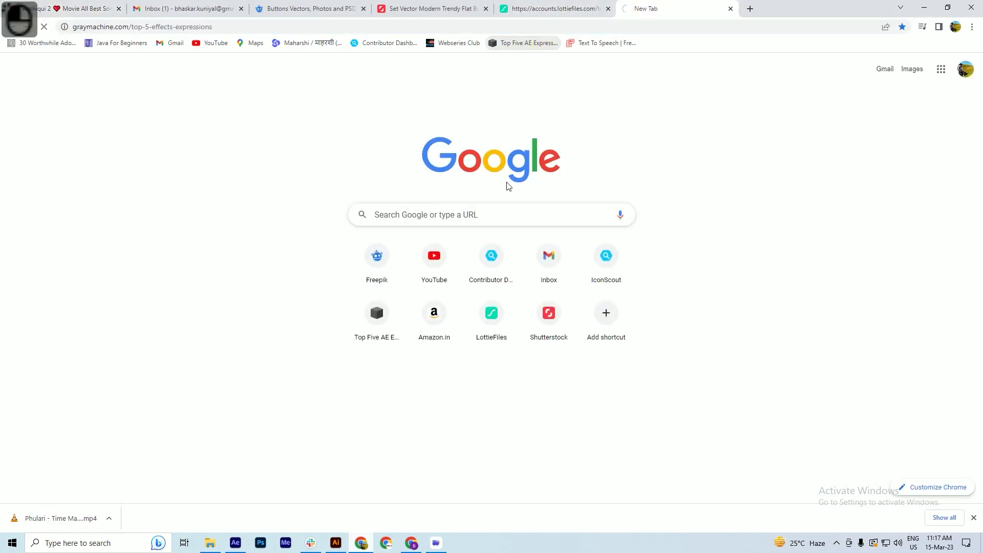
pyautogui.scroll(-3, 373, 230)
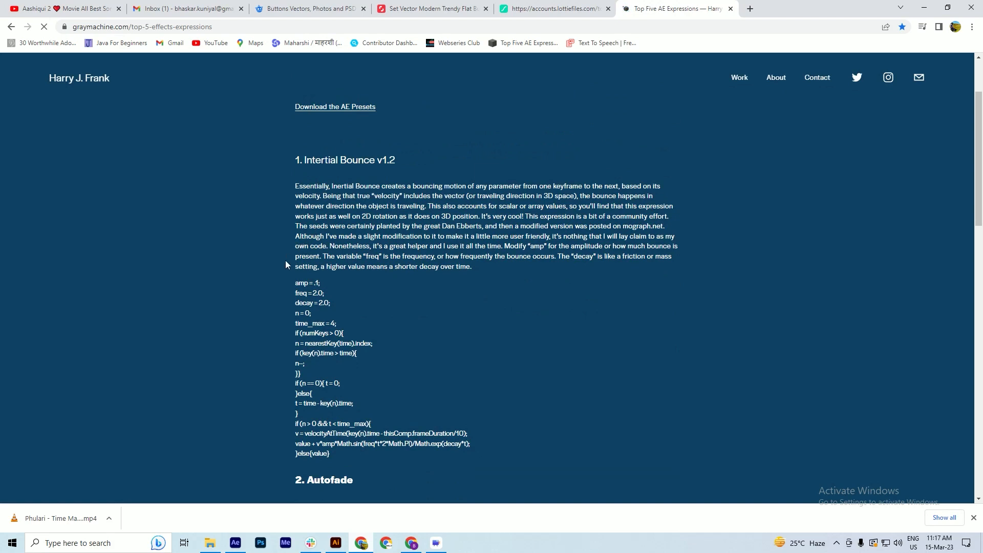
pyautogui.moveTo(296, 284); pyautogui.dragTo(335, 453)
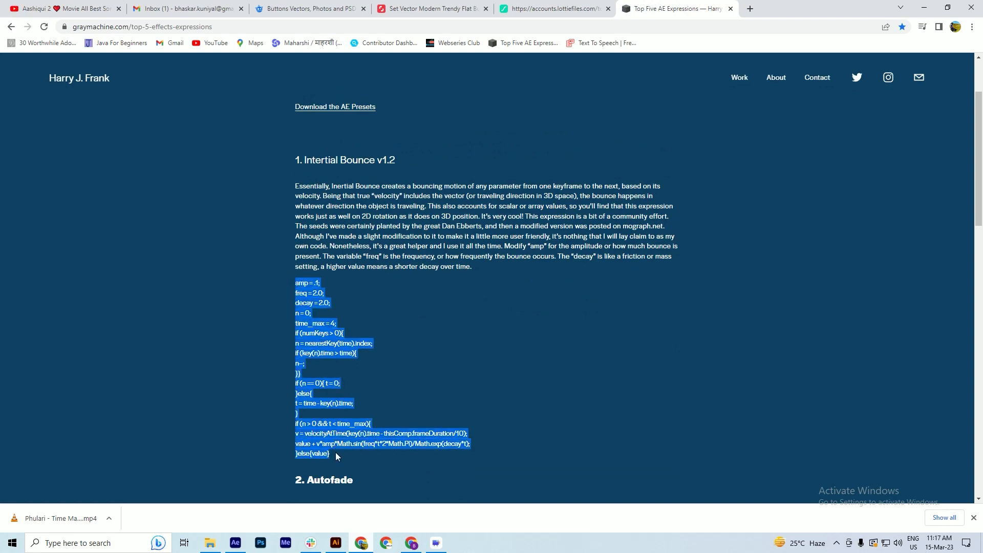
pyautogui.hotkey('ctrl', 'c')
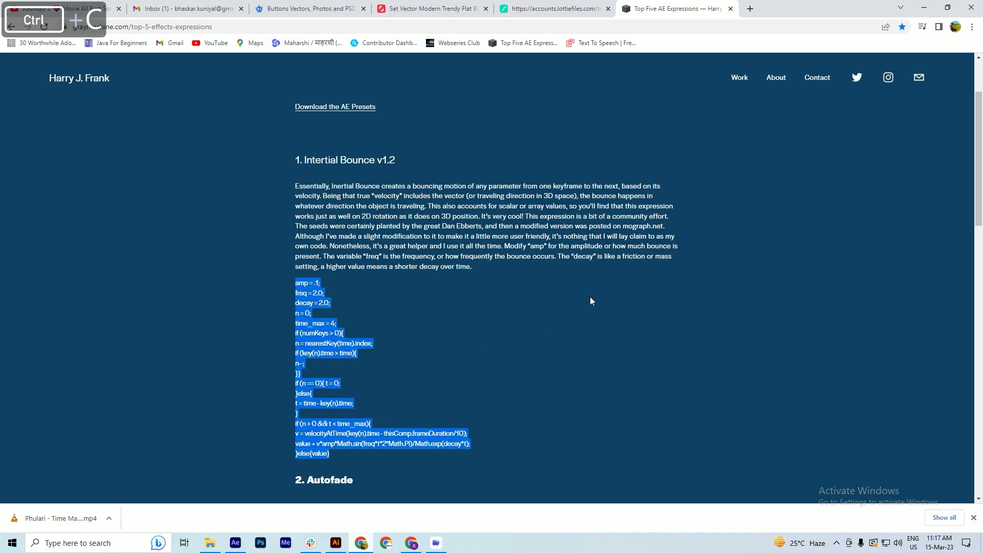
# - Return to After Effects and apply the copied Inertial Bounce expression to the basket's Rotation
pyautogui.hotkey('alt', 'Tab')
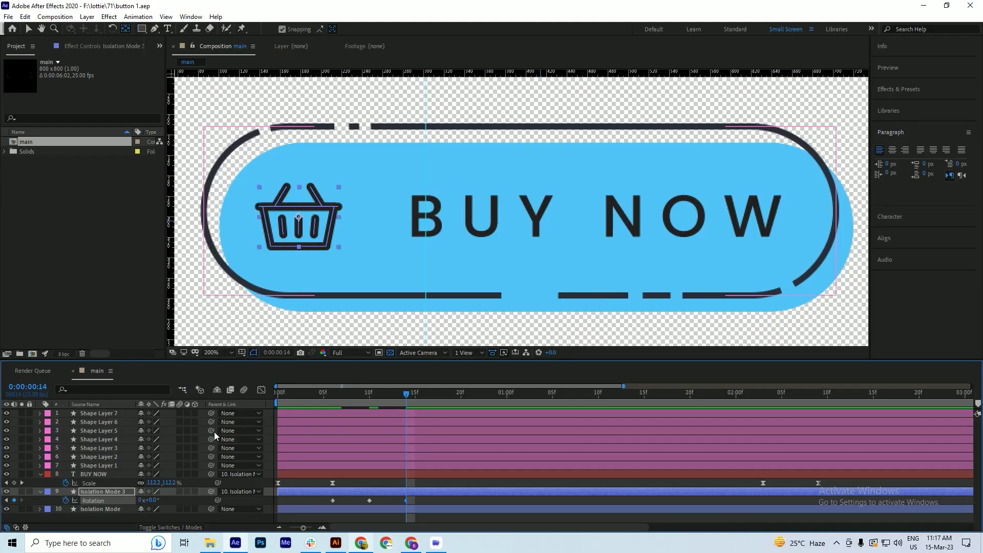
pyautogui.press('alt')
pyautogui.keyDown('alt'); pyautogui.click(65, 501); pyautogui.keyUp('alt')
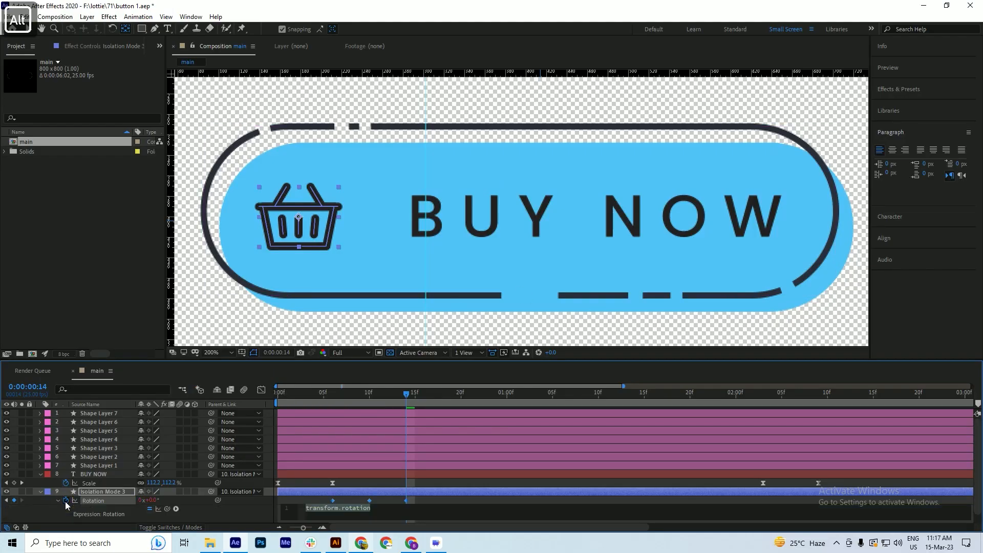
pyautogui.hotkey('ctrl', 'v')
pyautogui.press('Return')
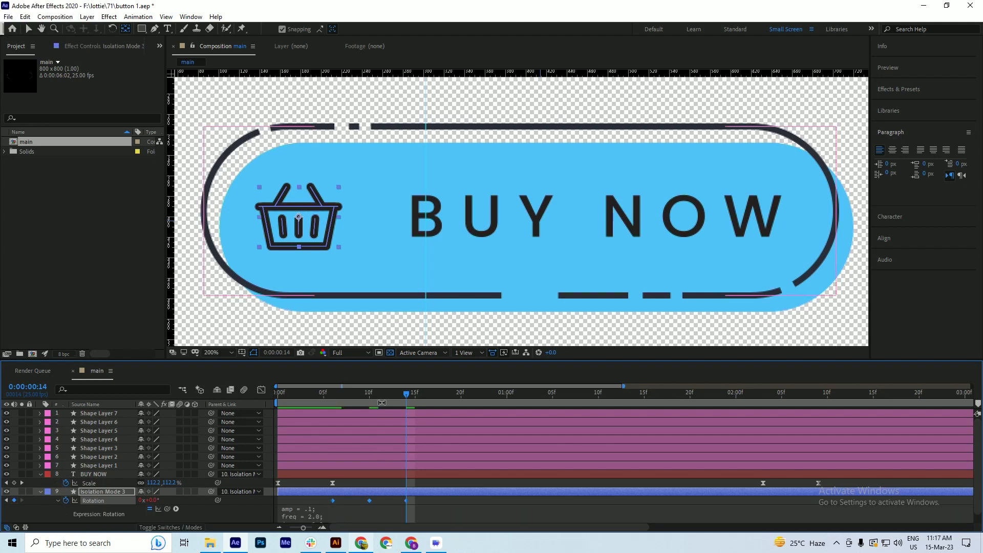
# - Preview the basket's rotation with the bounce expression from its first keyframe and again from the composition's start
pyautogui.moveTo(375, 395); pyautogui.dragTo(335, 409)
pyautogui.press('space')
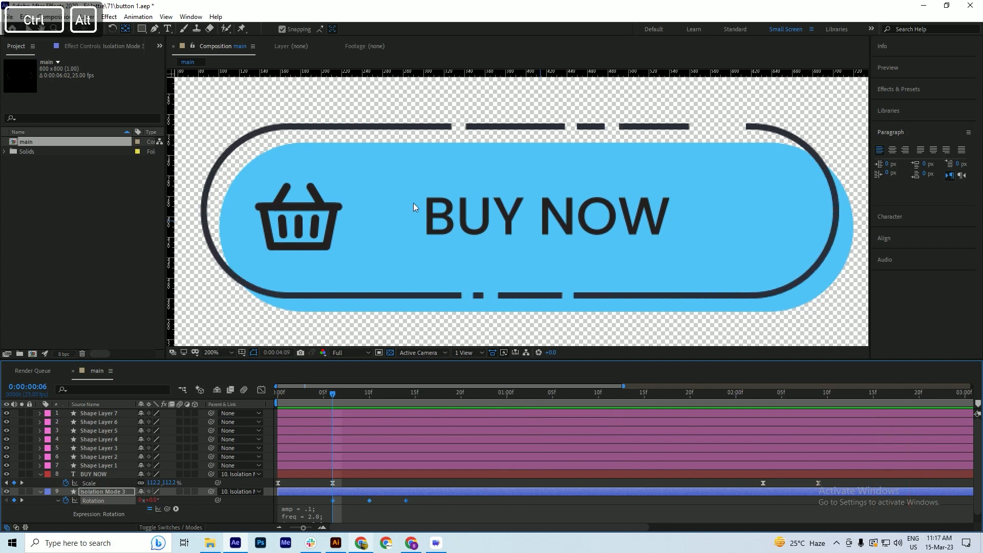
pyautogui.press('space')
pyautogui.moveTo(481, 397); pyautogui.dragTo(530, 398)
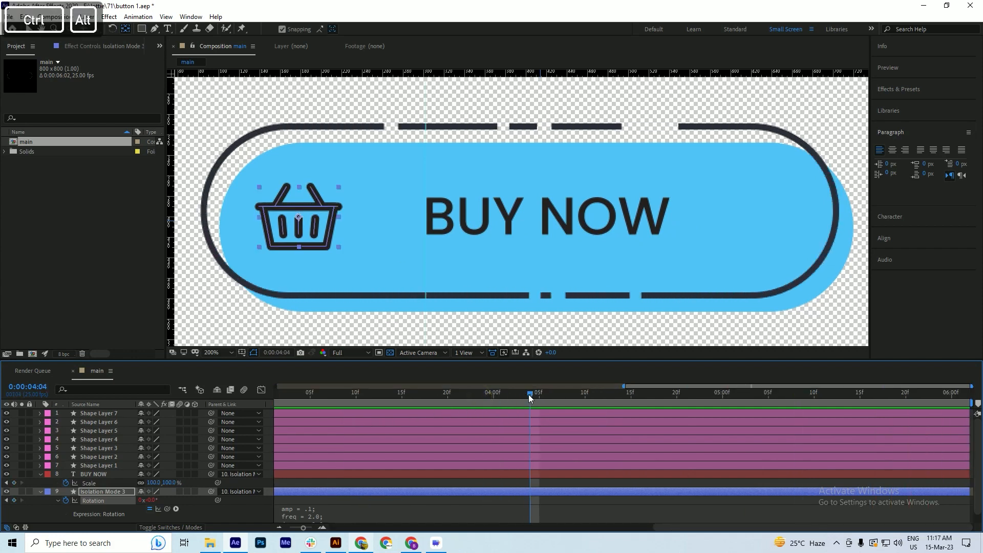
pyautogui.scroll(-3, 530, 398)
pyautogui.moveTo(311, 396); pyautogui.dragTo(278, 408)
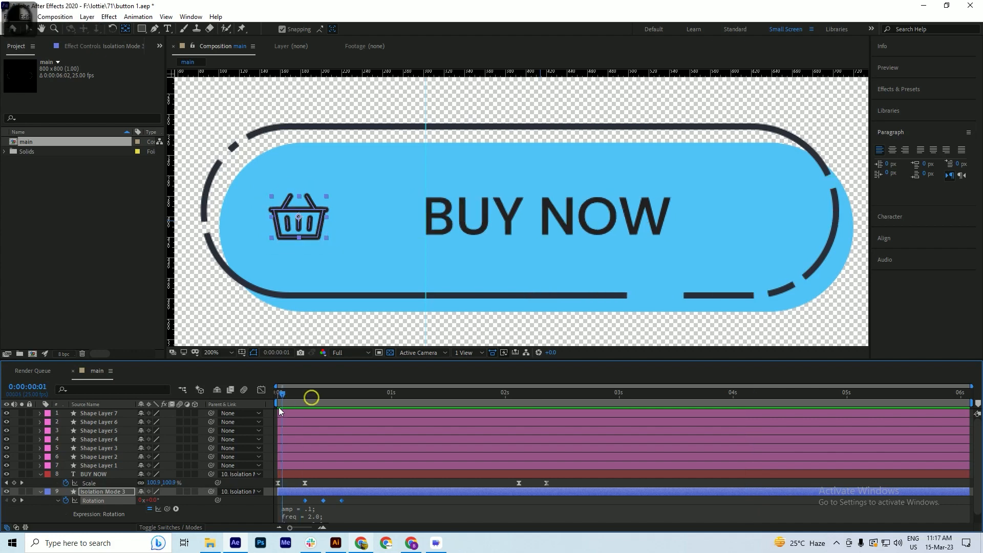
pyautogui.press('space')
pyautogui.press('space')
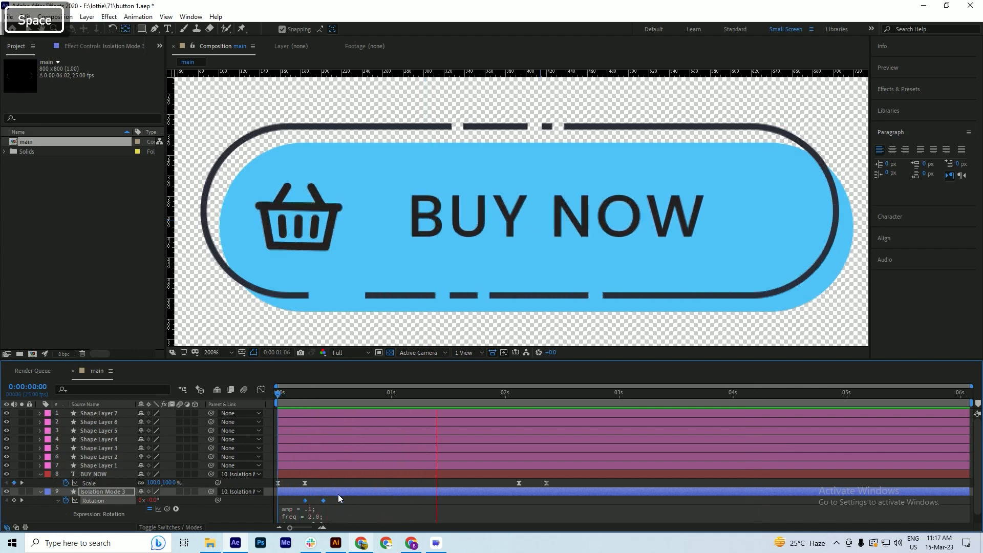
# - Move the basket's last Rotation keyframe about two frames earlier and preview the motion from 0:00:00:05
pyautogui.click(342, 500)
pyautogui.moveTo(342, 500); pyautogui.dragTo(333, 502)
pyautogui.click(299, 395)
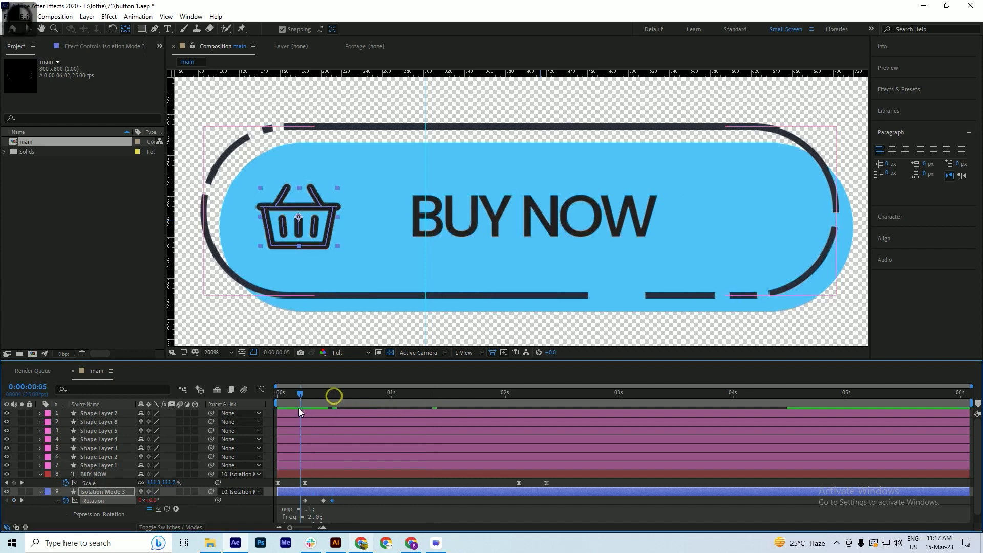
pyautogui.press('space')
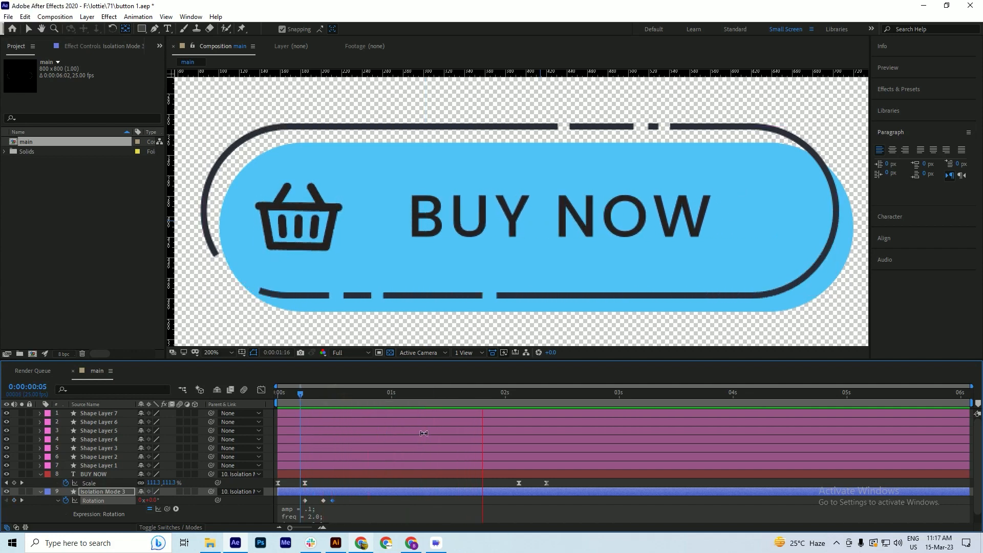
# - Paste a copy of the basket's two Scale keyframes at 0:00:02:03 and time-reverse the pasted pair
pyautogui.moveTo(522, 404)
pyautogui.mouseDown()
pyautogui.moveTo(506, 396)
pyautogui.moveTo(480, 408)
pyautogui.moveTo(518, 415)
pyautogui.mouseUp()
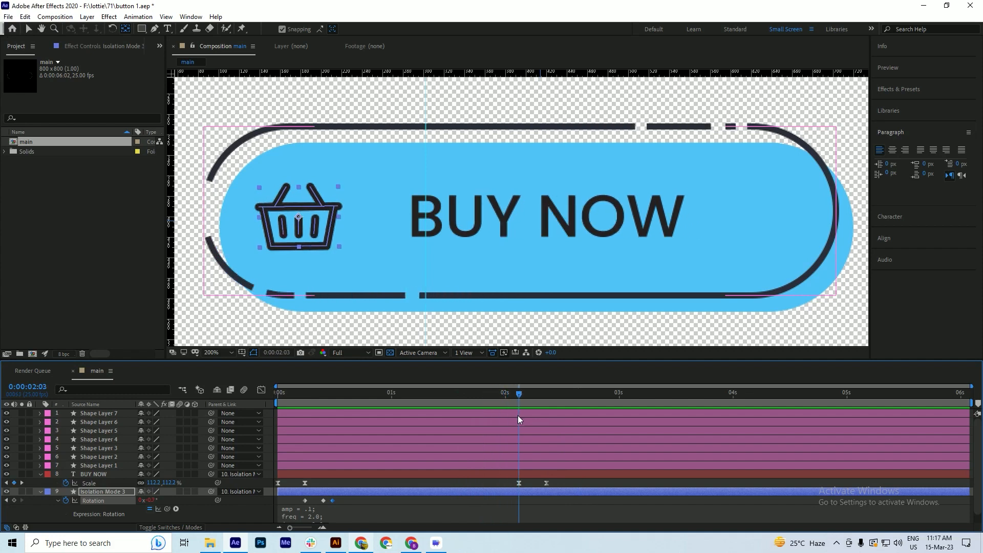
pyautogui.click(364, 476)
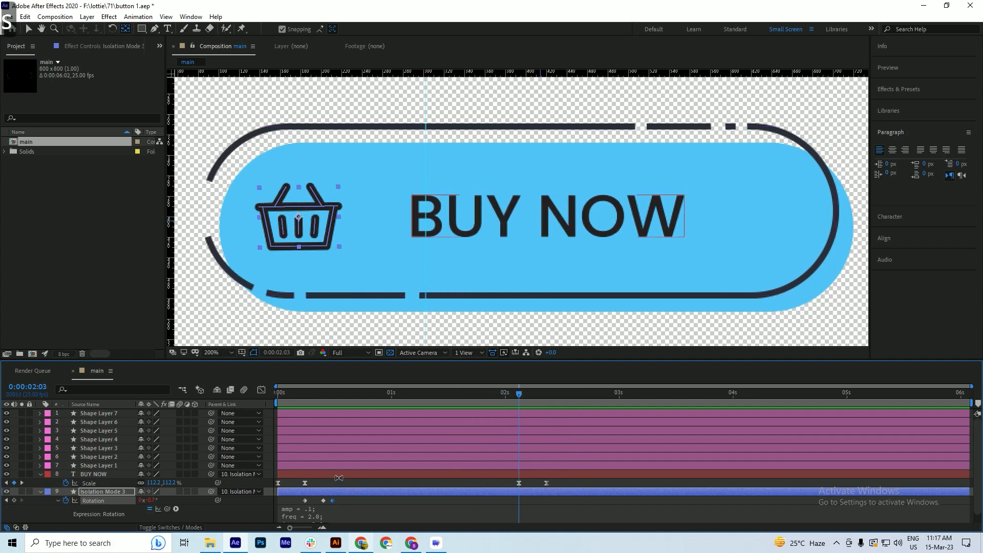
pyautogui.press('s')
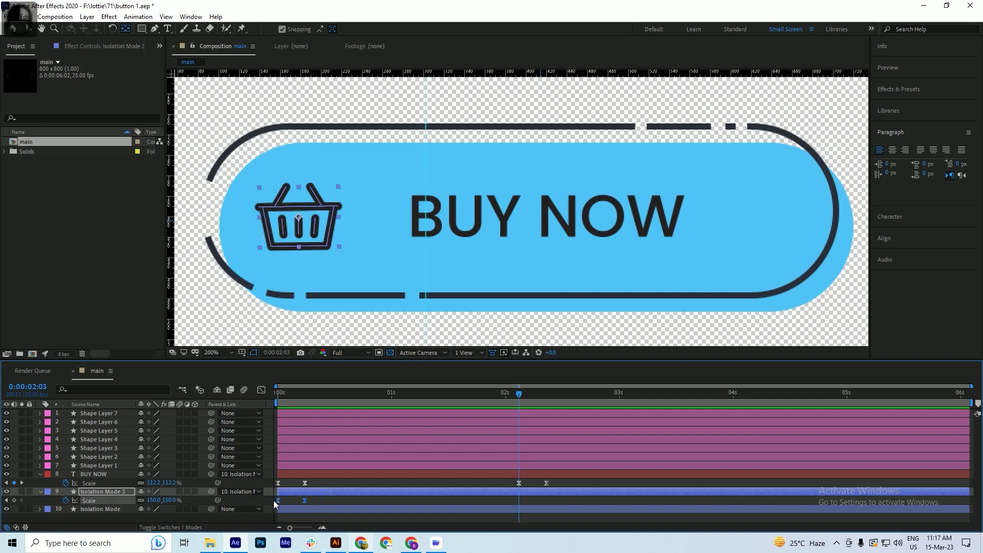
pyautogui.hotkey('ctrl', 'v')
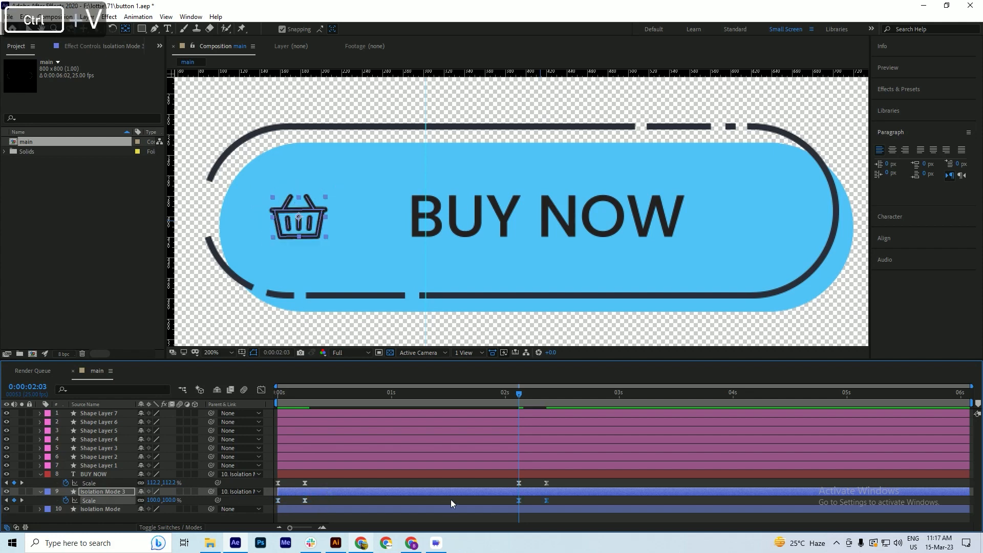
pyautogui.rightClick(518, 500)
pyautogui.moveTo(563, 492)
pyautogui.click(692, 493)
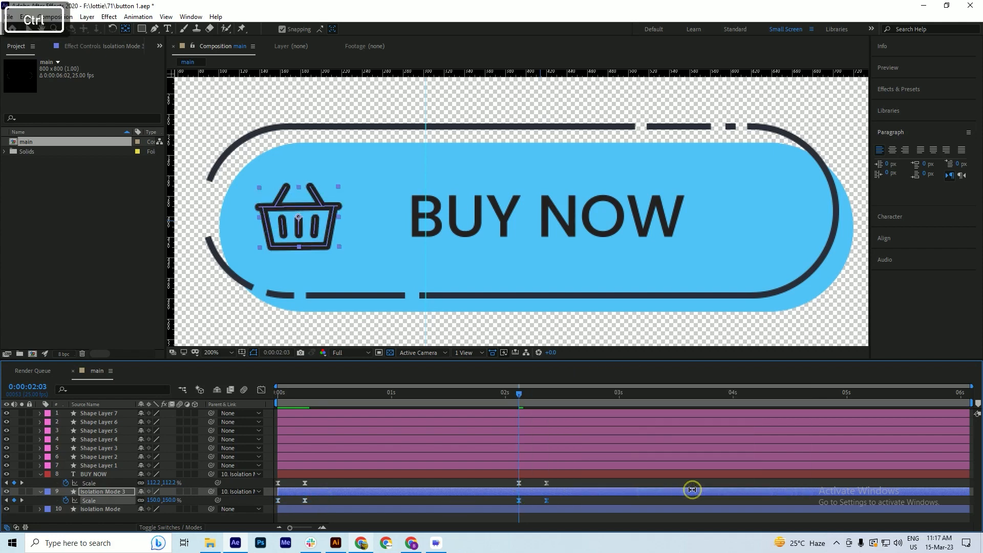
# - Preview the basket's scale-down and the whole animation from 0:00:00:00, and save the project
pyautogui.press('space')
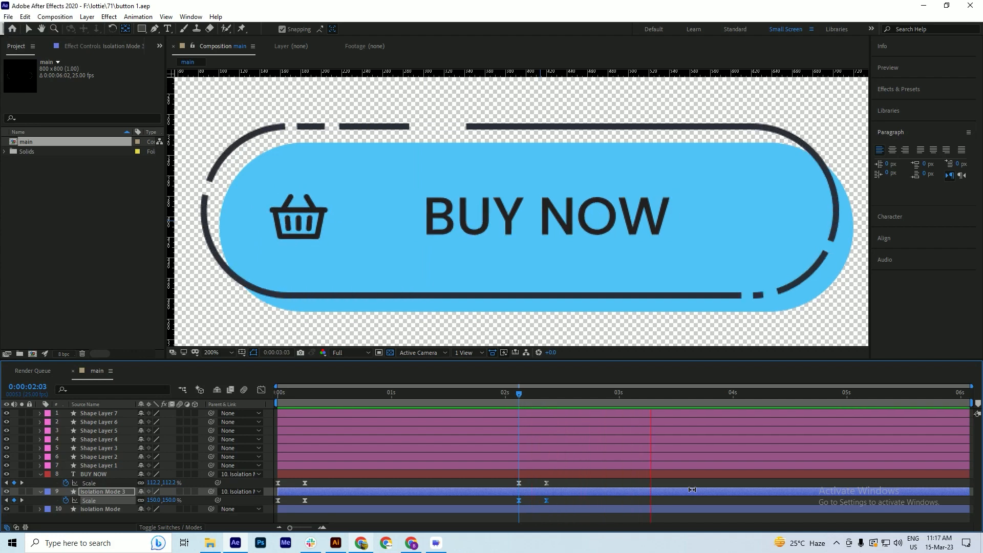
pyautogui.moveTo(512, 396); pyautogui.dragTo(168, 400)
pyautogui.press('space')
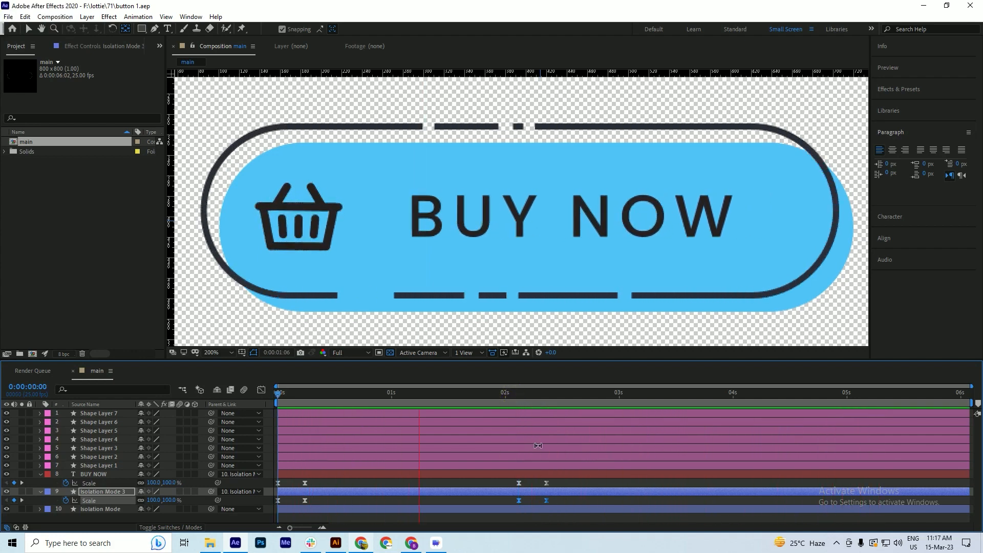
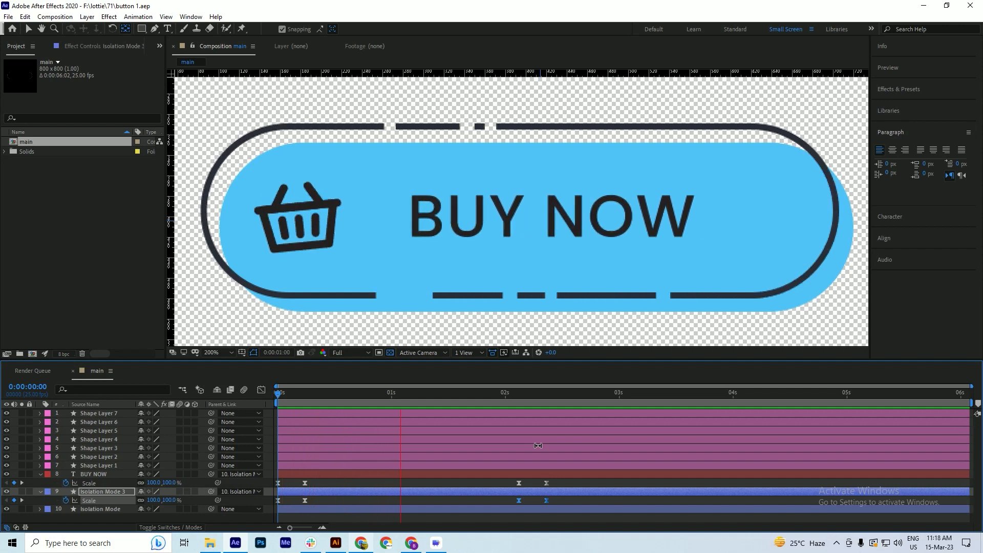
pyautogui.press('space')
pyautogui.hotkey('ctrl', 's')
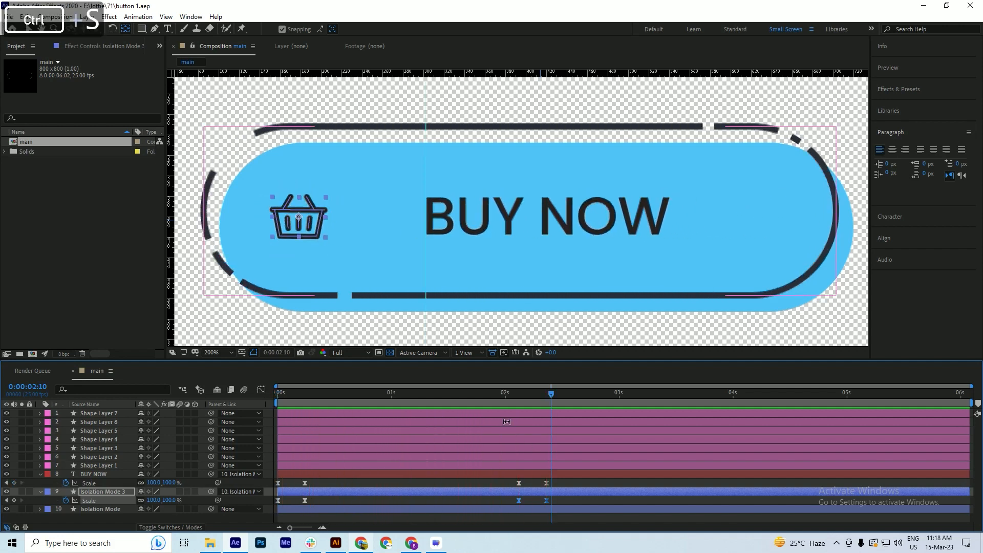
# - Move the ending Offset keyframes of Shape Layers 1 to 7 to 0:00:03:00 and preview the faster outline rotation
pyautogui.click(539, 412)
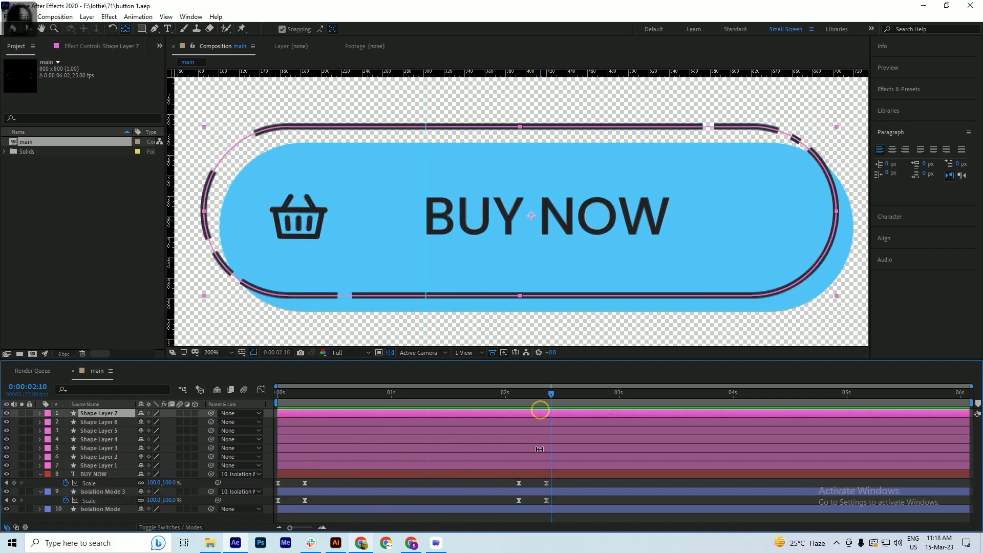
pyautogui.keyDown('shift'); pyautogui.click(538, 467); pyautogui.keyUp('shift')
pyautogui.press('space')
pyautogui.press('u')
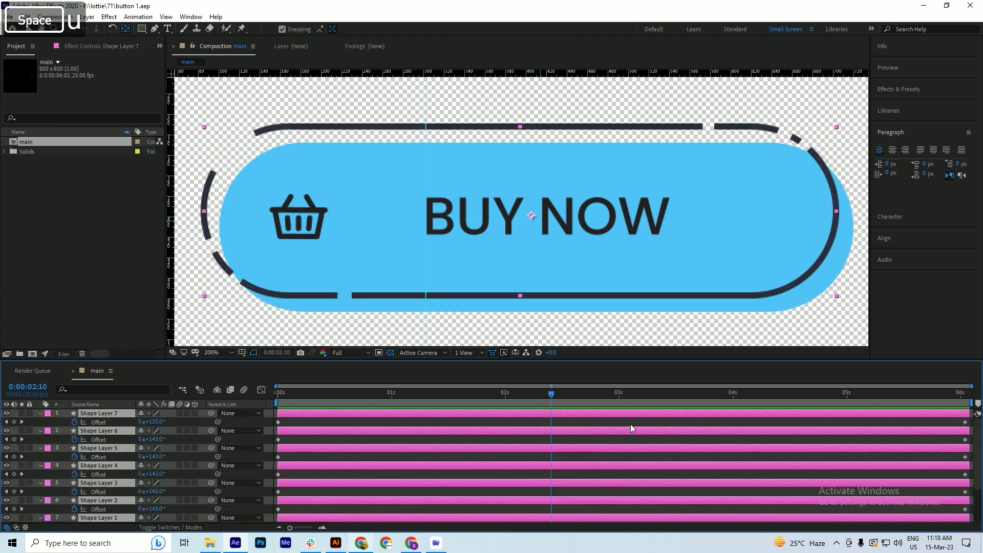
pyautogui.moveTo(945, 420); pyautogui.dragTo(970, 525)
pyautogui.scroll(-3, 959, 500)
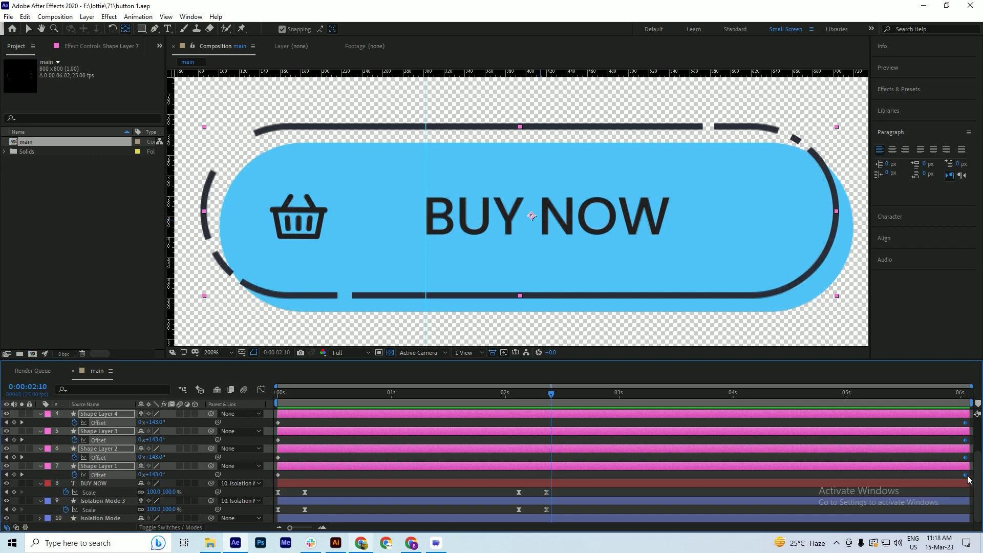
pyautogui.moveTo(967, 479); pyautogui.dragTo(619, 484)
pyautogui.press('space')
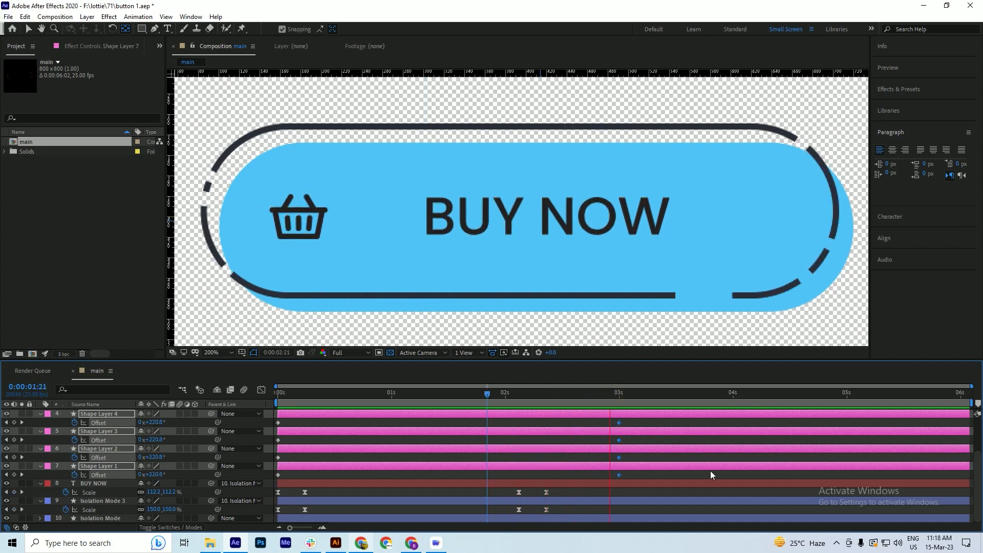
# - End the work area at 0:00:03:00, trim the composition to it and save the project
pyautogui.click(618, 394)
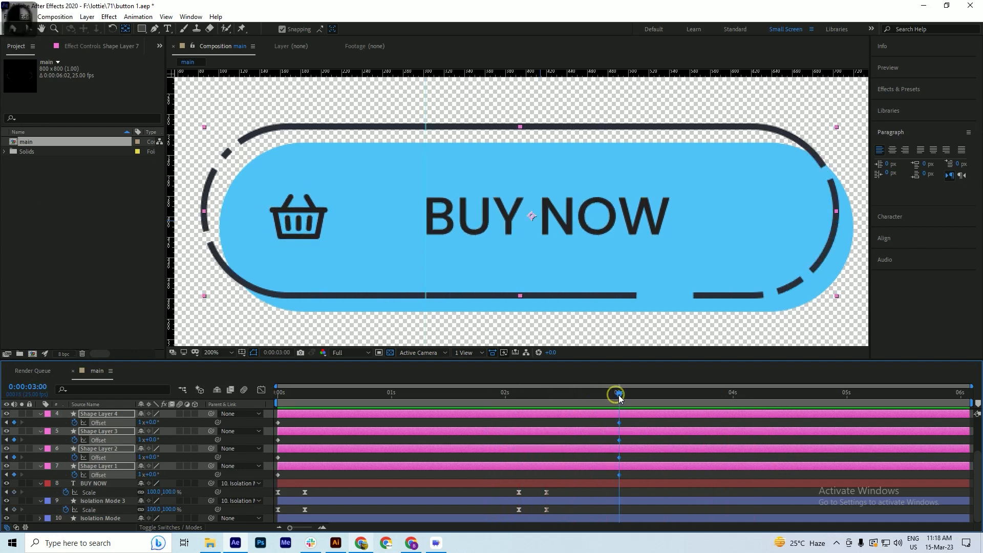
pyautogui.press('n')
pyautogui.rightClick(607, 404)
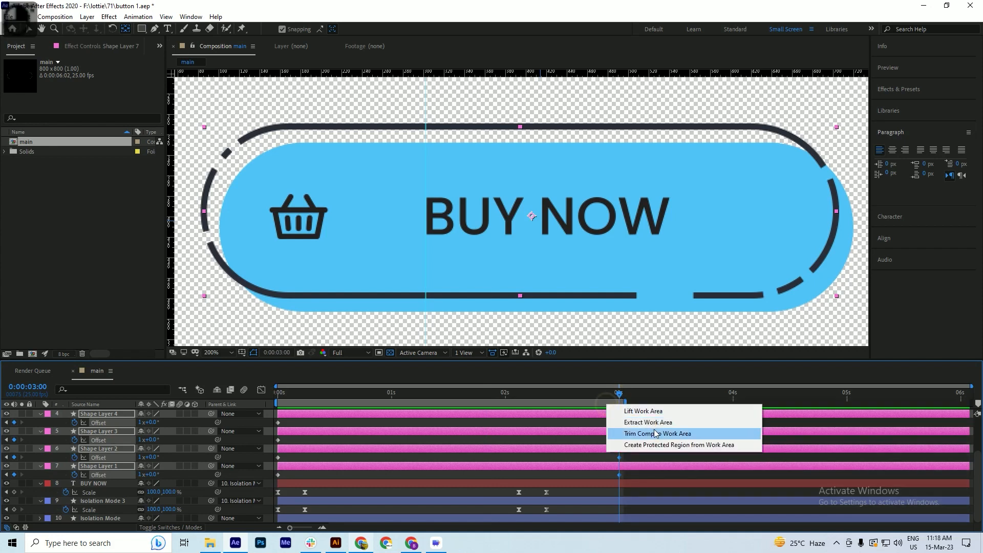
pyautogui.click(656, 433)
pyautogui.hotkey('ctrl', 's')
# - Select all layers, collapse their properties and preview the trimmed animation from 0:00:00:00
pyautogui.hotkey('ctrl', 'a')
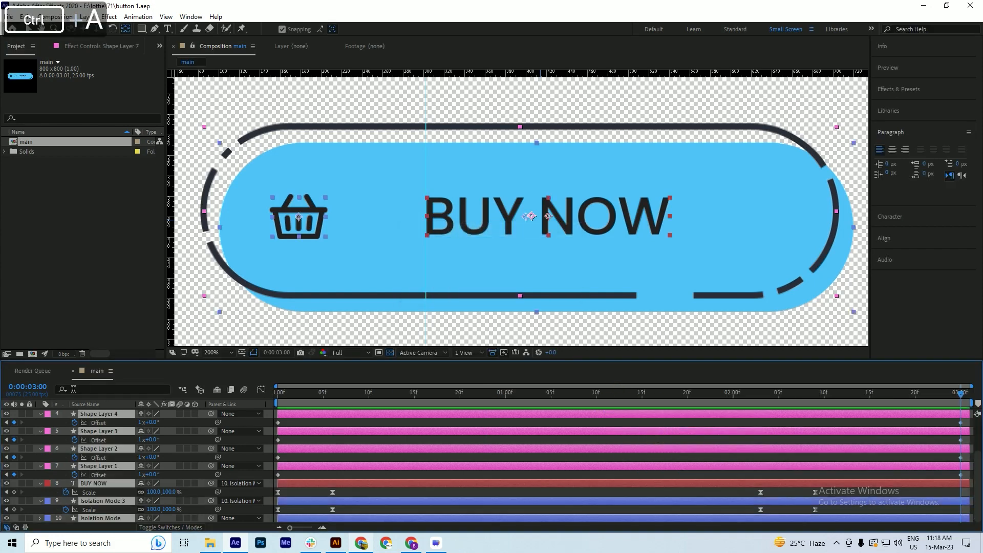
pyautogui.click(40, 414)
pyautogui.press('space')
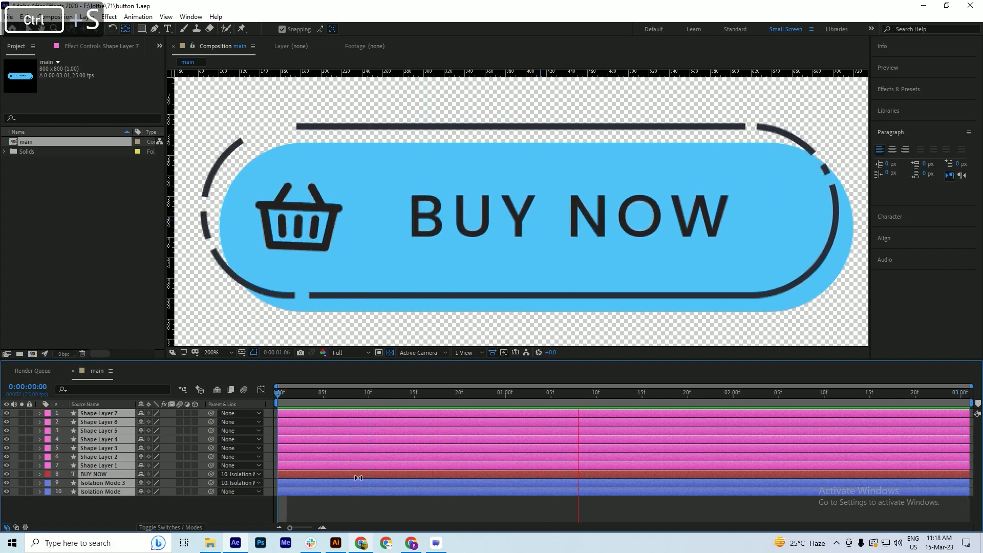
# - Save the project, preview the trimmed BUY NOW animation and deselect all layers
pyautogui.hotkey('ctrl', 's')
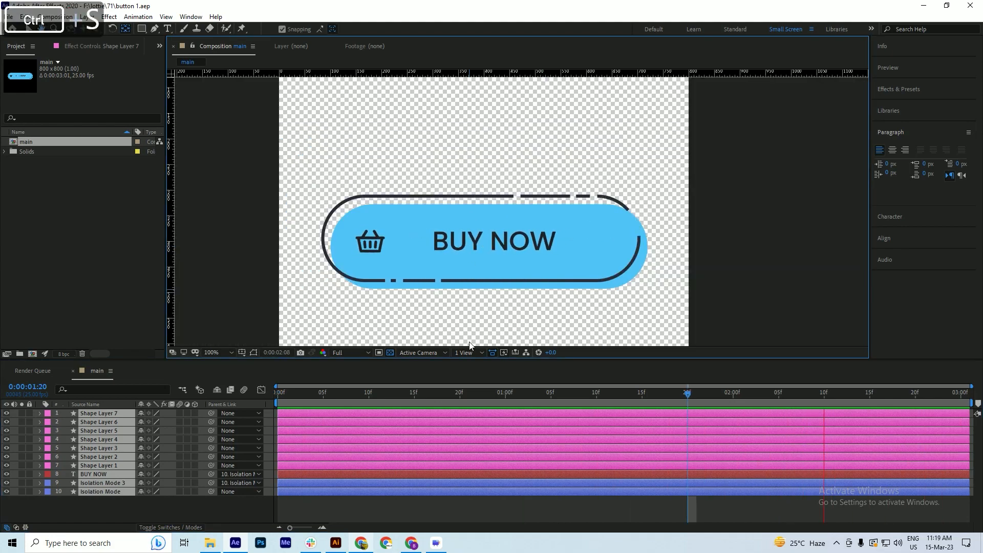
pyautogui.press('space')
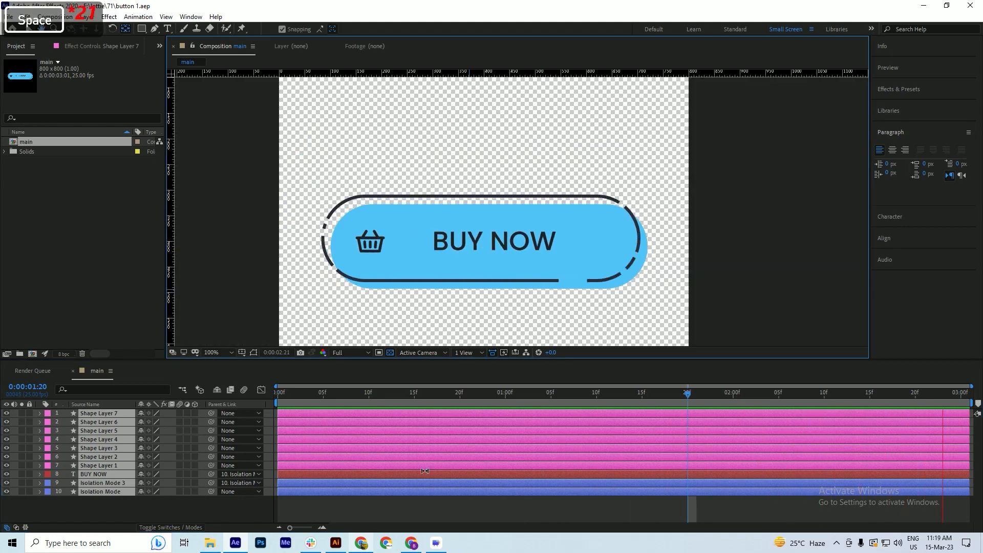
pyautogui.click(395, 499)
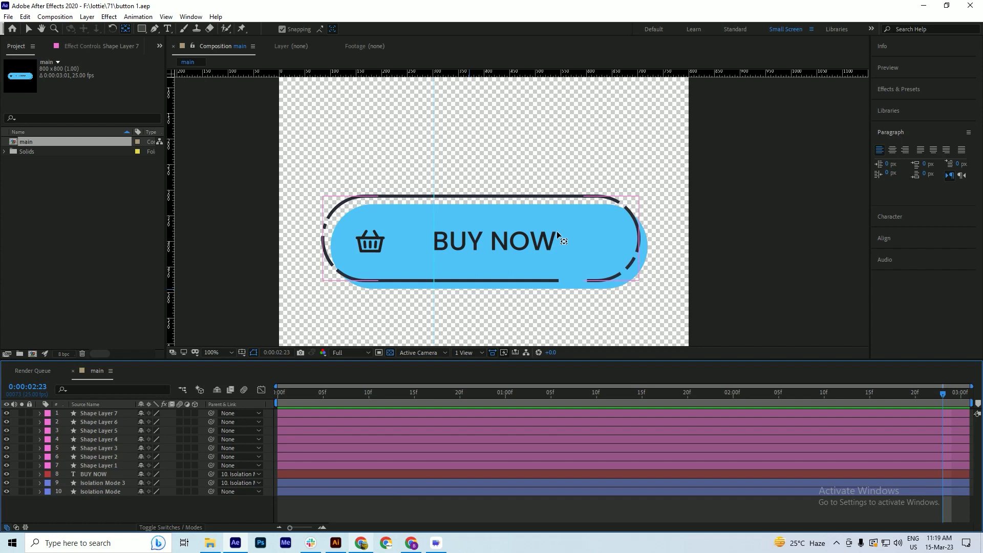
# - Save a copy of the project as "button 2" in the same folder
pyautogui.hotkey('ctrl', 'shift', 's')
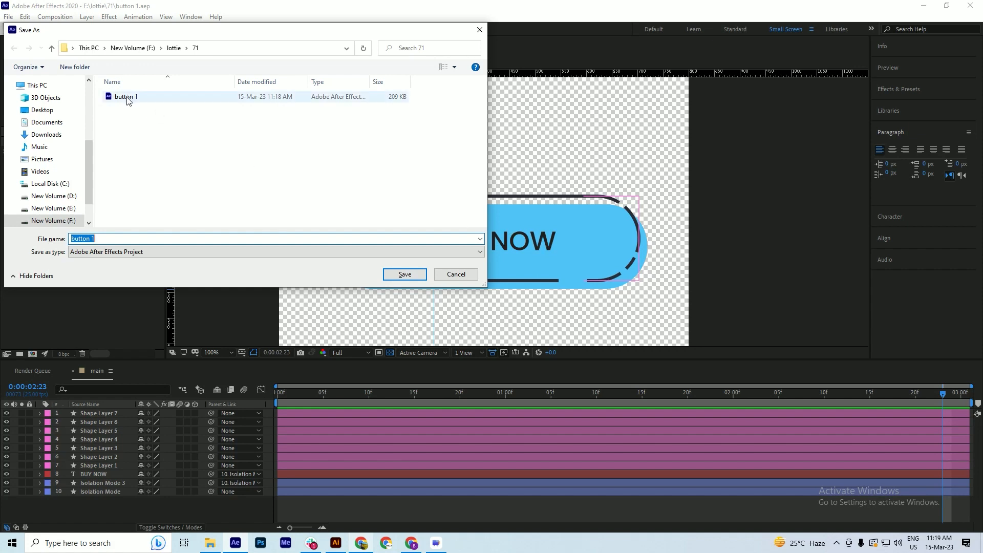
pyautogui.click(120, 238)
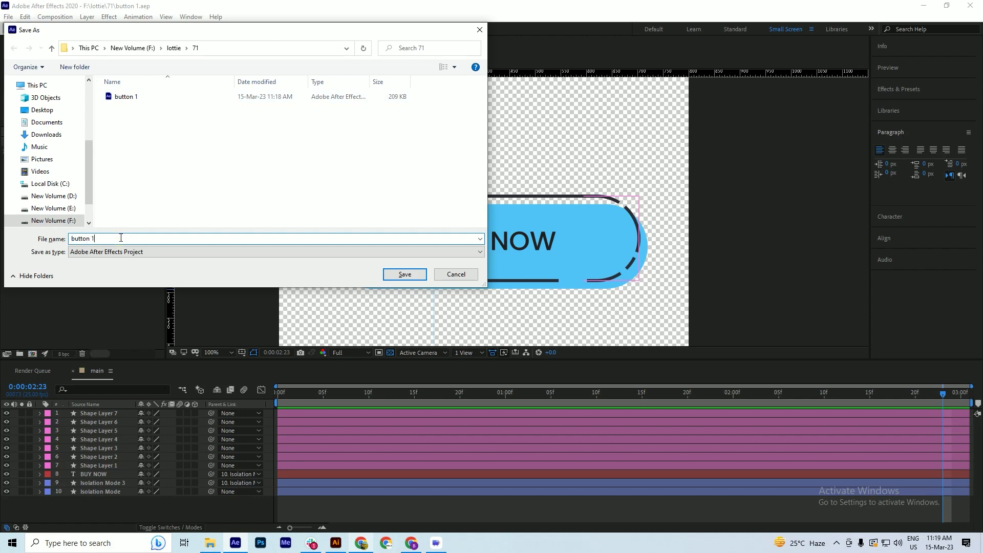
pyautogui.press('BackSpace')
pyautogui.write('2')
pyautogui.press('Return')
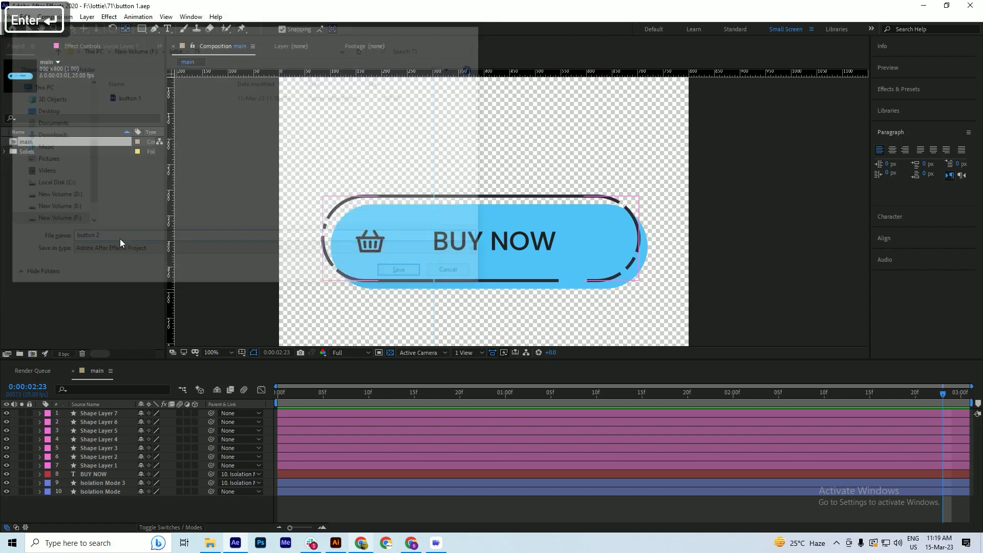
pyautogui.hotkey('ctrl', 's')
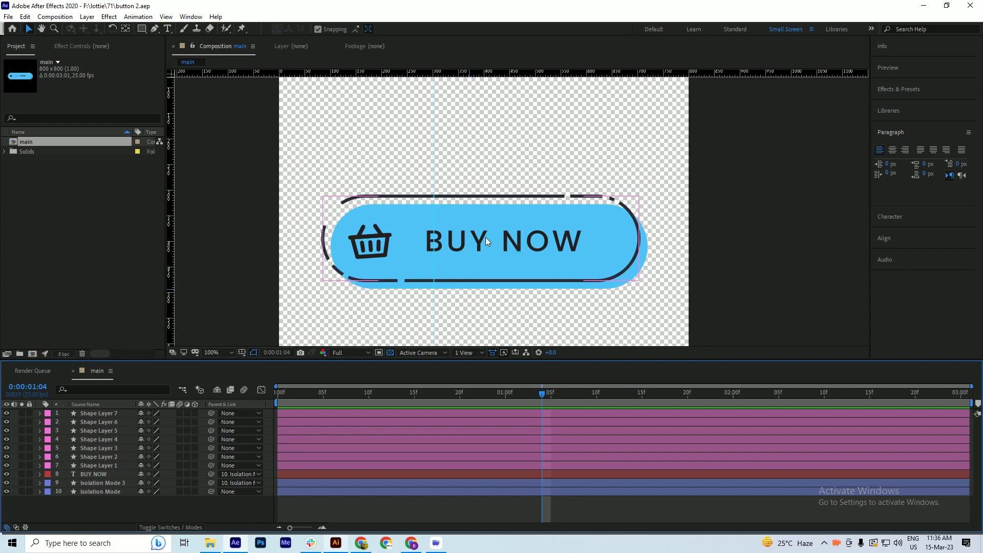
# - Switch to Illustrator and copy the hex fill colour of the WATCH NOW button's green background shape
pyautogui.hotkey('alt', 'Tab')
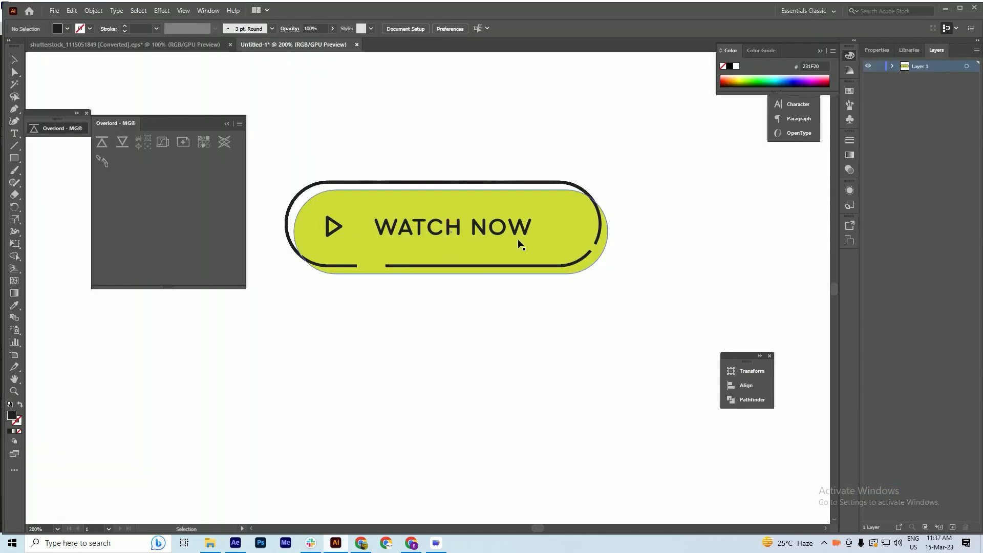
pyautogui.click(369, 260)
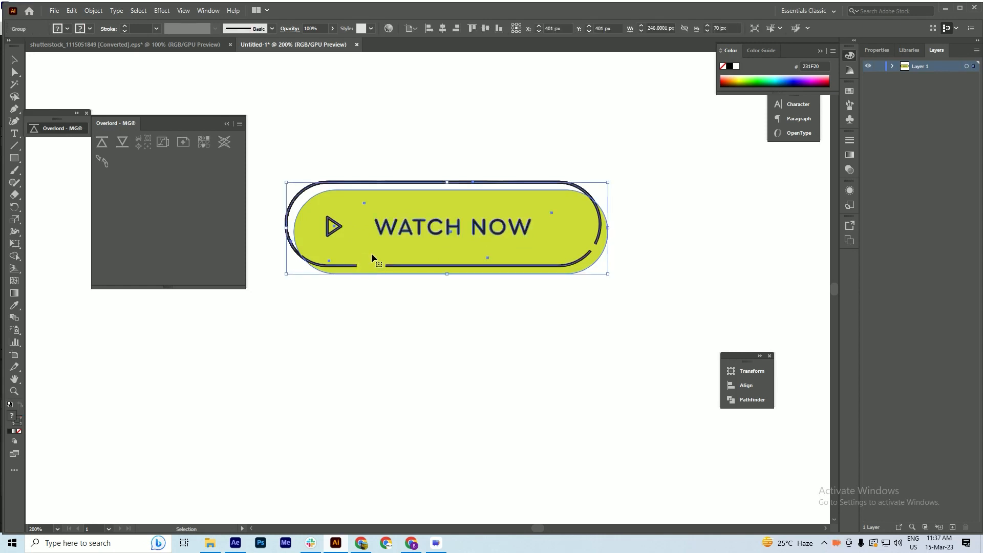
pyautogui.doubleClick(354, 251)
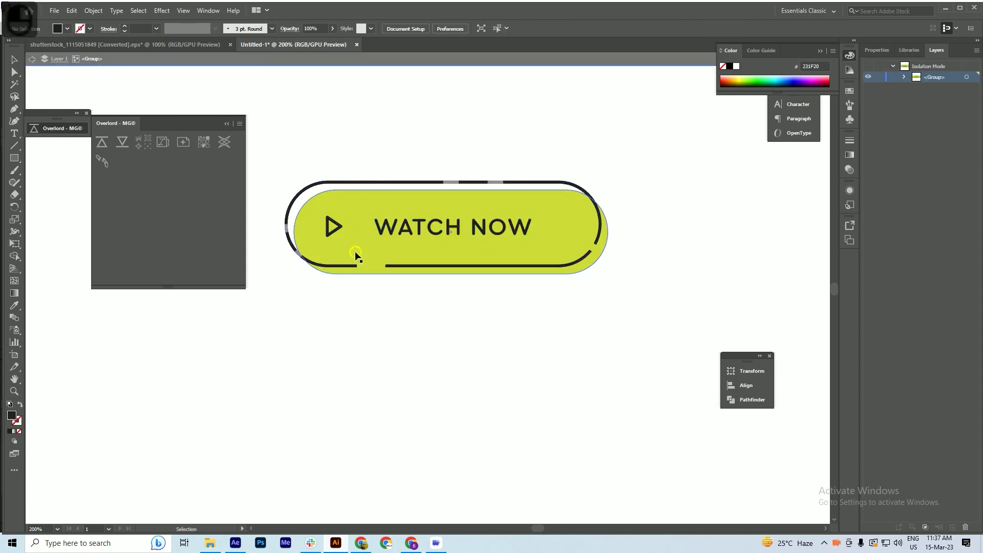
pyautogui.doubleClick(14, 418)
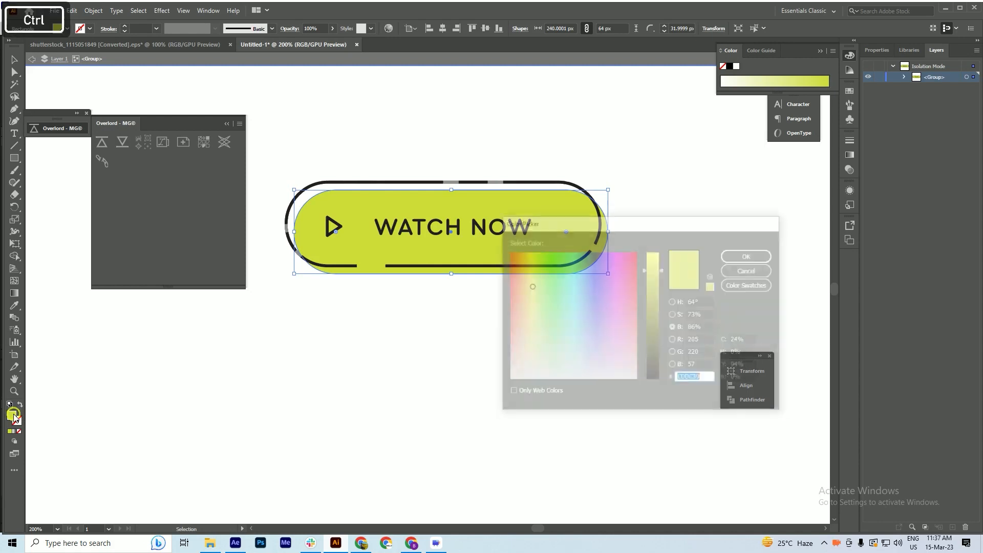
pyautogui.hotkey('ctrl', 'c')
pyautogui.click(747, 257)
# - Switch back to After Effects and set the button background's fill colour to CDDC39
pyautogui.hotkey('alt', 'Tab')
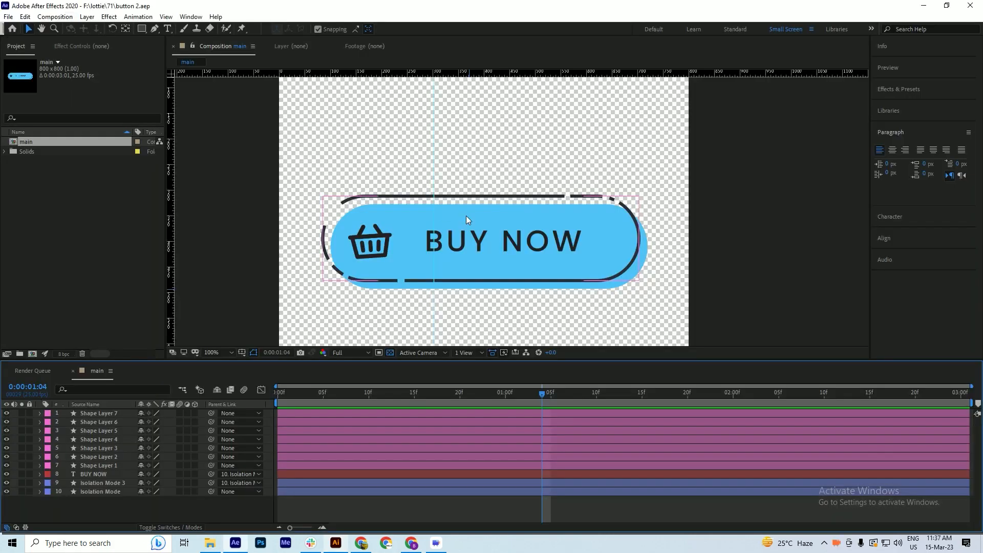
pyautogui.click(379, 289)
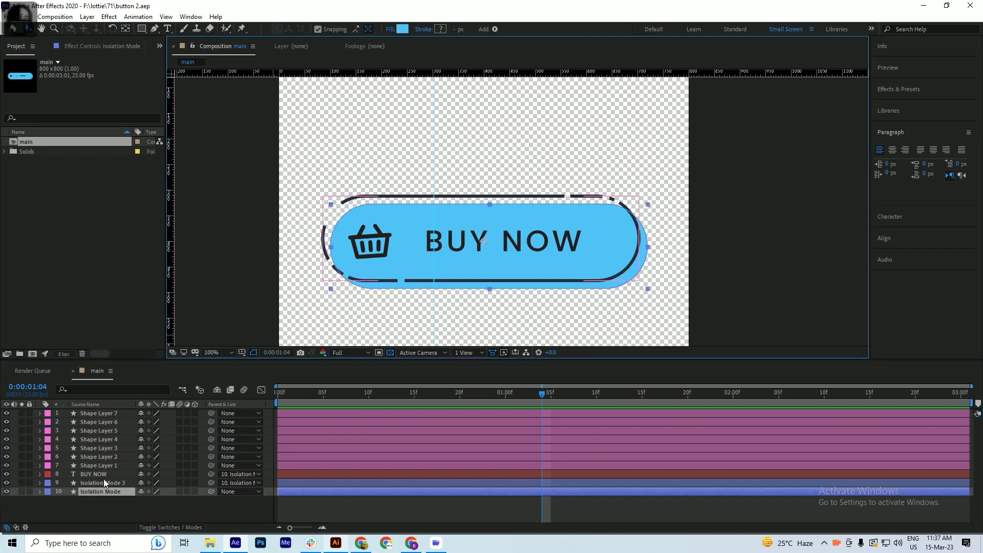
pyautogui.hotkey('ctrl', 'v')
pyautogui.press('Return')
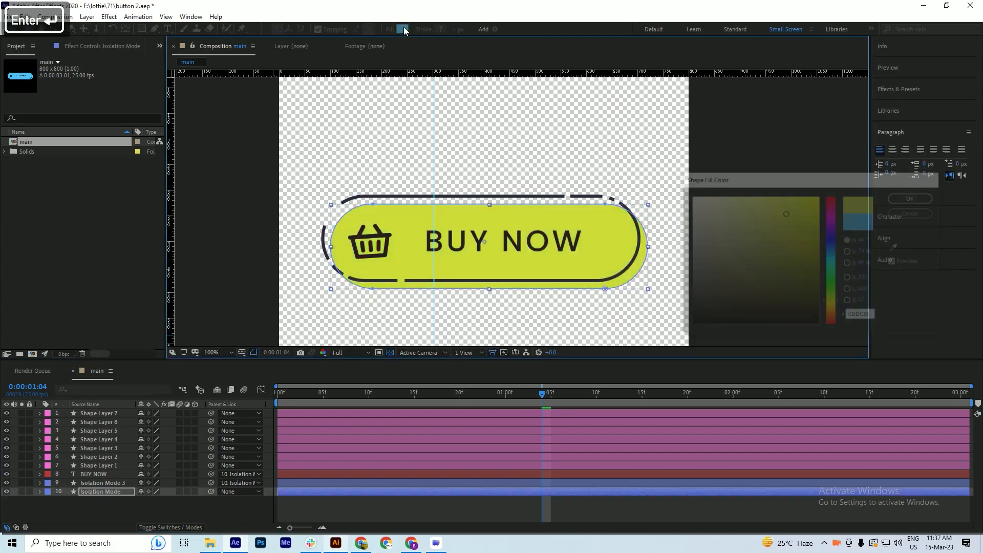
# - Change the BUY NOW text to WATCH NOW and save the project
pyautogui.doubleClick(98, 473)
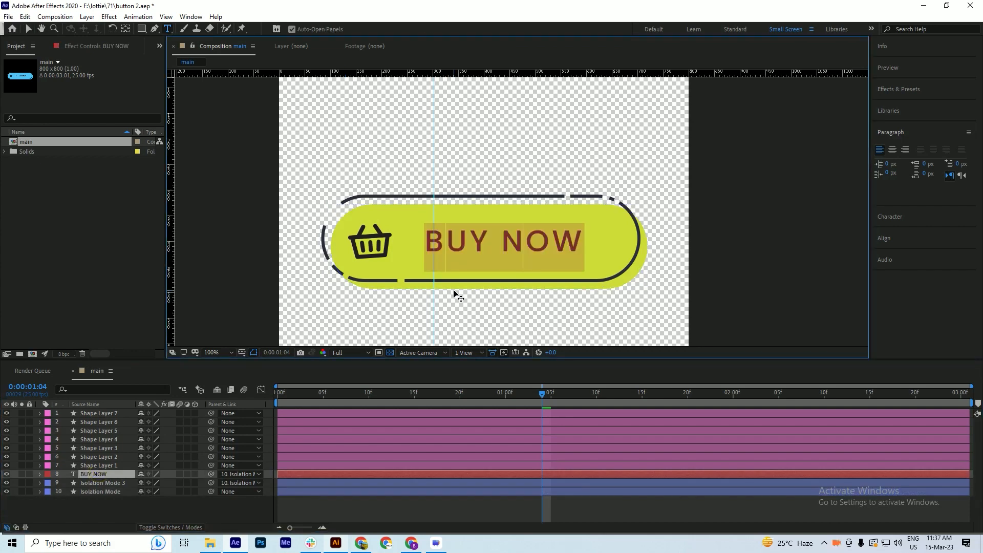
pyautogui.write('WA')
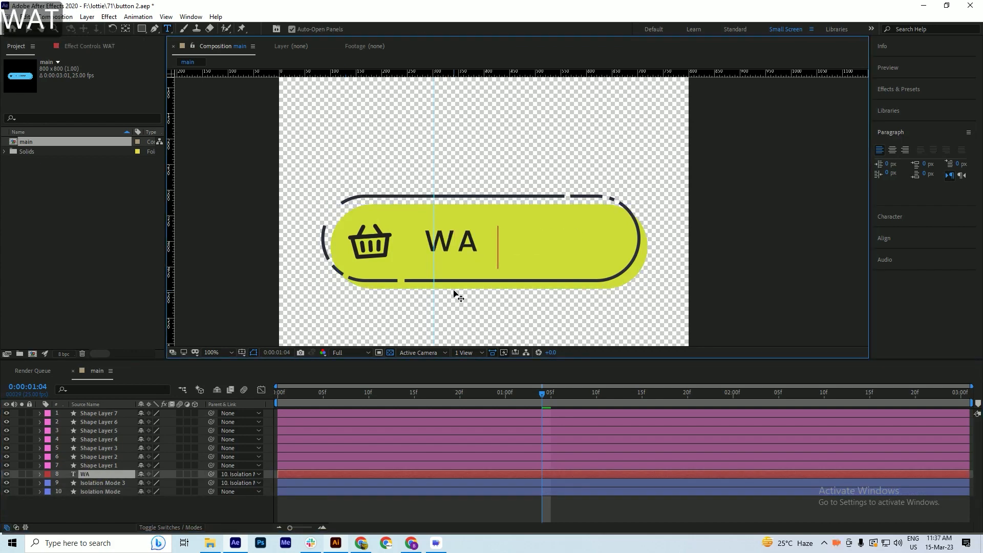
pyautogui.write('TCH')
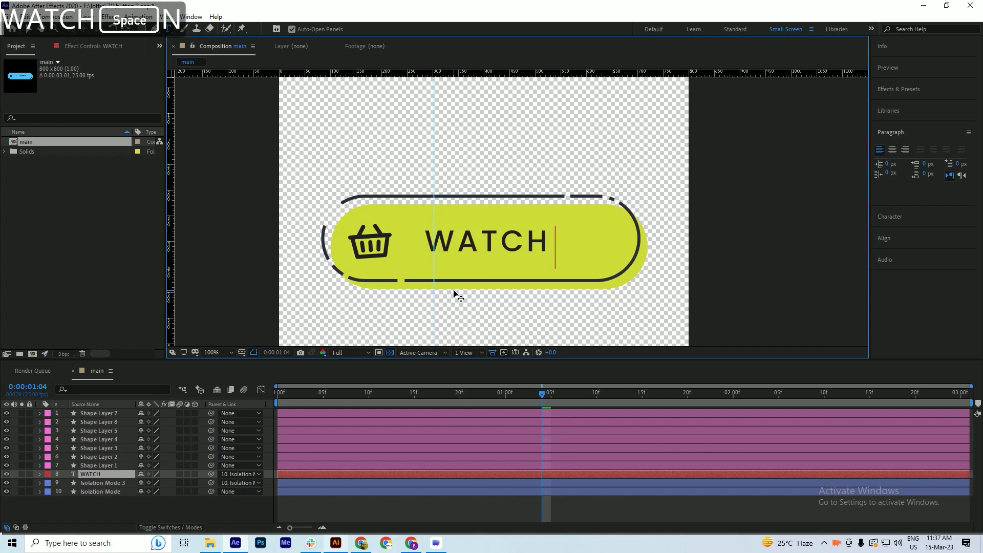
pyautogui.write(' NO')
pyautogui.write('W')
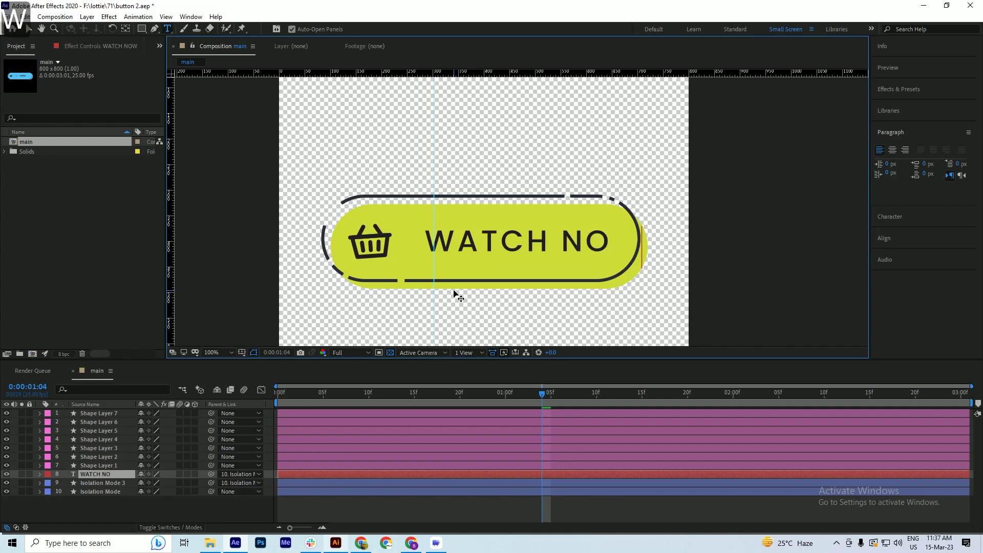
pyautogui.hotkey('ctrl', 's')
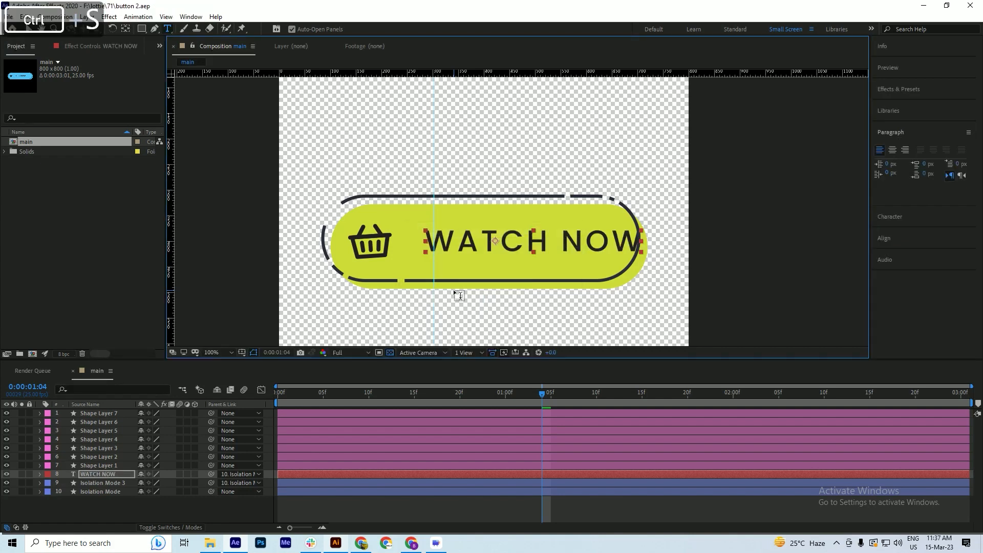
# - Move the playhead to 0:00:00:17 and nudge the WATCH NOW text about 50 px to the left
pyautogui.press('alt')
pyautogui.moveTo(370, 396); pyautogui.dragTo(434, 407)
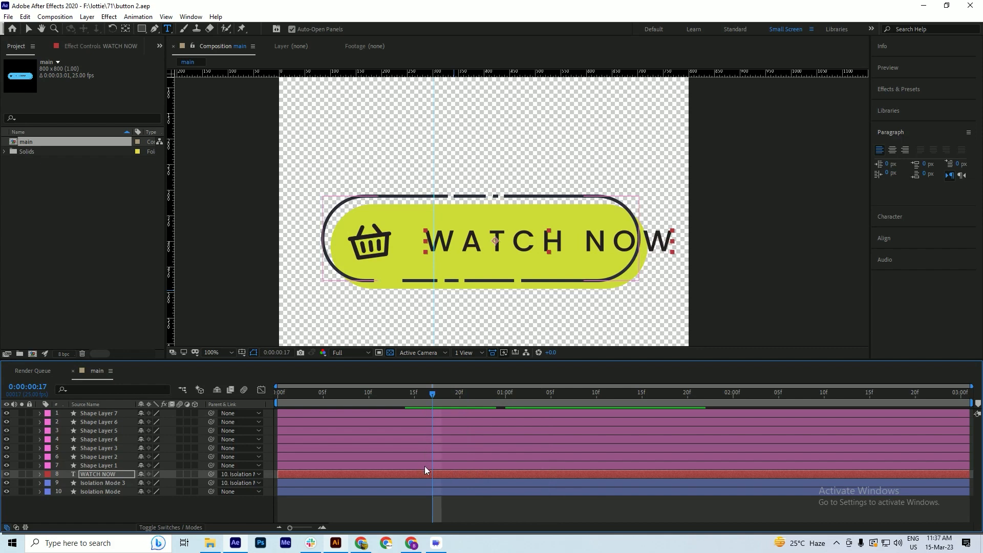
pyautogui.hotkey('ctrl', 'z')
pyautogui.hotkey('ctrl', 'z')
pyautogui.hotkey('ctrl', 'z')
pyautogui.hotkey('ctrl', 'z')
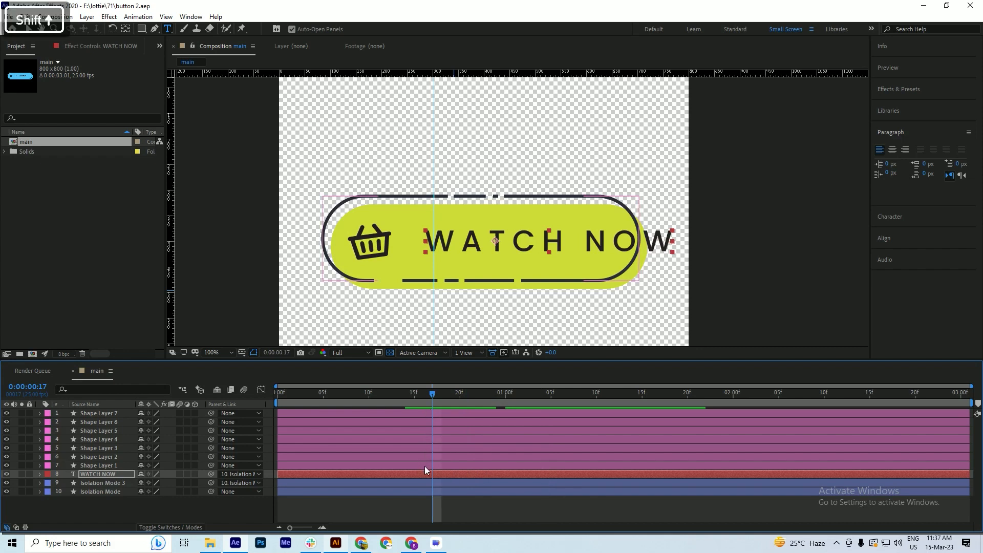
pyautogui.hotkey('ctrl', 'z')
pyautogui.hotkey('ctrl', 'z')
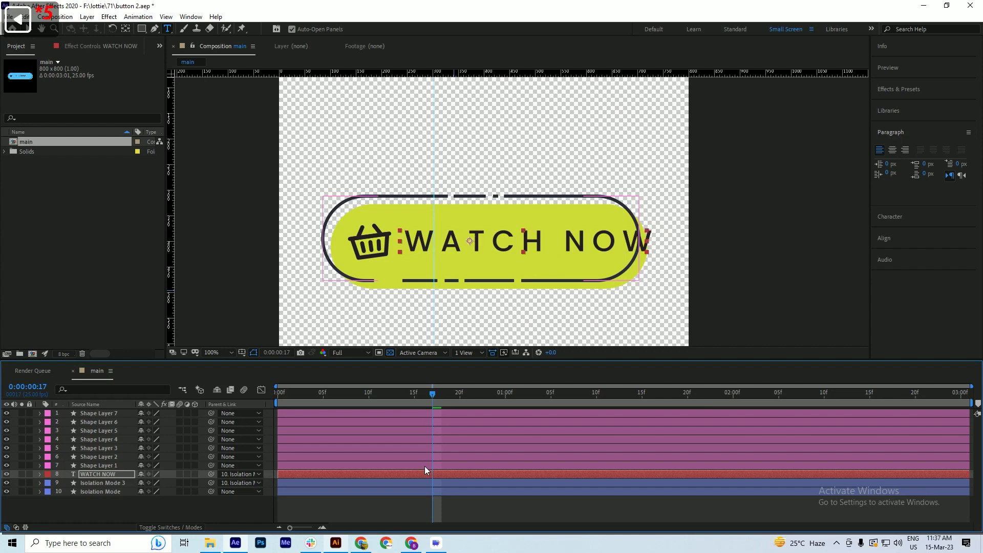
pyautogui.hotkey('ctrl', 'shift', 'z')
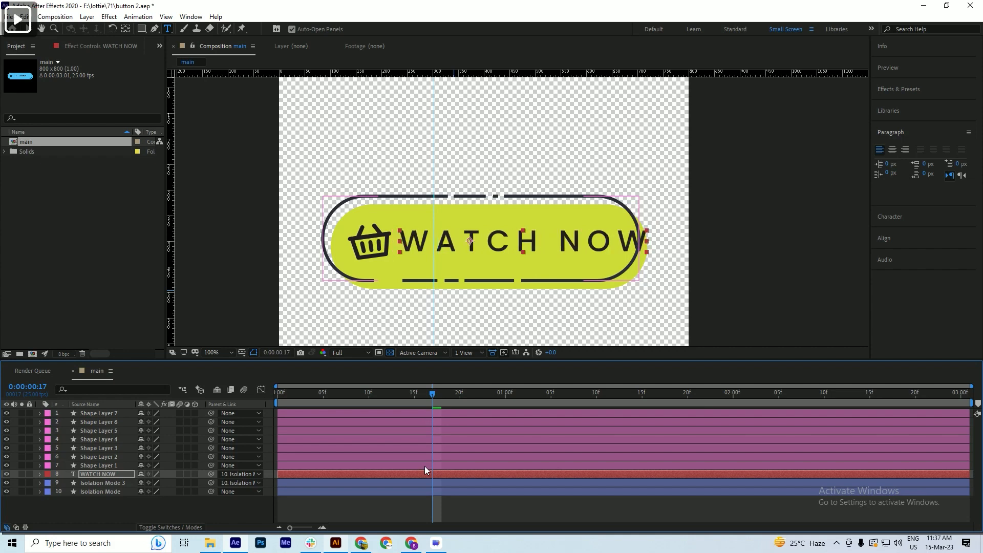
# - Set the WATCH NOW text's font size to 18 px and save the project
pyautogui.click(891, 220)
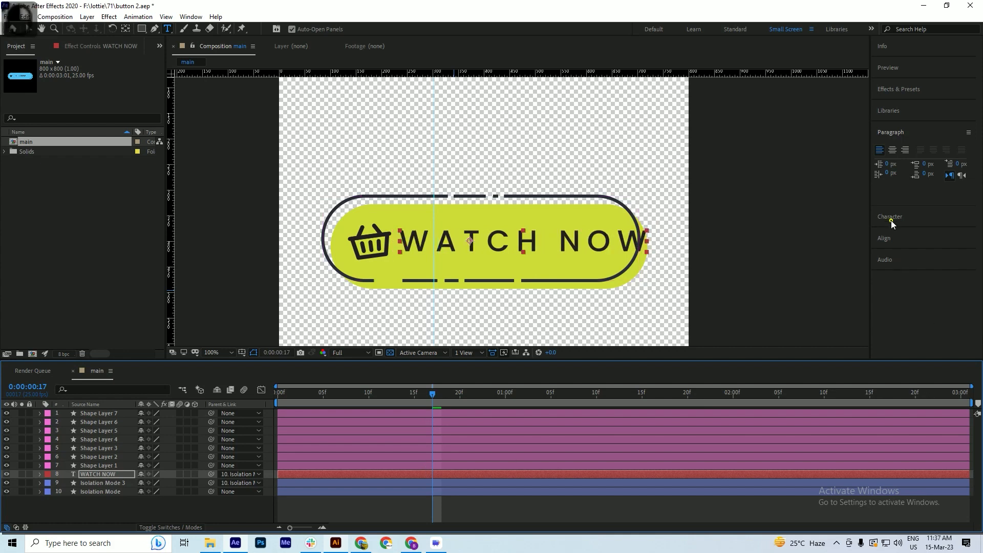
pyautogui.click(889, 199)
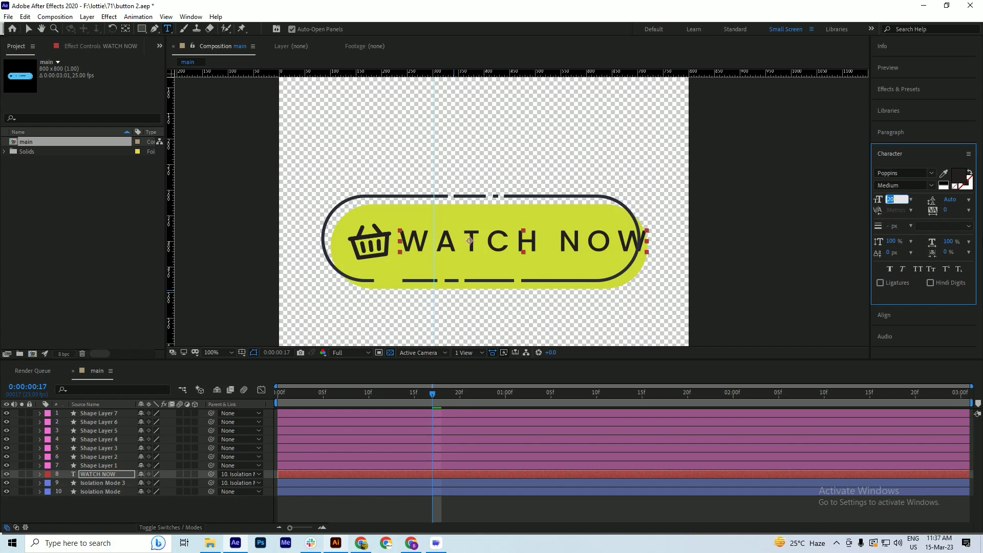
pyautogui.write('18')
pyautogui.press('Return')
pyautogui.hotkey('ctrl', 's')
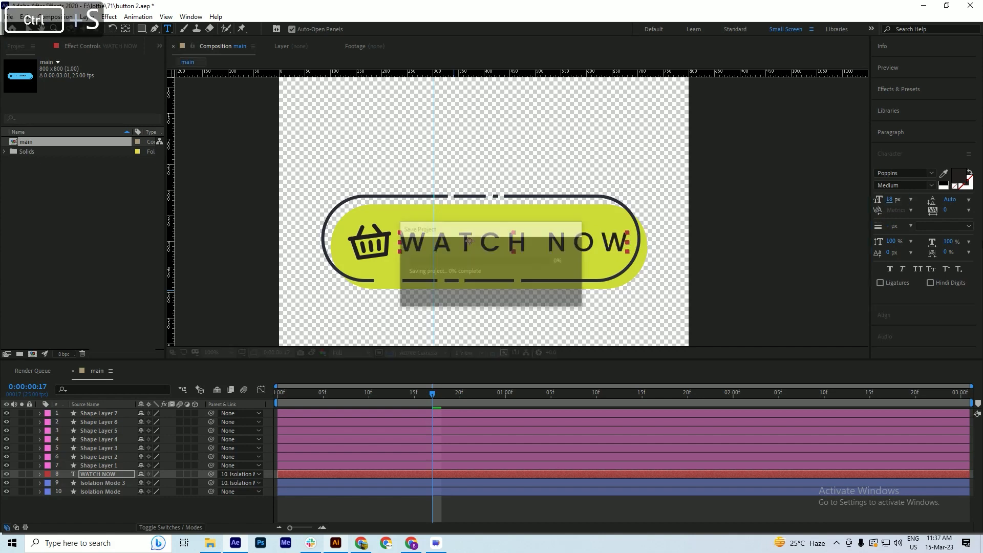
# - Preview the resized text, nudge it about 20 px to the right at 0:00:03:00 and save the project
pyautogui.click(429, 397)
pyautogui.press('space')
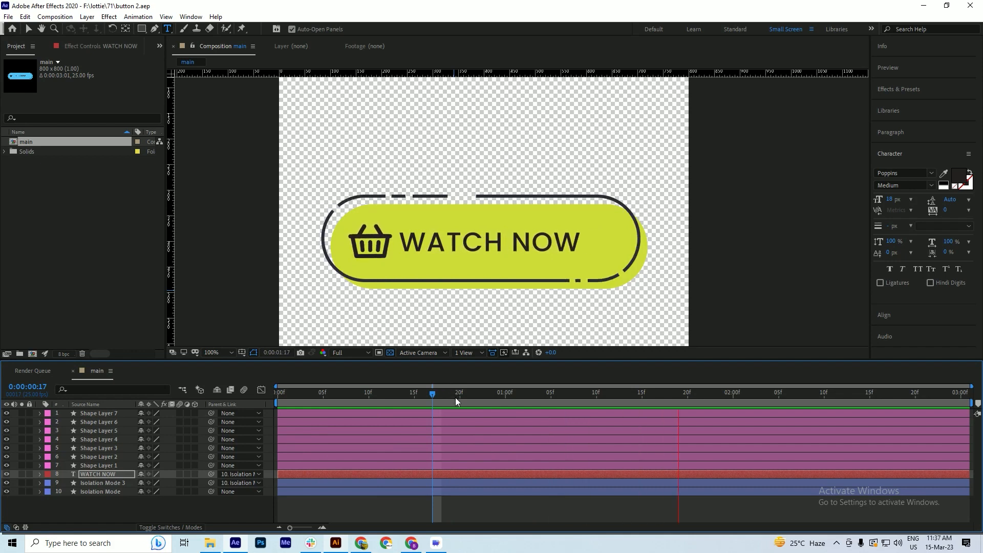
pyautogui.moveTo(454, 402); pyautogui.dragTo(966, 404)
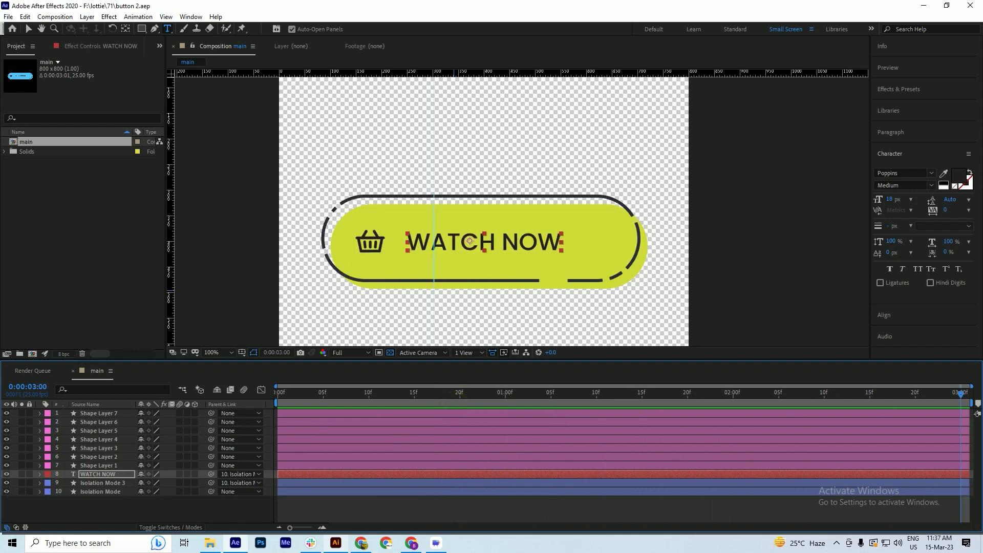
pyautogui.hotkey('shift', 'Right')
pyautogui.hotkey('shift', 'Right')
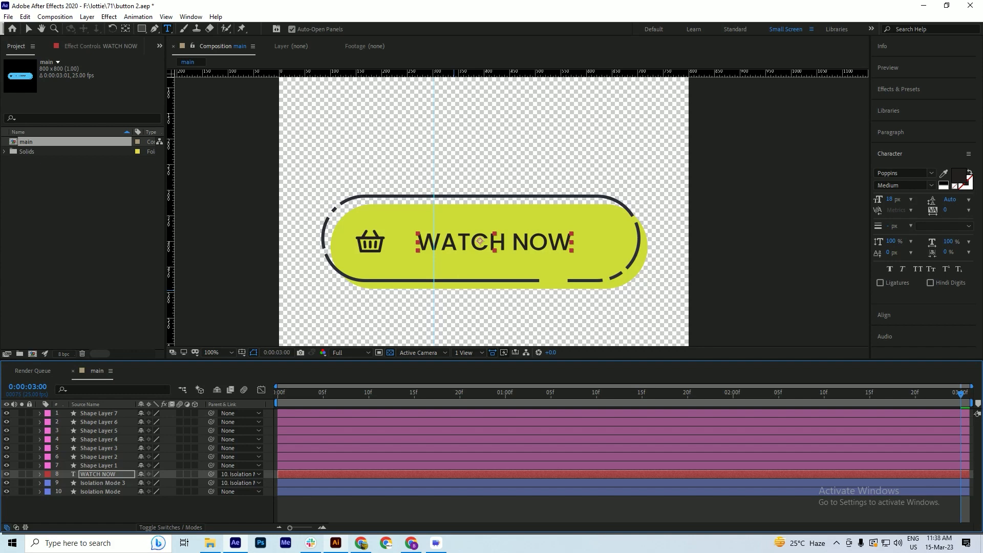
pyautogui.hotkey('ctrl', 's')
# - Preview the repositioned WATCH NOW text from 0:00:01:23 and save the project
pyautogui.moveTo(618, 393); pyautogui.dragTo(714, 391)
pyautogui.press('space')
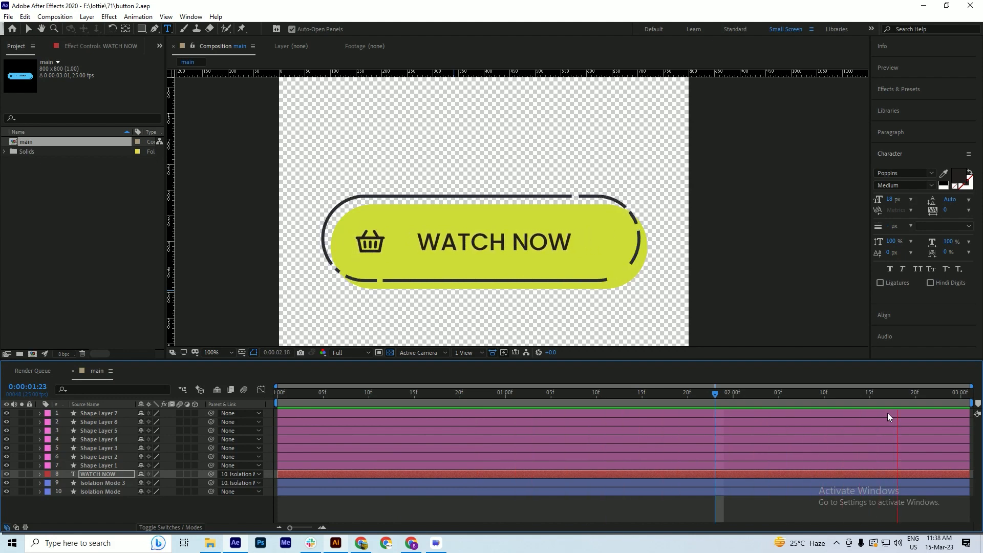
pyautogui.press('space')
pyautogui.hotkey('ctrl', 's')
# - Switch to Illustrator, transfer the play icon into the After Effects composition with Overlord and save the project
pyautogui.hotkey('alt', 'Tab')
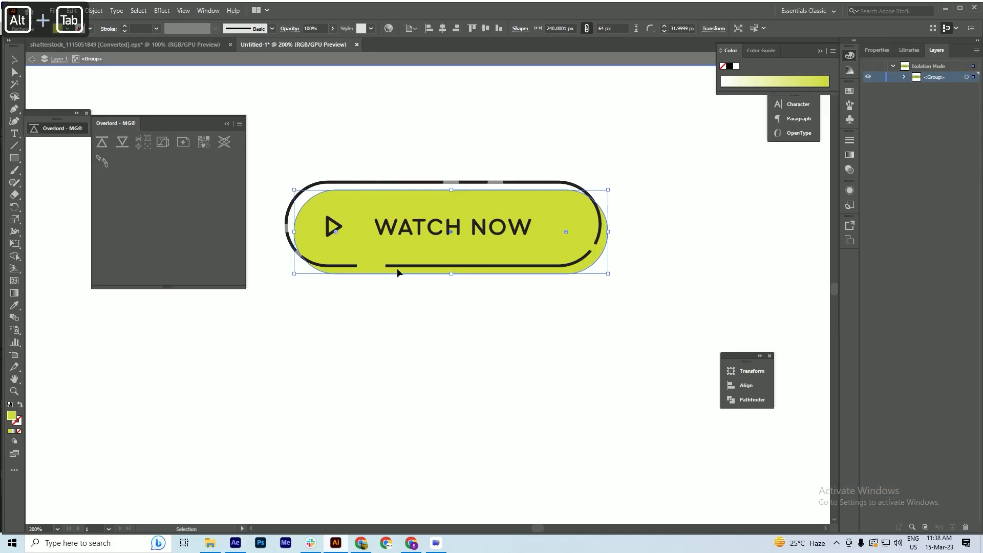
pyautogui.click(332, 226)
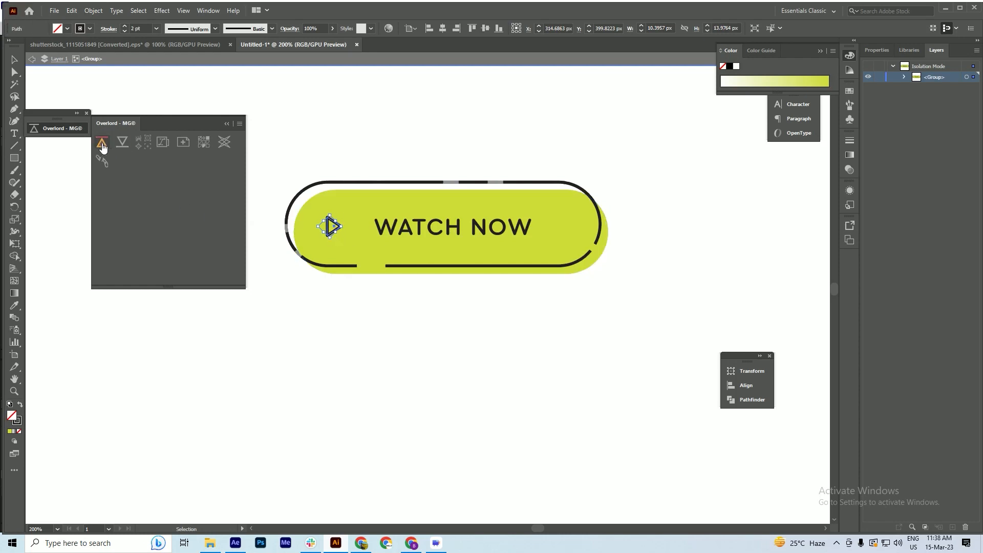
pyautogui.click(102, 145)
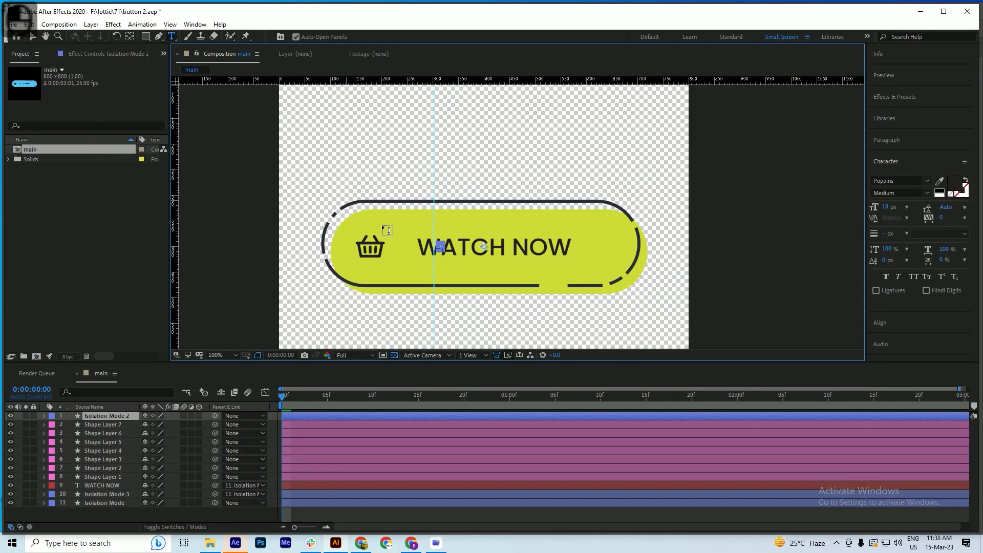
pyautogui.hotkey('ctrl', 's')
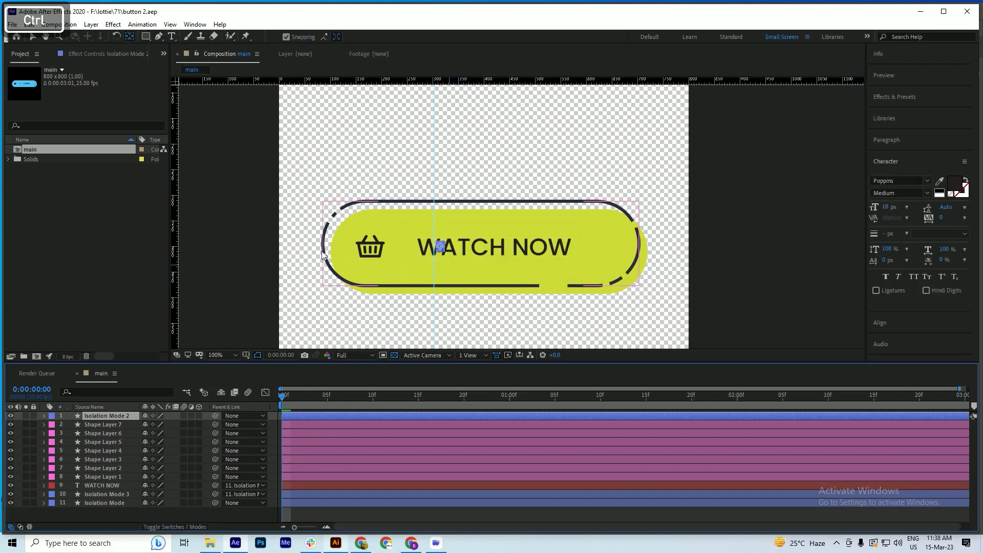
pyautogui.scroll(2, 552, 260)
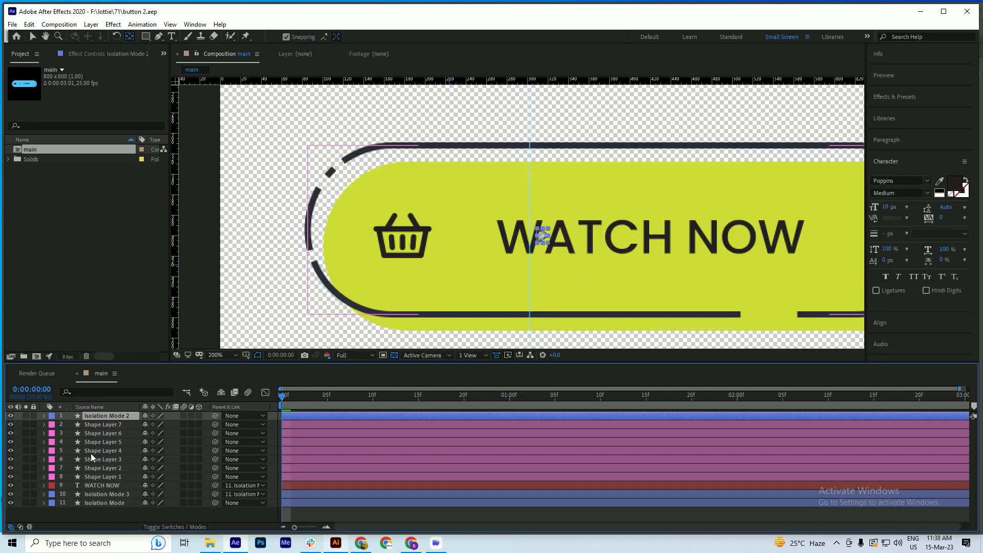
# - Scale the play icon layer to 317%, move it over the basket icon and save the project
pyautogui.press('s')
pyautogui.moveTo(160, 424); pyautogui.dragTo(270, 424)
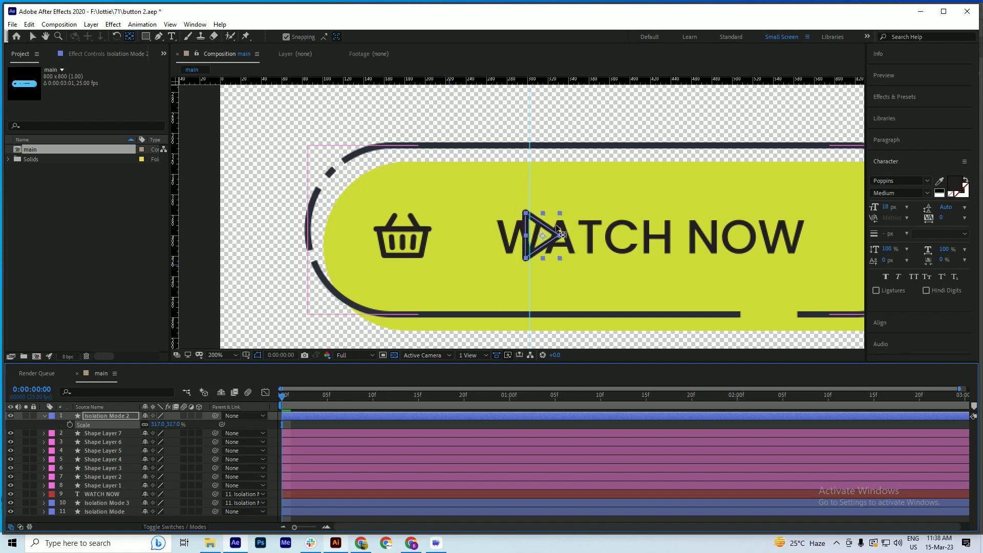
pyautogui.press('v')
pyautogui.moveTo(541, 253); pyautogui.dragTo(406, 250)
pyautogui.hotkey('ctrl', 's')
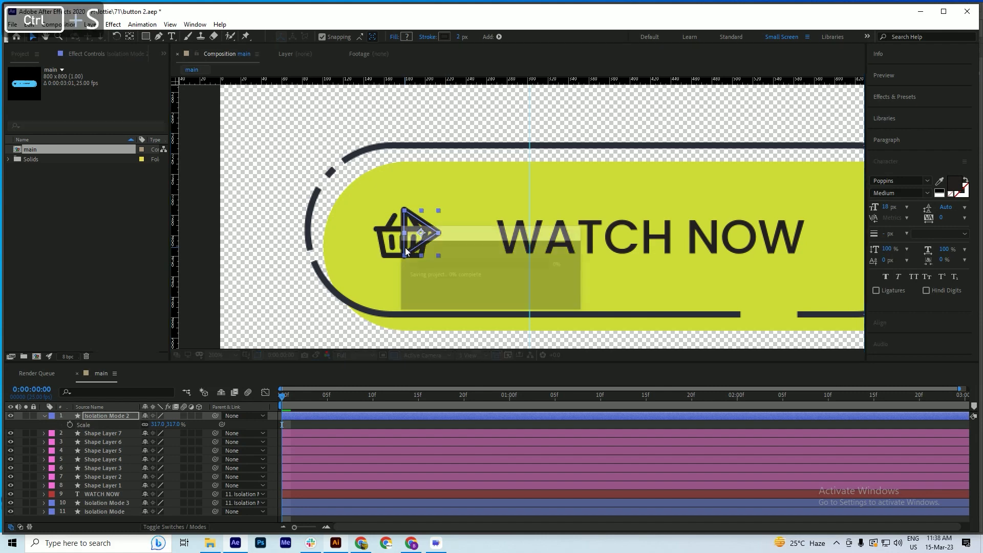
# - Nudge the play icon left until it is roughly centred over the basket, then save the project
pyautogui.hotkey('shift', 'Left')
pyautogui.hotkey('shift', 'Left')
pyautogui.hotkey('shift', 'Left')
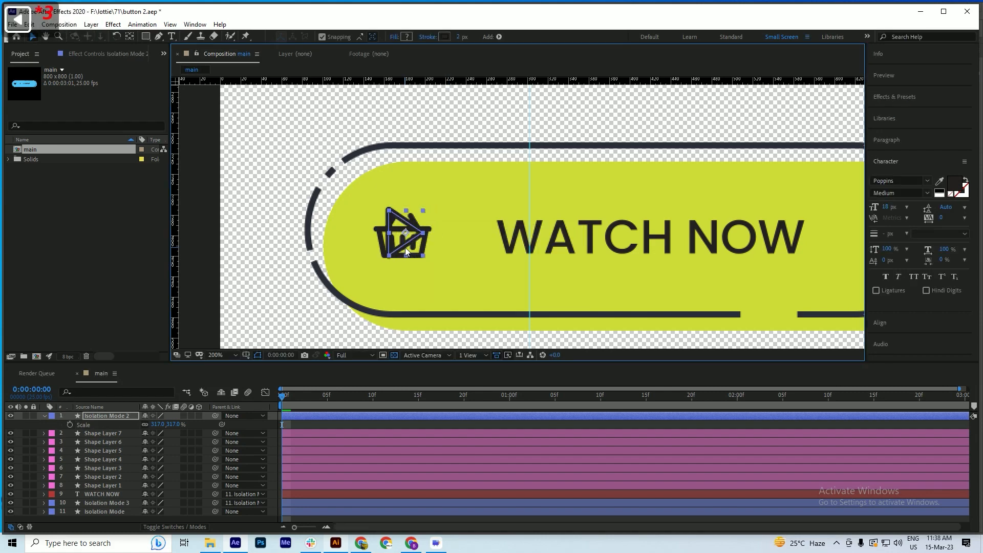
pyautogui.press('Right')
pyautogui.press('Right')
pyautogui.hotkey('ctrl', 's')
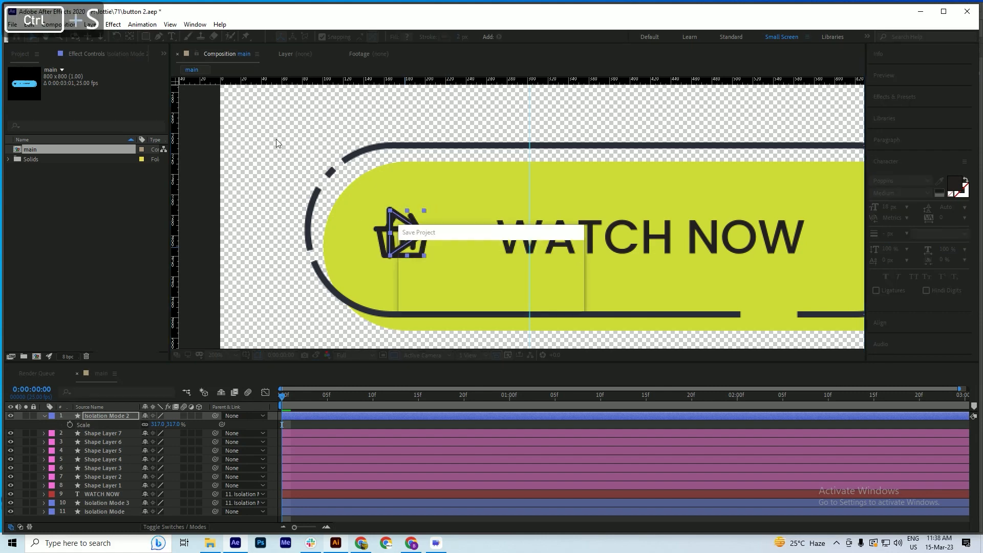
pyautogui.scroll(-2, 288, 177)
pyautogui.hotkey('ctrl', 's')
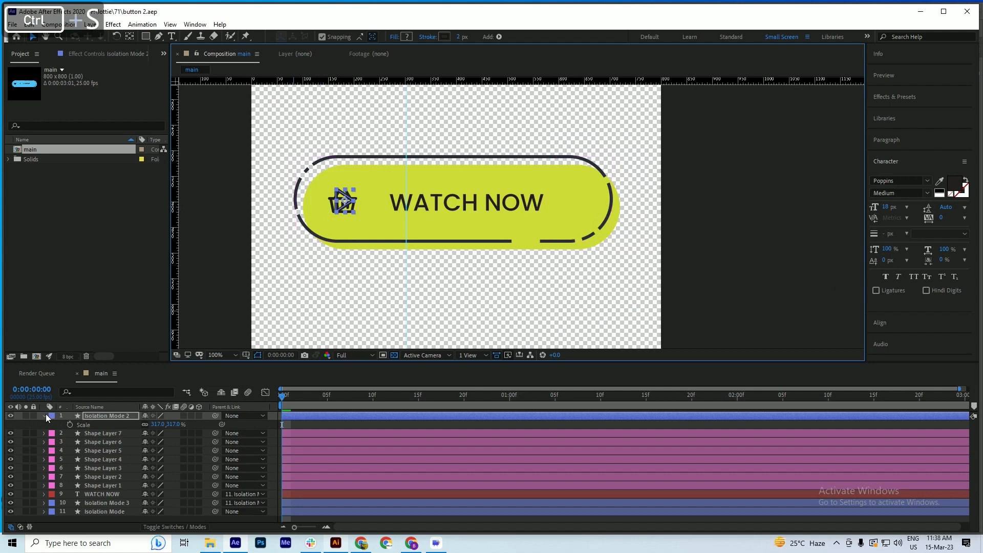
# - Collapse the play icon layer's properties and reveal the basket layer's scale and rotation keyframes
pyautogui.click(44, 415)
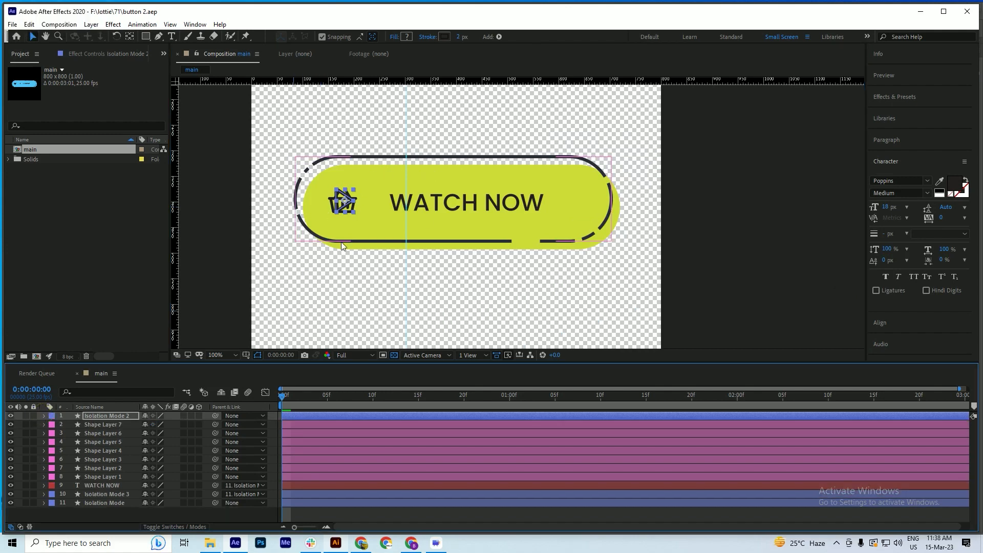
pyautogui.click(104, 493)
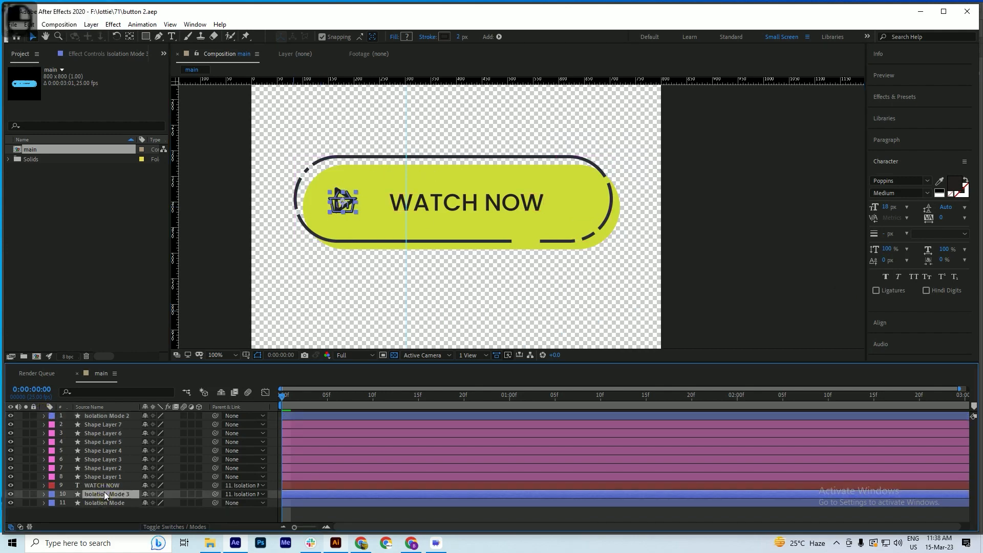
pyautogui.press('u')
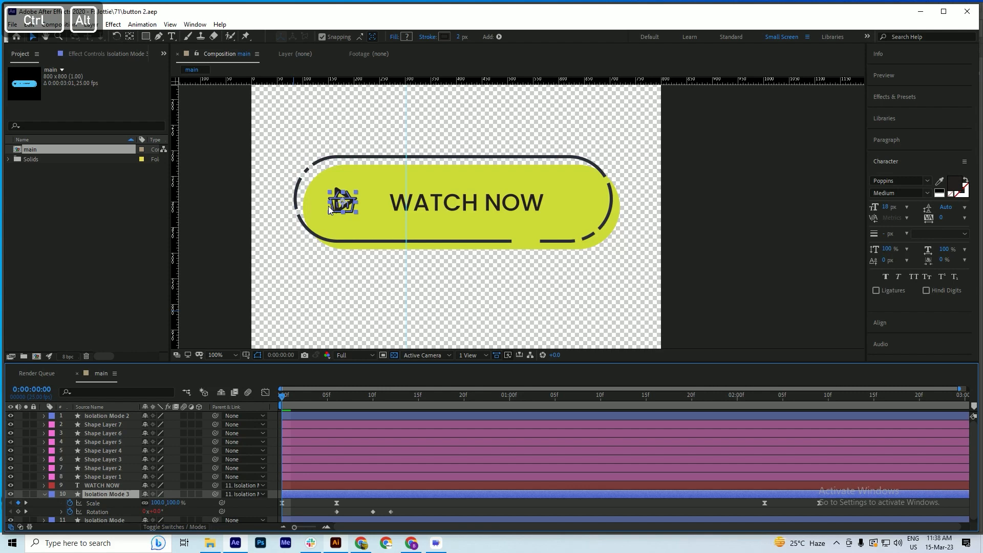
# - Expand the play icon layer's transform and contents, and set its layer scale to 100%
pyautogui.scroll(2, 329, 210)
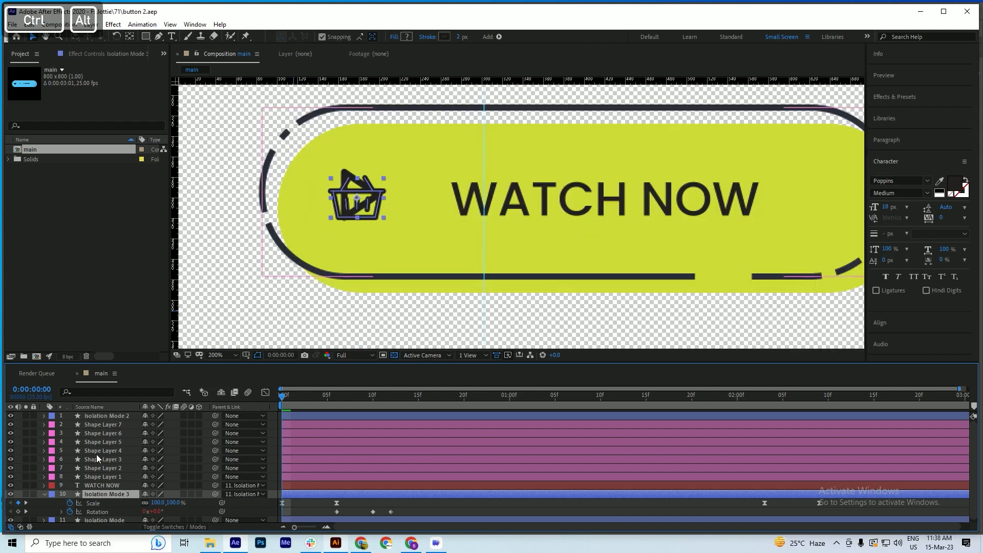
pyautogui.click(99, 414)
pyautogui.click(44, 415)
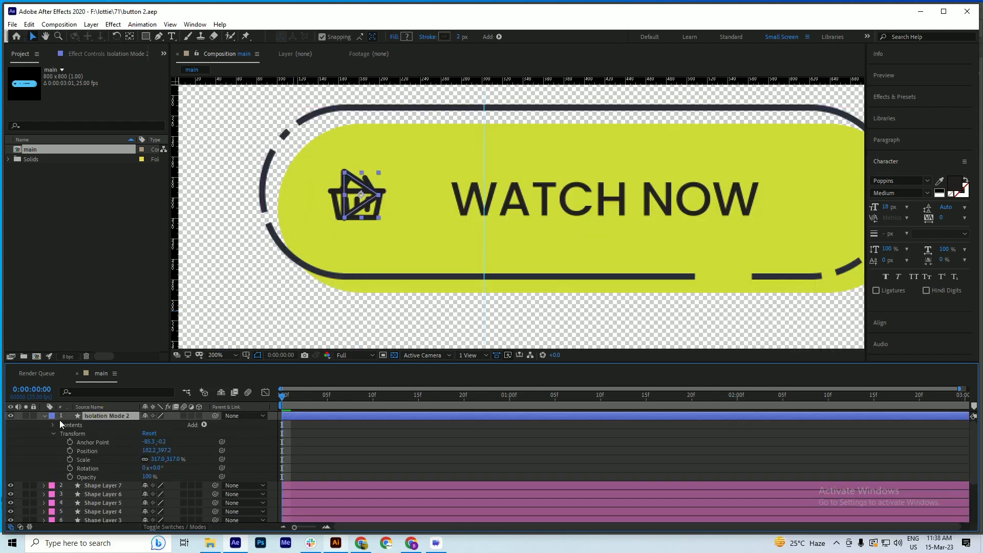
pyautogui.click(52, 424)
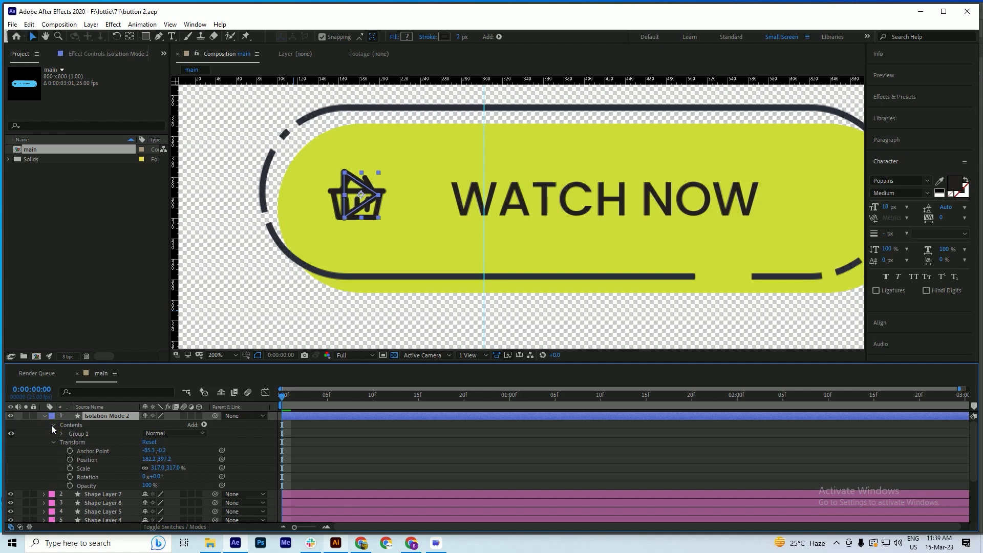
pyautogui.click(157, 468)
pyautogui.write('100')
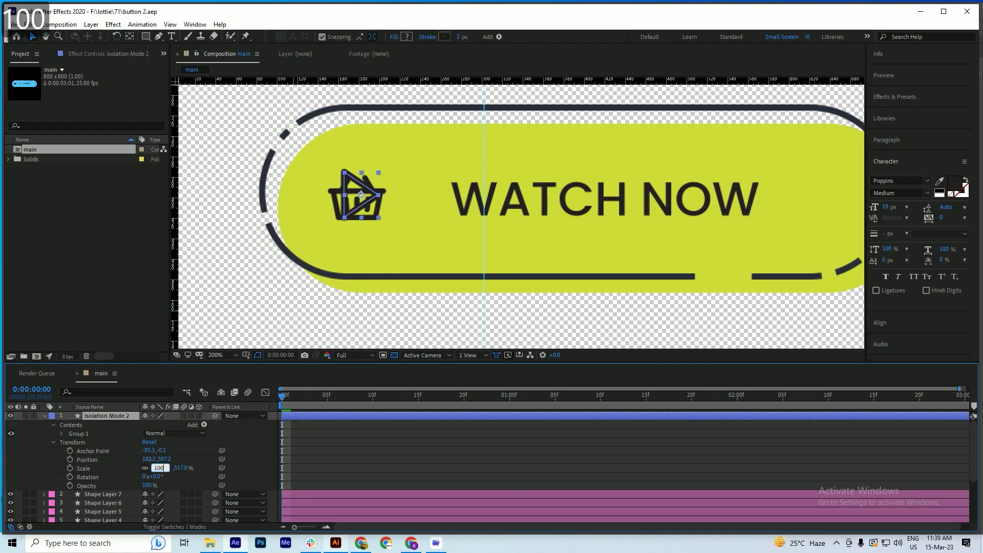
pyautogui.press('Return')
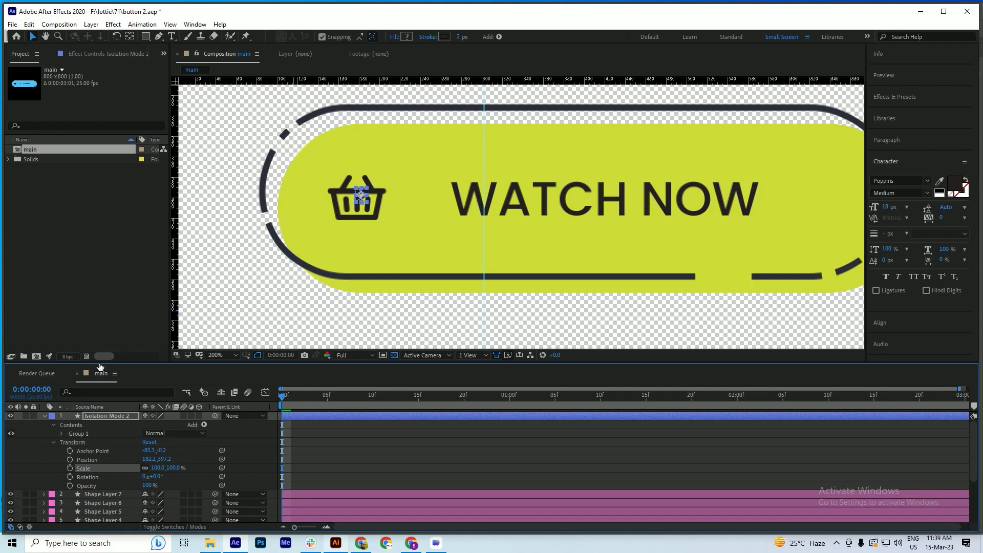
# - Set the scale of the play icon's Group 1 transform to 315%
pyautogui.click(61, 434)
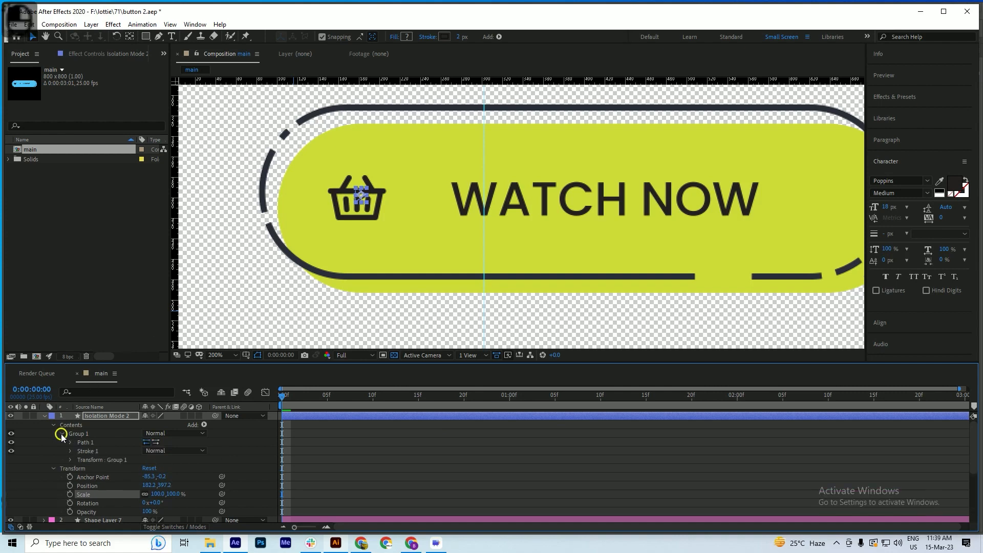
pyautogui.click(71, 459)
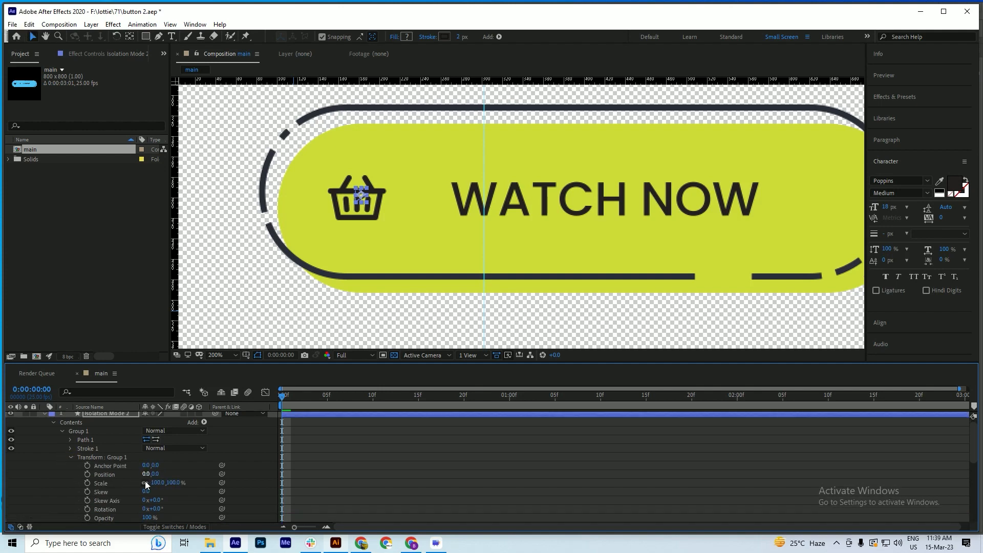
pyautogui.click(158, 483)
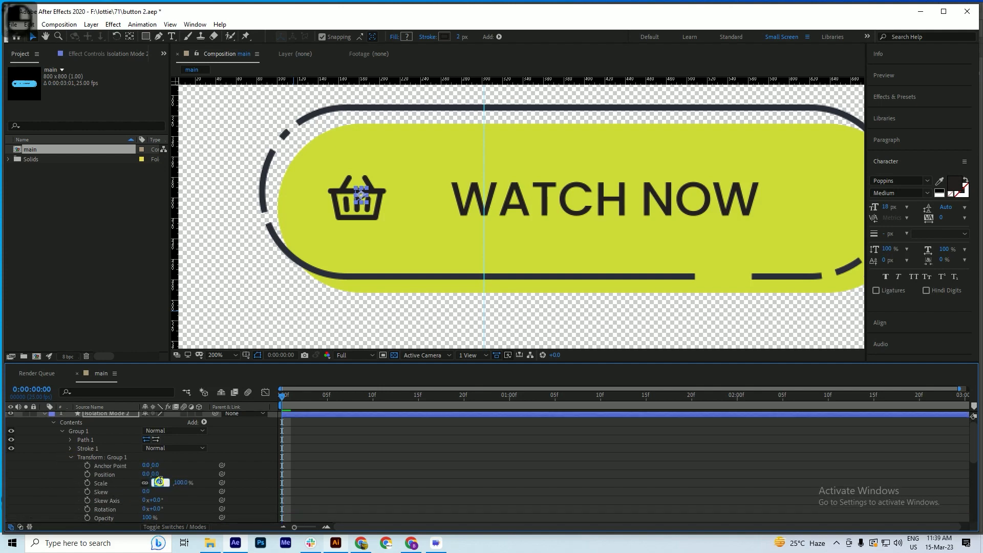
pyautogui.write('3')
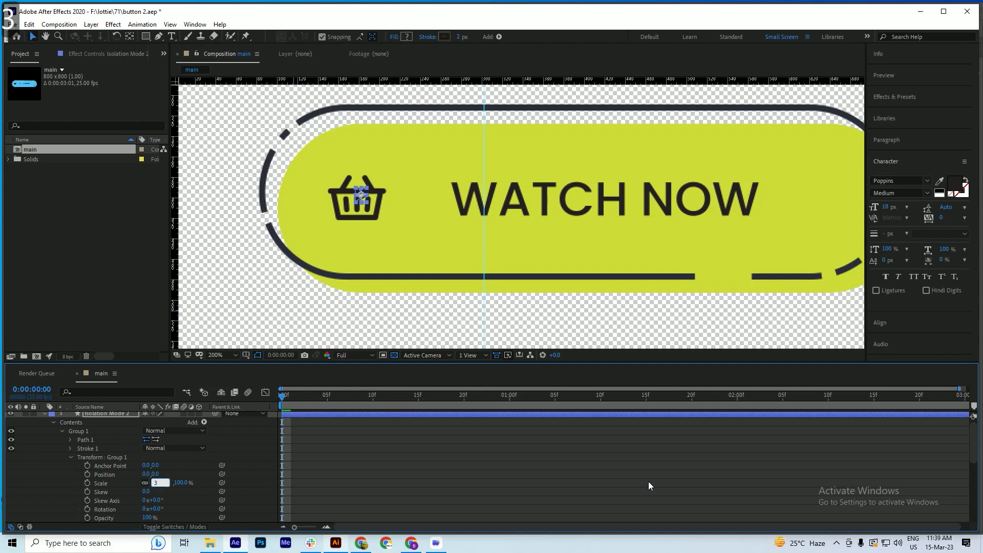
pyautogui.write('15')
pyautogui.press('Return')
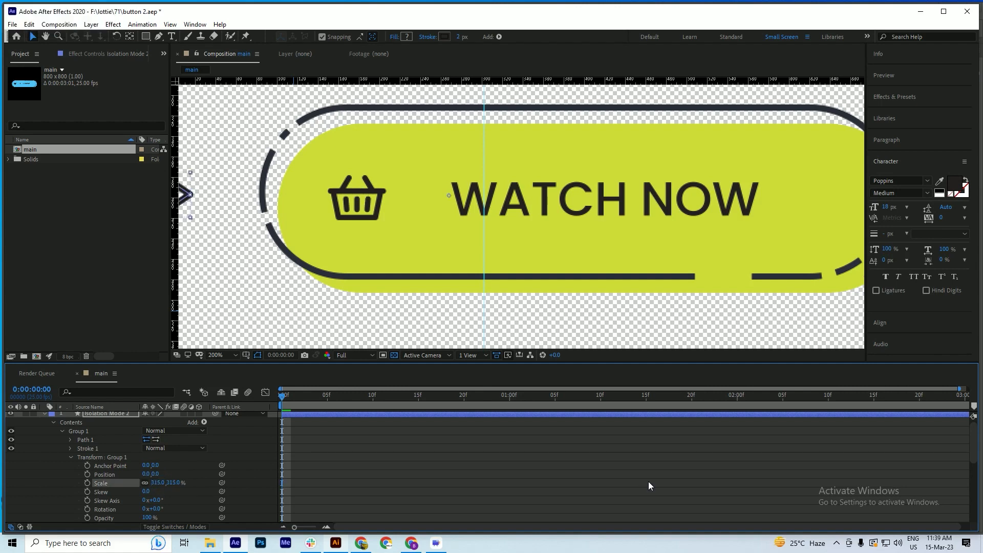
# - Move the play icon's Group 1 right onto the basket and down to a vertical position of 3.0, save and collapse the layer
pyautogui.hotkey('shift', 'Right')
pyautogui.hotkey('shift', 'Right')
pyautogui.hotkey('shift', 'Right')
pyautogui.hotkey('shift', 'Right')
pyautogui.hotkey('shift', 'Right')
pyautogui.hotkey('shift', 'Right')
pyautogui.hotkey('shift', 'Right')
pyautogui.hotkey('shift', 'Right')
pyautogui.hotkey('shift', 'Right')
pyautogui.hotkey('shift', 'Right')
pyautogui.hotkey('shift', 'Right')
pyautogui.hotkey('shift', 'Right')
pyautogui.hotkey('shift', 'Right')
pyautogui.hotkey('shift', 'Right')
pyautogui.hotkey('shift', 'Right')
pyautogui.hotkey('shift', 'Right')
pyautogui.hotkey('shift', 'Right')
pyautogui.hotkey('shift', 'Right')
pyautogui.hotkey('shift', 'Right')
pyautogui.hotkey('shift', 'Right')
pyautogui.hotkey('shift', 'Right')
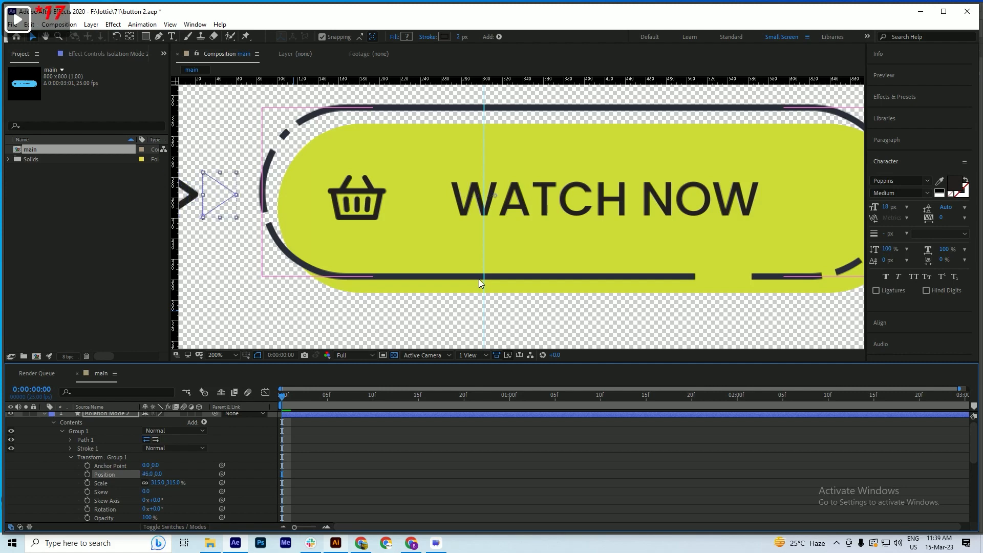
pyautogui.hotkey('shift', 'Right')
pyautogui.hotkey('shift', 'Right')
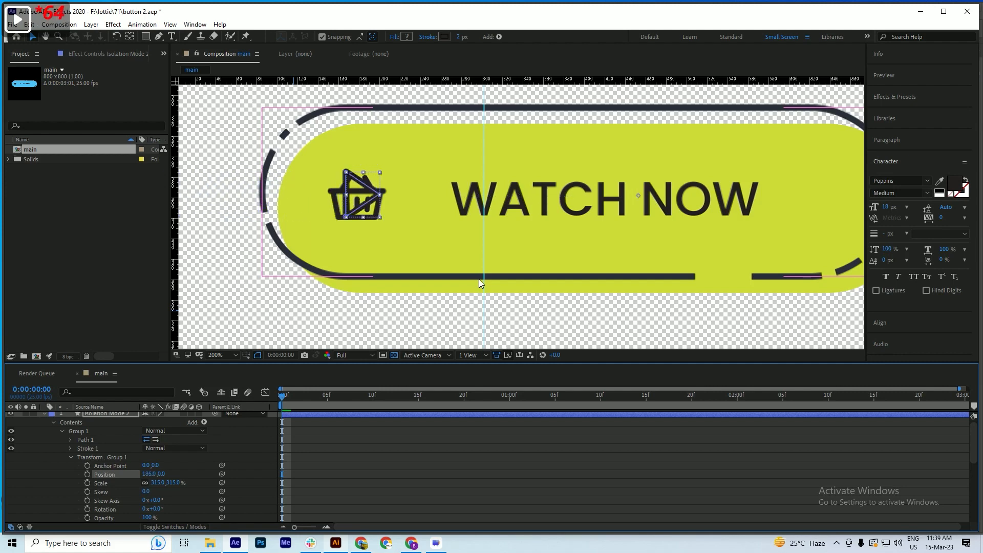
pyautogui.press('Left')
pyautogui.press('Left')
pyautogui.press('Left')
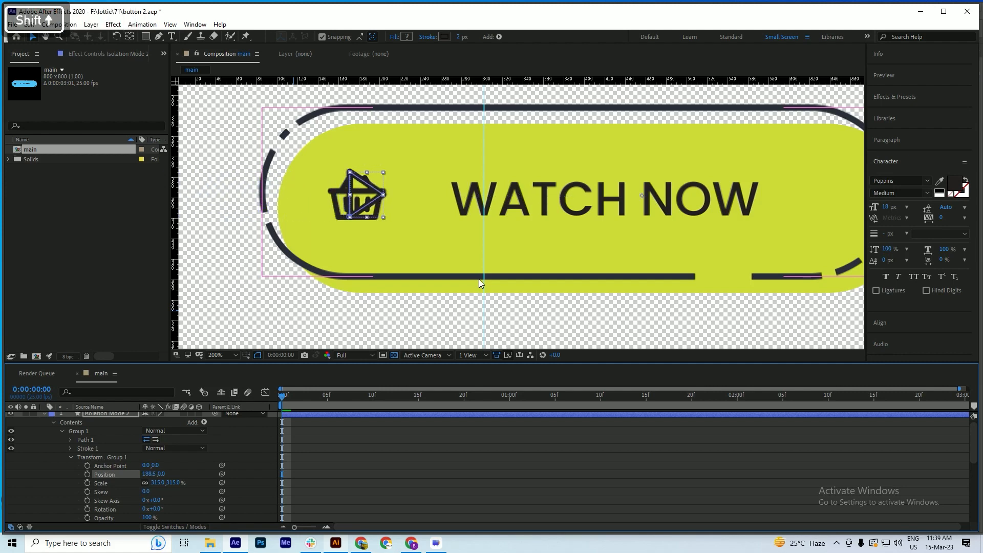
pyautogui.press('Down')
pyautogui.press('Down')
pyautogui.press('Down')
pyautogui.press('Down')
pyautogui.press('Down')
pyautogui.press('Down')
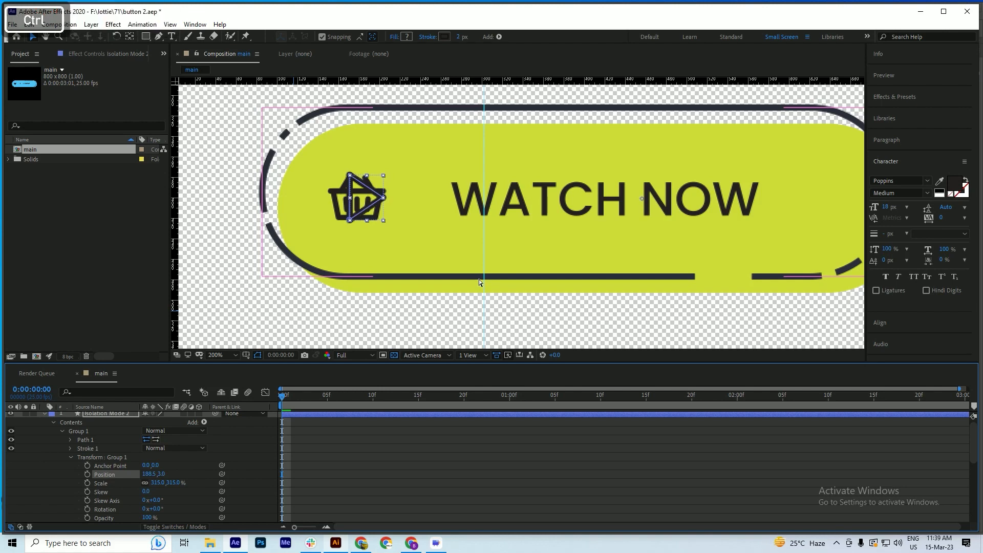
pyautogui.hotkey('ctrl', 's')
pyautogui.scroll(1, 83, 458)
pyautogui.click(45, 417)
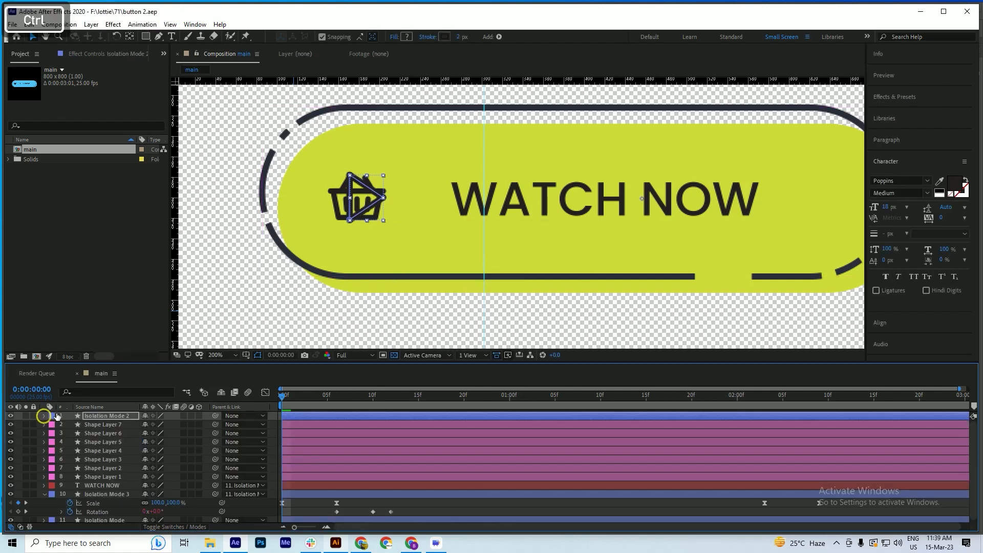
# - Select the play icon layer with the Pan Behind tool active, centre its anchor point in the triangle and save the project
pyautogui.hotkey('ctrl', 's')
pyautogui.click(106, 425)
pyautogui.click(111, 416)
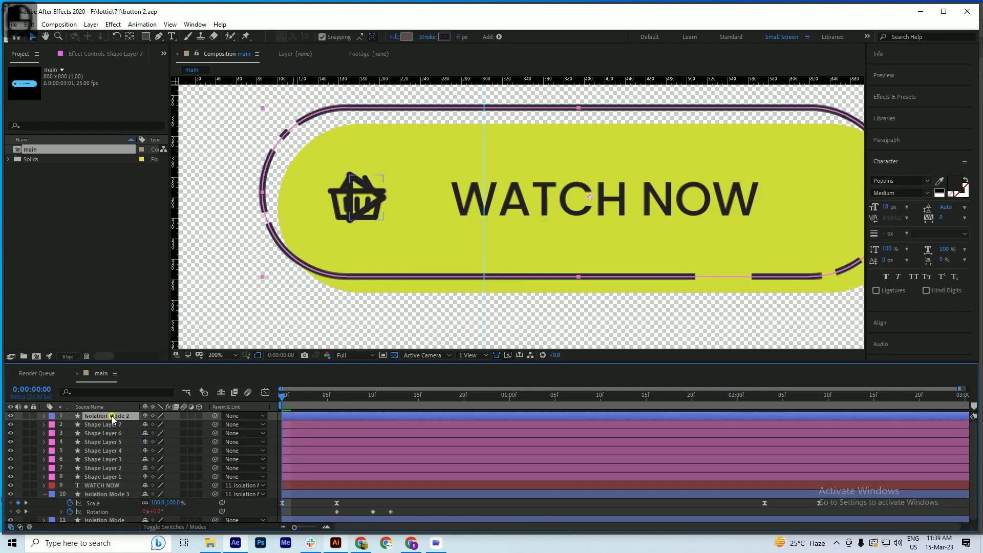
pyautogui.click(129, 37)
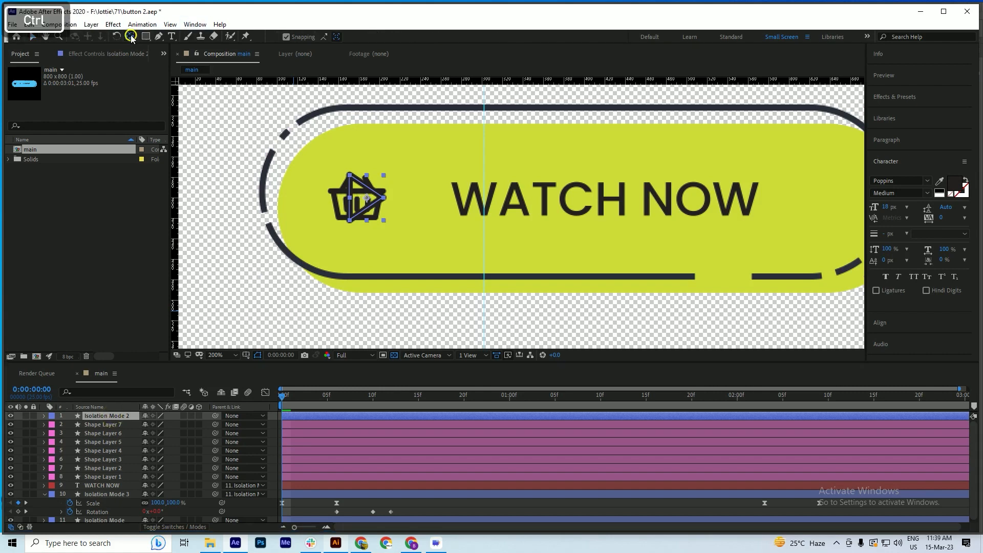
pyautogui.hotkey('ctrl', 's')
pyautogui.hotkey('ctrl', 'alt', 'Home')
# - Shift the play icon's anchor point slightly left, toward the triangle's visual centre, and save the project
pyautogui.scroll(2, 358, 201)
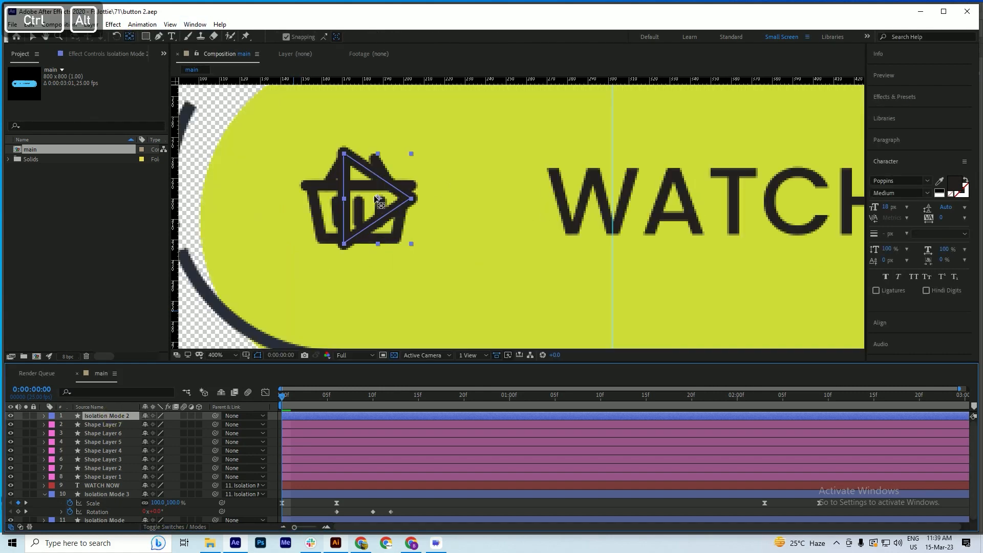
pyautogui.moveTo(376, 198); pyautogui.dragTo(365, 197)
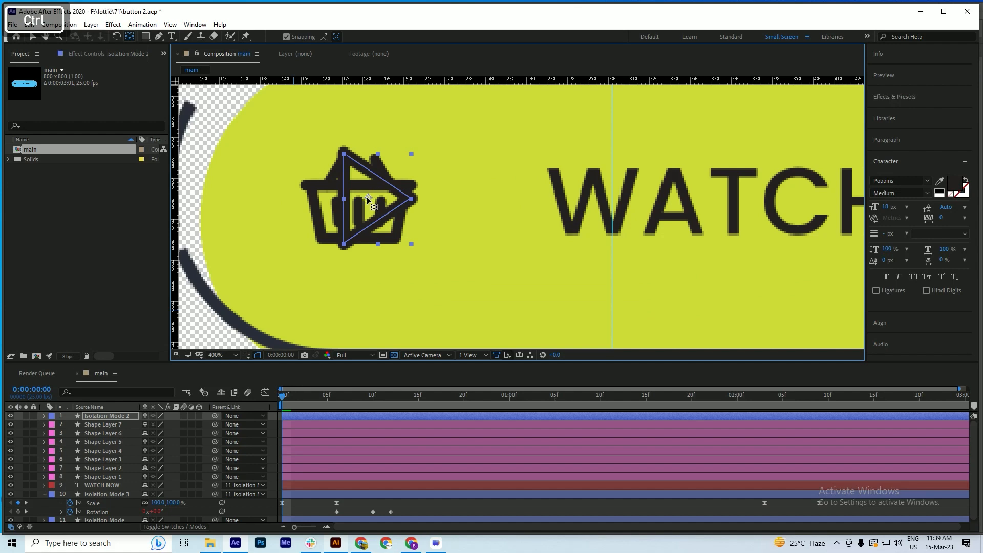
pyautogui.hotkey('ctrl', 's')
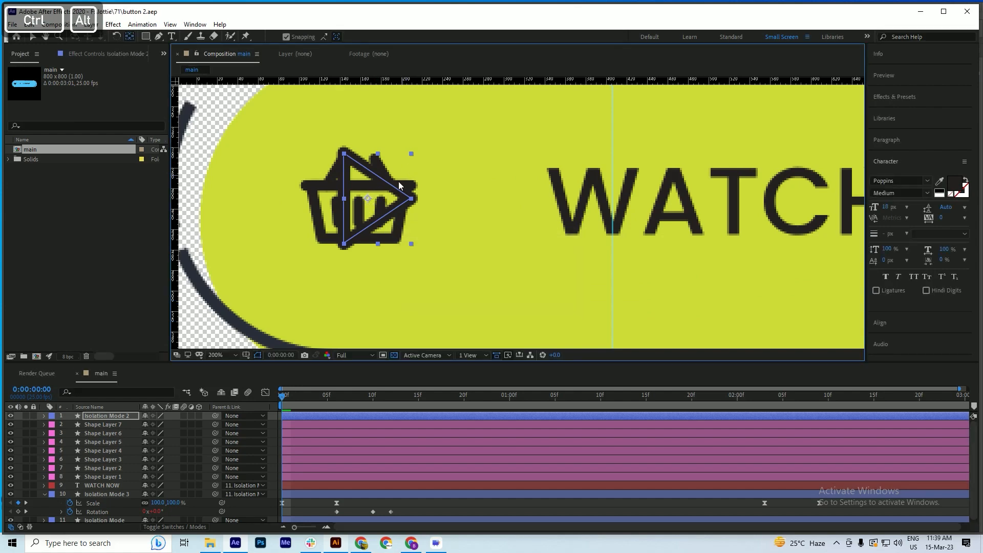
pyautogui.scroll(-2, 367, 199)
pyautogui.hotkey('ctrl', 's')
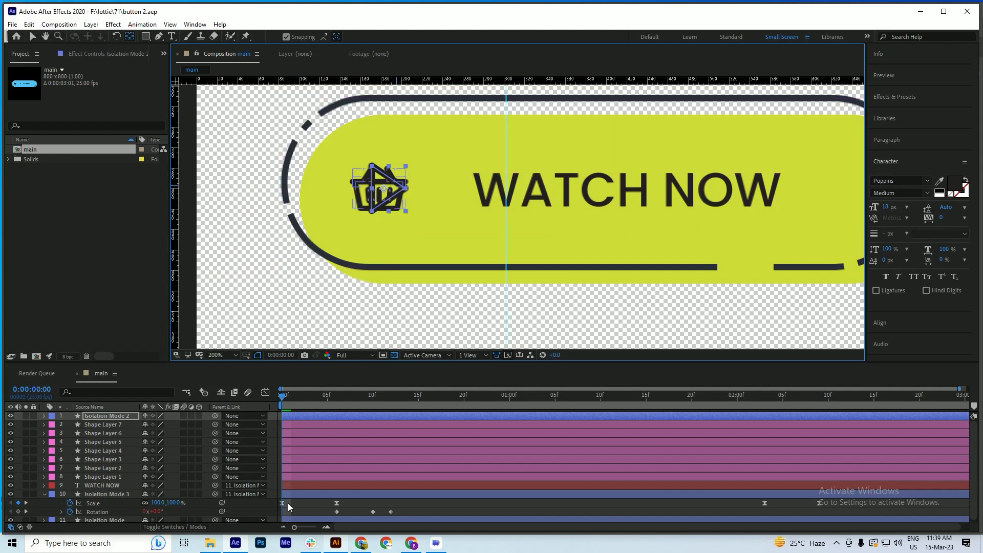
# - Copy all scale and rotation keyframes from the basket layer and paste them onto the play icon layer at 0:00:00:00
pyautogui.moveTo(280, 505); pyautogui.dragTo(963, 512)
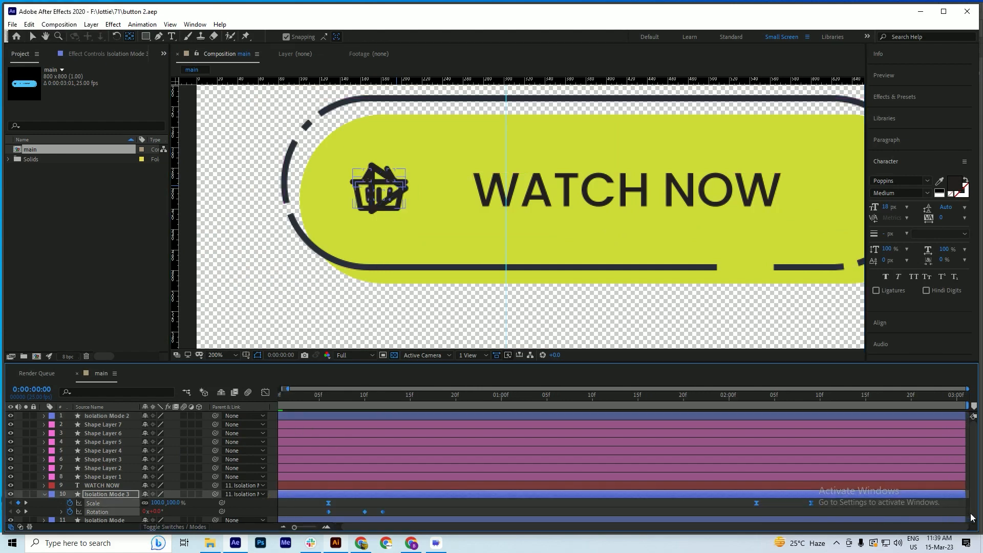
pyautogui.click(679, 520)
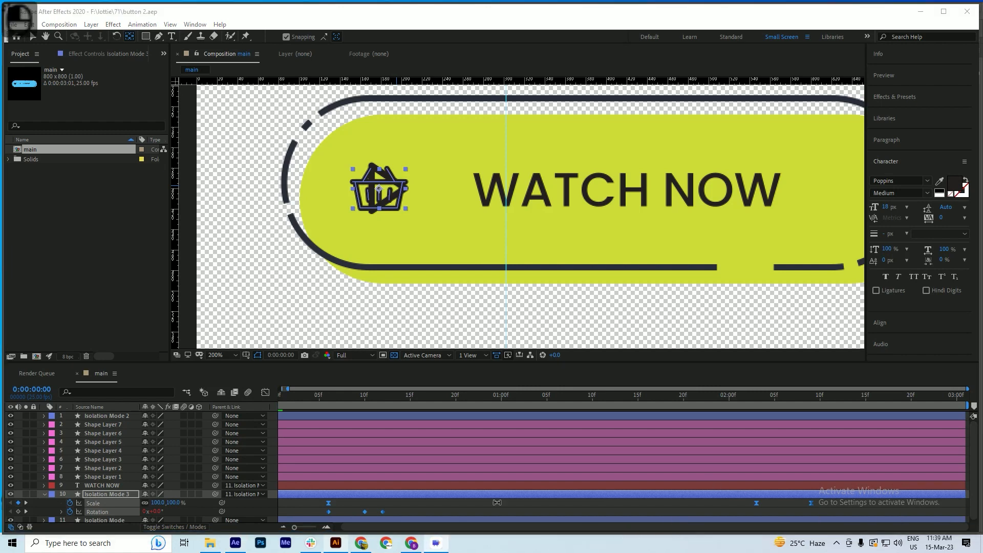
pyautogui.hotkey('ctrl', 'c')
pyautogui.click(296, 399)
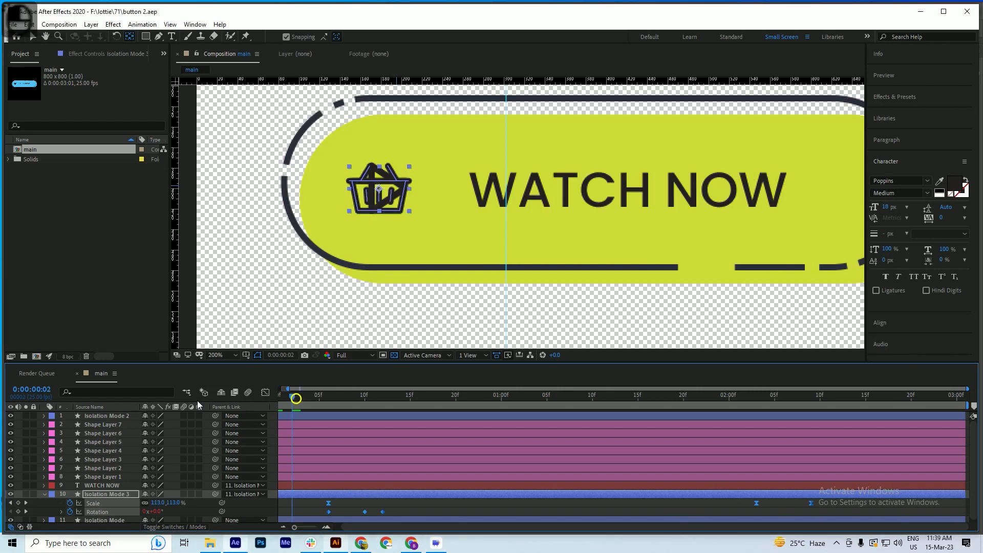
pyautogui.press('Home')
pyautogui.click(300, 416)
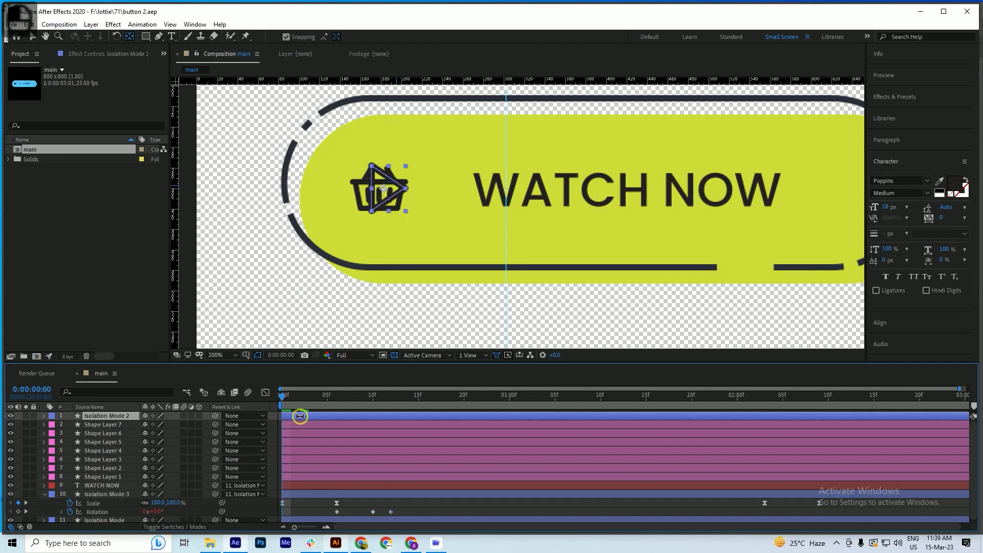
pyautogui.hotkey('ctrl', 'v')
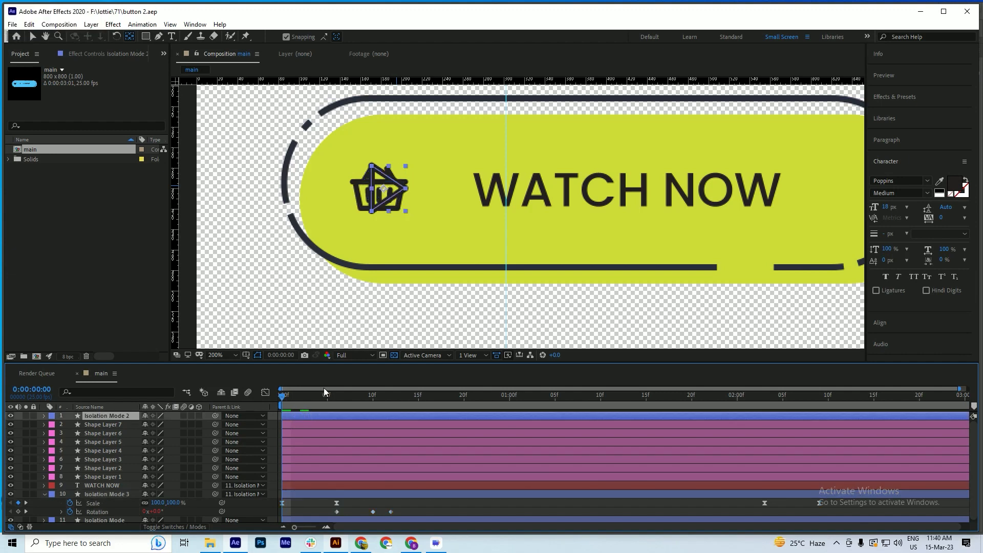
pyautogui.click(95, 493)
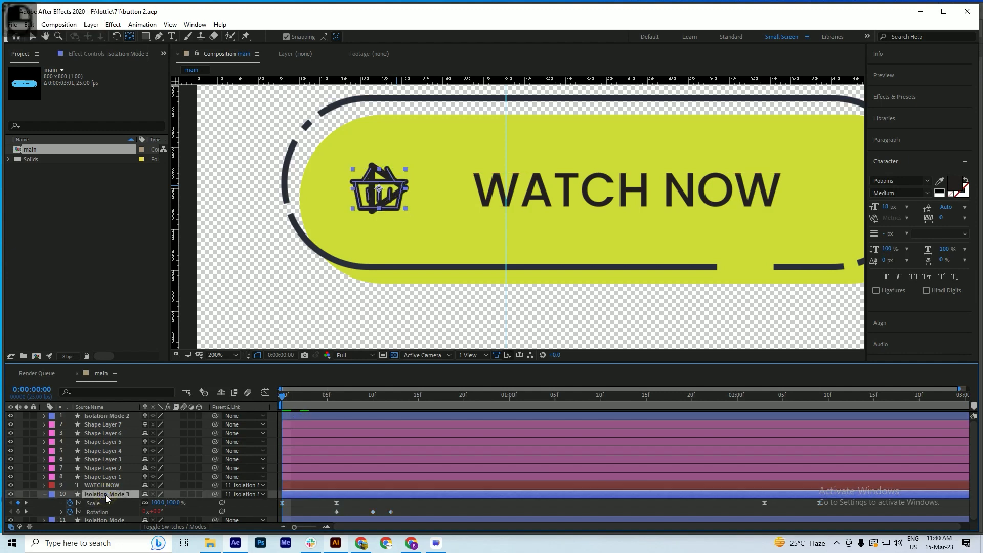
# - Delete the basket icon layer and preview the WATCH NOW button animation with only the play icon
pyautogui.press('Delete')
pyautogui.press('space')
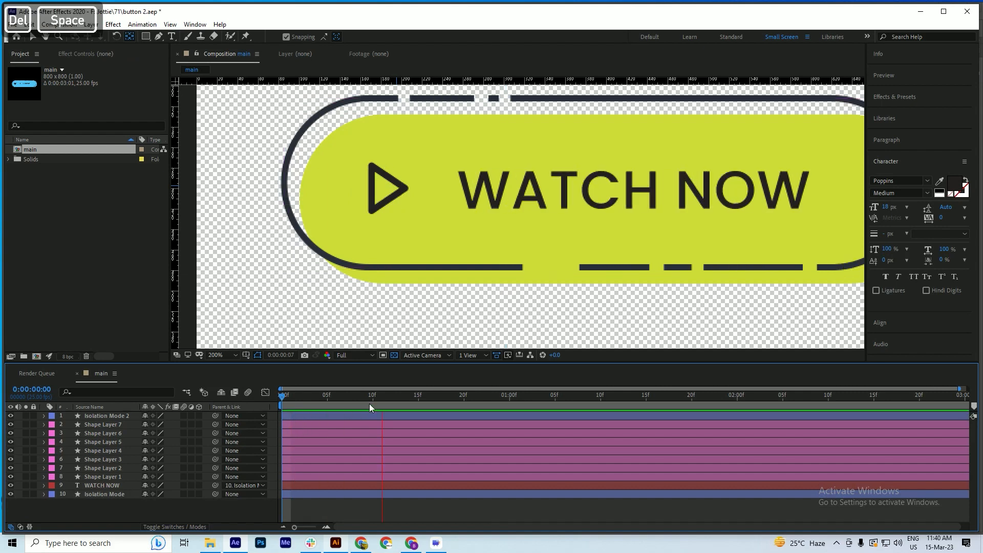
pyautogui.scroll(-1, 344, 223)
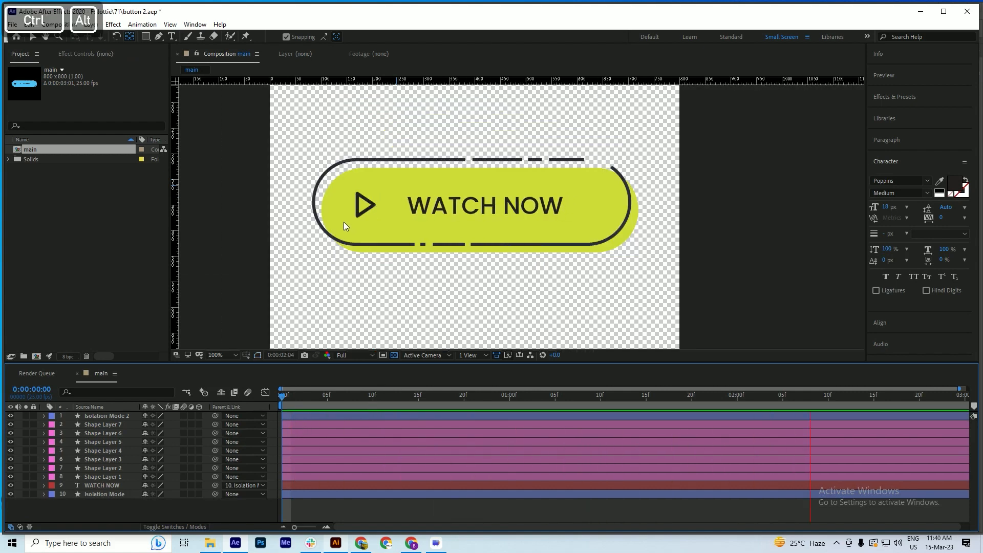
pyautogui.scroll(1, 379, 189)
pyautogui.scroll(-1, 379, 189)
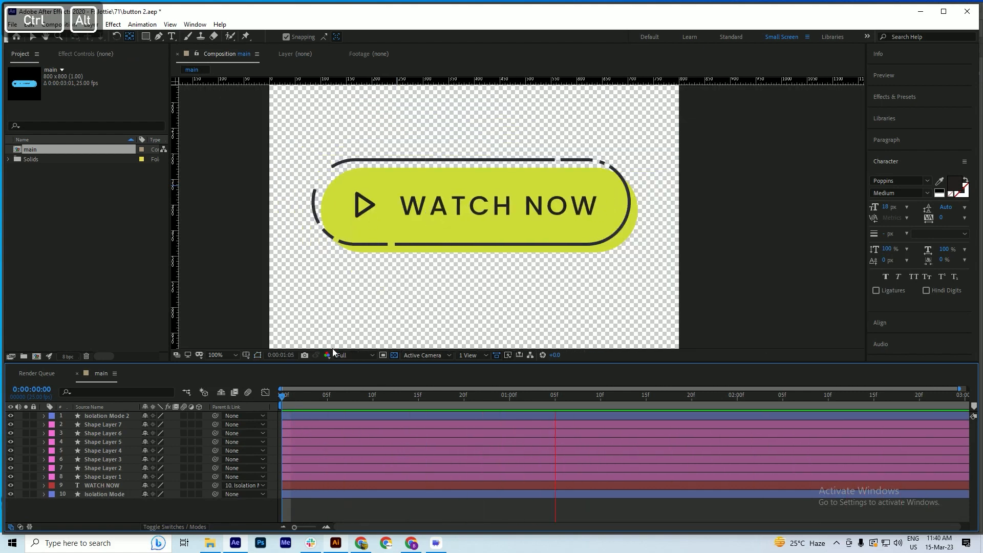
pyautogui.press('space')
# - Check the play icon layer for scale and other keyframes, and undo the deletion of the basket layer
pyautogui.click(295, 417)
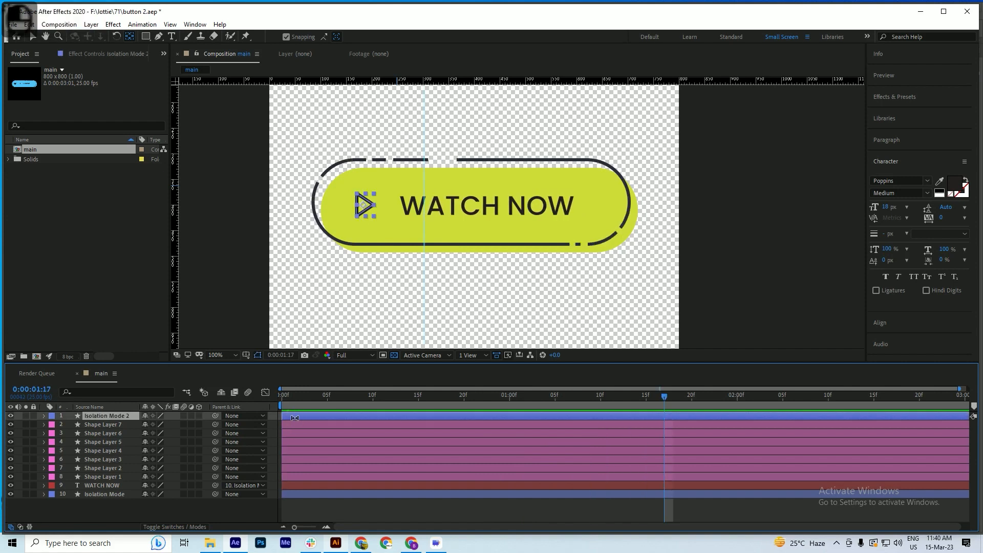
pyautogui.press('s')
pyautogui.press('u')
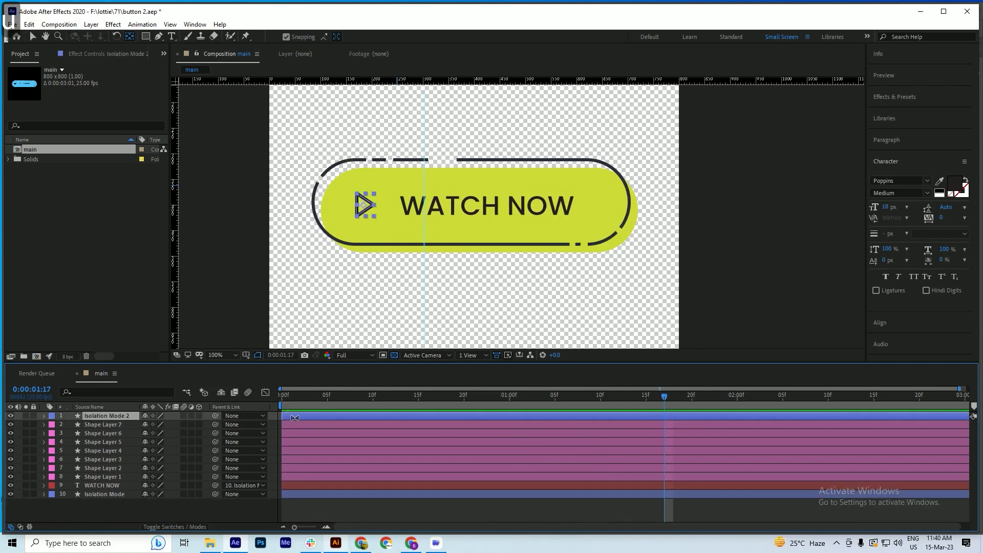
pyautogui.hotkey('ctrl', 'z')
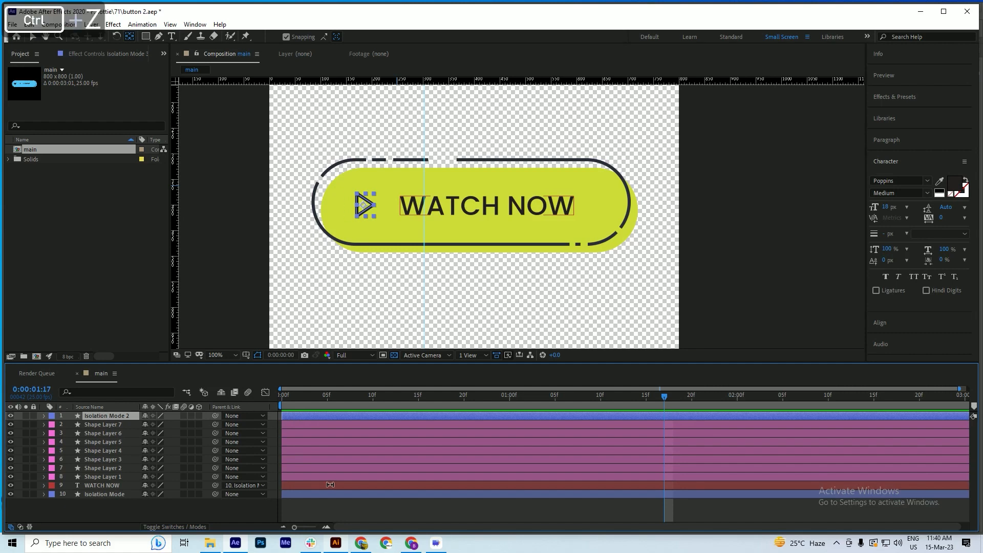
pyautogui.click(300, 404)
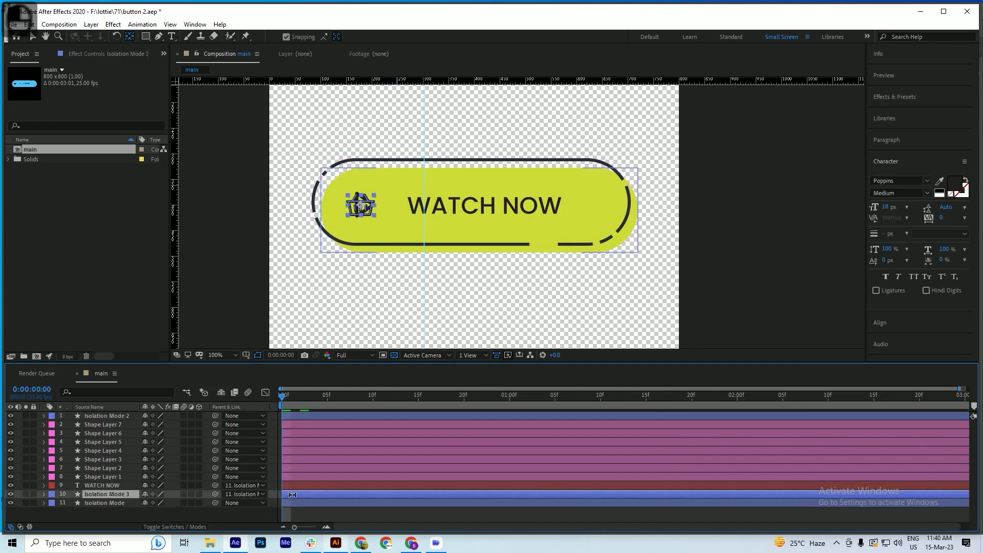